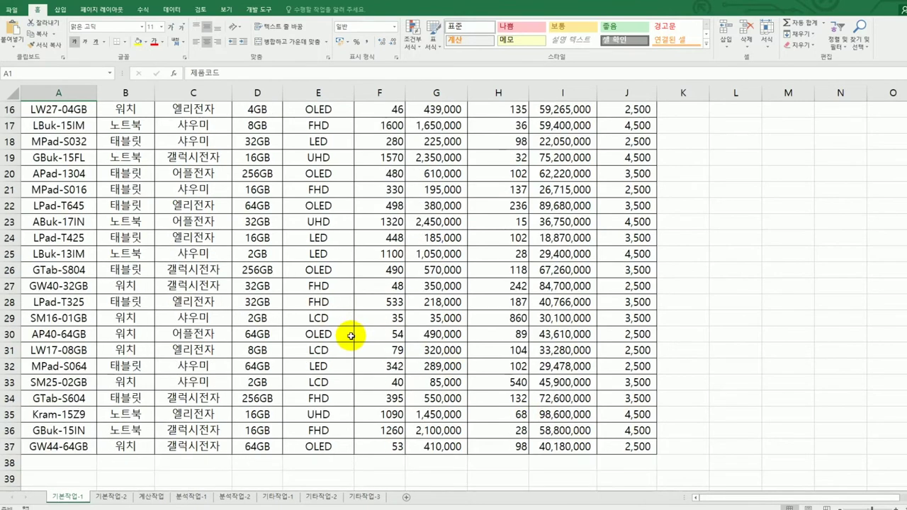
scroll(351, 336, "up", 5)
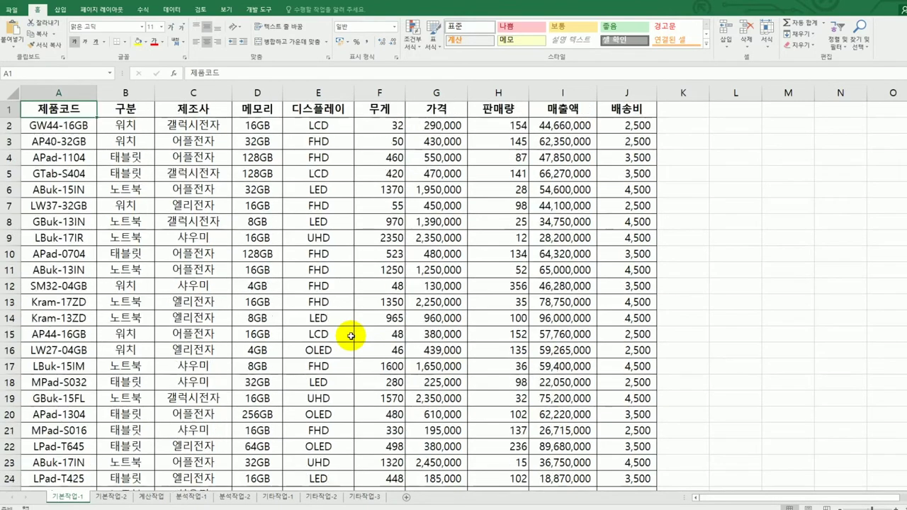
left_click(323, 113)
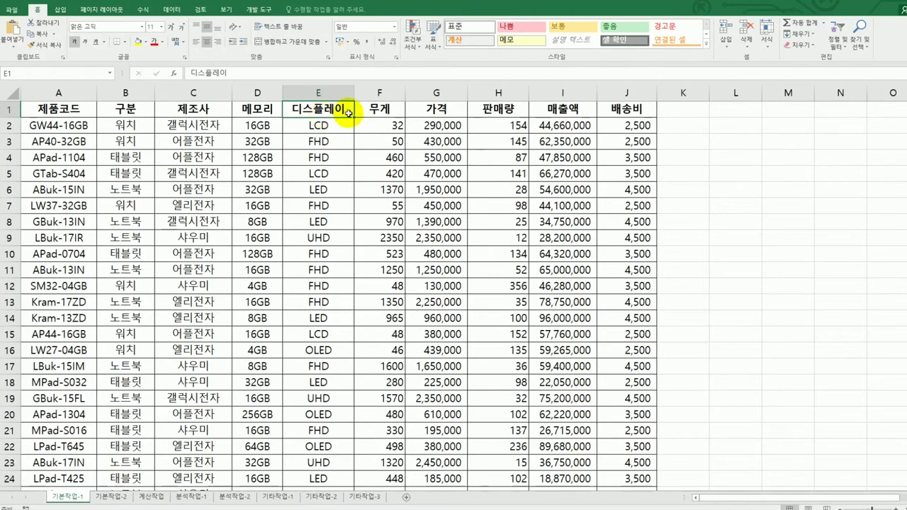
left_click(549, 109)
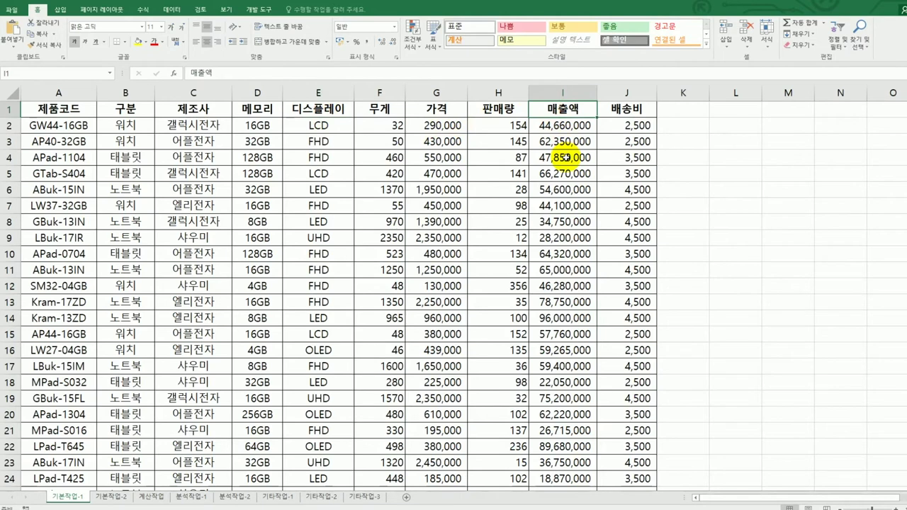
- Enter the criteria heading 조건 in cell A39 below the product table
scroll(571, 156, "down", 7)
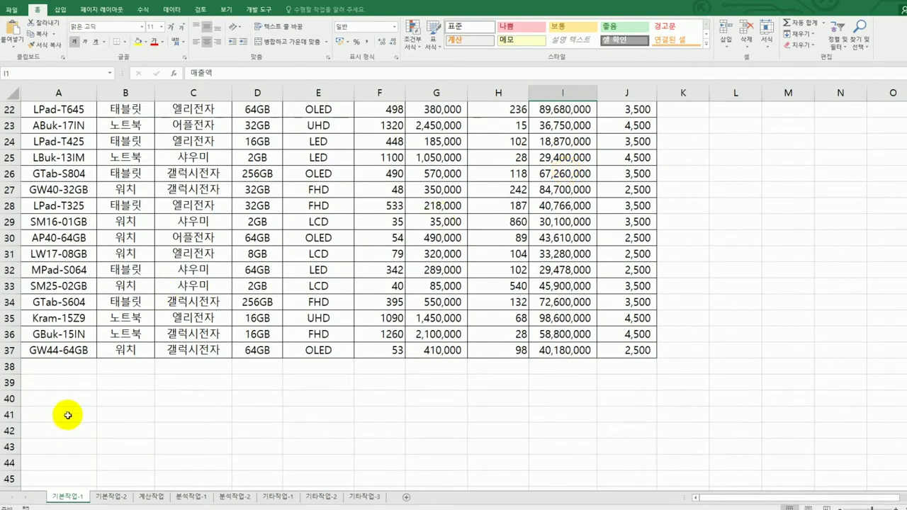
left_click(85, 387)
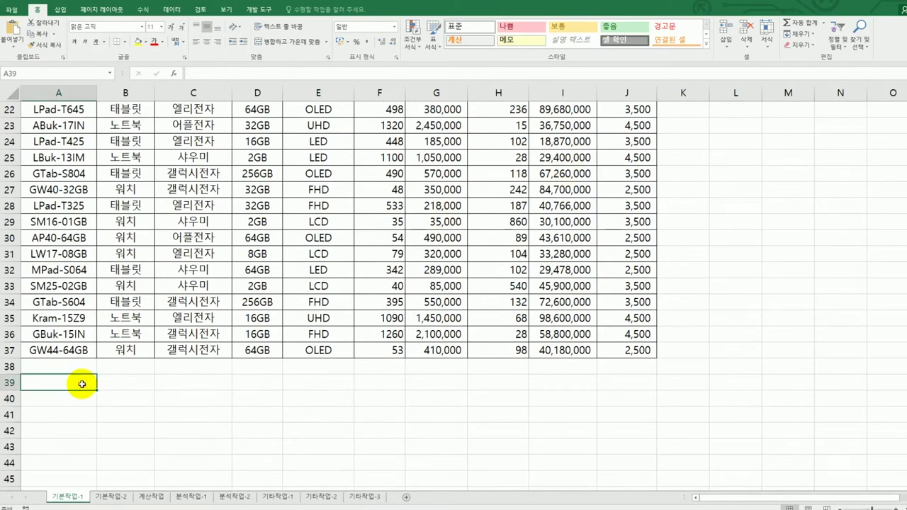
type("wh")
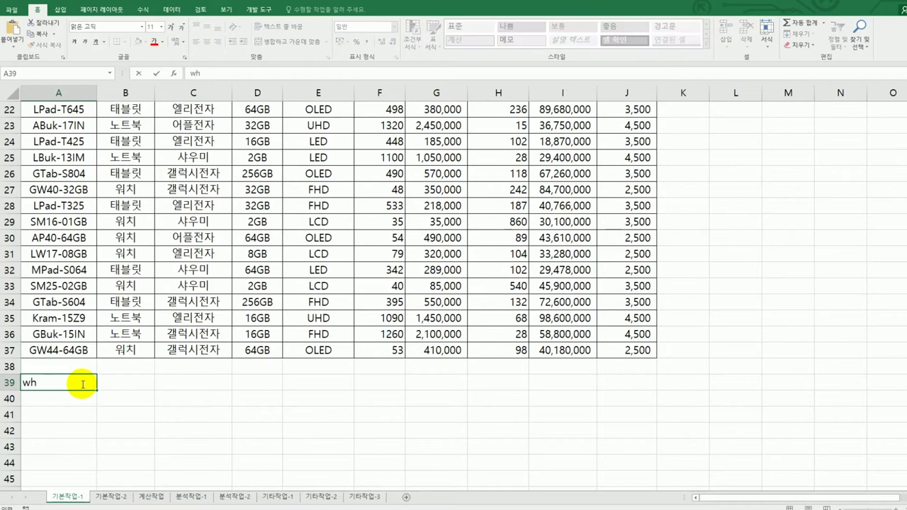
key("BackSpace")
key("BackSpace")
type("조건")
key("Return")
- Begin an AND formula in A40 whose first condition is RIGHT(E2,2)="HD" for the 디스플레이 column
type("=")
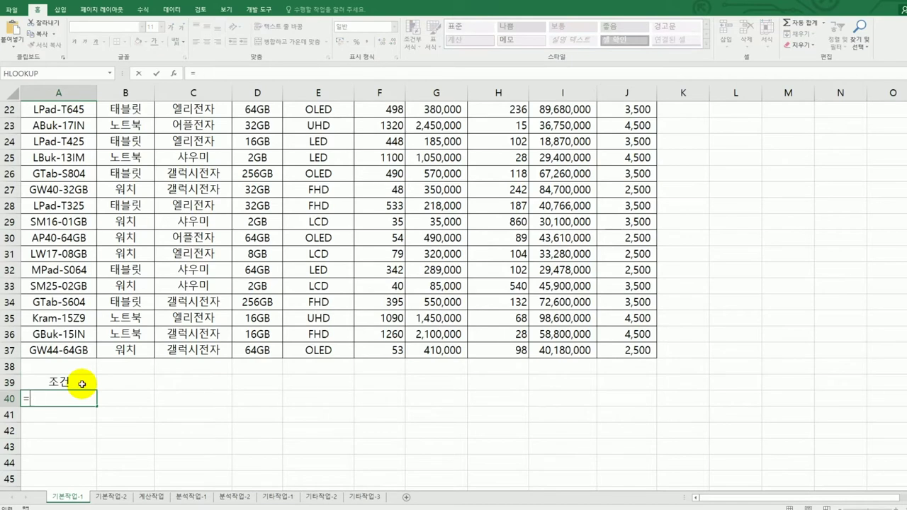
type("and(")
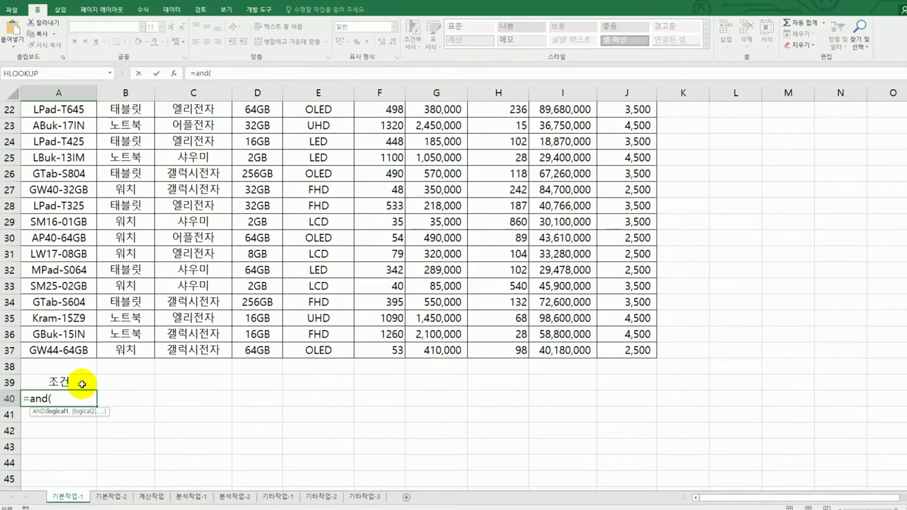
type("right")
key("Tab")
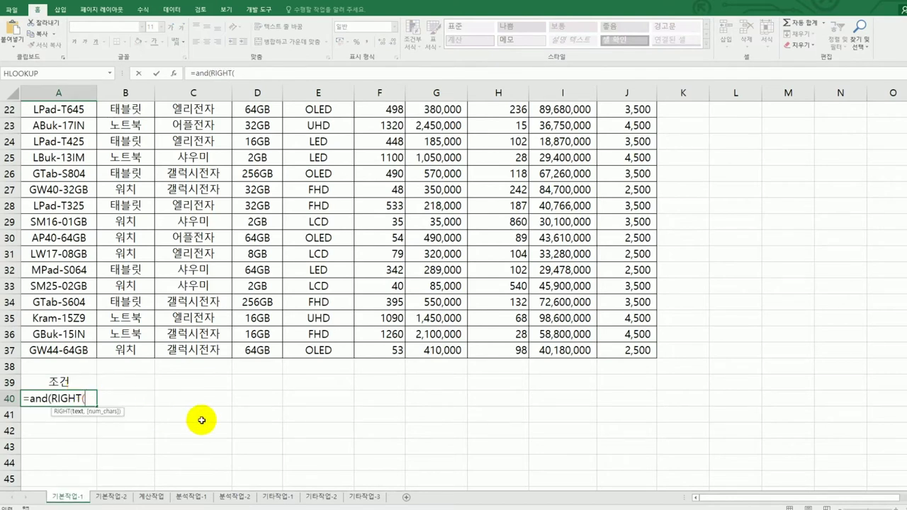
scroll(202, 421, "up", 7)
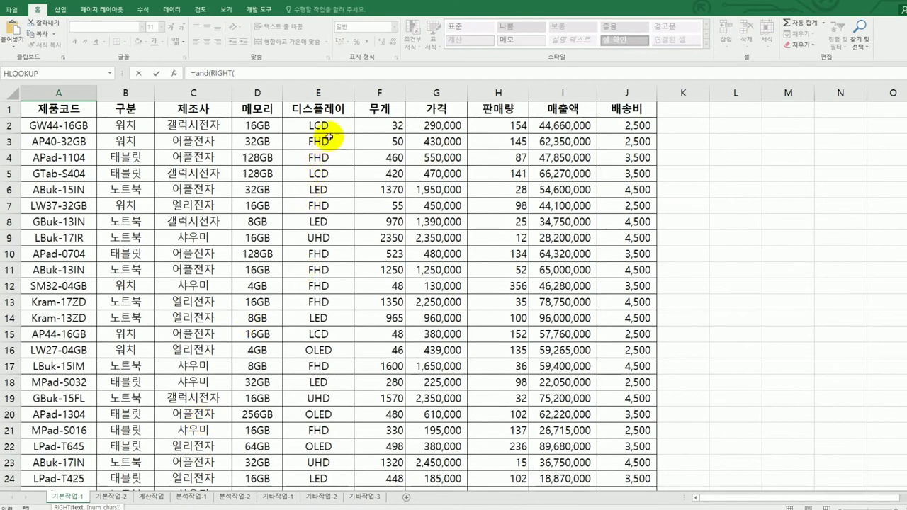
left_click(332, 125)
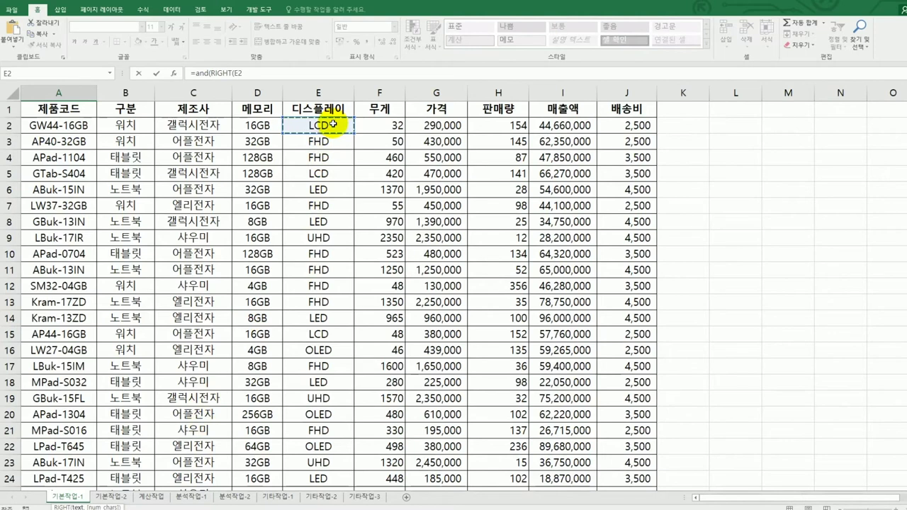
type(",2")
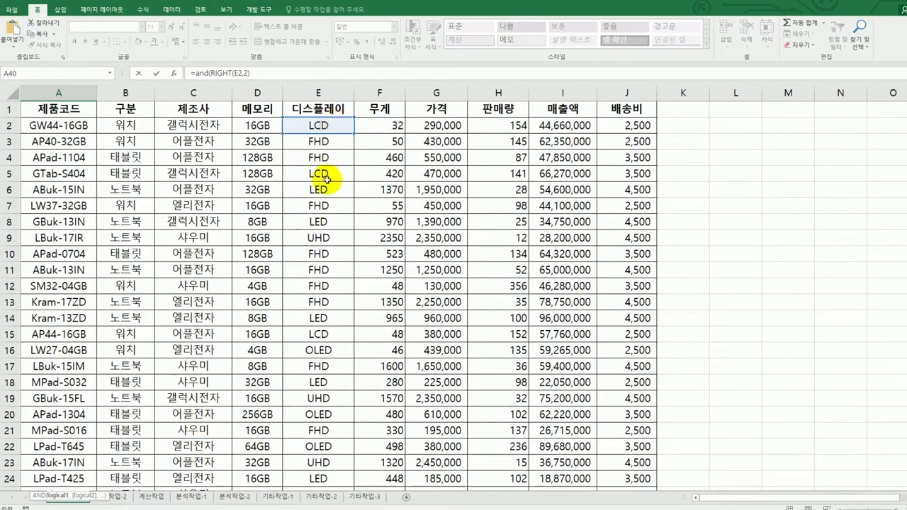
scroll(294, 308, "down", 9)
type("2)=\"")
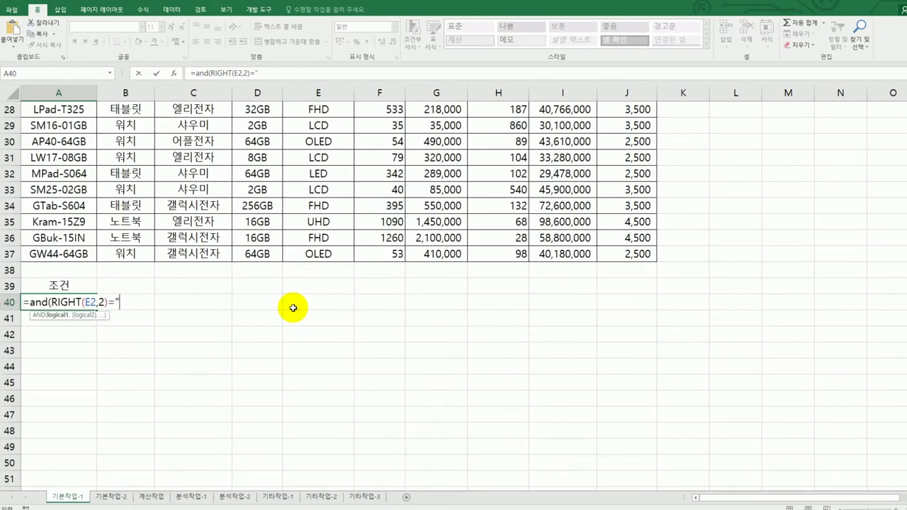
type("HD\",")
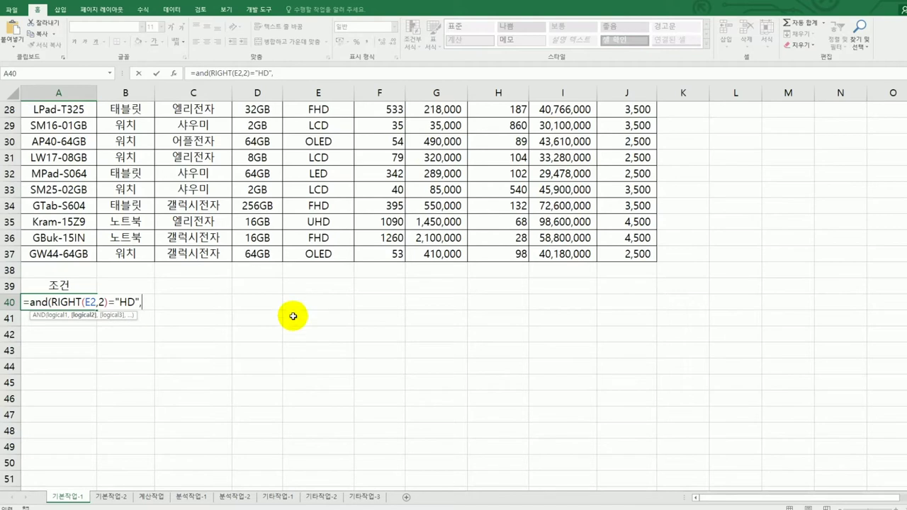
- Complete the AND formula with the second condition I2>AVERAGE($I$2:$I$37) for the 매출액 column
scroll(355, 333, "up", 9)
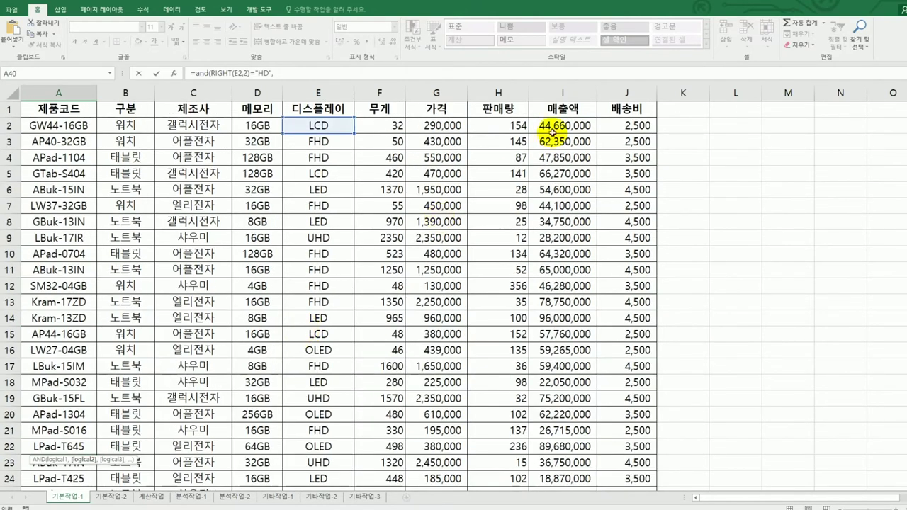
left_click(553, 127)
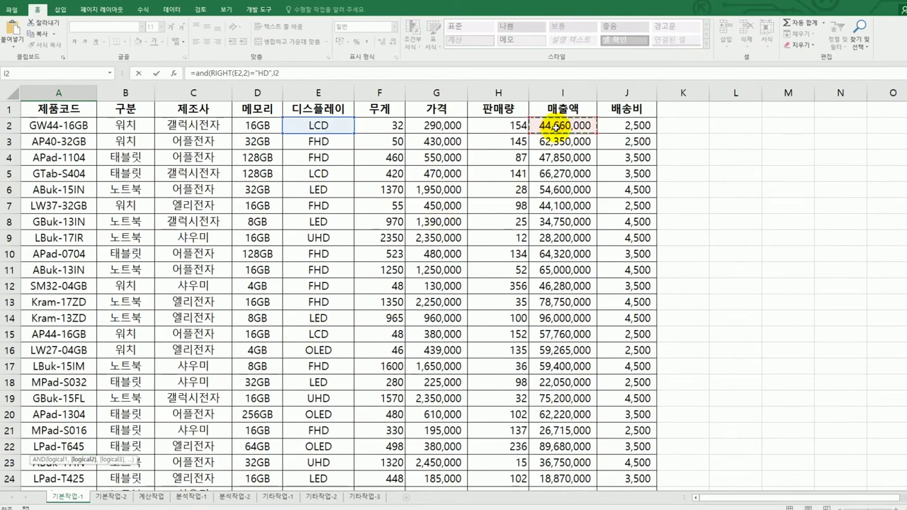
type(">")
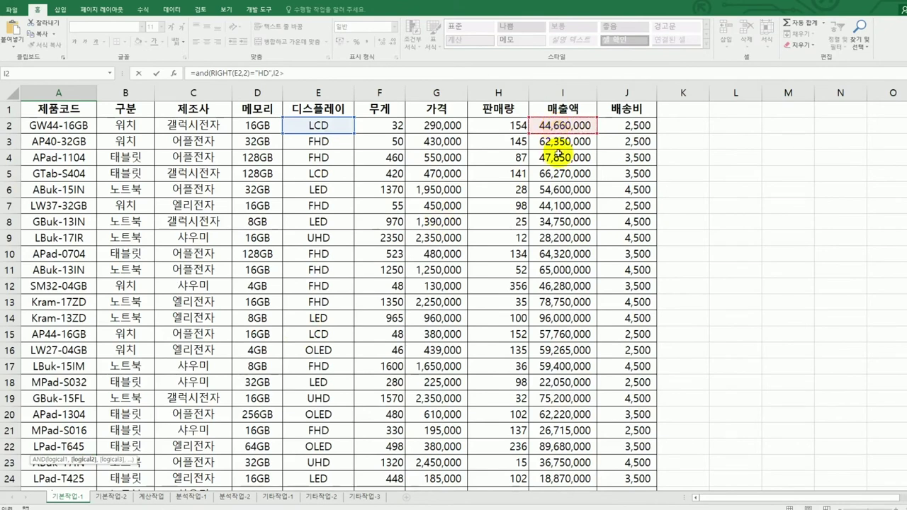
scroll(567, 138, "down", 9)
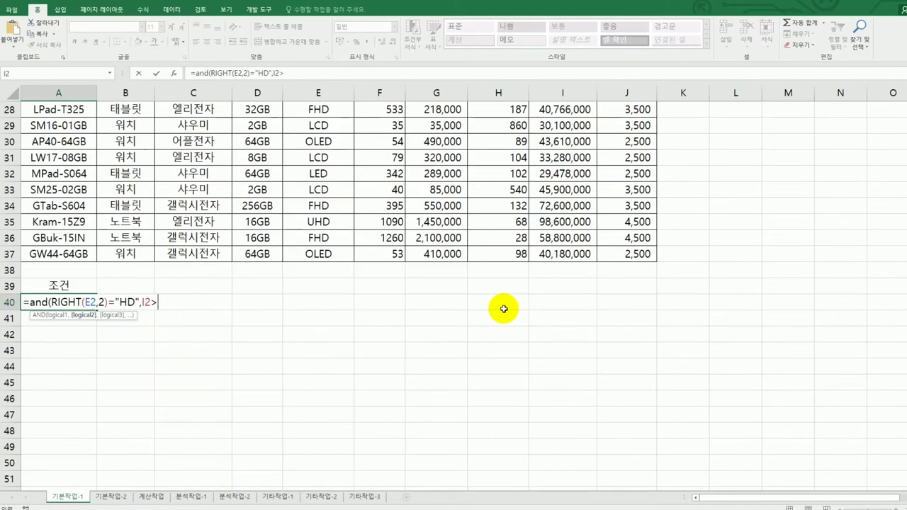
type("av")
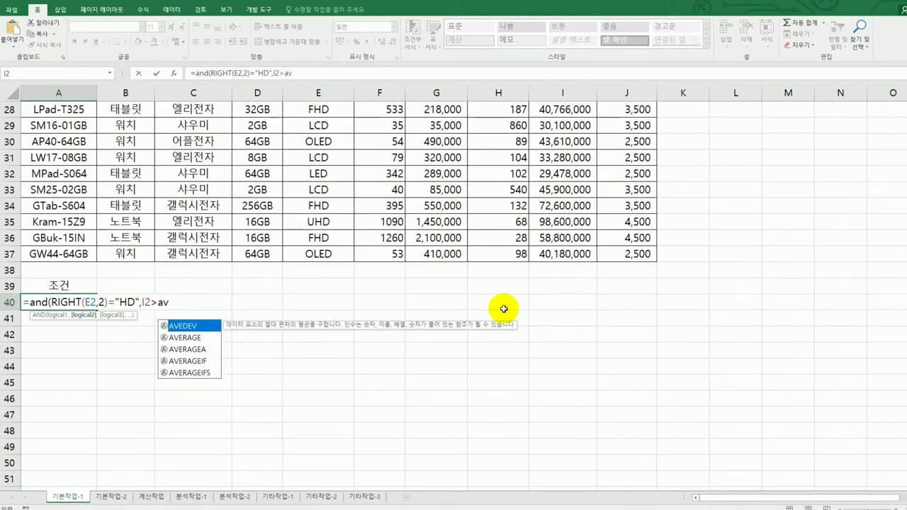
key("Down")
key("Tab")
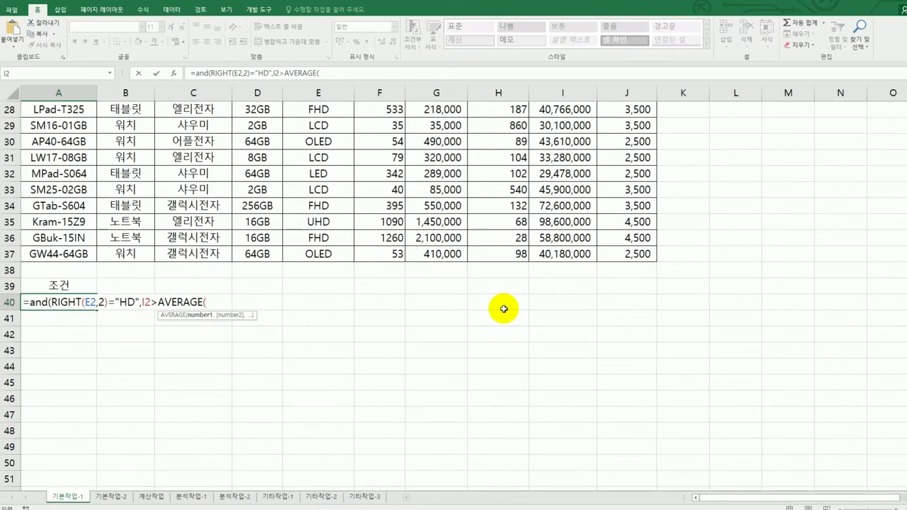
scroll(503, 316, "up", 4)
scroll(503, 320, "up", 5)
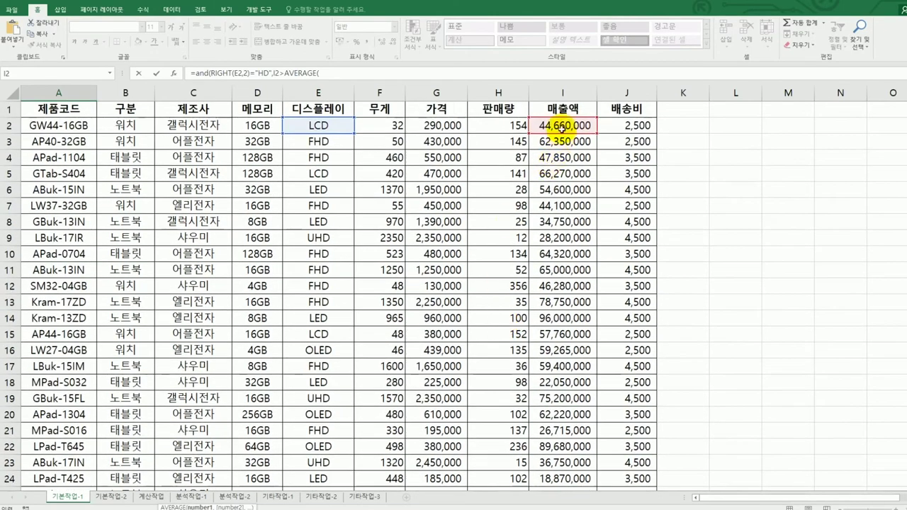
left_click_drag(560, 125, 576, 462)
scroll(713, 443, "down", 2)
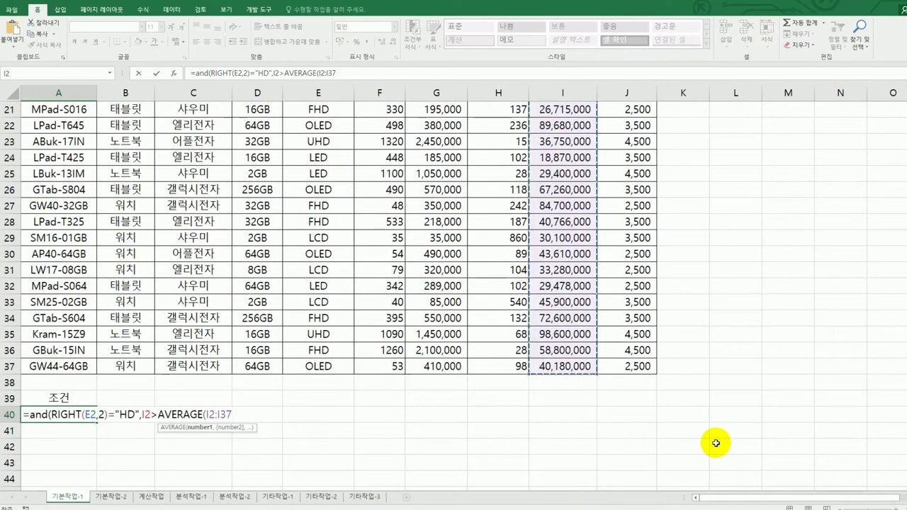
key("F4")
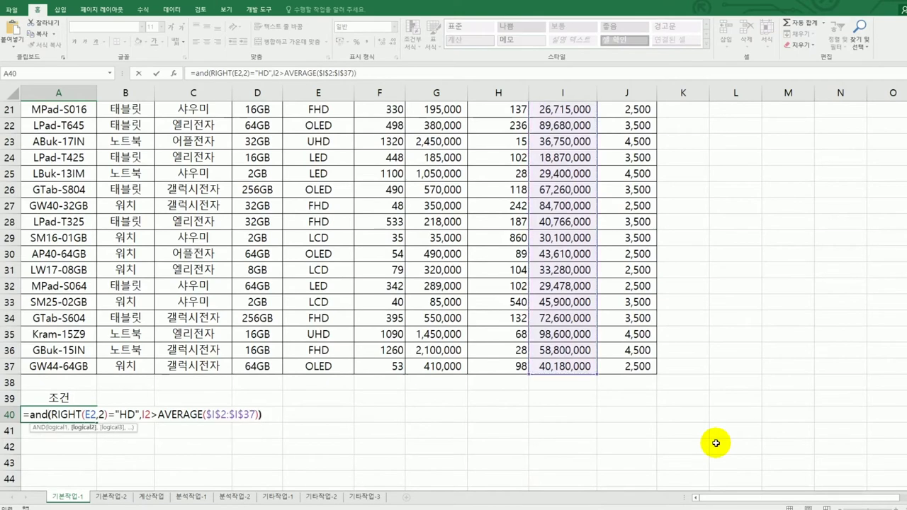
key("Return")
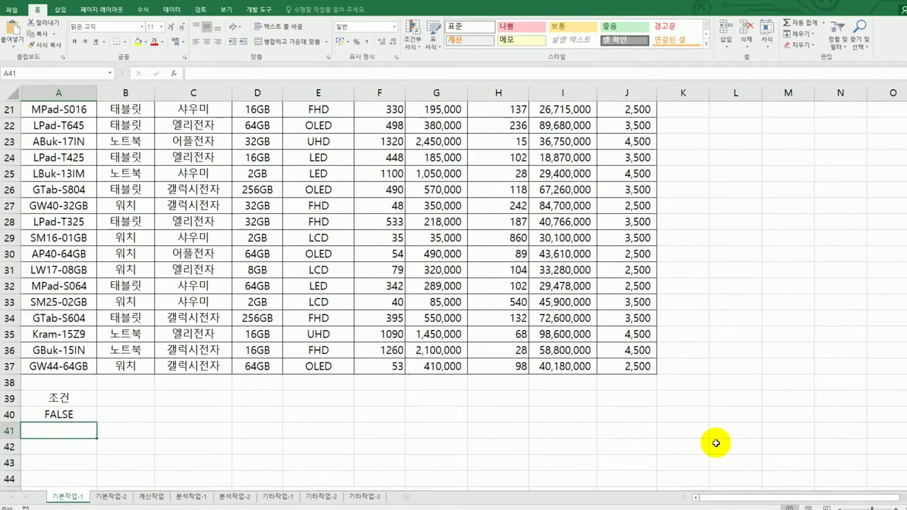
- Set up an advanced filter on the product table A1:J37 with A39:A40 as the criteria range
scroll(691, 414, "up", 3)
left_click(391, 255)
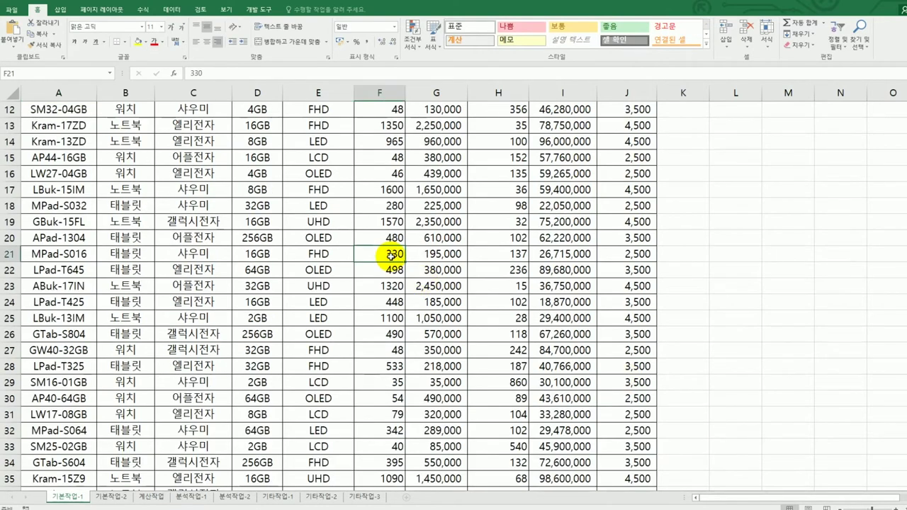
scroll(391, 255, "up", 4)
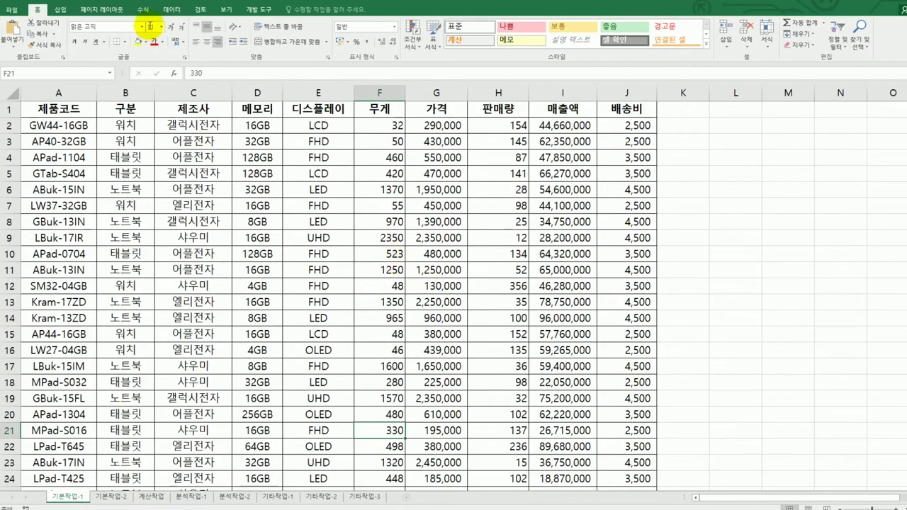
left_click(174, 11)
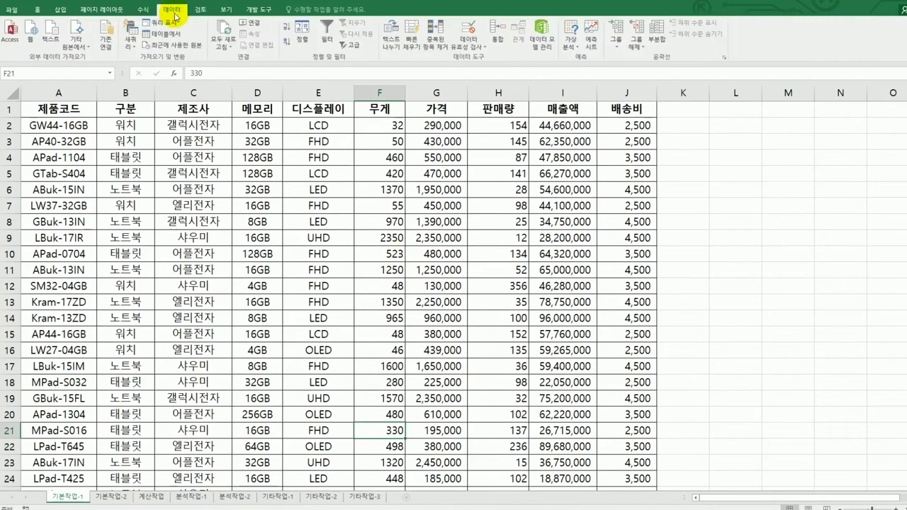
left_click(352, 46)
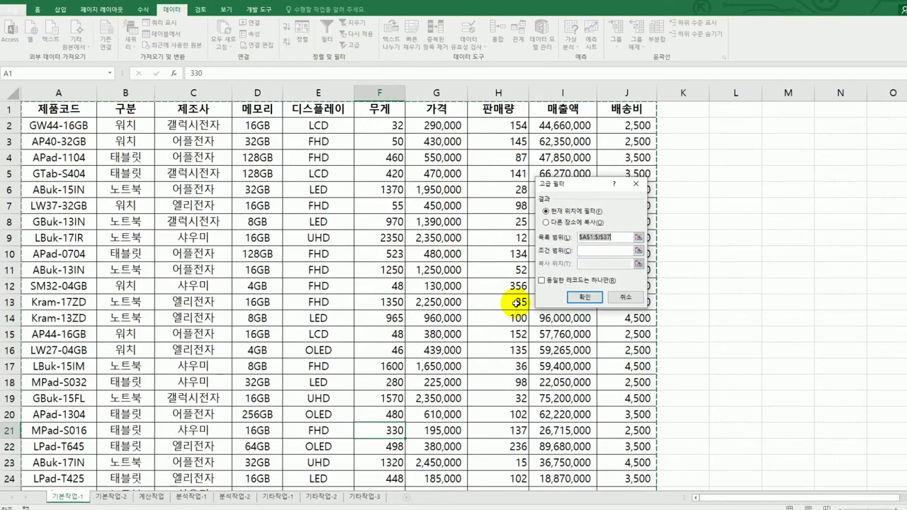
scroll(515, 303, "down", 6)
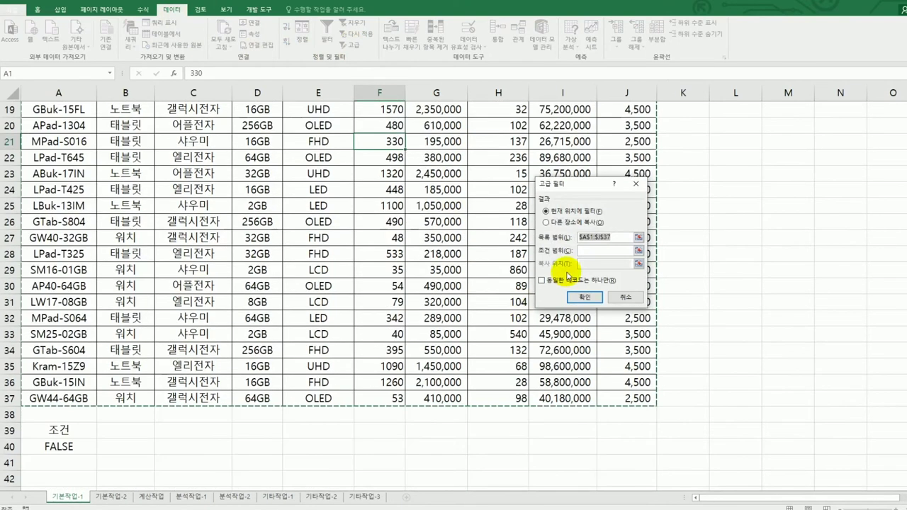
left_click(590, 250)
left_click_drag(78, 429, 79, 445)
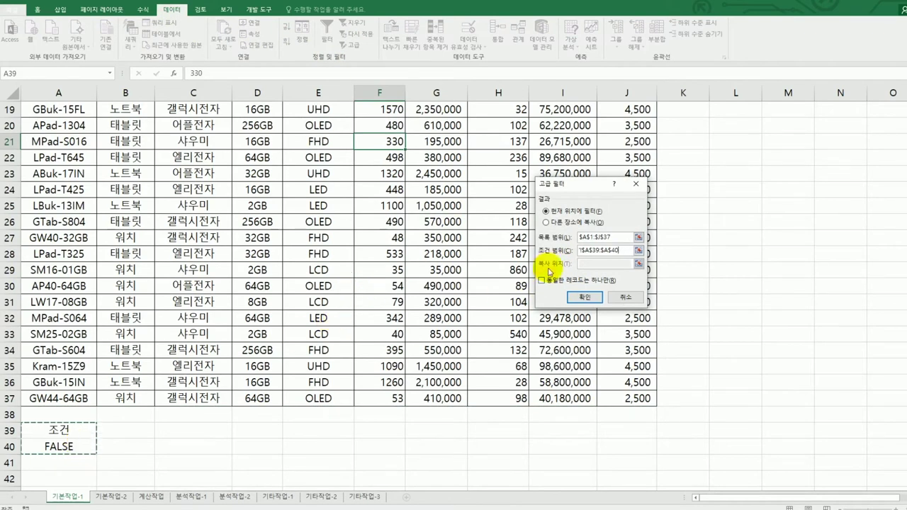
- Set the advanced filter to copy its results to another location starting at A42, and run it
left_click(551, 224)
left_click(587, 263)
scroll(213, 425, "down", 1)
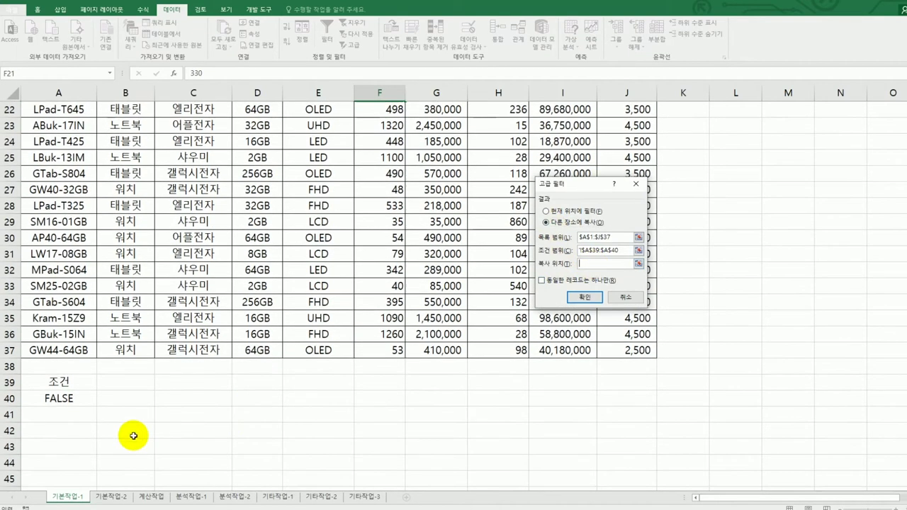
left_click(58, 433)
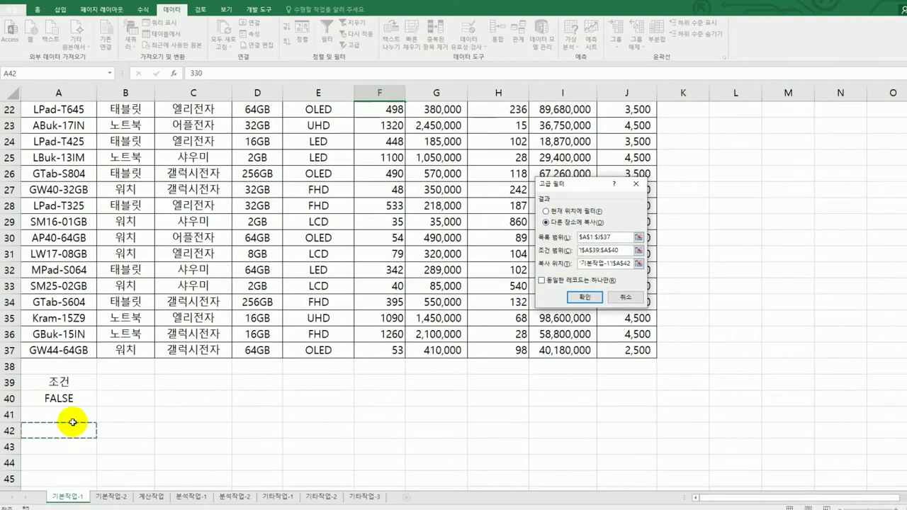
left_click(597, 301)
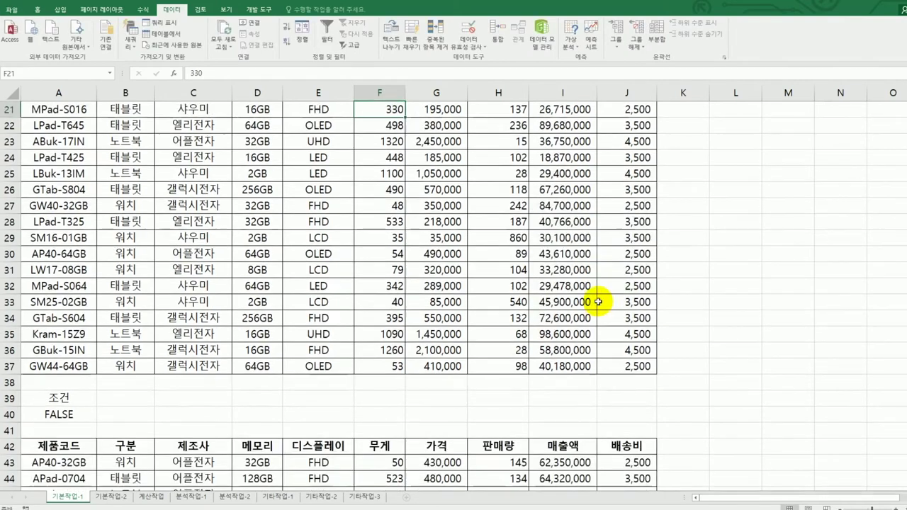
- Check the 디스플레이 values of the extracted rows against the HD condition
scroll(598, 301, "down", 3)
scroll(598, 301, "down", 1)
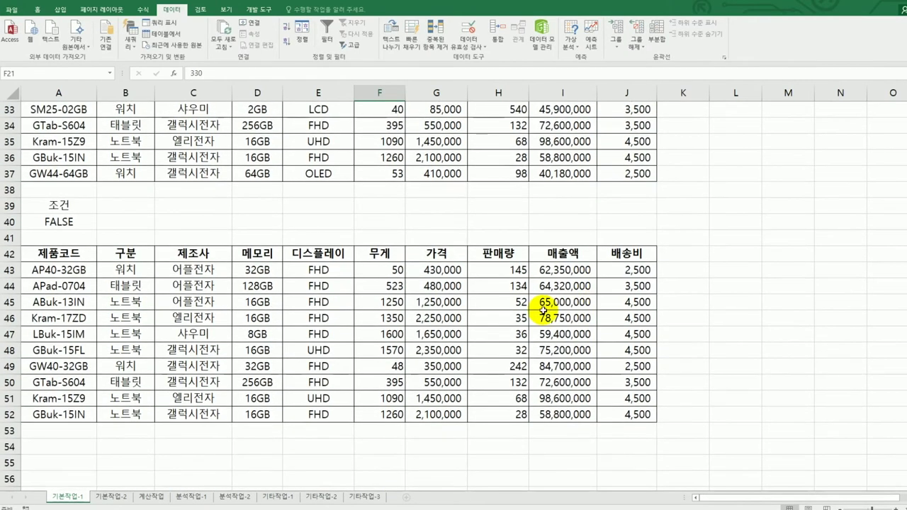
left_click_drag(333, 273, 320, 413)
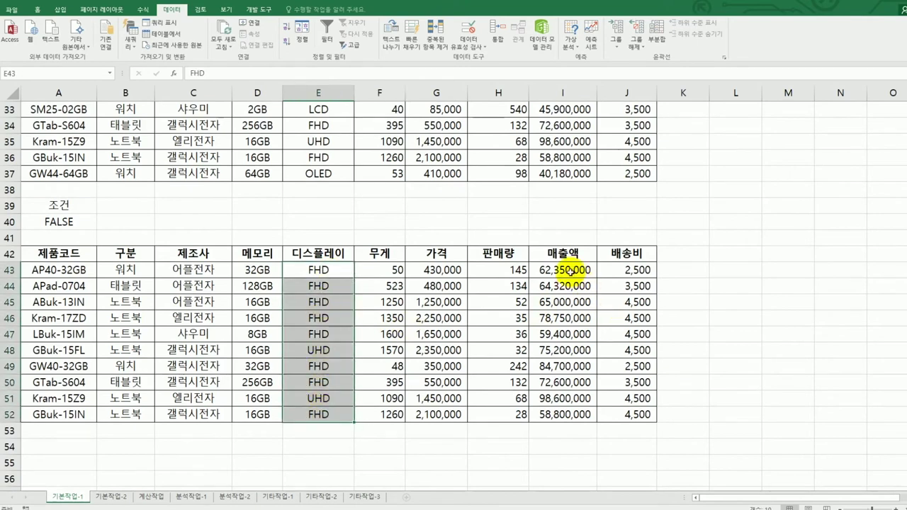
- Check the average of the 매출액 values in I2:I37 against the sales of the extracted rows
scroll(571, 270, "up", 11)
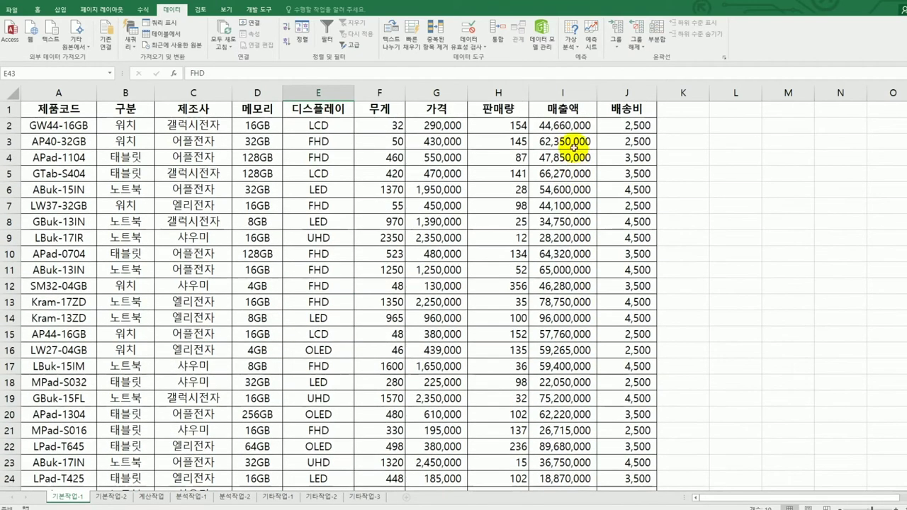
left_click_drag(567, 125, 565, 448)
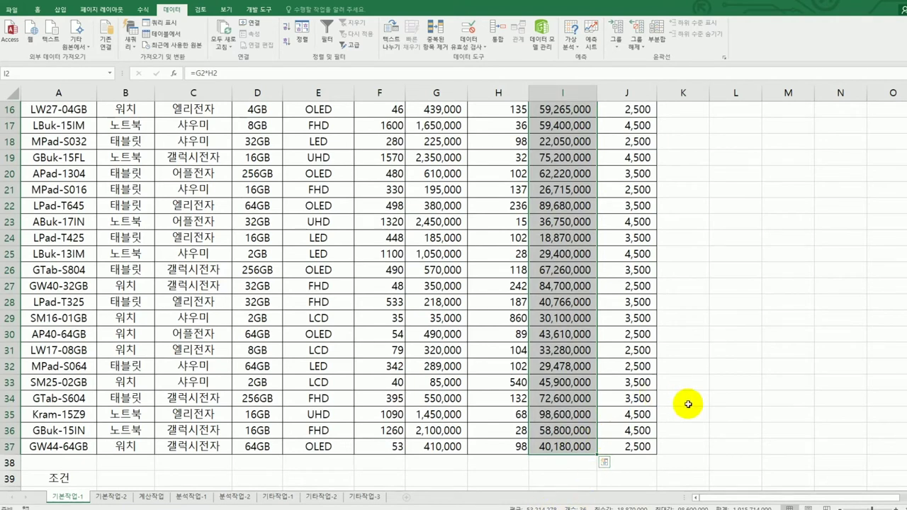
scroll(730, 405, "down", 5)
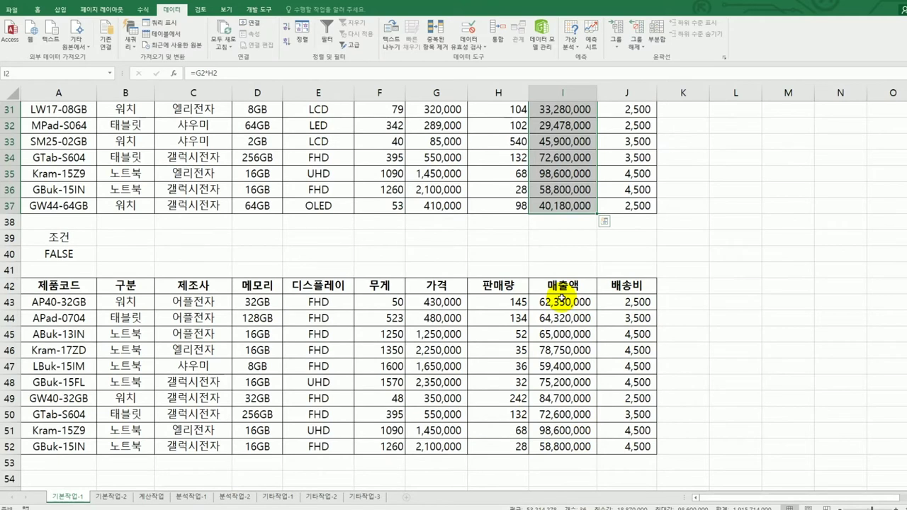
scroll(562, 301, "up", 10)
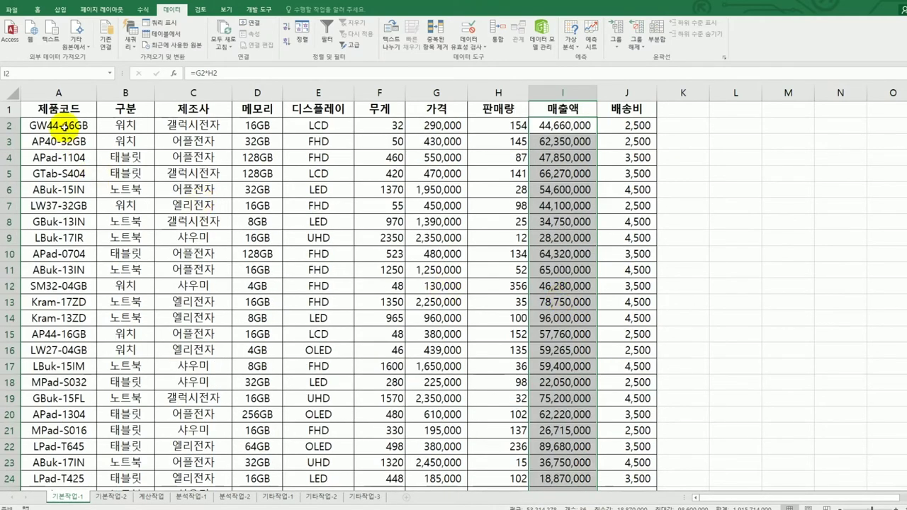
- Start a new formula-based conditional formatting rule for the product rows A2:J37
left_click(63, 126)
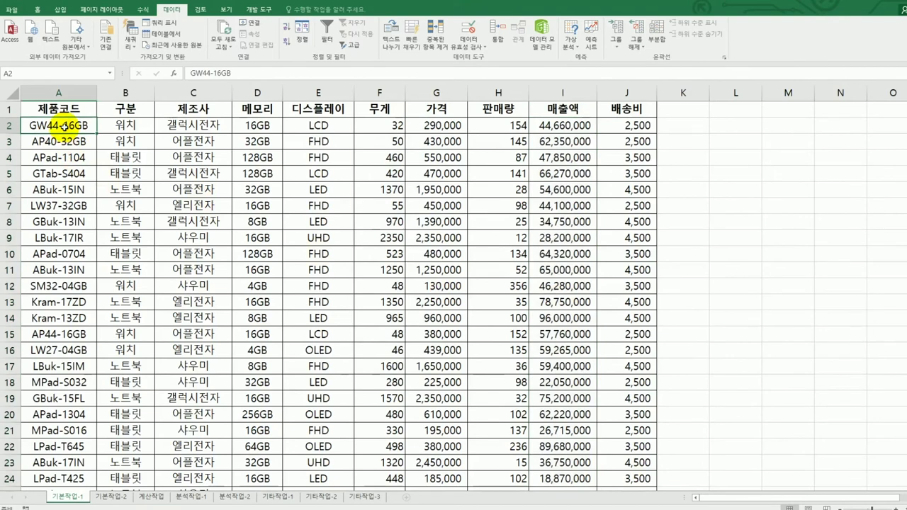
left_click_drag(64, 126, 620, 442)
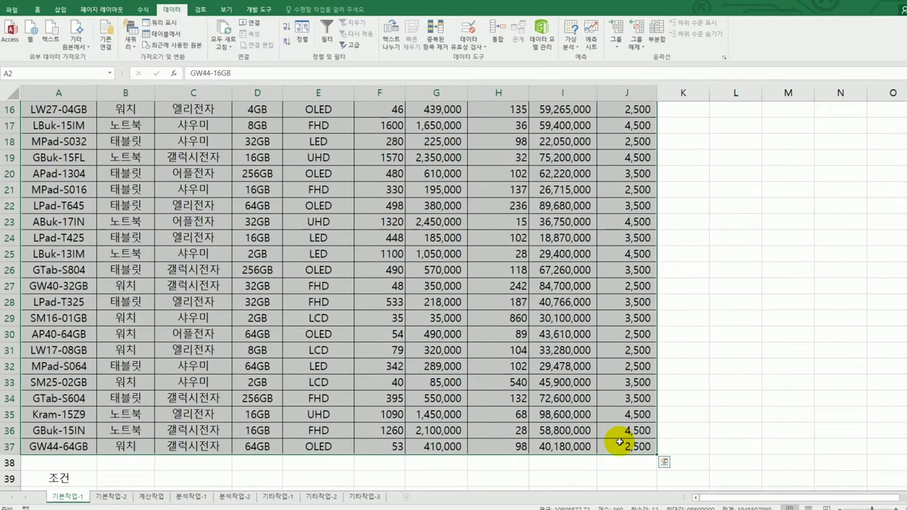
left_click(36, 11)
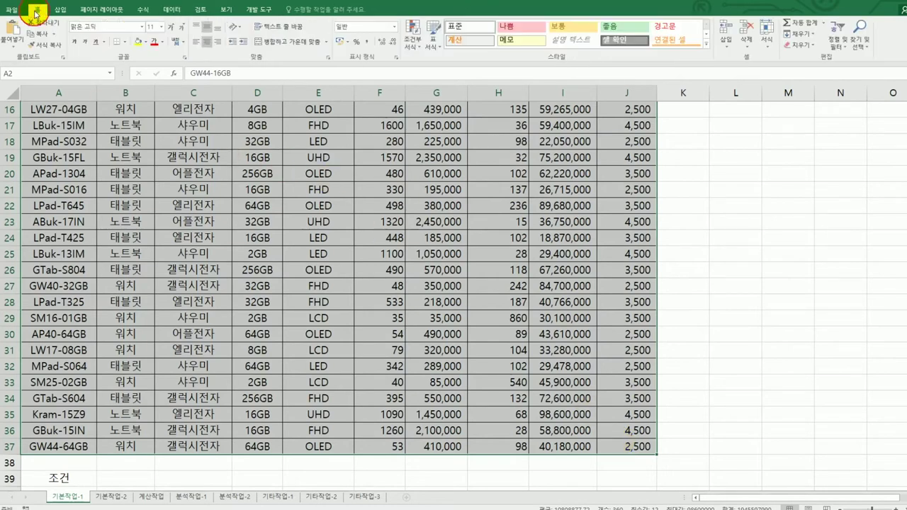
left_click(414, 48)
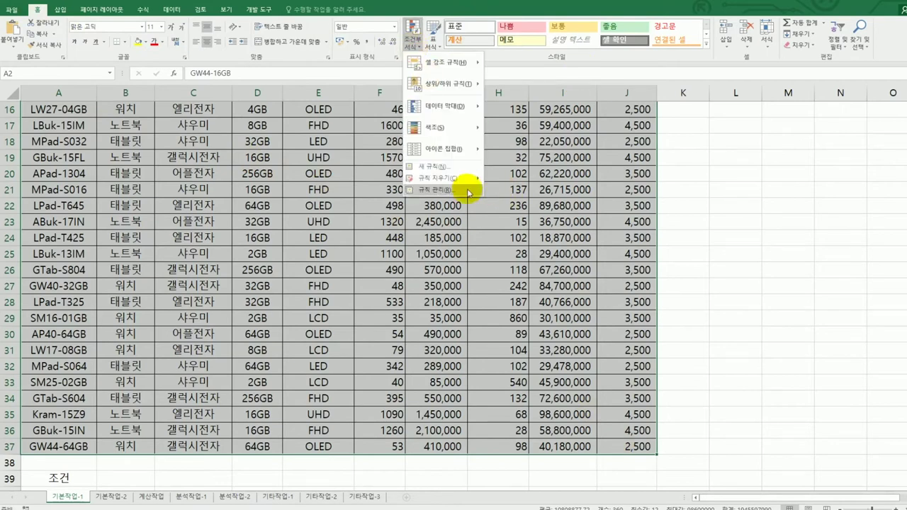
left_click(434, 166)
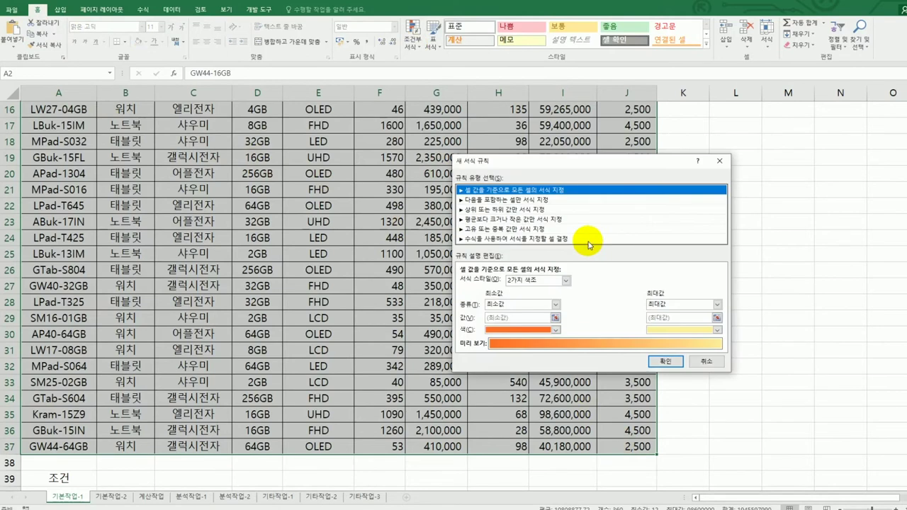
left_click(589, 241)
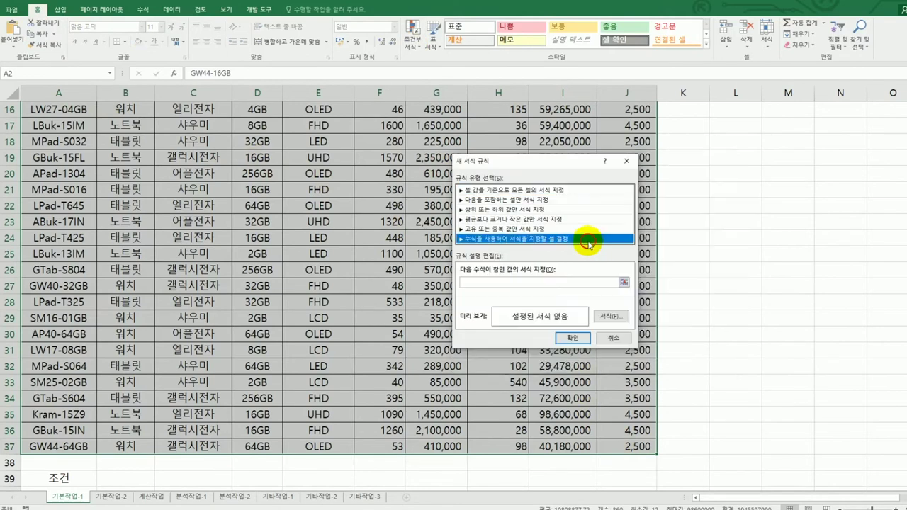
- Begin the rule formula with OR and the first condition LARGE($H$2:$H$37,3)<=$H2 for the 판매량 column
left_click(552, 282)
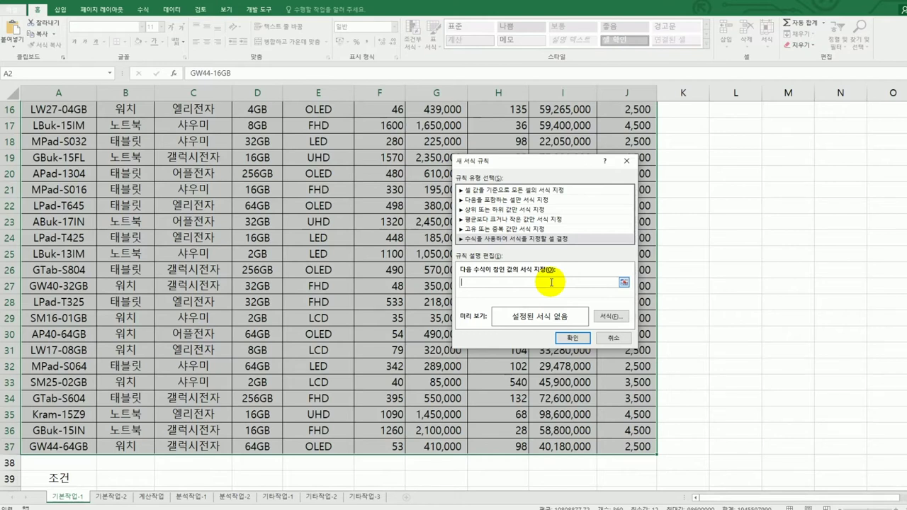
type("=o")
type("r(large(")
scroll(573, 319, "up", 5)
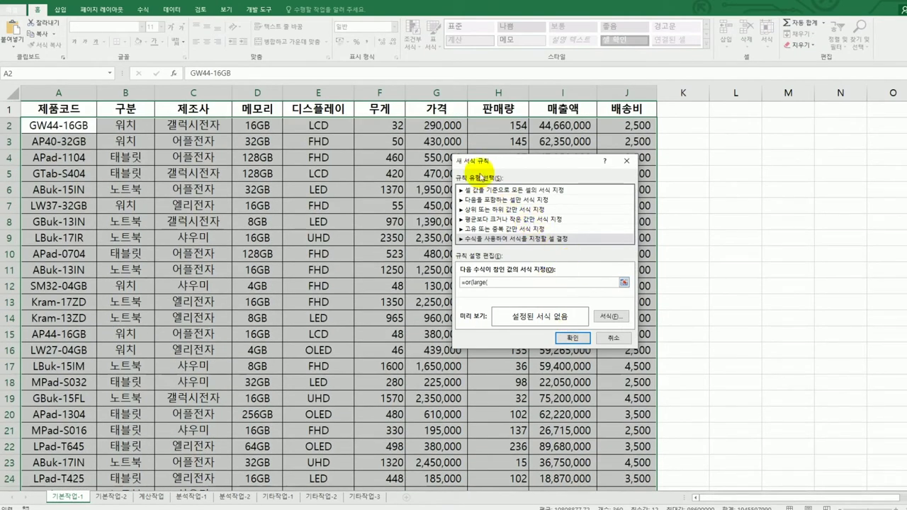
left_click_drag(540, 162, 752, 142)
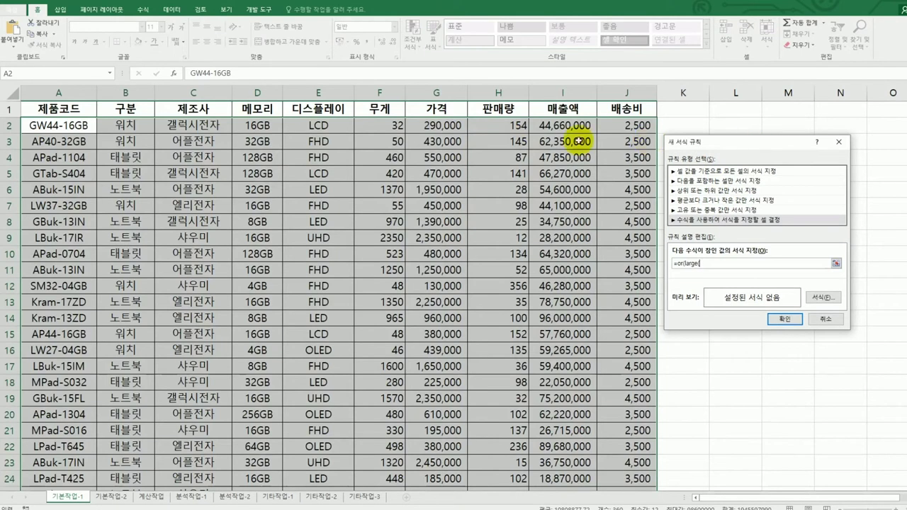
left_click_drag(511, 125, 516, 468)
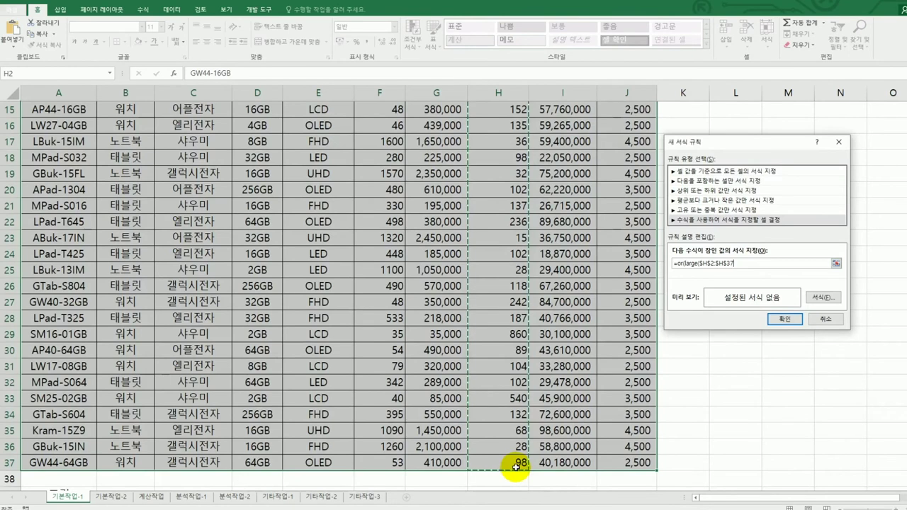
type(",3")
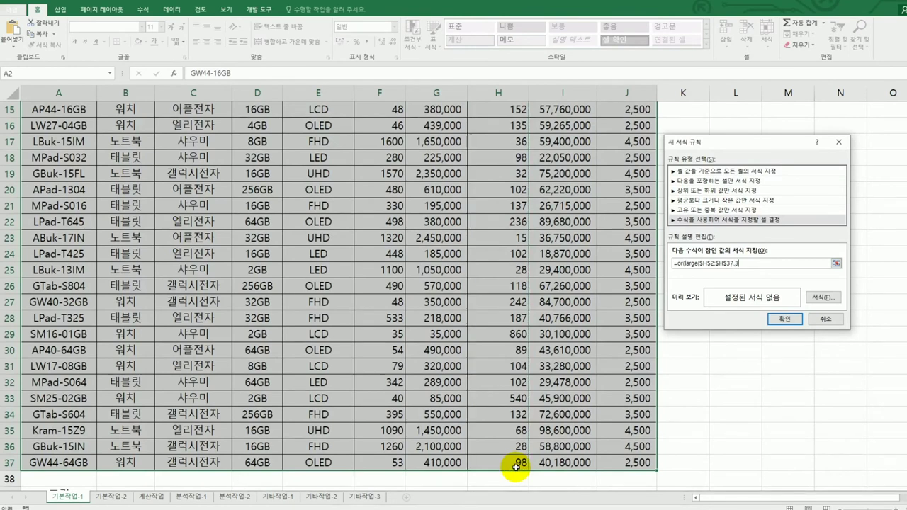
type(")<=")
scroll(519, 440, "up", 4)
scroll(521, 431, "up", 1)
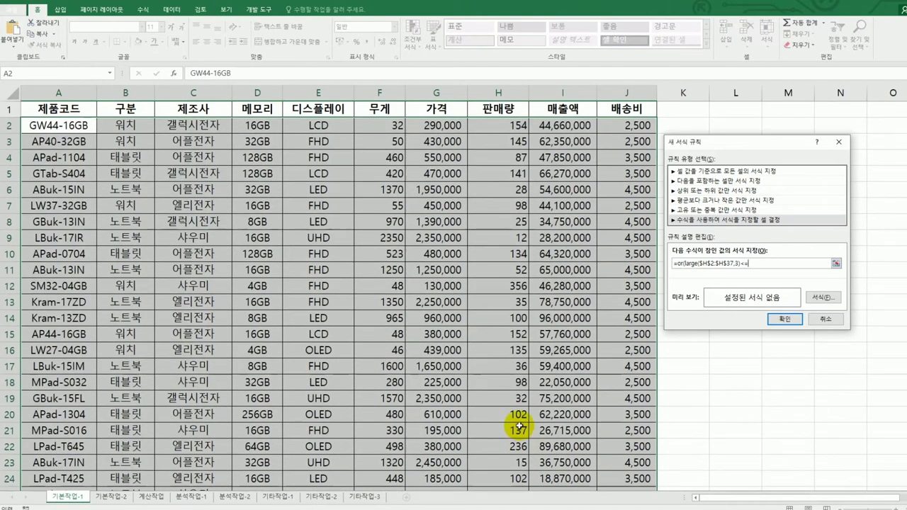
left_click(509, 131)
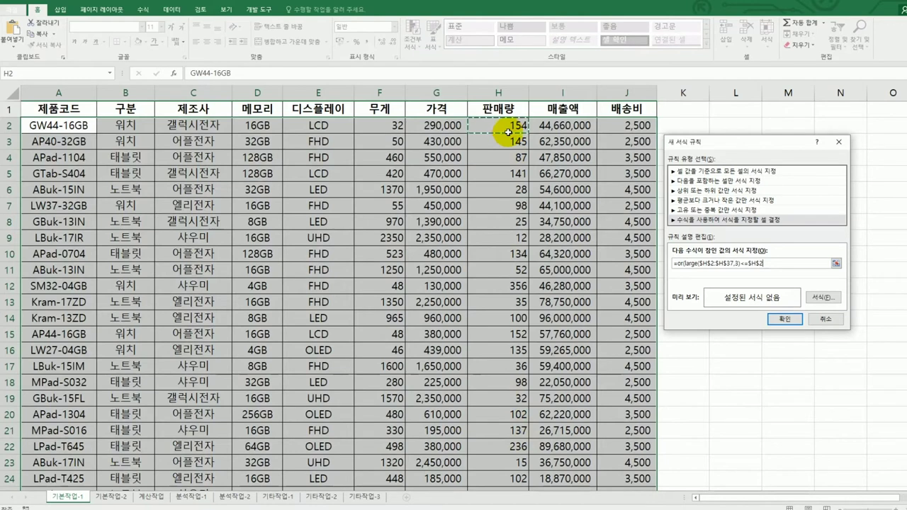
key("F4")
key("F4")
key("F2")
- Complete the OR formula with the second condition SMALL($H$2:$H$37,3)>=$H2
type(",small(")
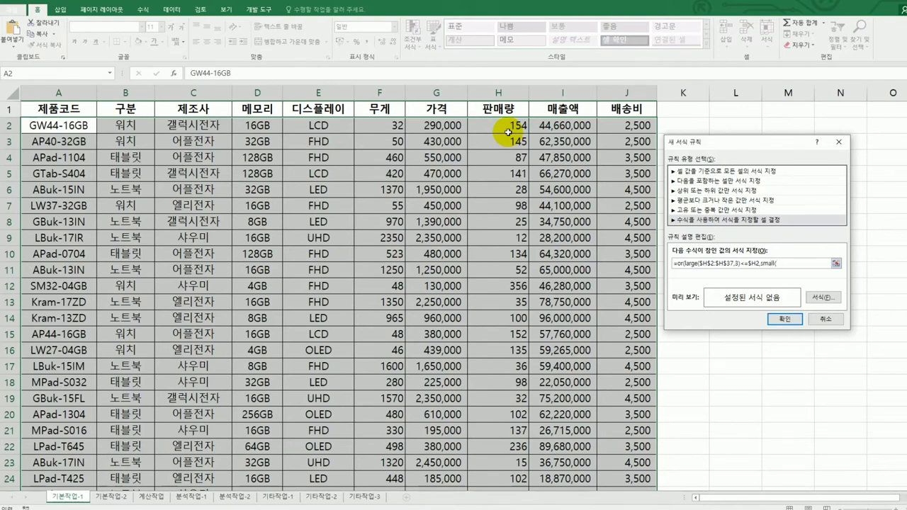
left_click_drag(510, 132, 501, 463)
type(")")
type("37,3")
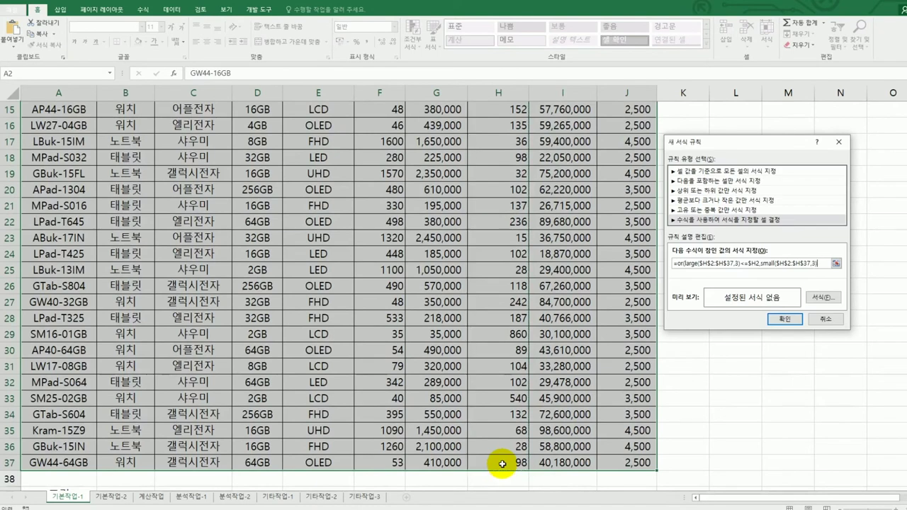
type(")>=")
scroll(485, 374, "up", 5)
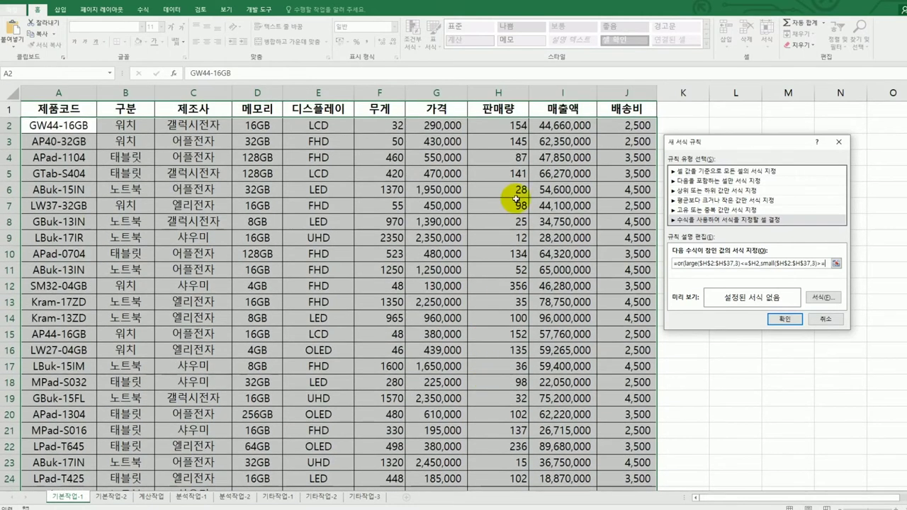
left_click(507, 123)
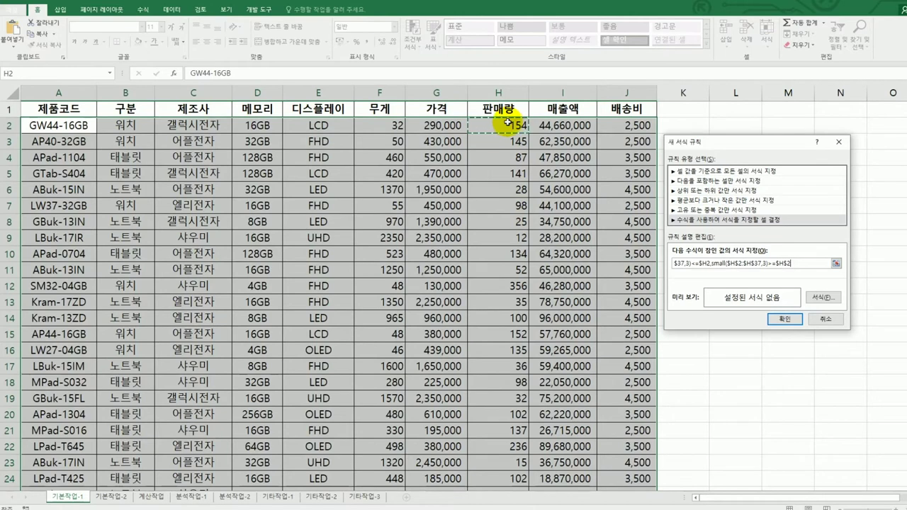
key("F4")
type(")")
- Set the rule's font format to bold (굵게) and standard red, and apply the rule
left_click(817, 298)
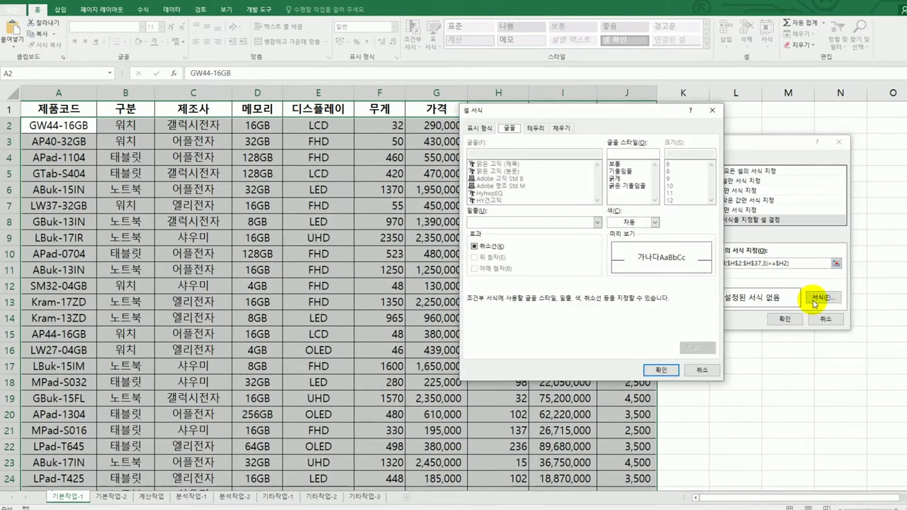
left_click(625, 179)
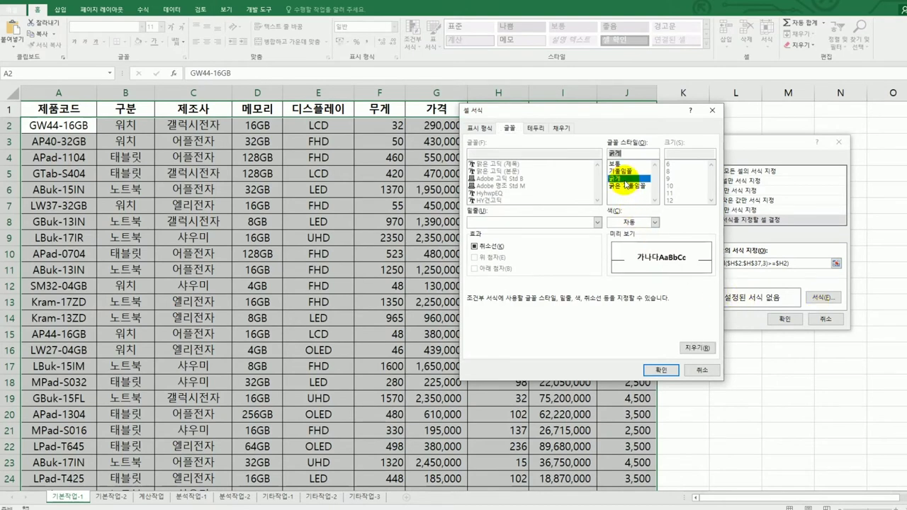
left_click(654, 222)
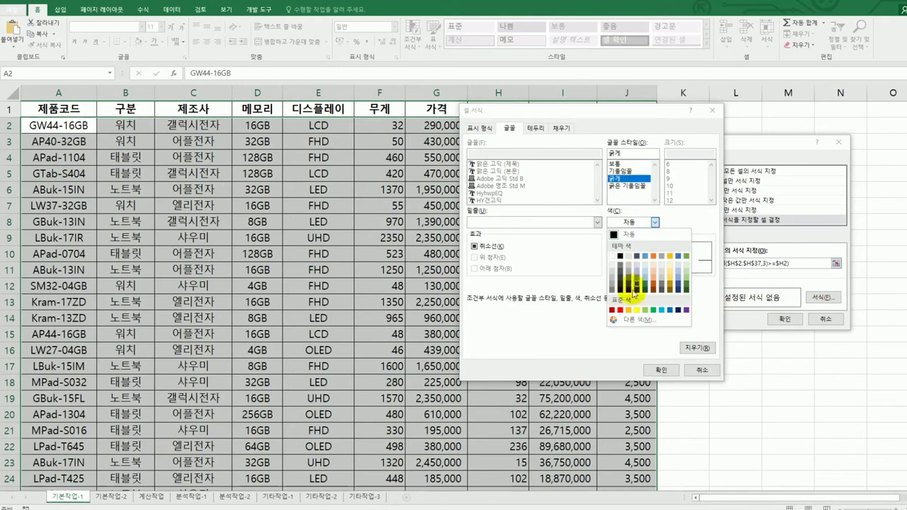
left_click(620, 310)
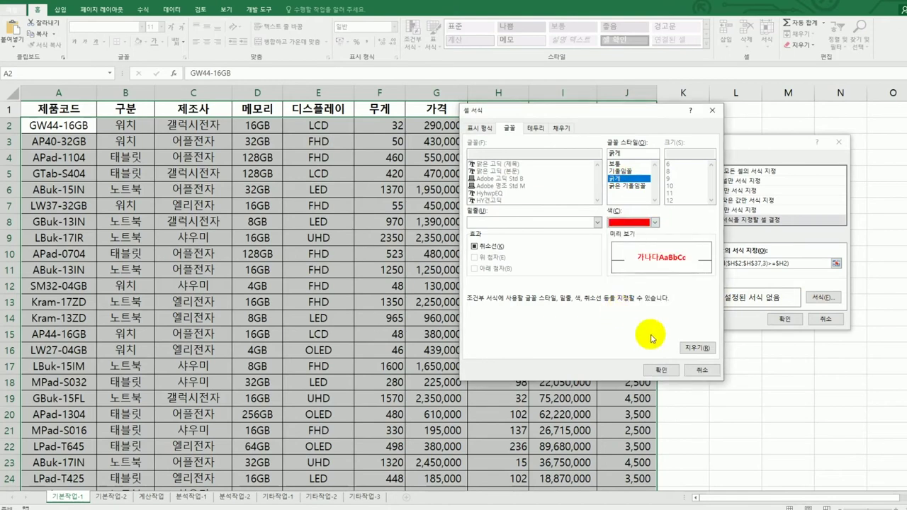
left_click(661, 370)
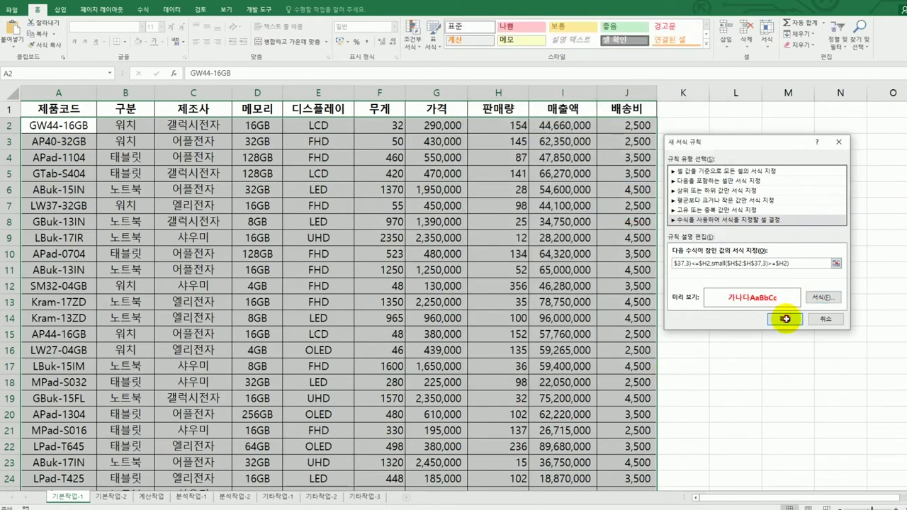
left_click(785, 319)
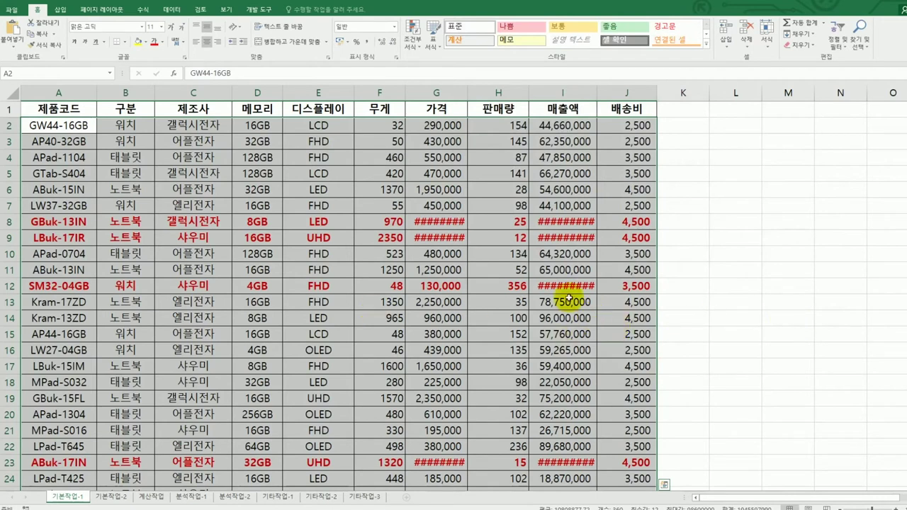
- Auto-fit the widths of the 가격 and 매출액 columns and review the formatted rows across the table
double_click(468, 92)
double_click(606, 93)
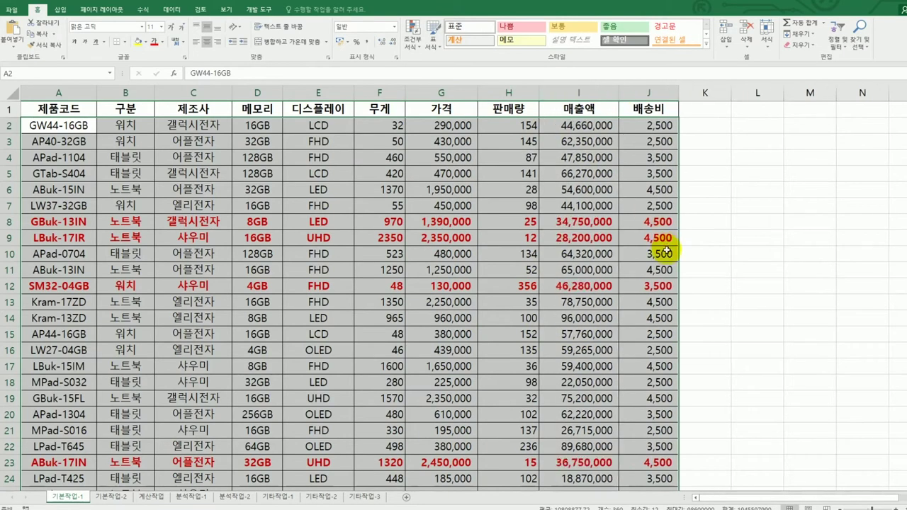
scroll(666, 248, "down", 5)
scroll(690, 376, "up", 5)
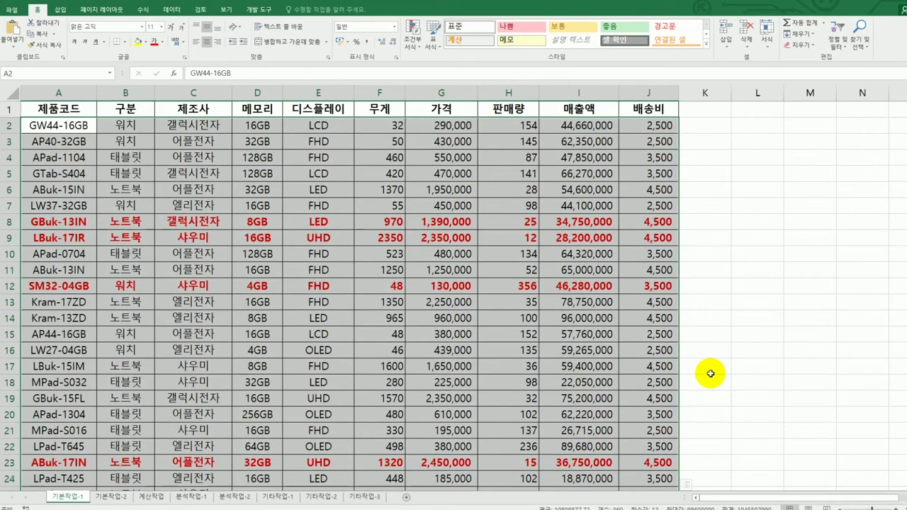
scroll(711, 373, "down", 5)
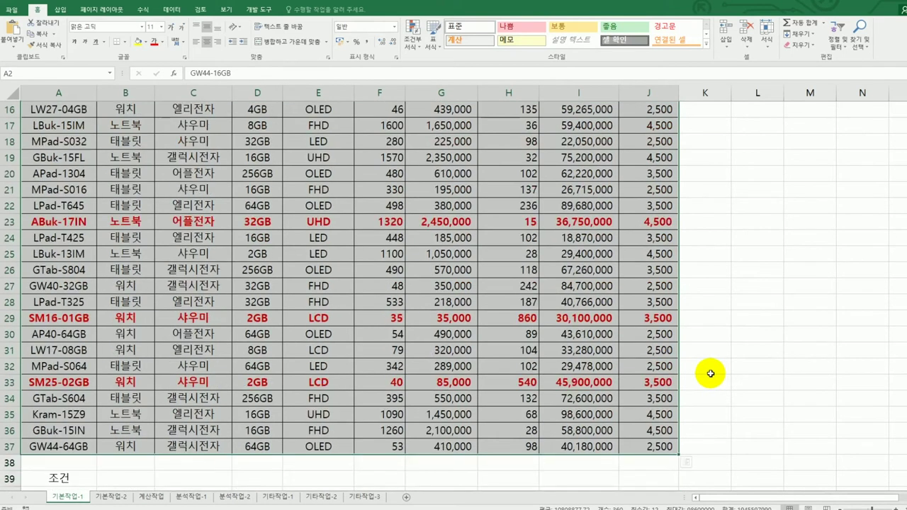
scroll(711, 373, "up", 4)
scroll(711, 373, "down", 1)
scroll(711, 373, "down", 1)
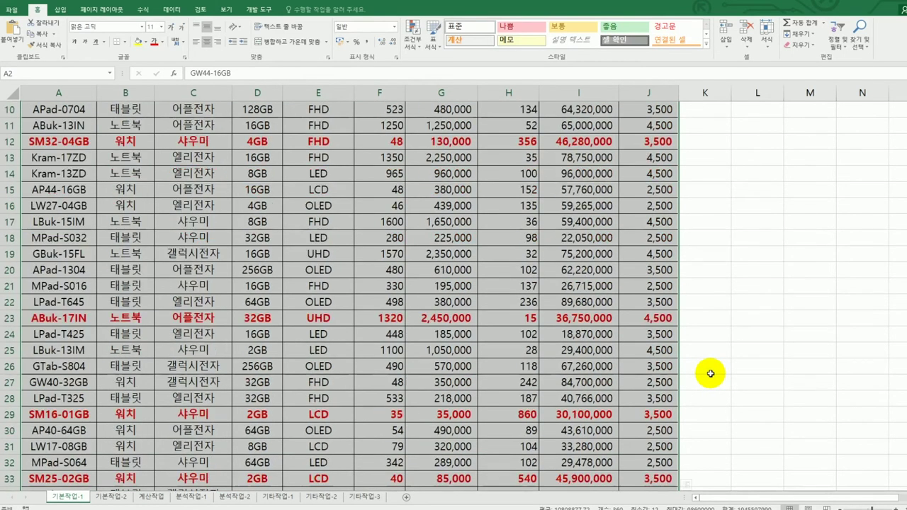
left_click(660, 382)
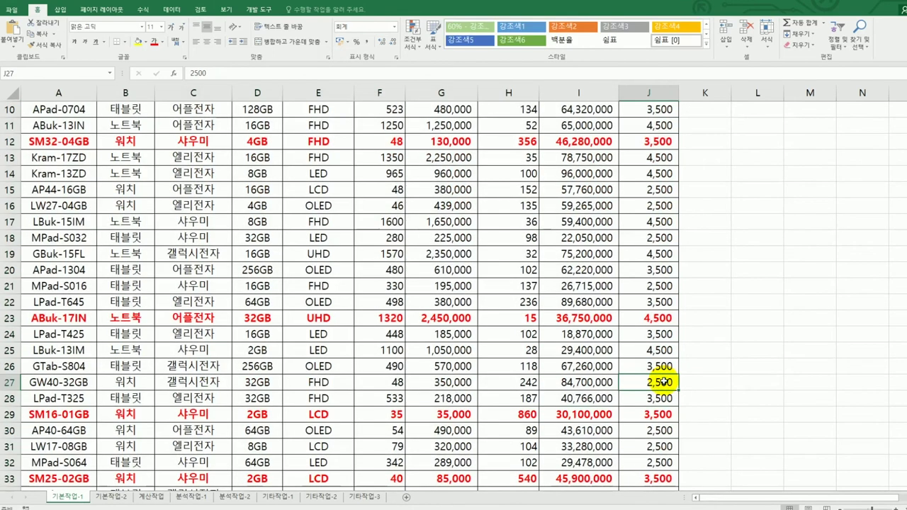
- In the page setup of the 기본작업-2 sheet, set landscape (가로) orientation and center the printout horizontally on the page
left_click(116, 497)
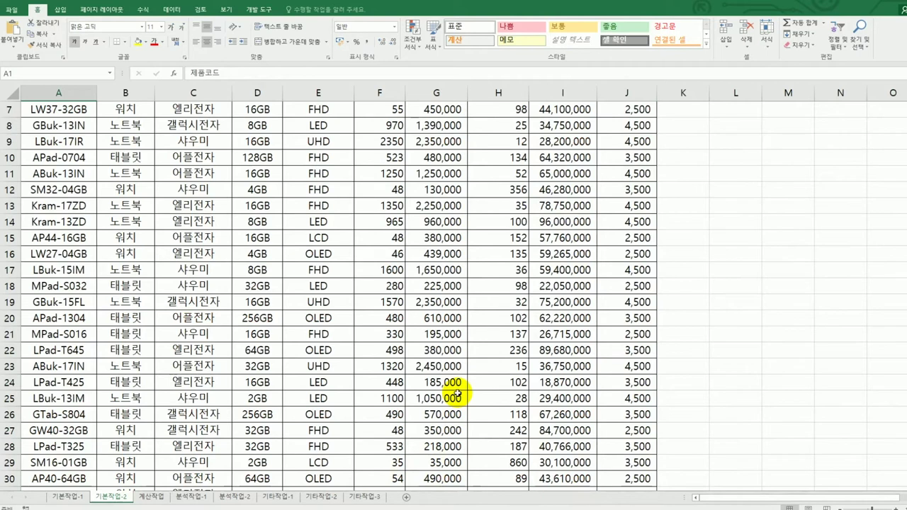
scroll(439, 382, "up", 2)
left_click(203, 189)
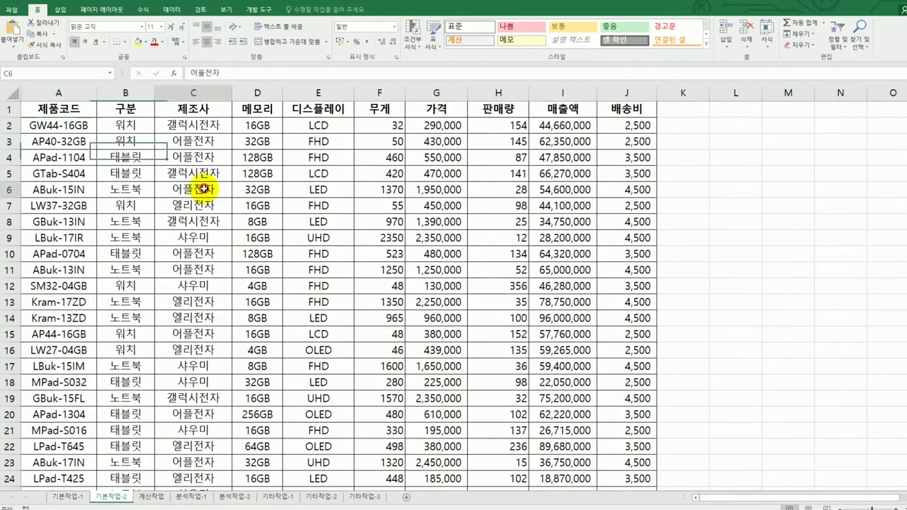
left_click(102, 10)
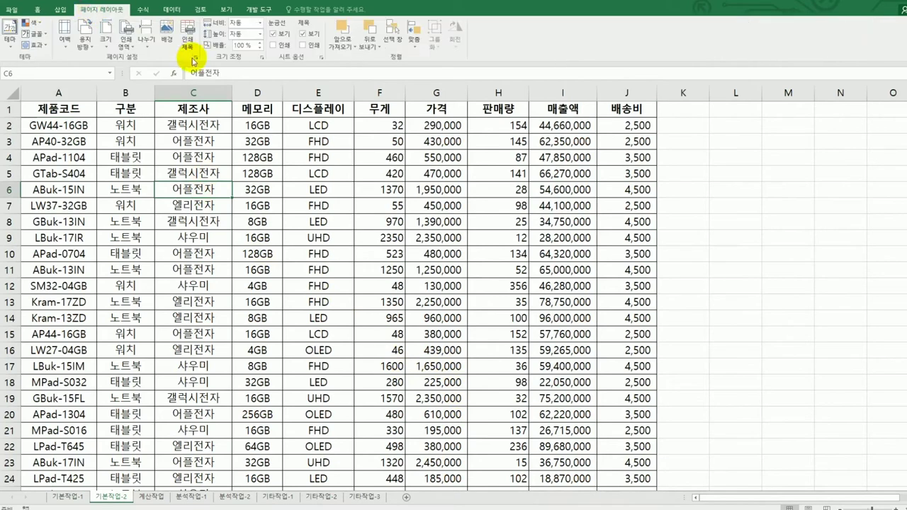
left_click(194, 58)
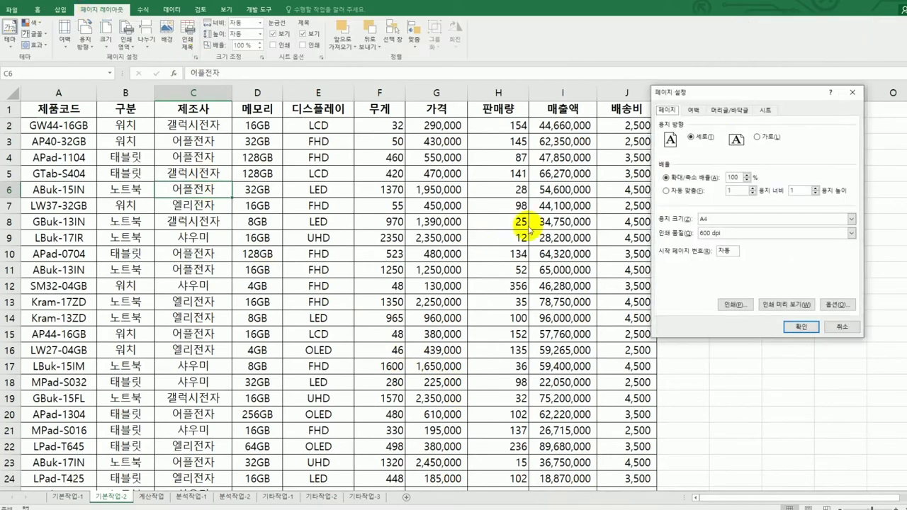
left_click_drag(718, 94, 737, 117)
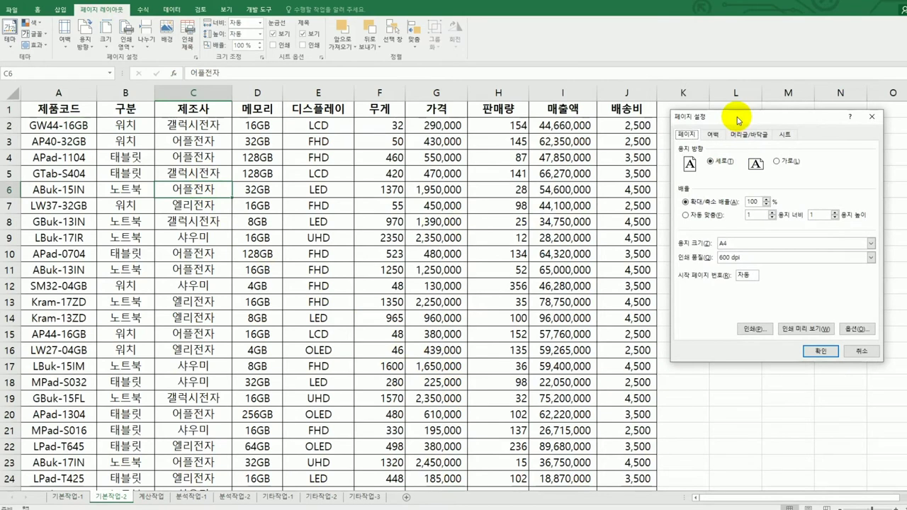
left_click(780, 162)
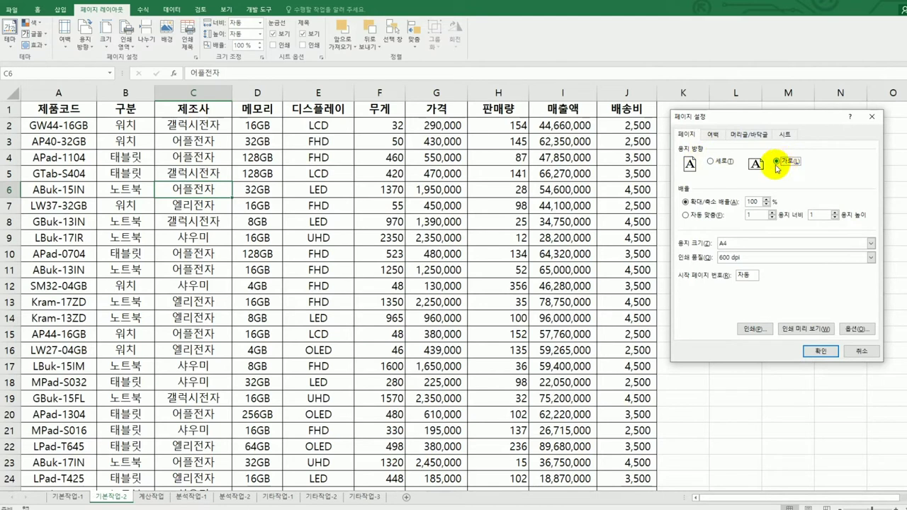
left_click(713, 134)
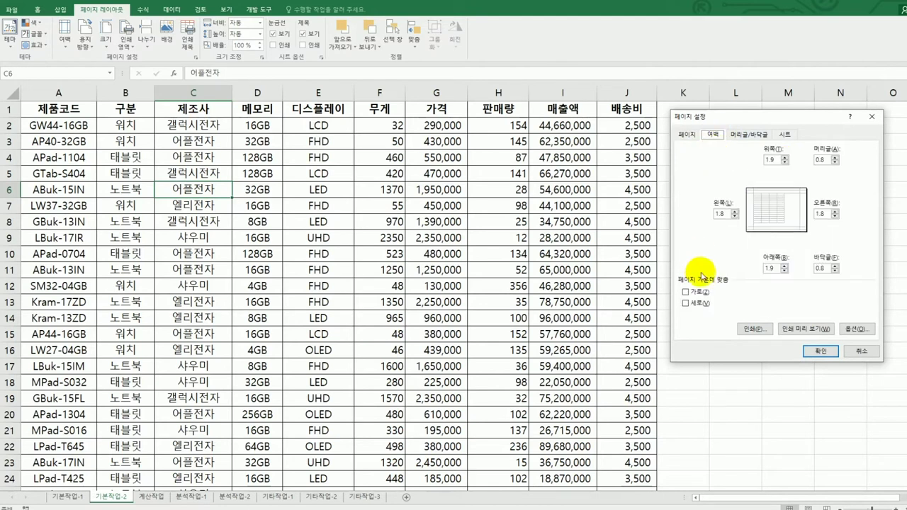
left_click(700, 296)
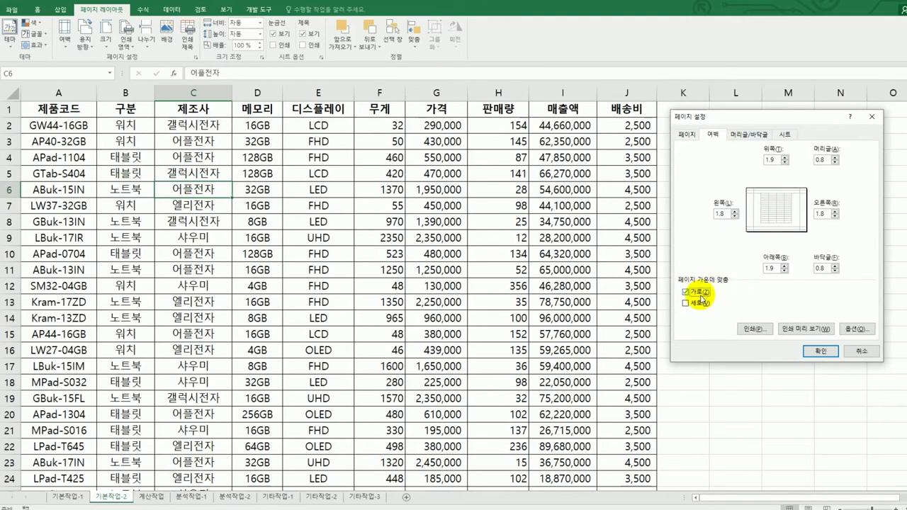
- Add the current date (&[날짜]) to the center section of the sheet's footer
left_click(754, 138)
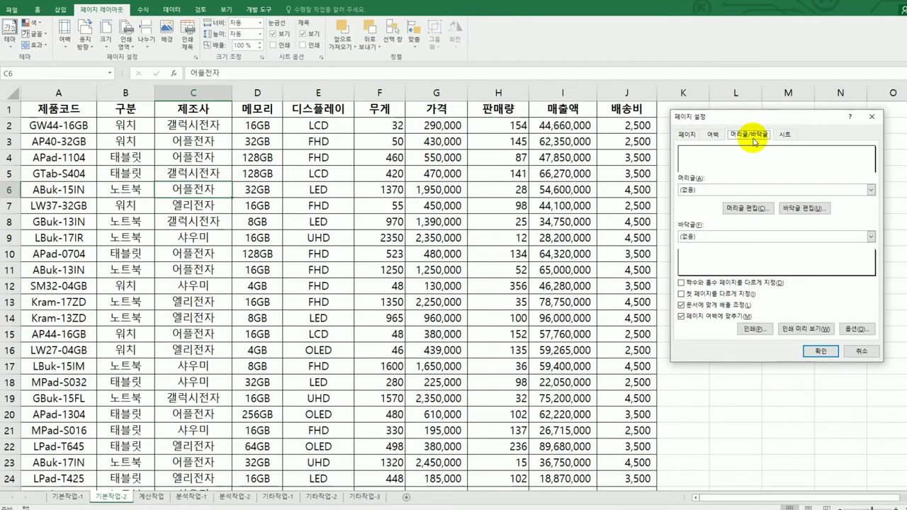
left_click(792, 210)
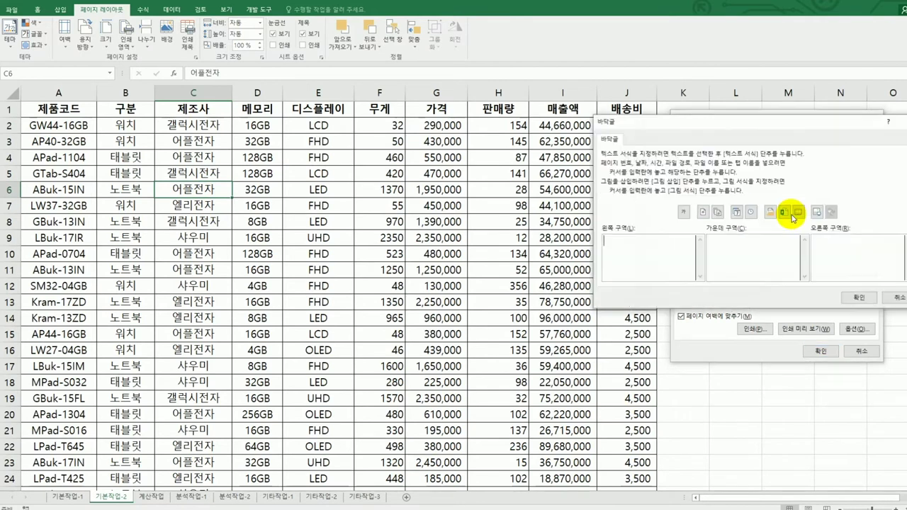
left_click(719, 289)
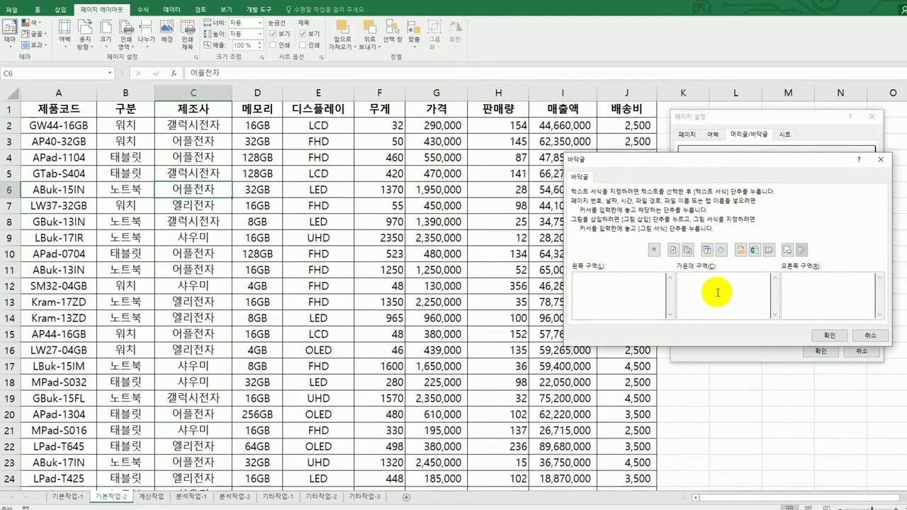
left_click(708, 251)
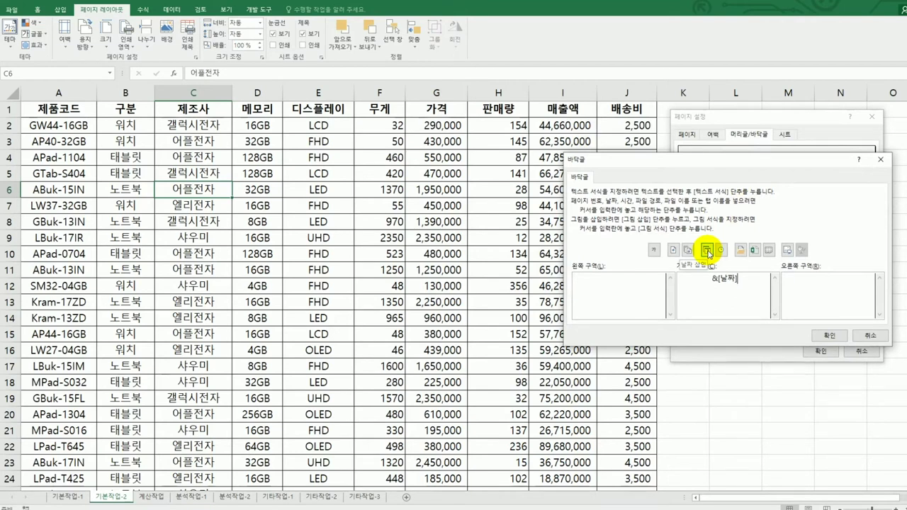
left_click(823, 336)
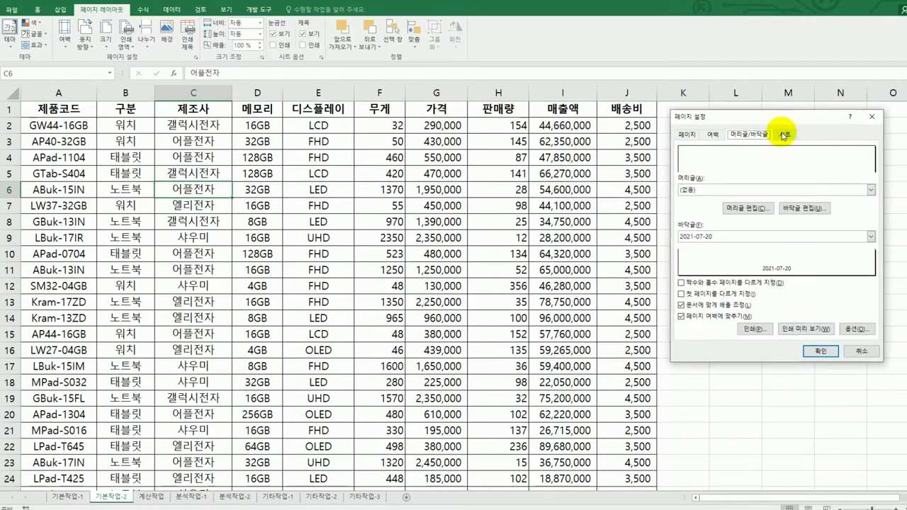
- Set the print area to the whole product table, $A$1:$J$37
left_click(784, 134)
left_click(743, 152)
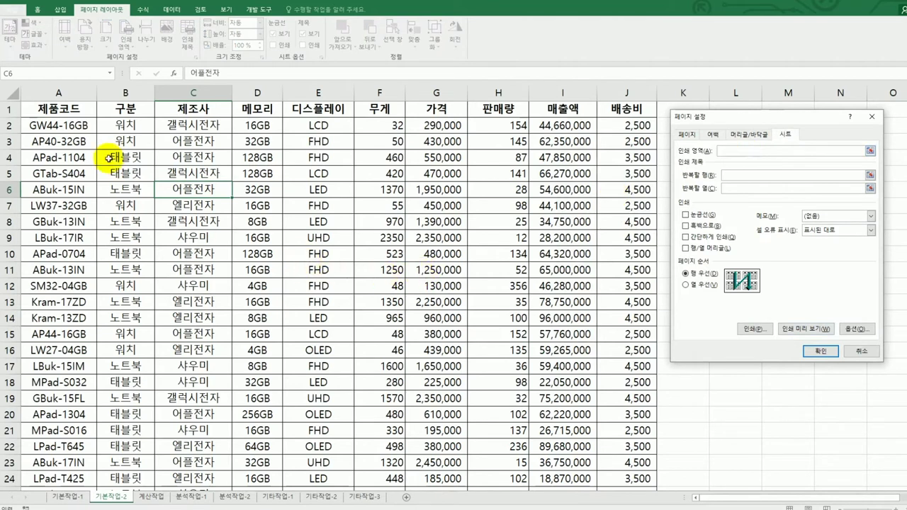
left_click_drag(84, 104, 645, 448)
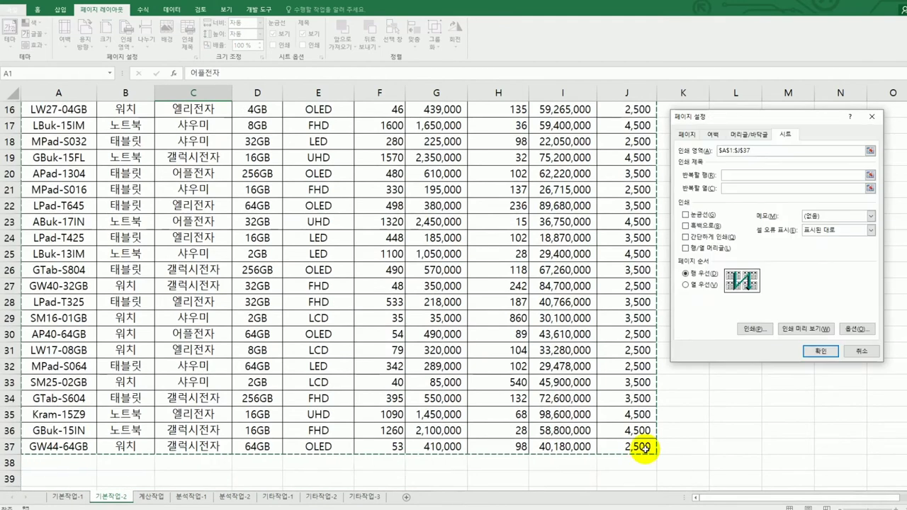
- Repeat row $1:$1 on every printed page, include the row and column headings (행/열 머리글), and apply the page setup
left_click(733, 177)
scroll(496, 294, "up", 5)
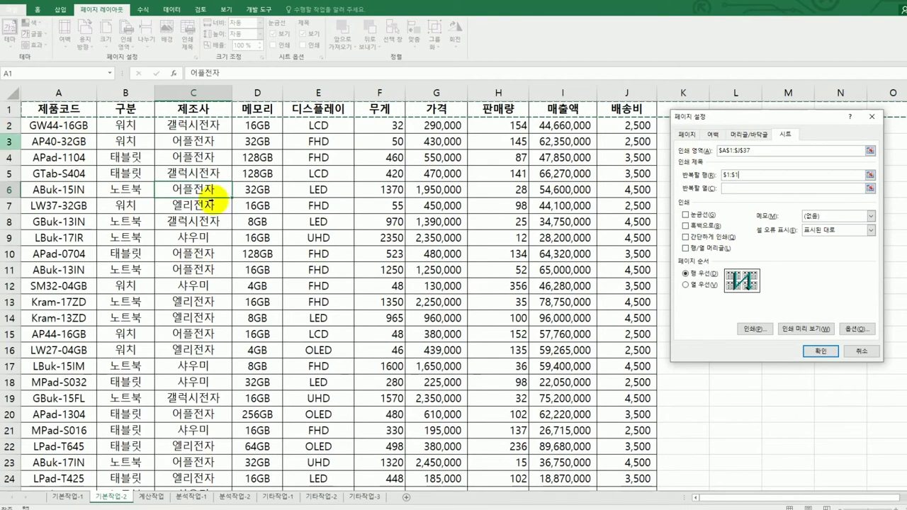
left_click(724, 252)
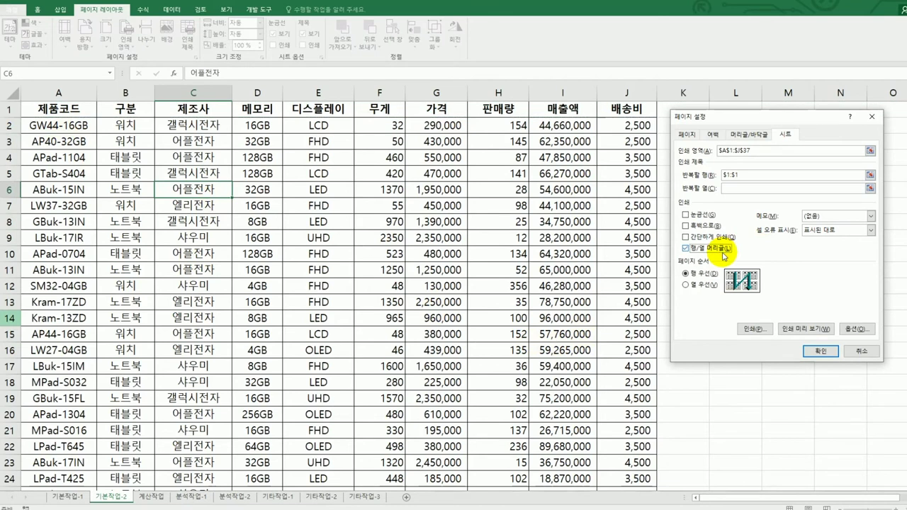
left_click(816, 350)
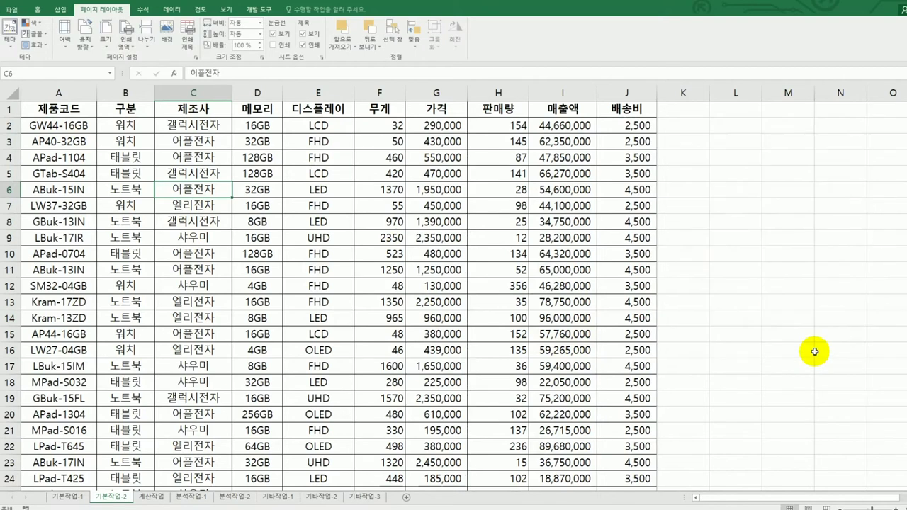
- Check both pages of the print preview for the page layout settings and return to the worksheet
left_click(8, 13)
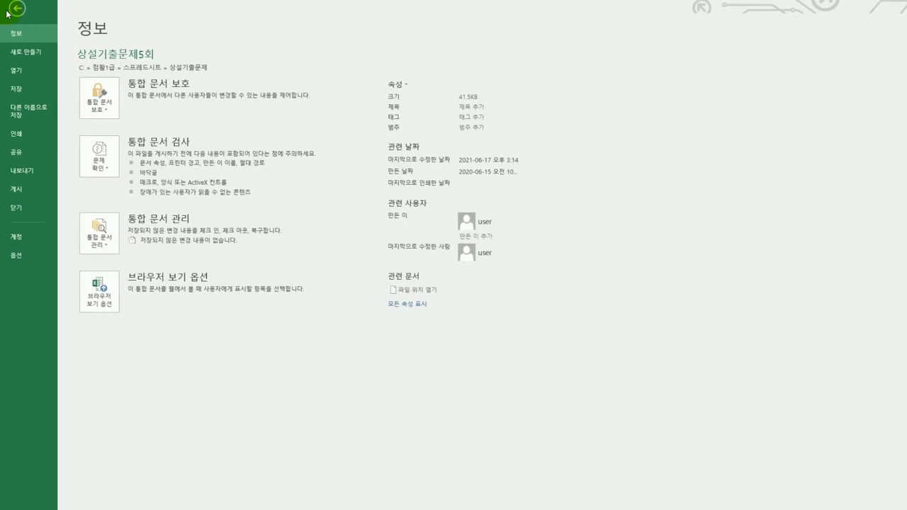
left_click(29, 138)
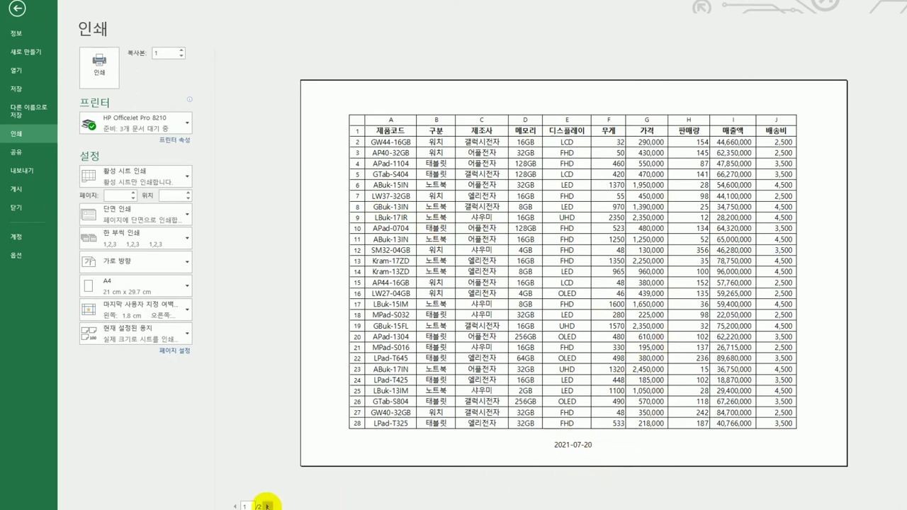
left_click(268, 505)
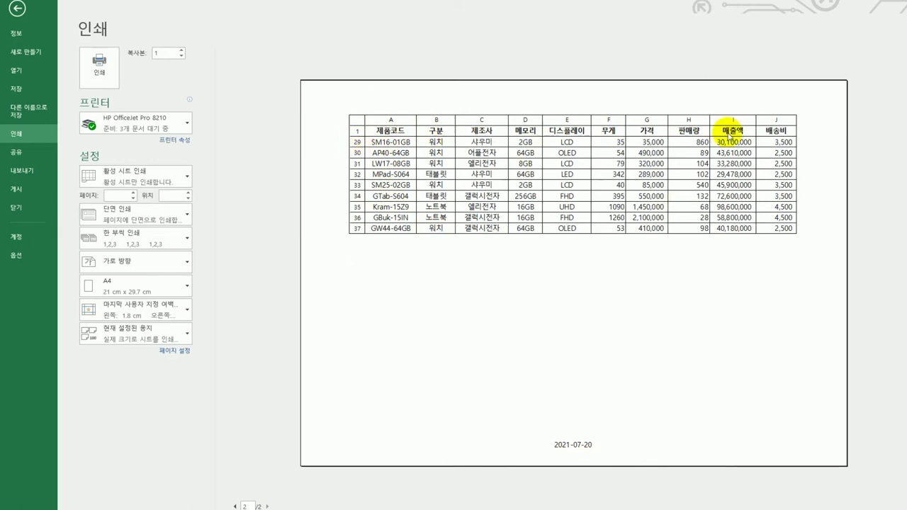
left_click(16, 10)
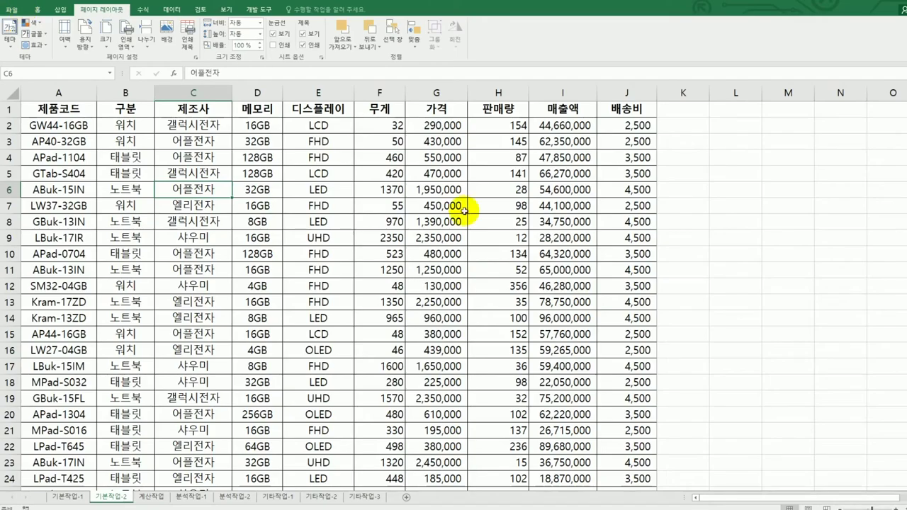
- Switch to the 계산작업 sheet and look over the 무게, 제품가격 and 배송비용 columns of the product table
left_click(163, 500)
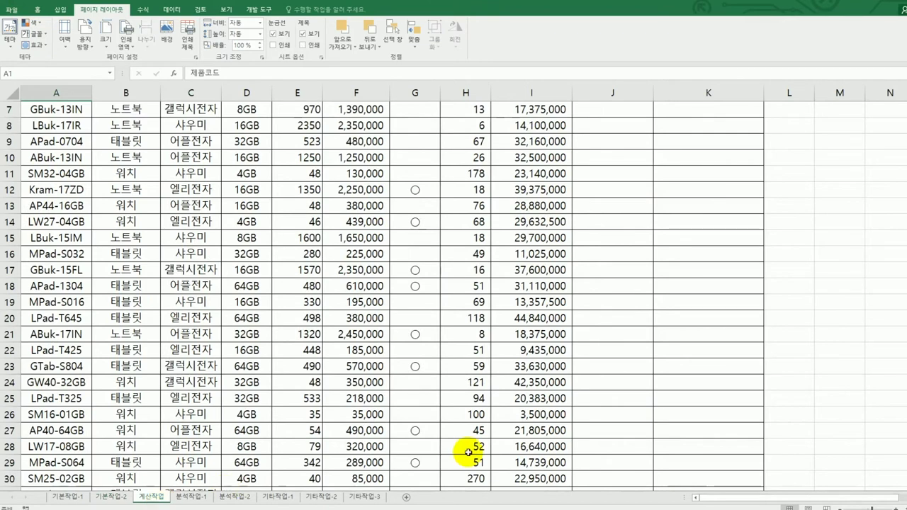
scroll(469, 452, "up", 2)
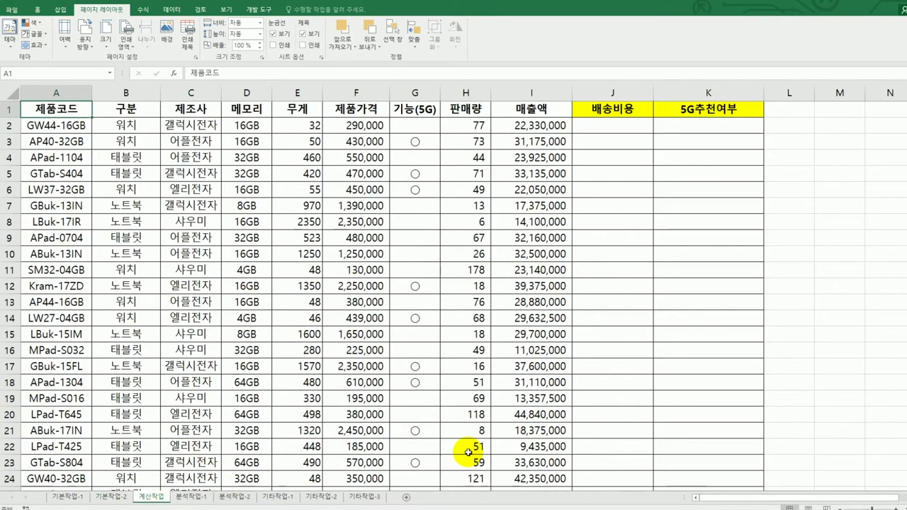
left_click(280, 111)
left_click(341, 109)
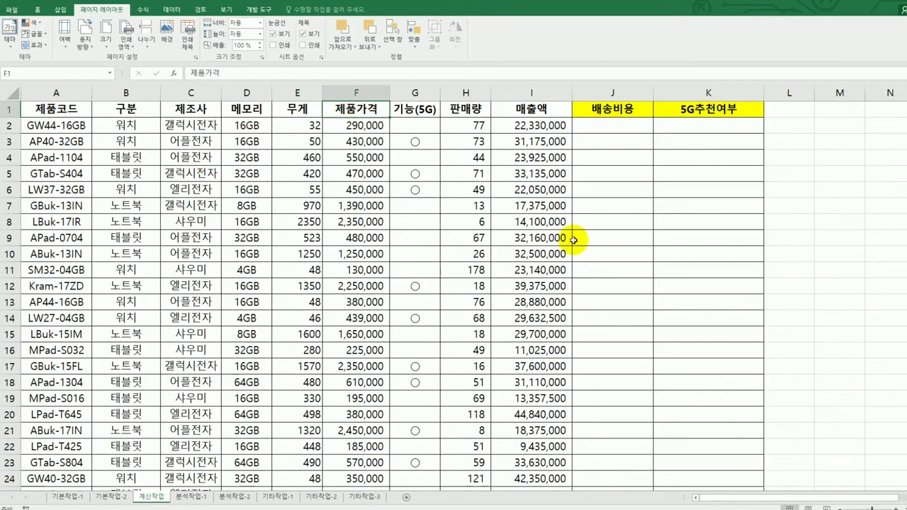
left_click(591, 128)
- Examine how [표1] arranges shipping costs by price rows and weight columns
scroll(620, 233, "down", 11)
scroll(619, 235, "up", 1)
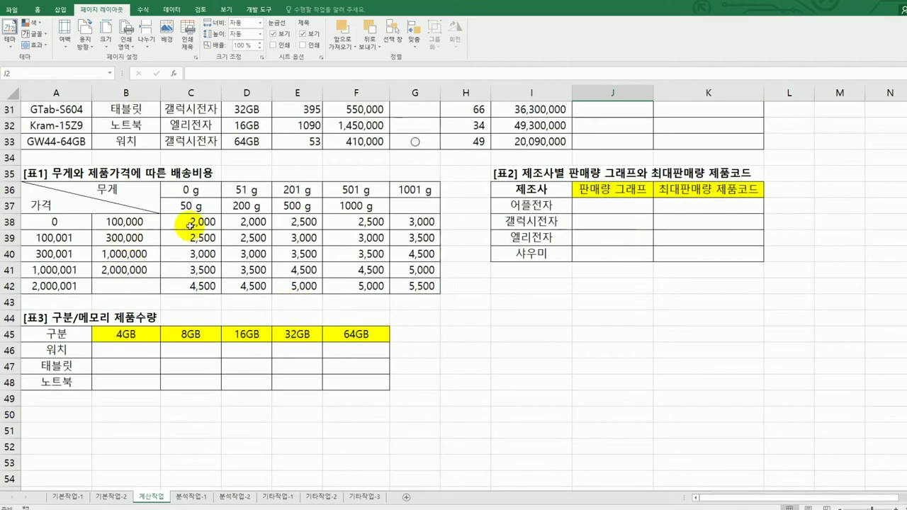
left_click_drag(63, 190, 411, 289)
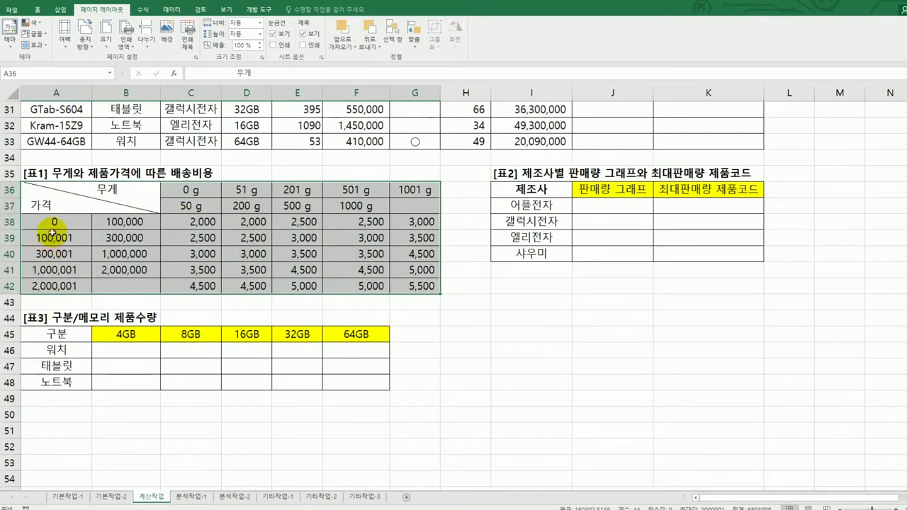
left_click_drag(55, 222, 56, 286)
left_click_drag(190, 191, 192, 285)
left_click_drag(248, 194, 253, 288)
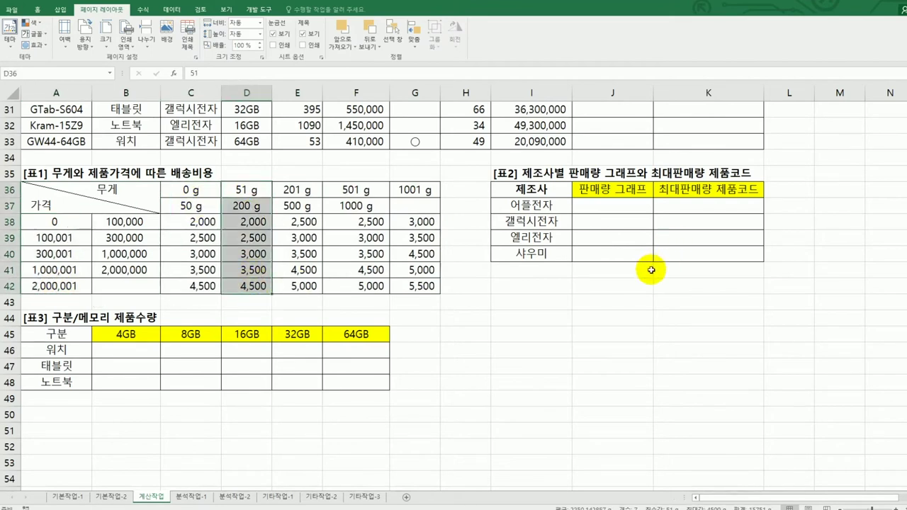
scroll(633, 295, "up", 3)
scroll(633, 295, "up", 7)
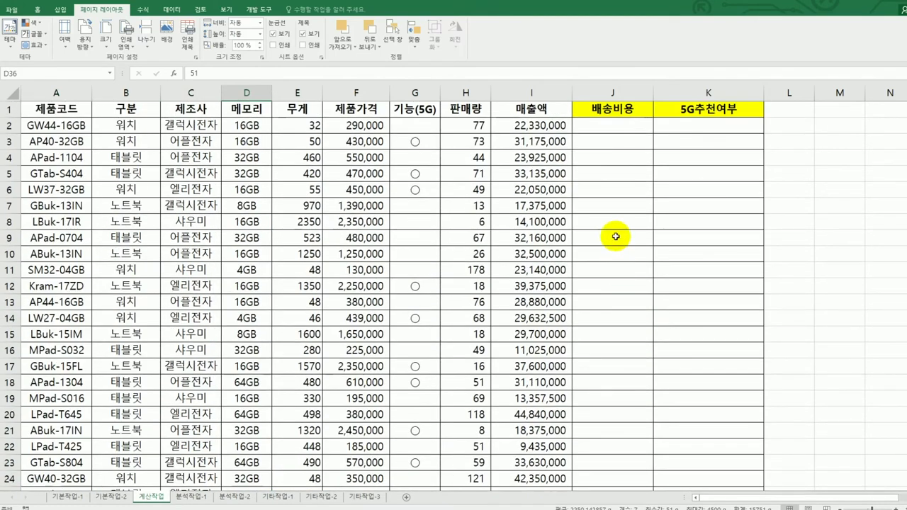
- Enter =MATCH(E2,$C$36:$G$36,1) in J2 to find the weight's column position in [표1]
left_click(602, 131)
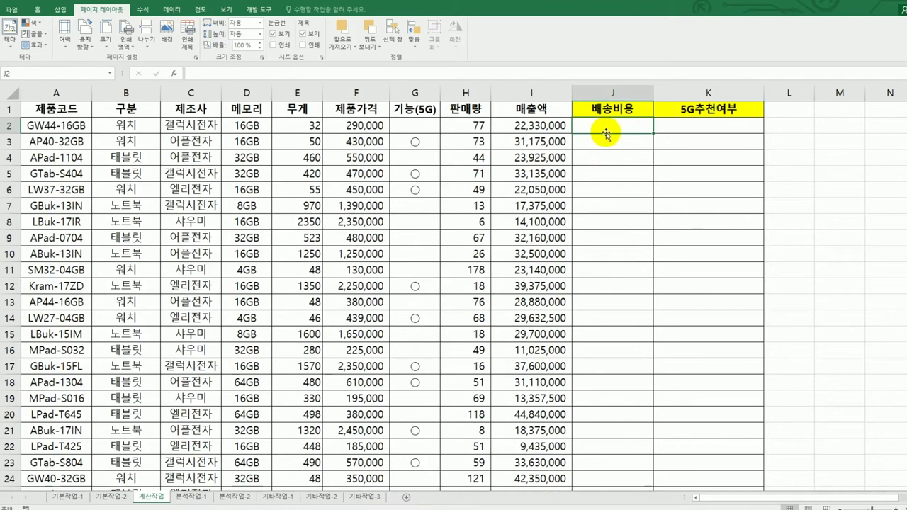
type("=")
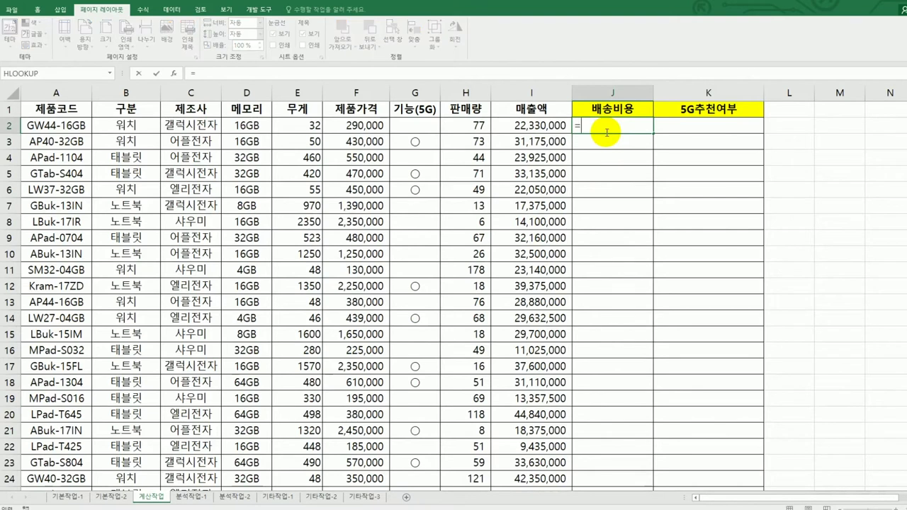
type("m")
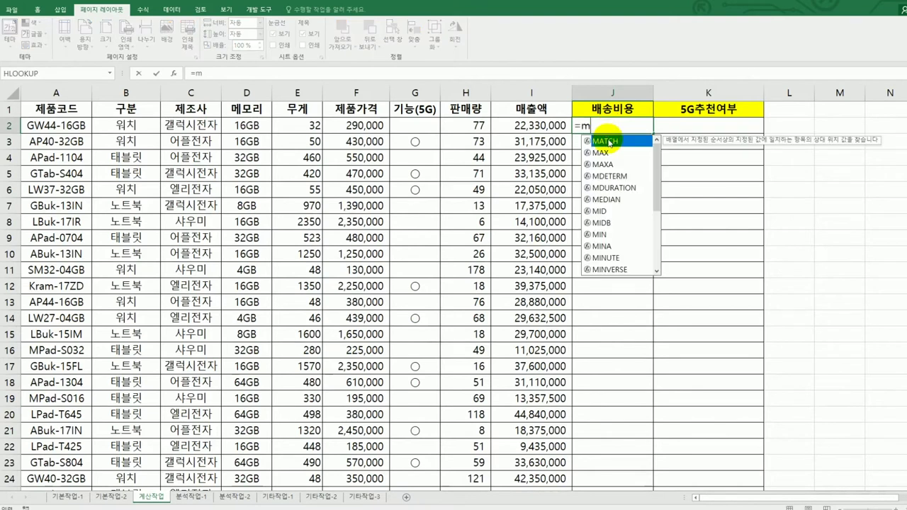
double_click(609, 141)
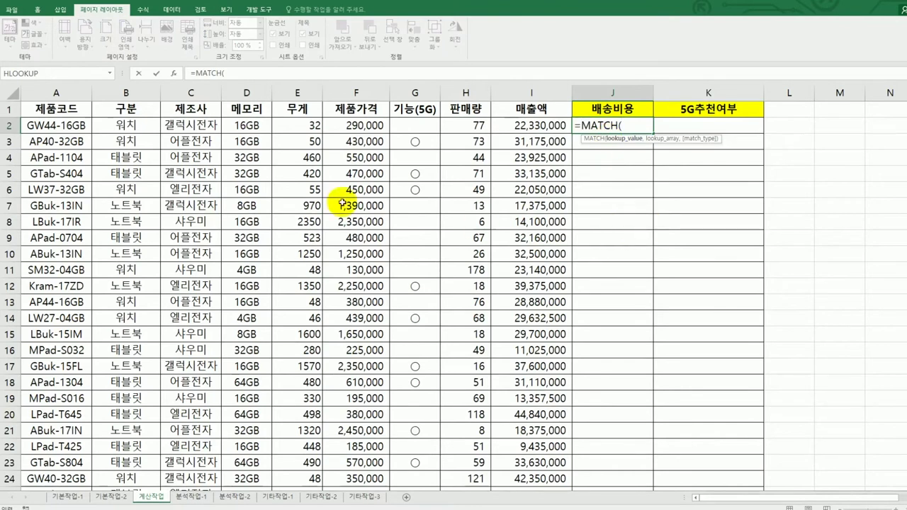
left_click(296, 127)
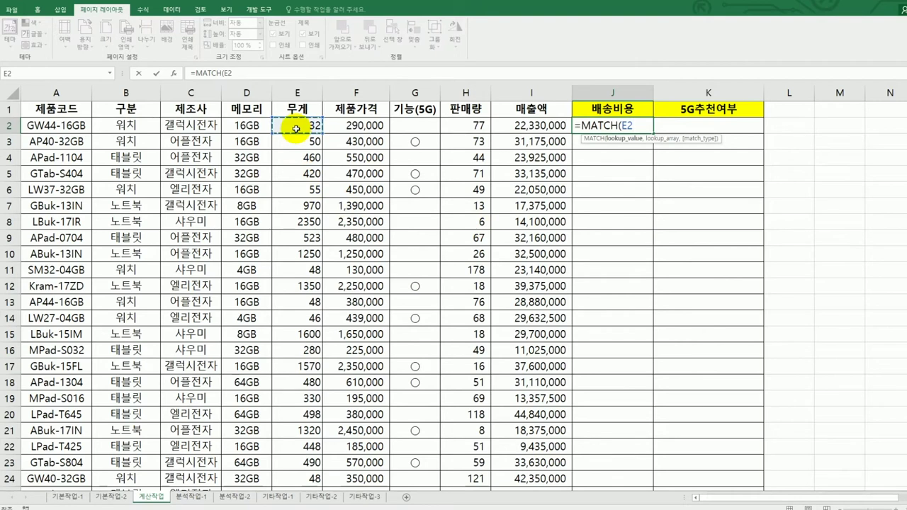
type(",")
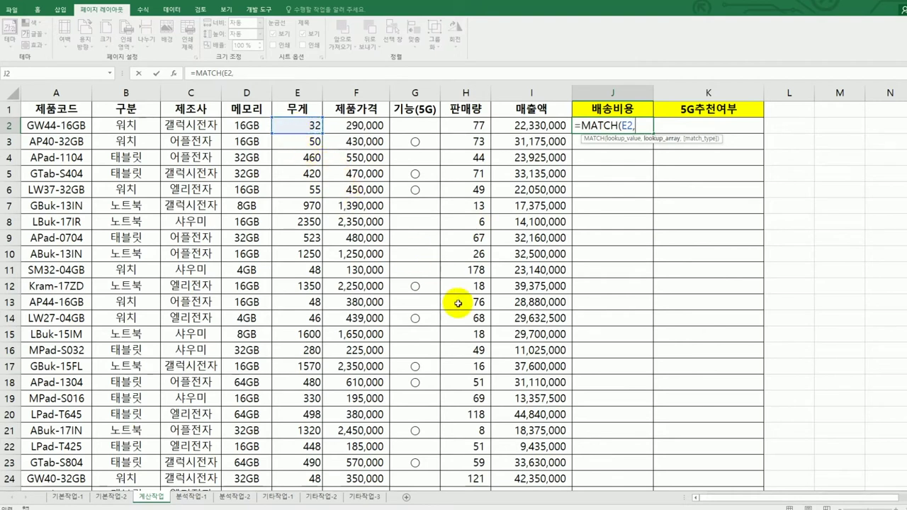
scroll(459, 303, "down", 7)
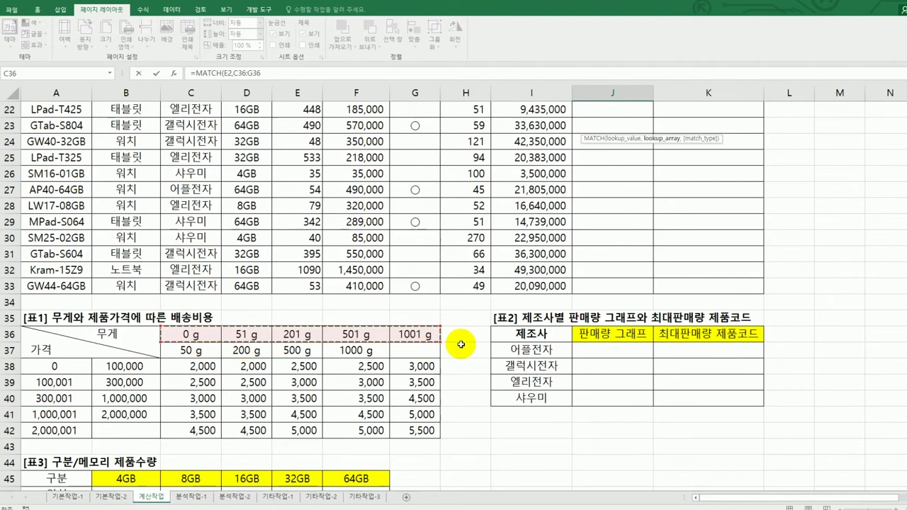
key("F4")
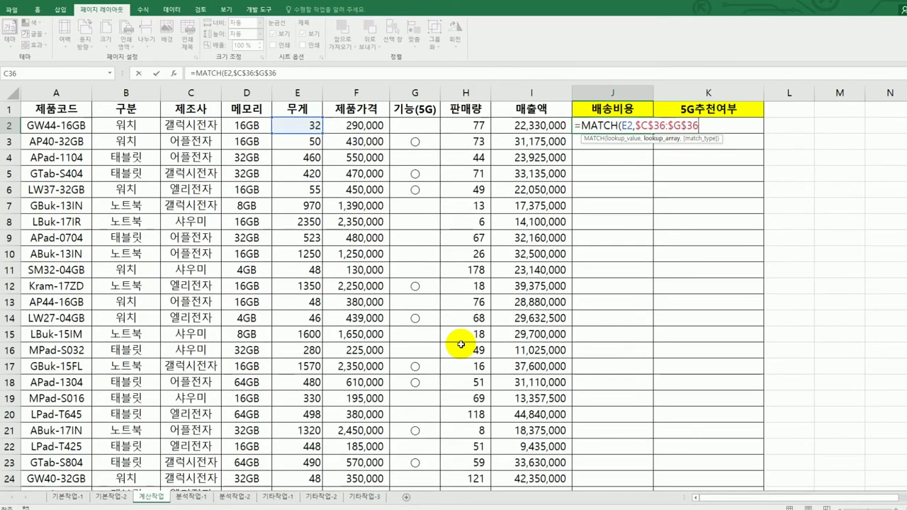
type(",")
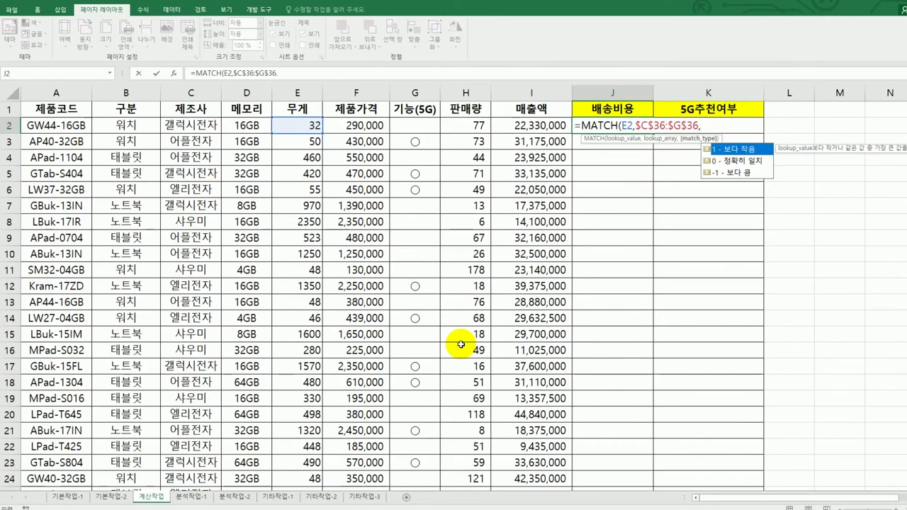
type("1)")
key("Return")
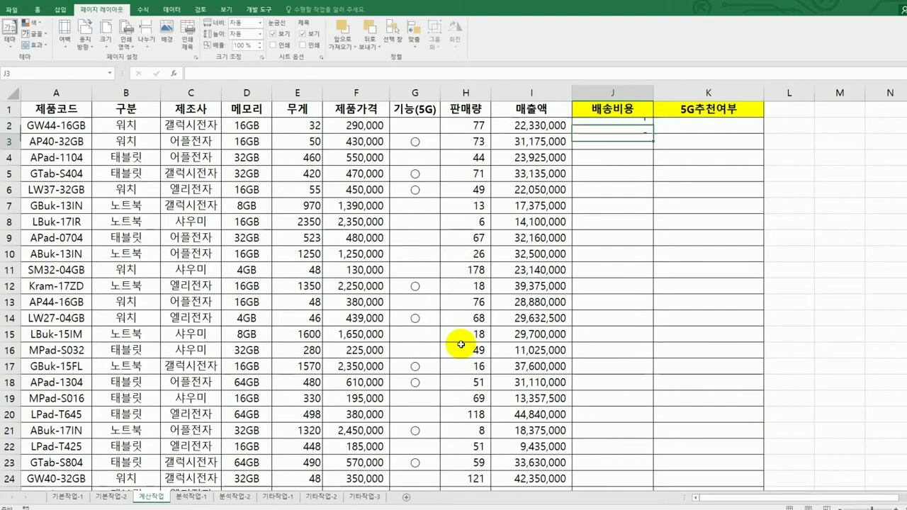
- Copy the MATCH formula from J2 through J33 to check the weight position of every product
left_click(312, 126)
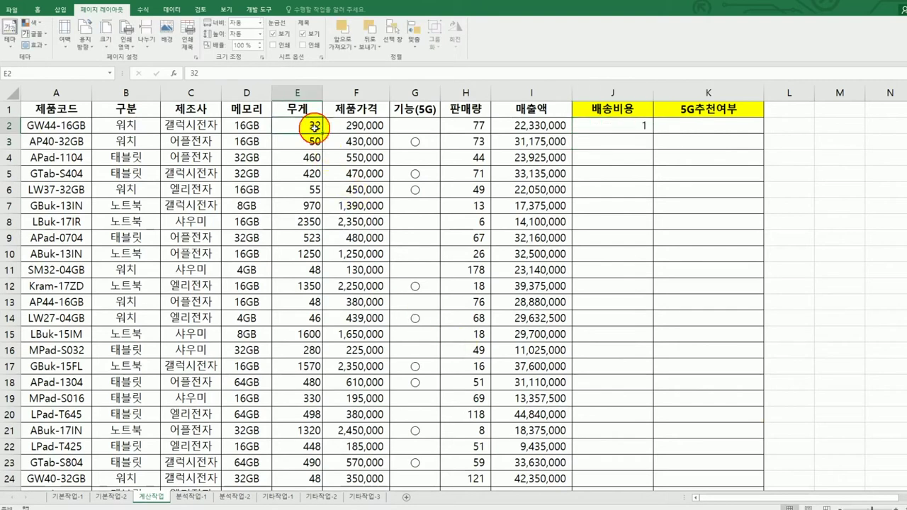
left_click(628, 127)
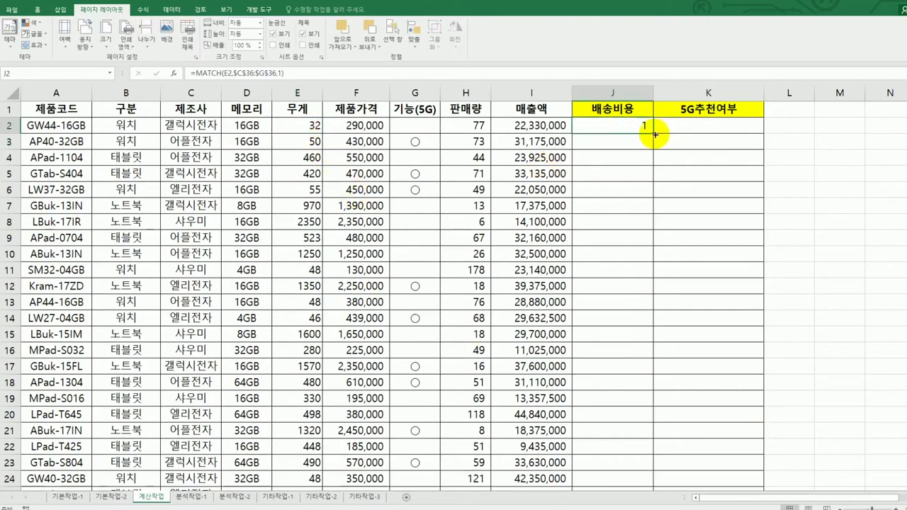
left_click_drag(654, 133, 651, 466)
scroll(702, 407, "down", 2)
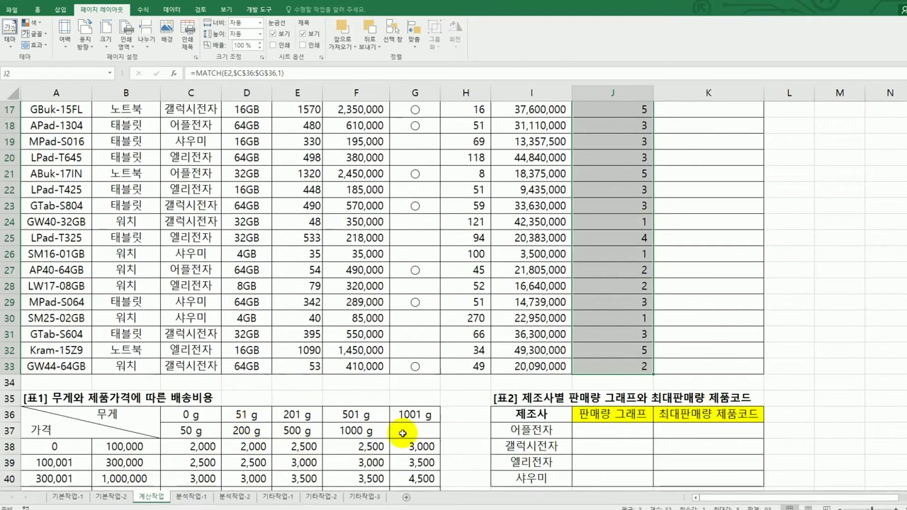
- Examine [표1]'s price column and where the first weight column lies within the whole table
scroll(402, 433, "down", 2)
left_click_drag(56, 350, 57, 414)
left_click_drag(56, 328, 418, 414)
left_click_drag(63, 348, 64, 415)
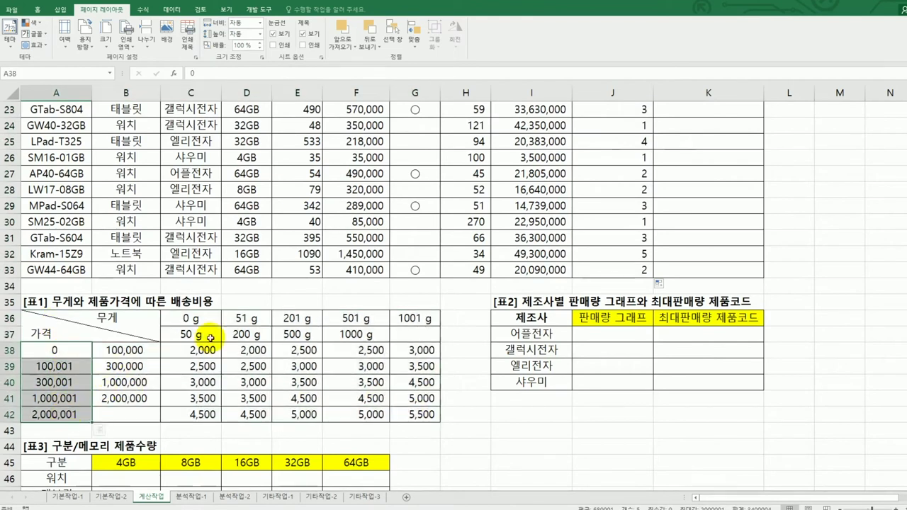
left_click_drag(193, 319, 201, 414)
left_click_drag(83, 325, 403, 408)
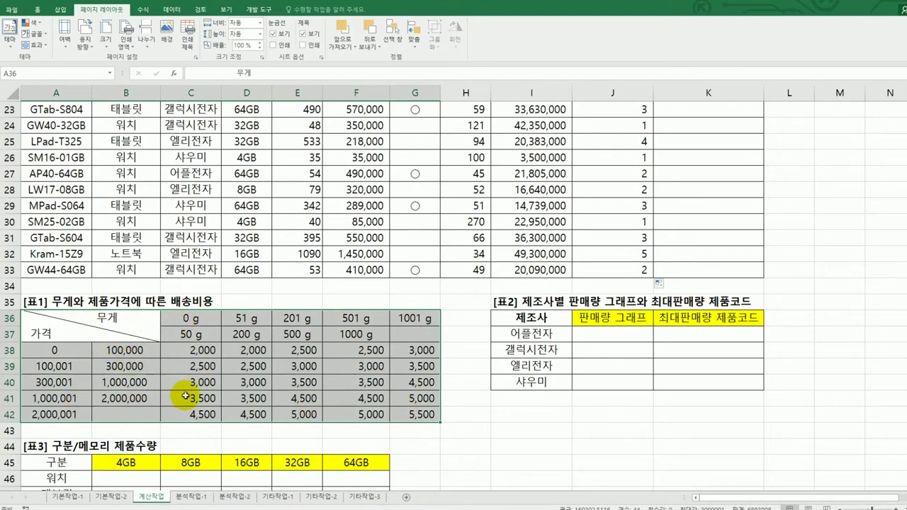
- Add +2 to the end of the MATCH formula in J2 to offset the two price columns
scroll(263, 368, "up", 7)
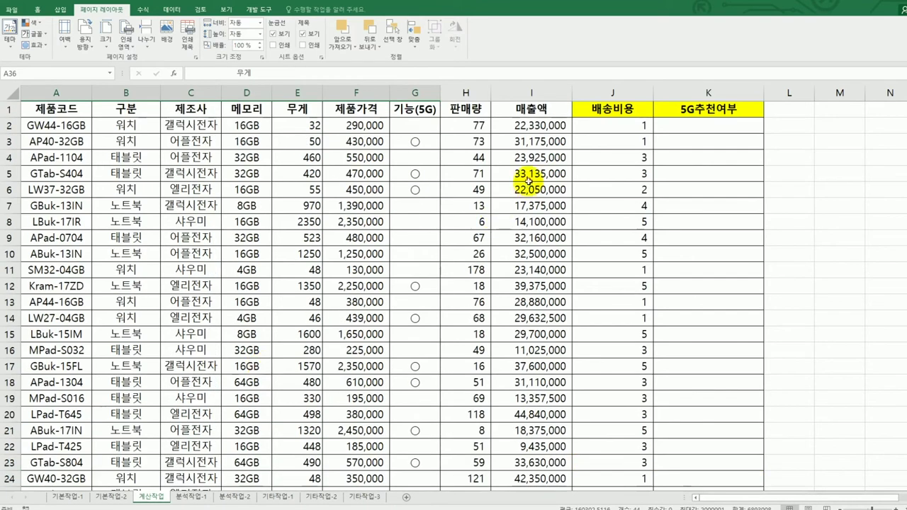
left_click(588, 129)
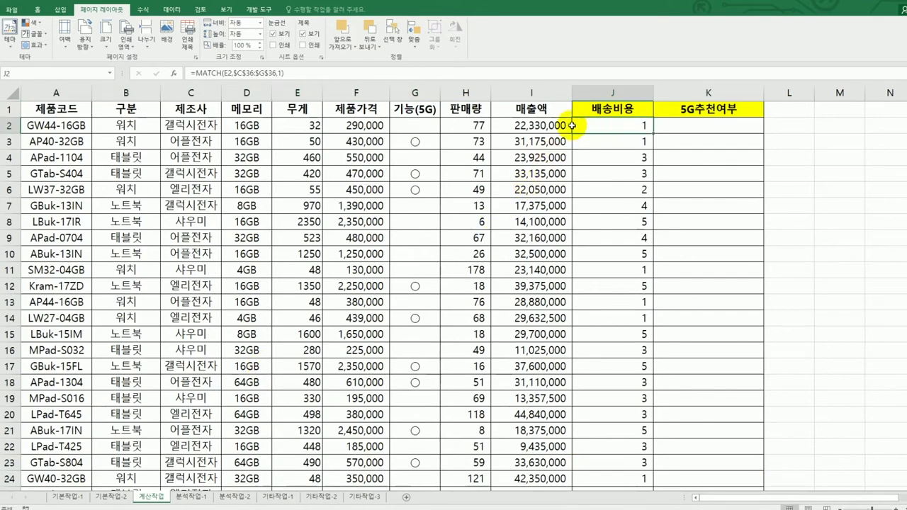
left_click(344, 73)
type("+2")
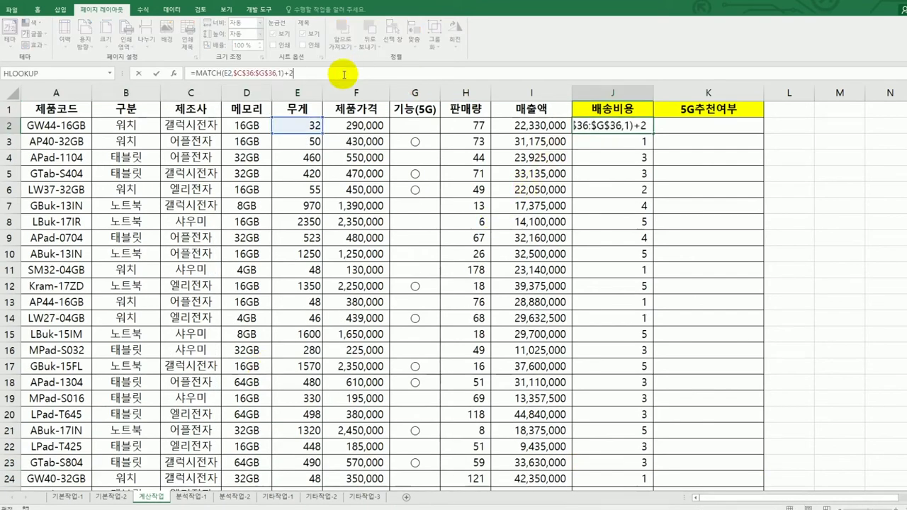
key("Return")
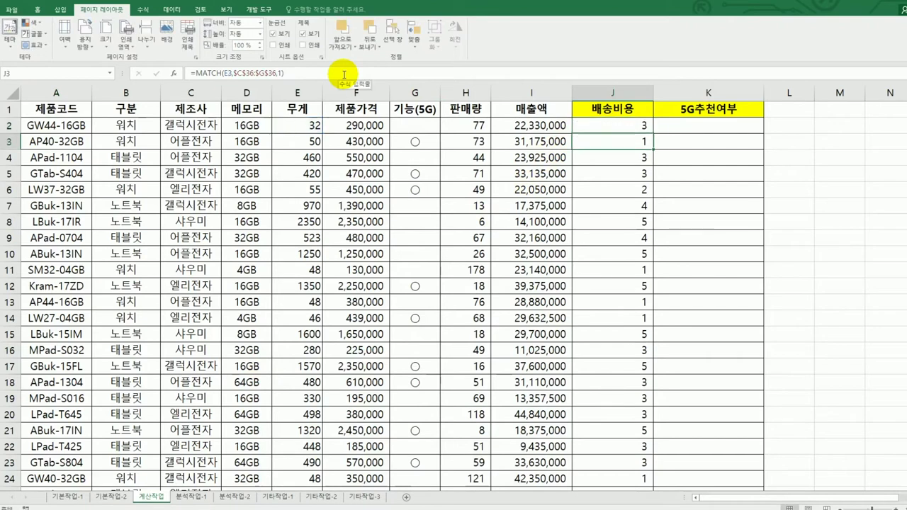
- Copy the offset MATCH formula from J2 through J33 and review the column numbers
left_click(643, 124)
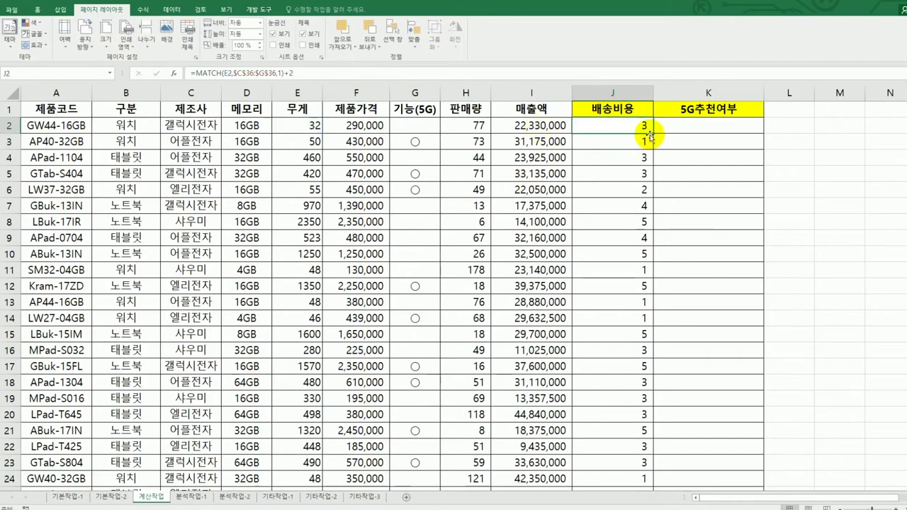
left_click_drag(650, 134, 647, 462)
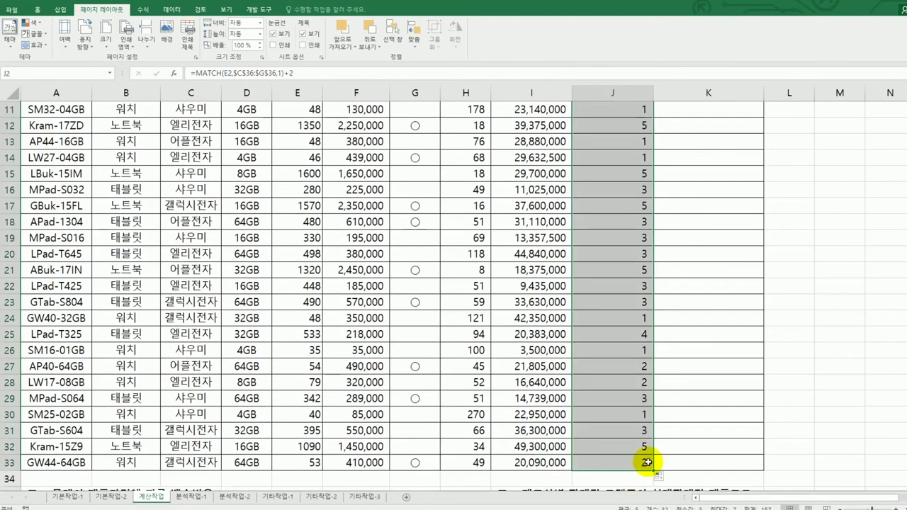
scroll(647, 462, "down", 3)
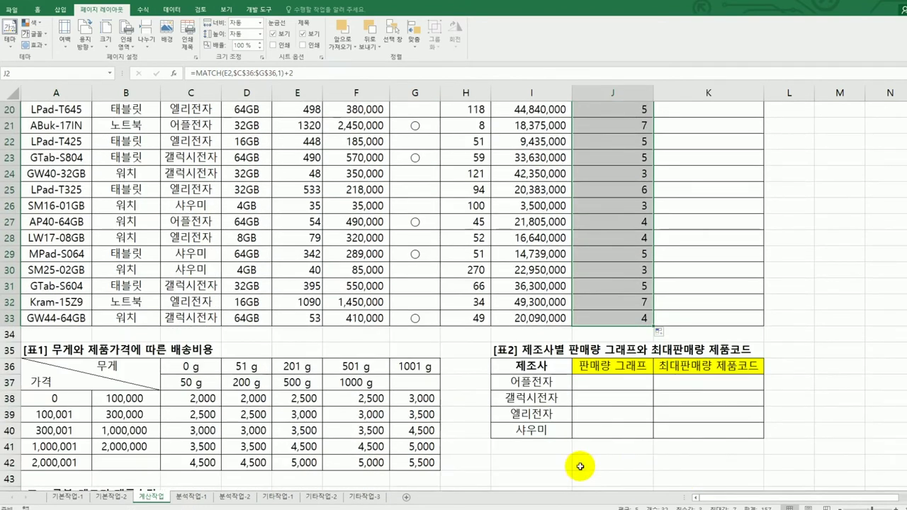
scroll(707, 336, "up", 4)
scroll(707, 335, "up", 3)
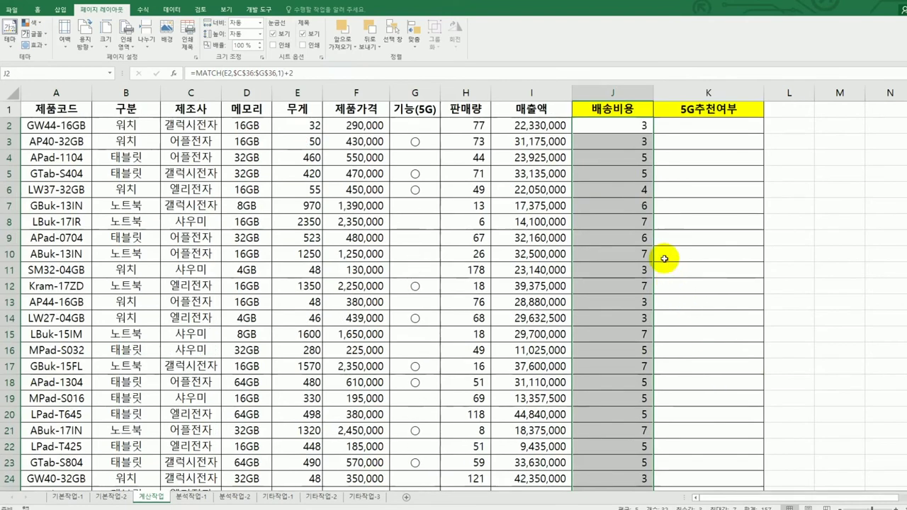
- Insert a VLOOKUP function in front of the MATCH expression in J2
left_click(599, 128)
left_click(214, 74)
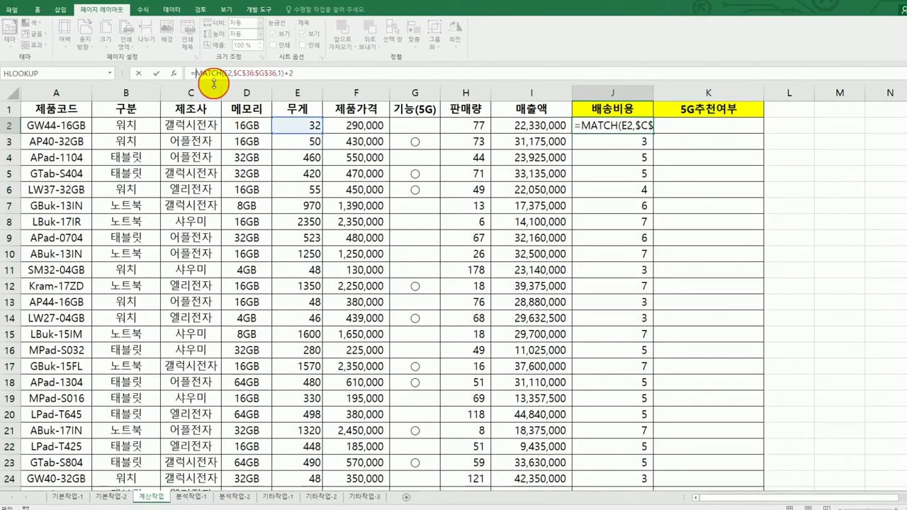
type("v;")
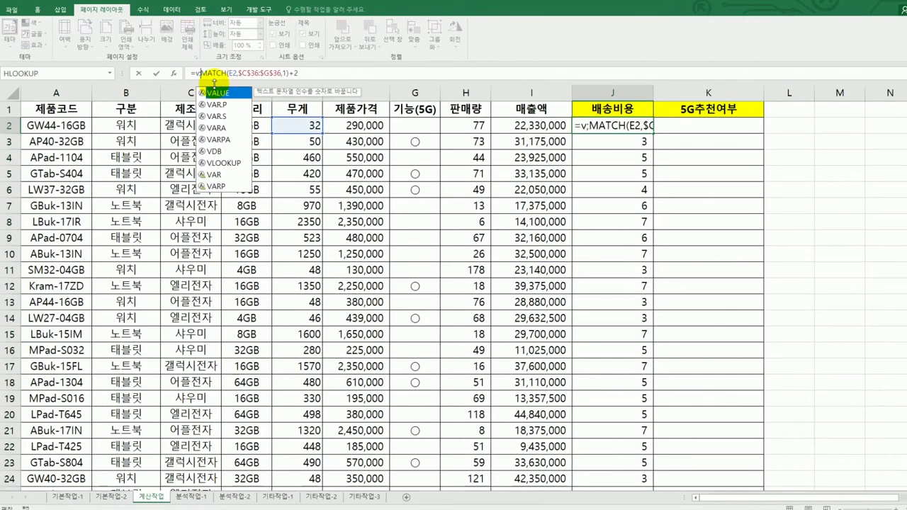
key("BackSpace")
key("BackSpace")
type("vl")
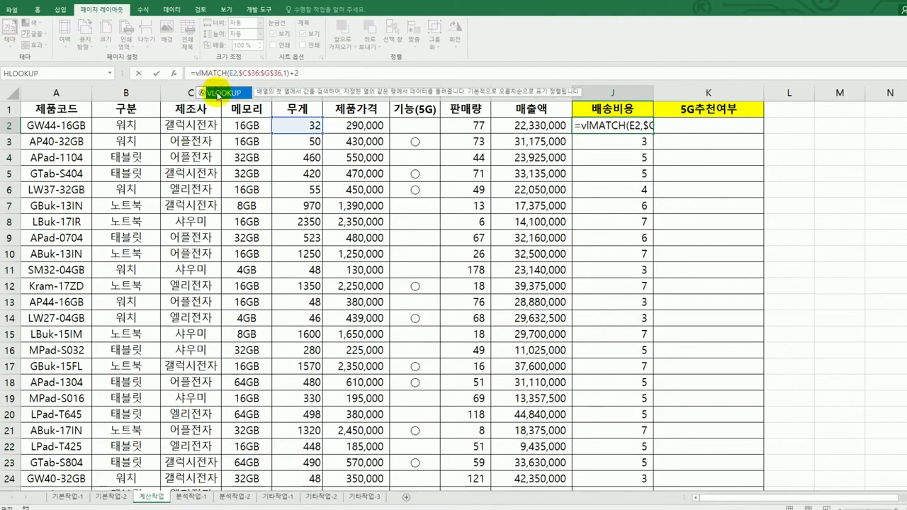
double_click(218, 93)
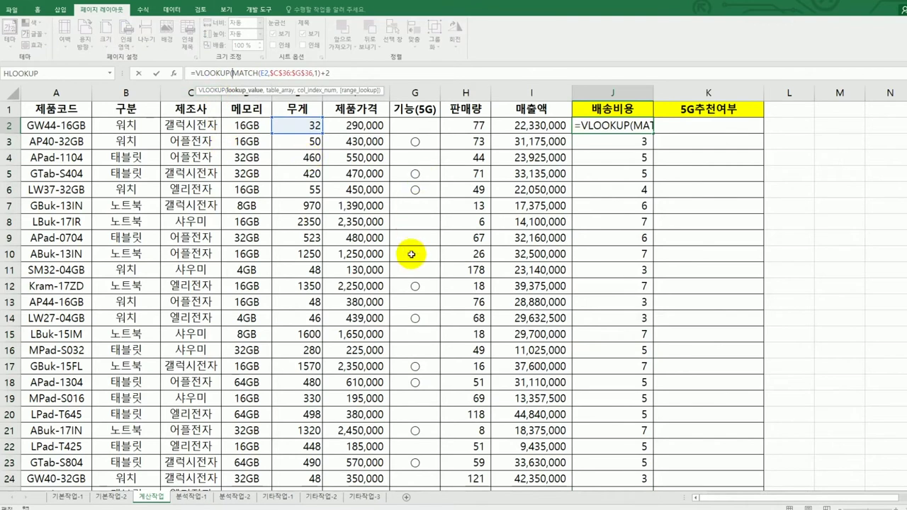
- Use the product price in F2 as the VLOOKUP lookup value in J2's formula
left_click(211, 73)
scroll(411, 411, "down", 7)
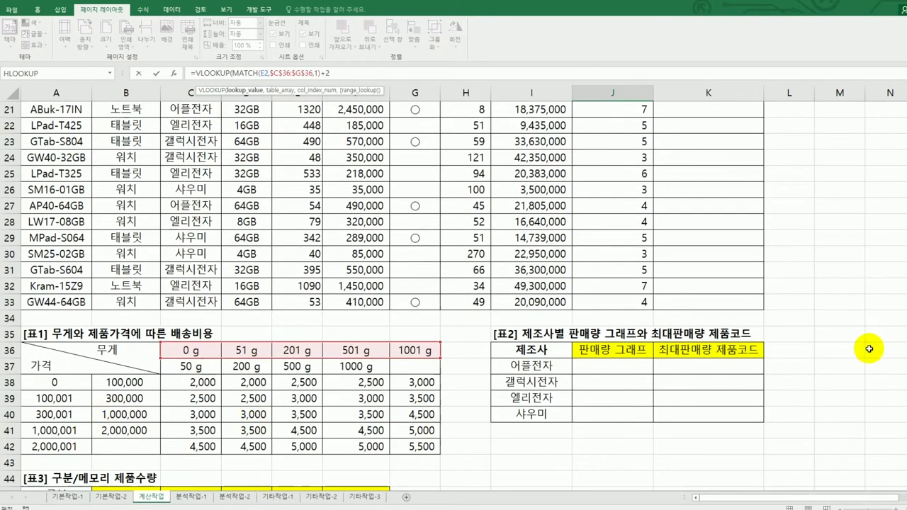
scroll(453, 283, "up", 7)
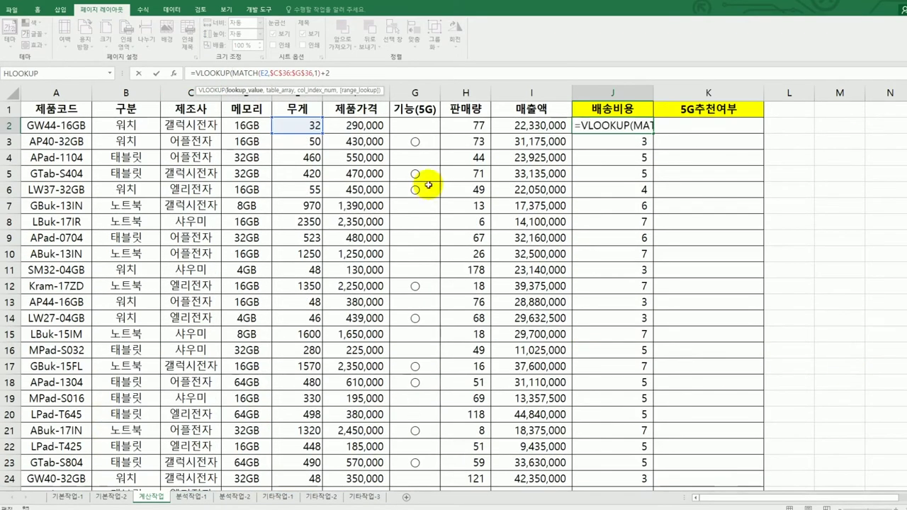
left_click(378, 124)
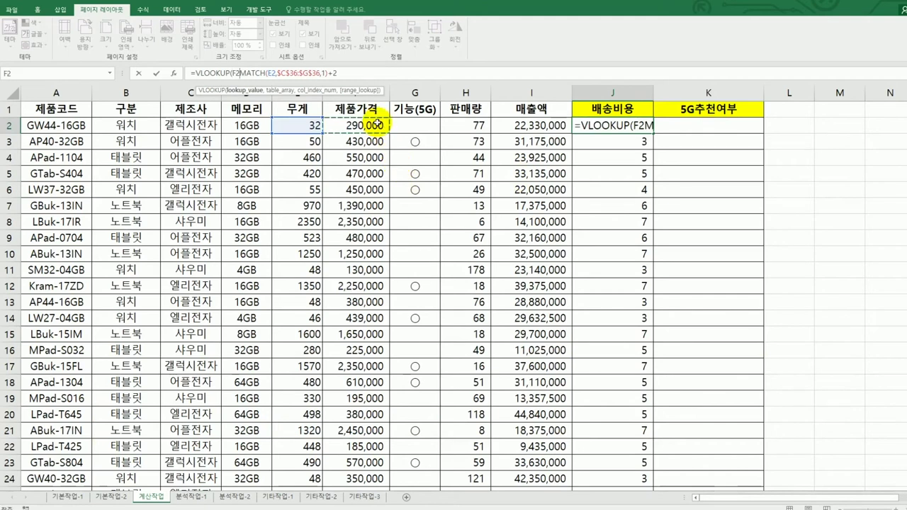
type(",")
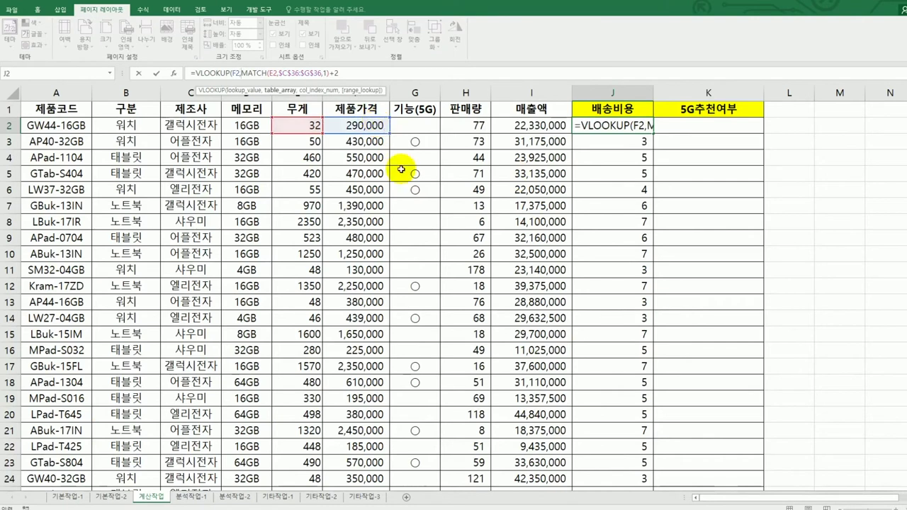
- Set the VLOOKUP table range to $A$38:$G$42, with the MATCH expression following as the column index
scroll(904, 367, "down", 8)
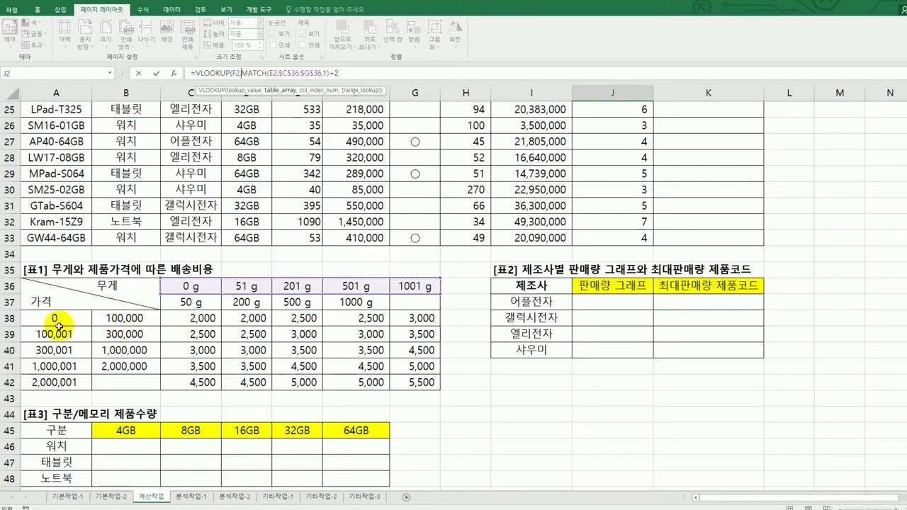
left_click_drag(57, 320, 408, 389)
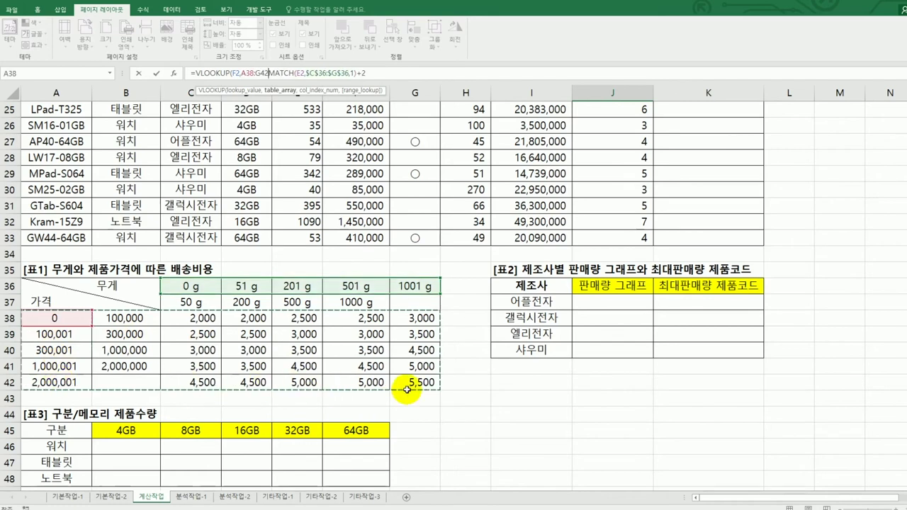
key("F4")
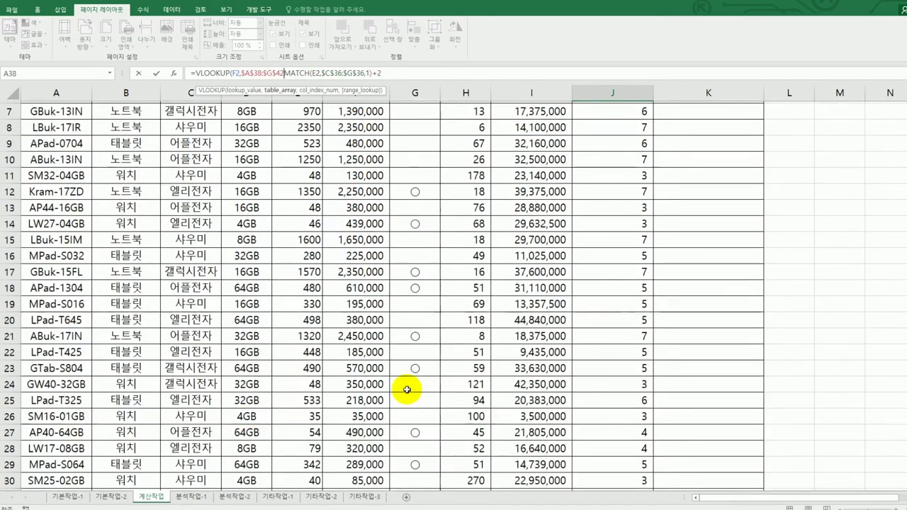
type(",")
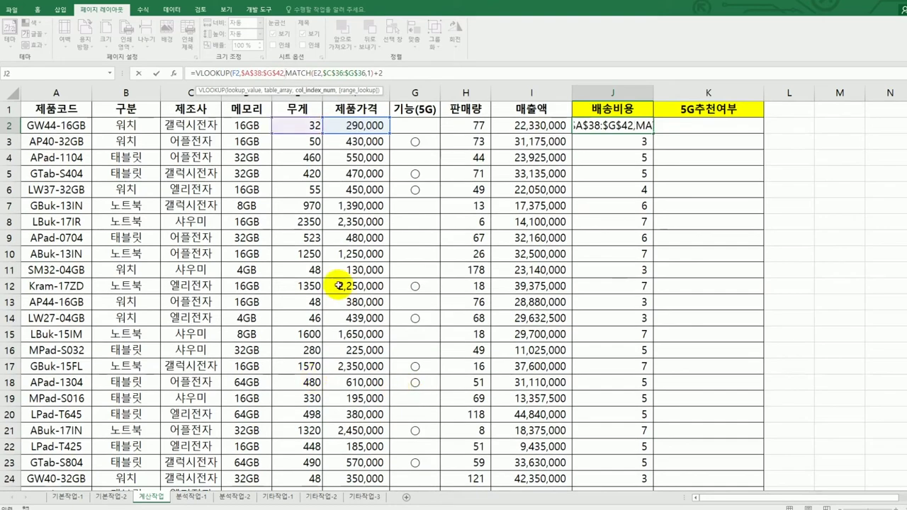
- Complete the VLOOKUP formula in J2 with MATCH plus 2 as its column index and copy it down through J33
left_click(391, 75)
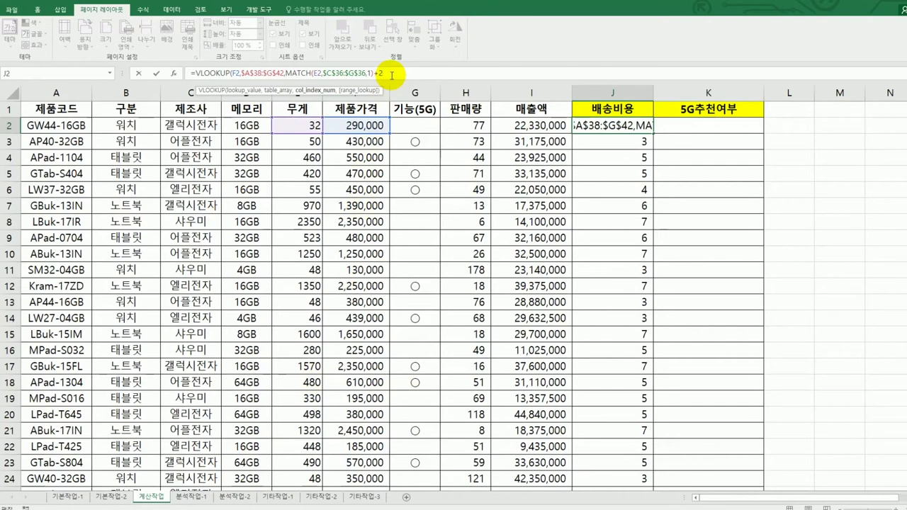
key("Return")
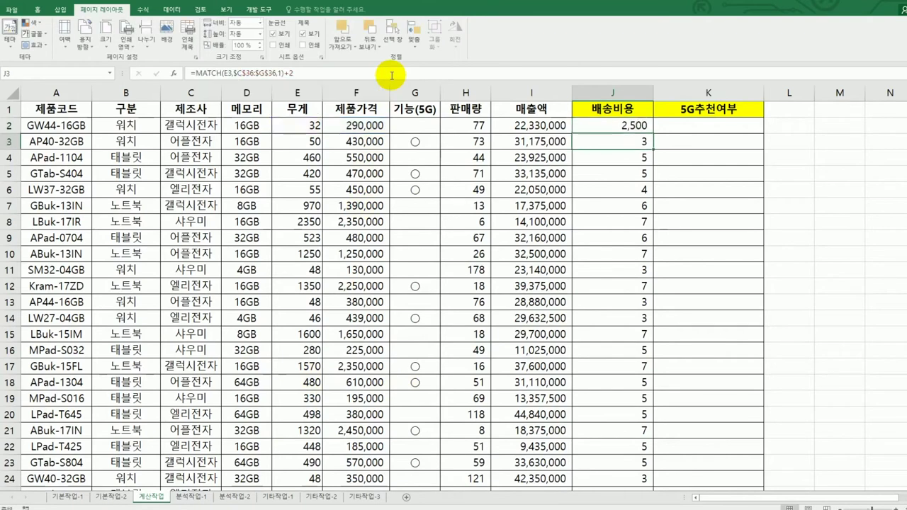
left_click(611, 126)
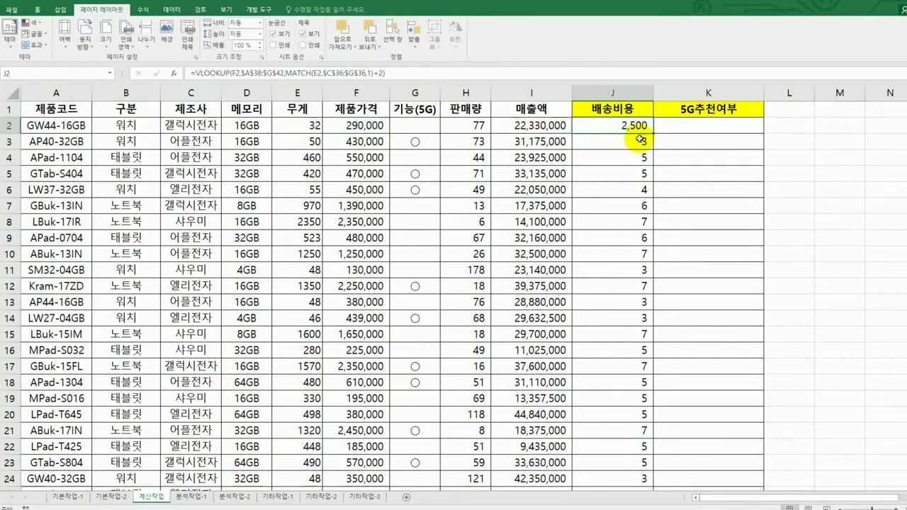
double_click(654, 134)
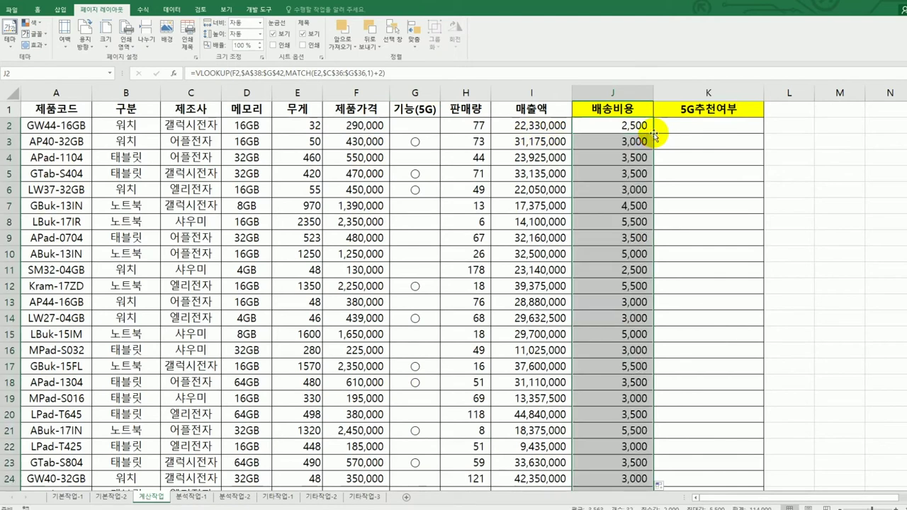
scroll(651, 137, "down", 3)
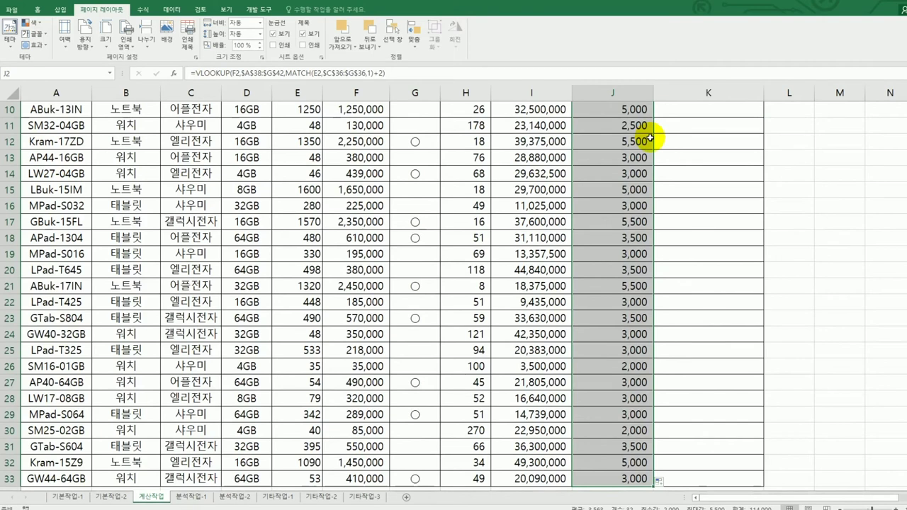
scroll(723, 120, "up", 3)
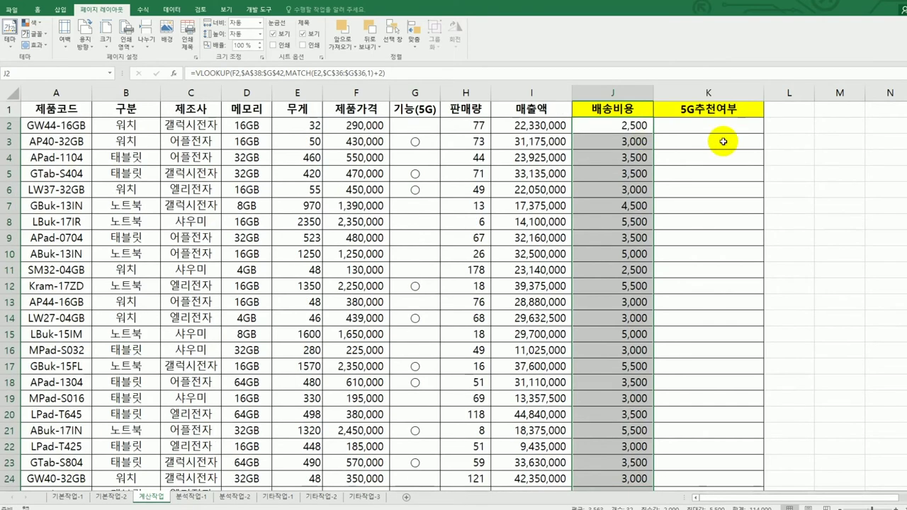
- Open the Visual Basic editor for the workbook and insert a new standard module
left_click(720, 125)
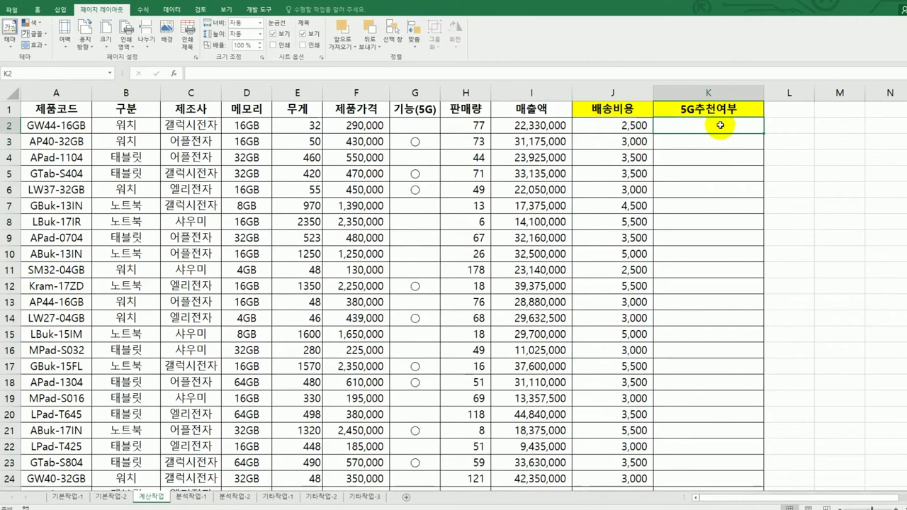
left_click(243, 11)
left_click(6, 47)
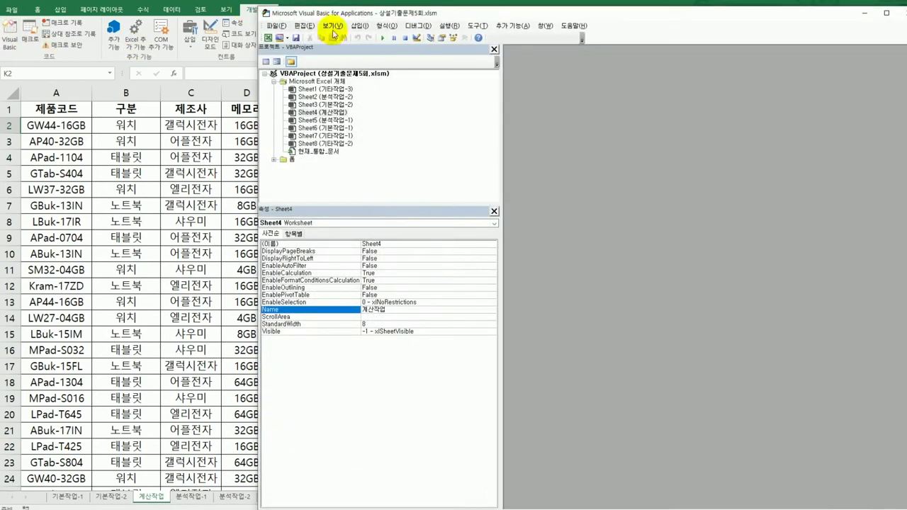
left_click(359, 25)
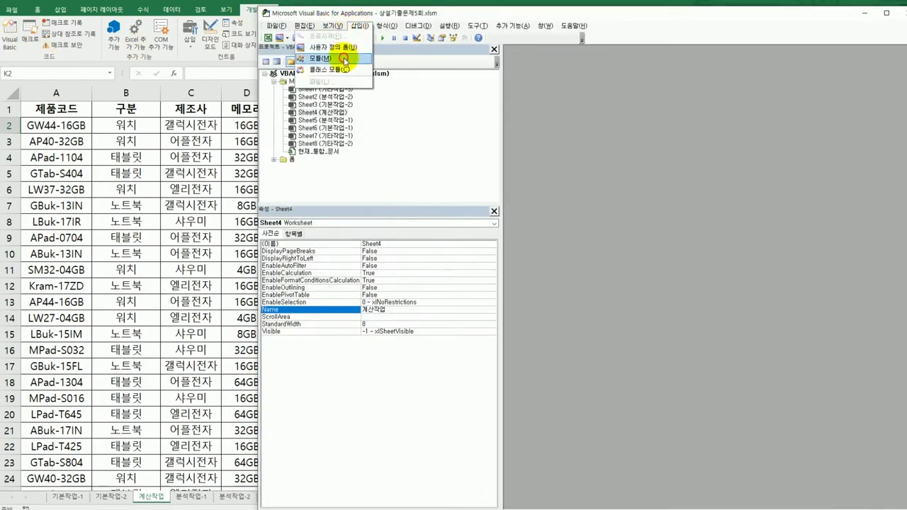
left_click(345, 60)
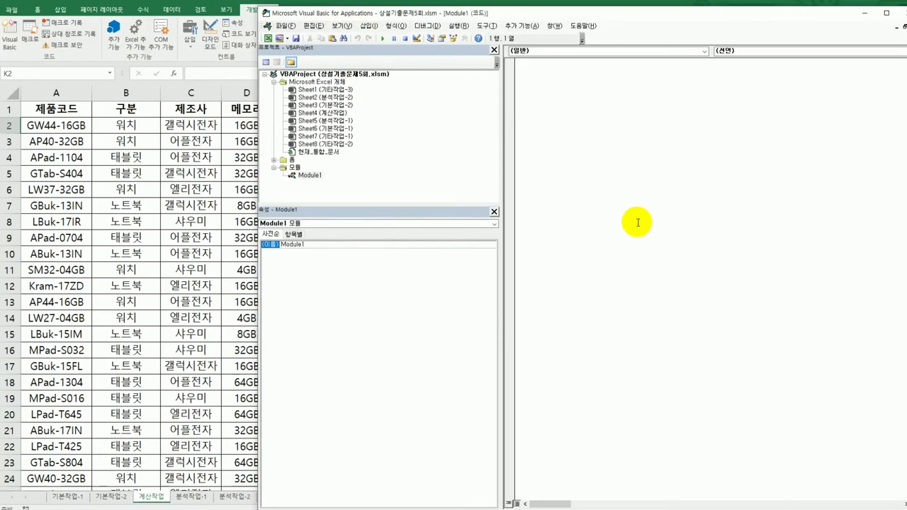
- Declare the public function fn5G추천여부 with the arguments 무게 and 기능
type("public function fn5")
type("G추천여부(무게, 기능)")
key("Return")
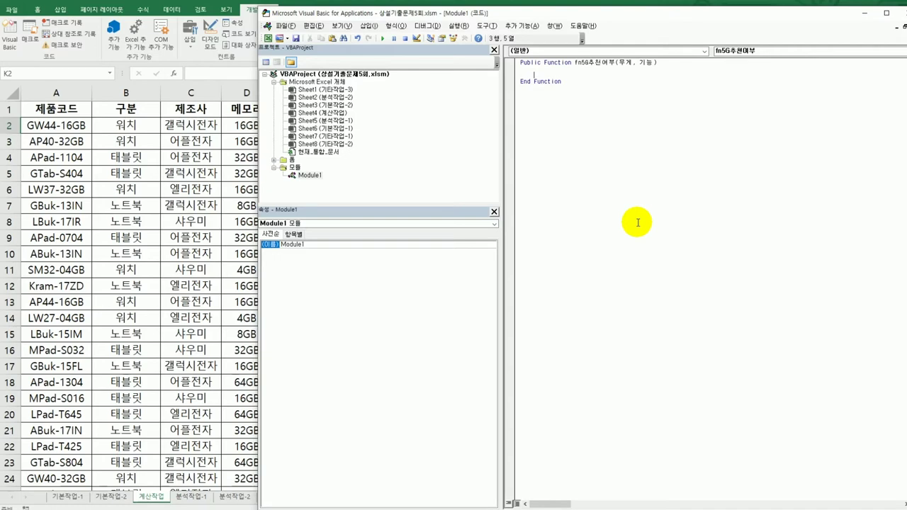
- Begin an If condition inside the function that tests 무게 <= 100, joined by And
type("anr")
key("BackSpace")
key("BackSpace")
type("무게 < =100")
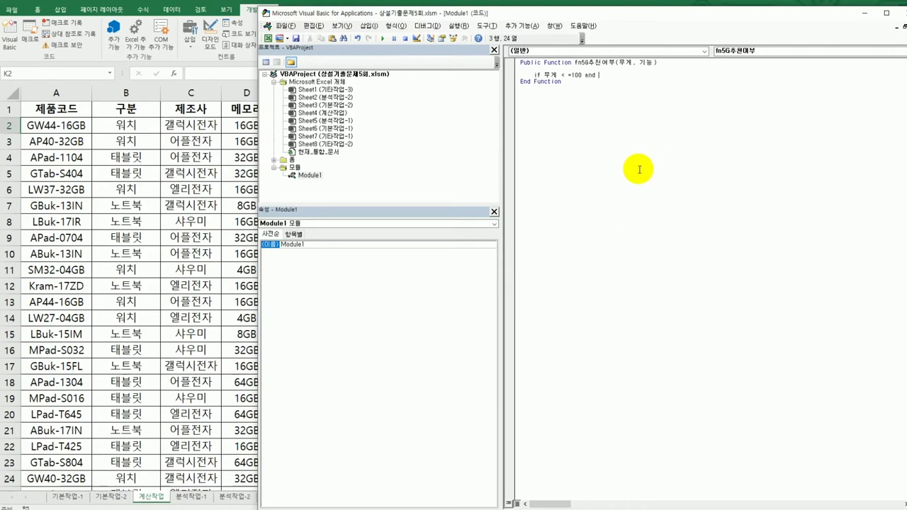
- Return to the 계산작업 sheet and inspect the circle symbol stored in G3 of the 기능(5G) column
left_click(229, 166)
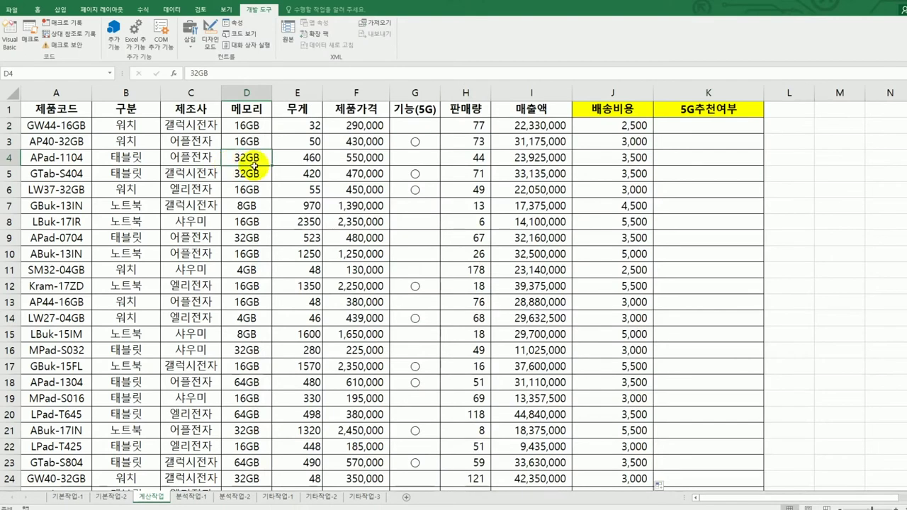
left_click(419, 145)
double_click(418, 146)
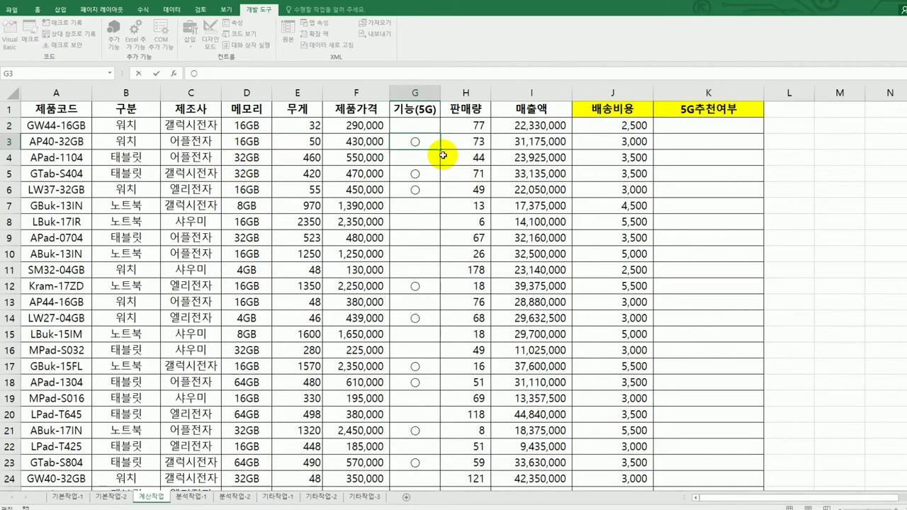
key("Home")
key("Return")
- Try entering the ○ special character in G2 by converting the consonant ㅁ into a symbol
key("Up")
key("Up")
type("a")
key("BackSpace")
type("ㅁ")
key("Hangul_Hanja")
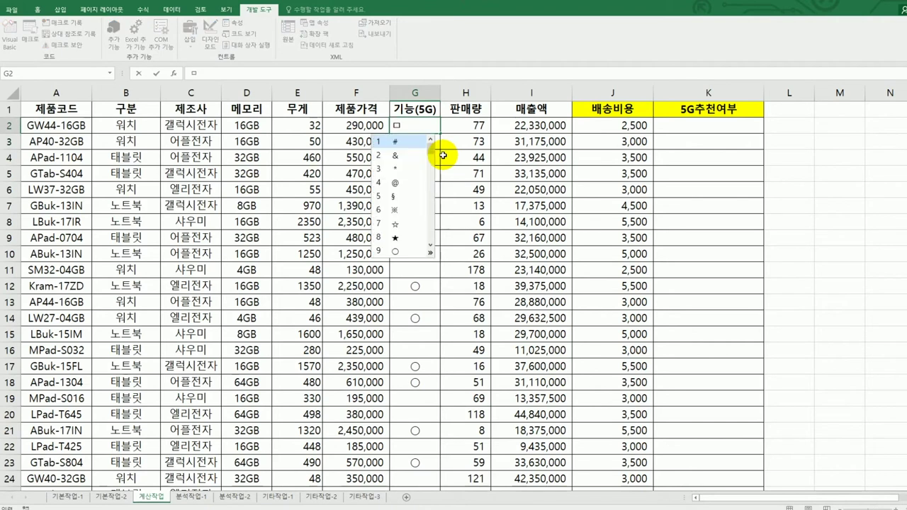
left_click(395, 250)
left_click(411, 252)
left_click(416, 157)
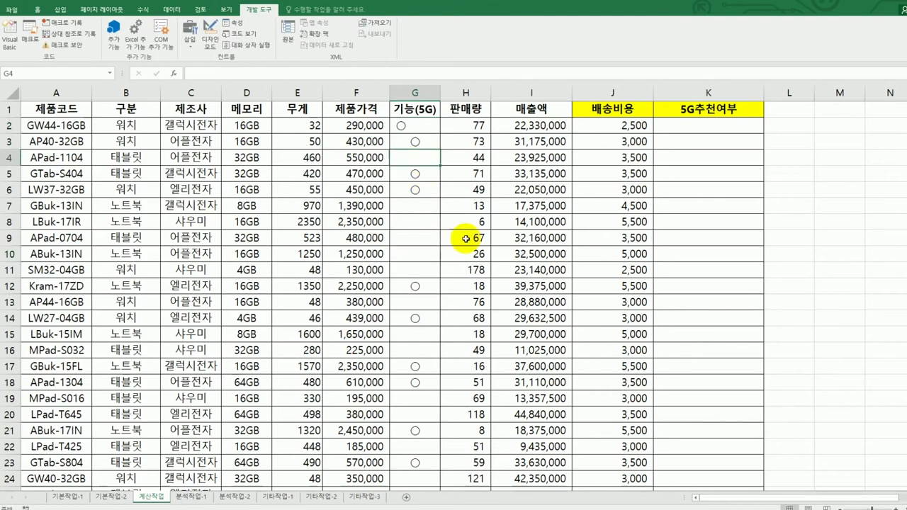
- Enter the letter O in G4 for comparison with the symbol, and clear the trial entries in G4 and G2
type("O")
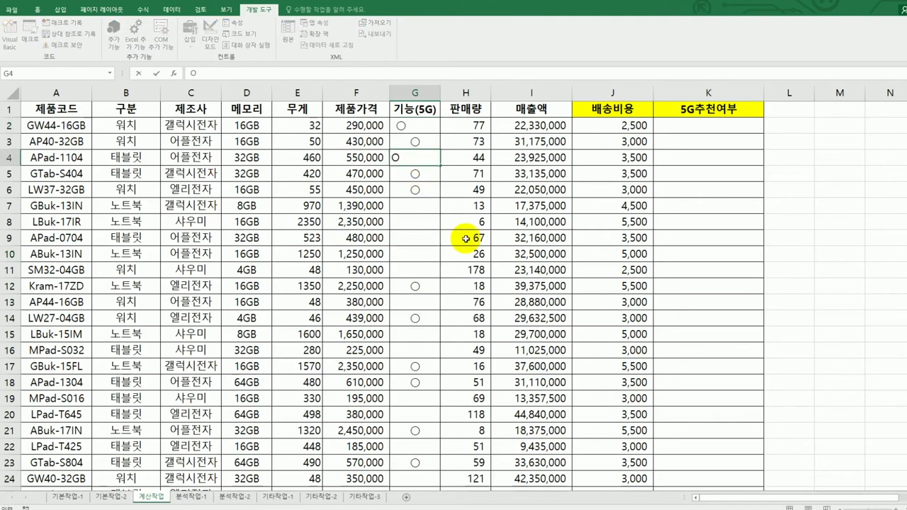
key("ctrl+Return")
key("Delete")
key("Up")
key("Up")
key("Delete")
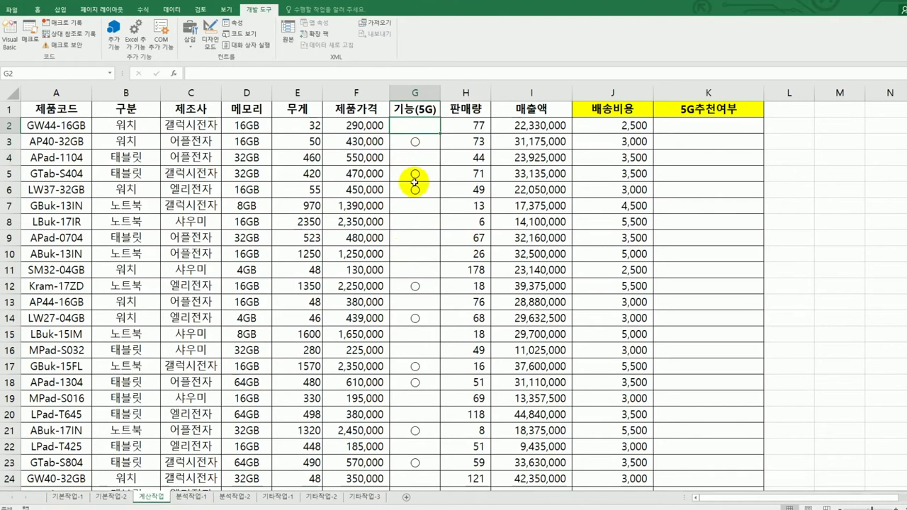
- Return to the module code and complete the If condition with And 기능 = "○" Then, using the special circle symbol
left_click(10, 35)
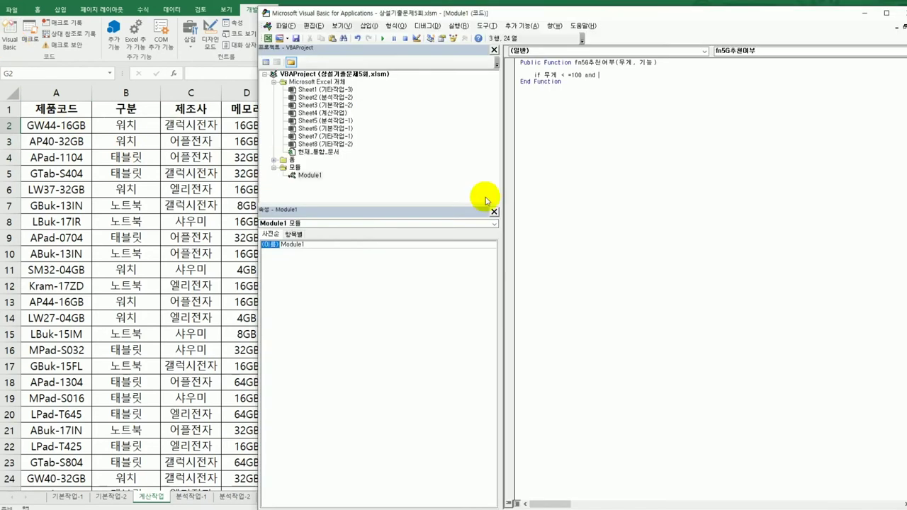
left_click(628, 85)
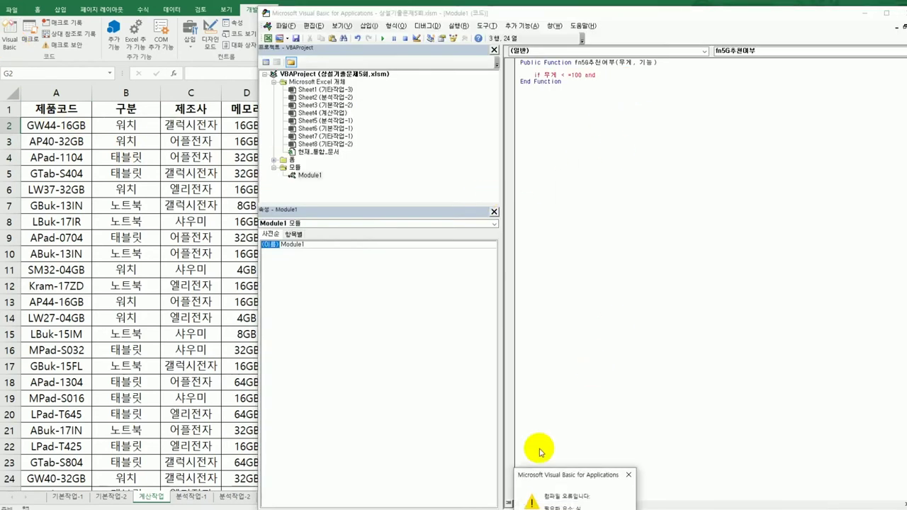
left_click_drag(577, 477, 581, 360)
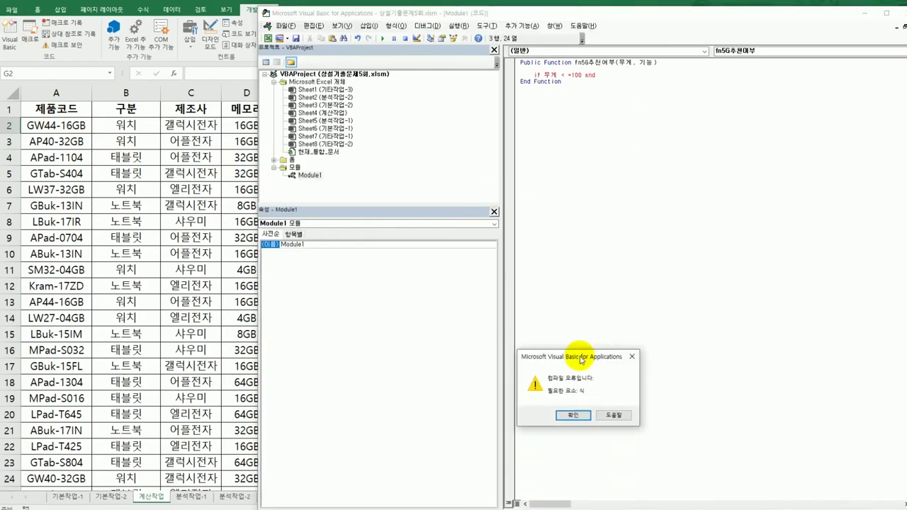
left_click(632, 357)
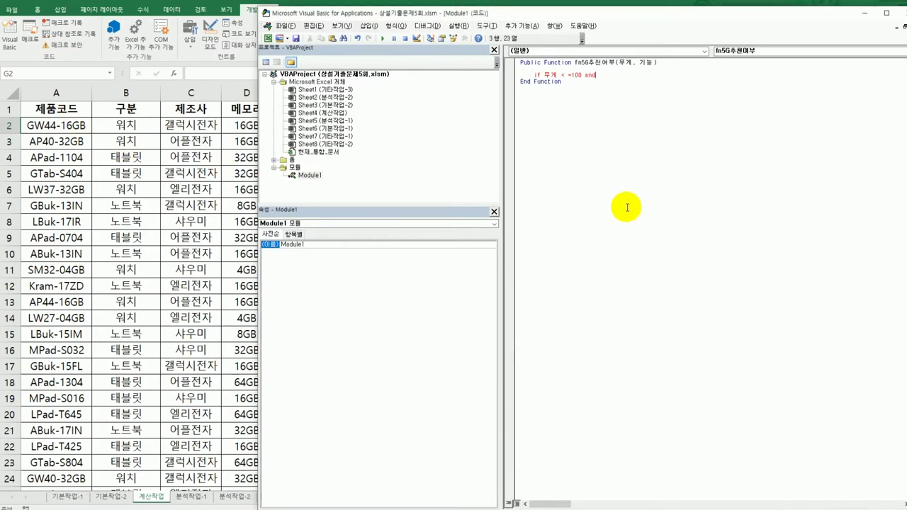
type("rlsmd")
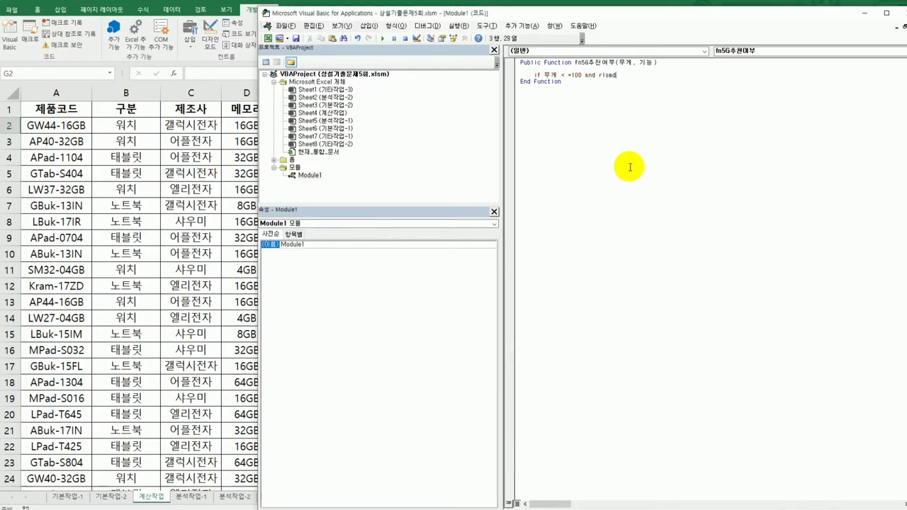
key("BackSpace")
key("BackSpace")
key("BackSpace")
type("기능 = \"ㅁ")
key("Hangul_Hanja")
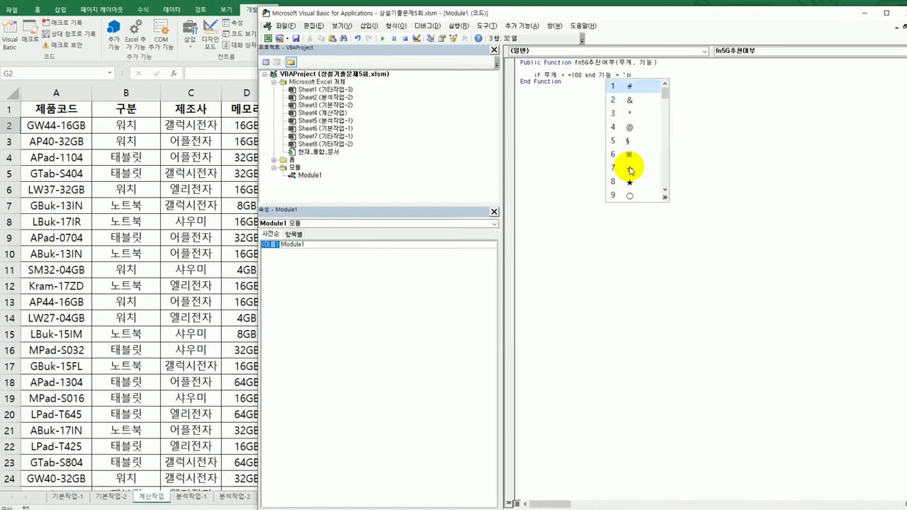
left_click(630, 196)
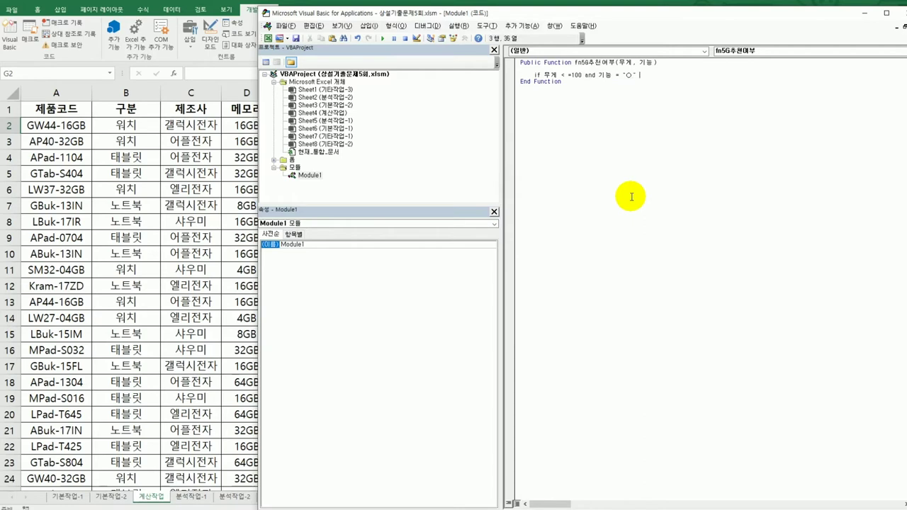
type("\" then")
key("Return")
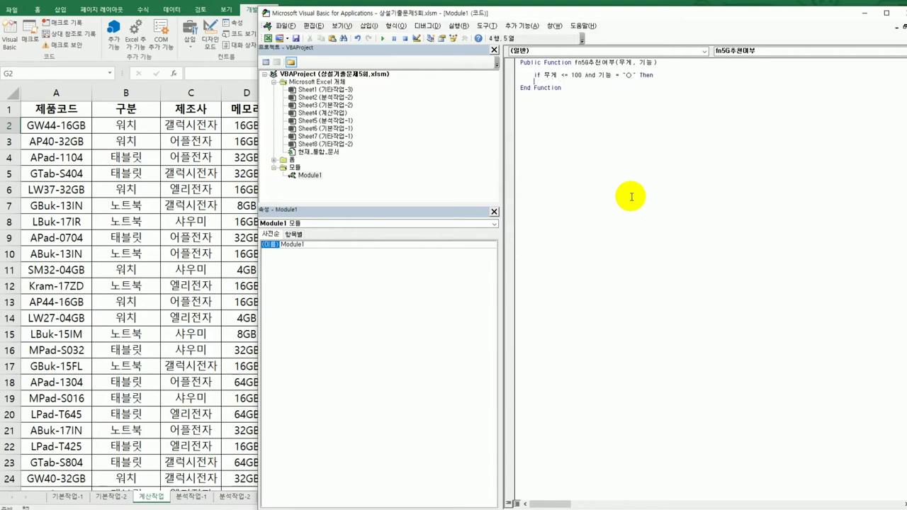
- Make fn5G추천여부 return "추천" when the If condition is met
type("fn5G추천여부 = \"")
key("BackSpace")
key("BackSpace")
type("추천\"")
key("Return")
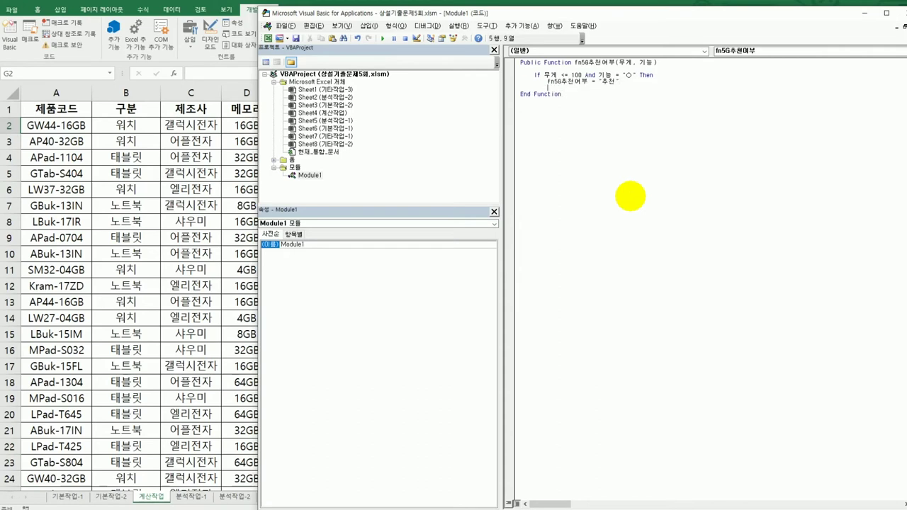
- Add an Else branch below the "추천" assignment, aligned with the If line
key("BackSpace")
type("Else")
key("Return")
- Copy the fn5G추천여부 assignment under Else and change its value to an empty string
key("Up")
key("Up")
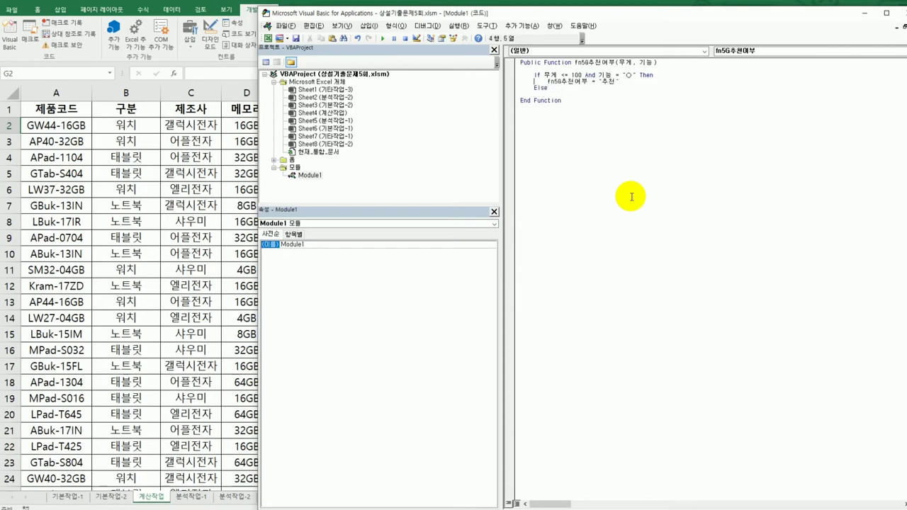
key("shift+End")
key("ctrl+c")
key("Down")
key("Down")
key("ctrl+v")
key("shift+Right")
key("shift+Right")
key("BackSpace")
key("Return")
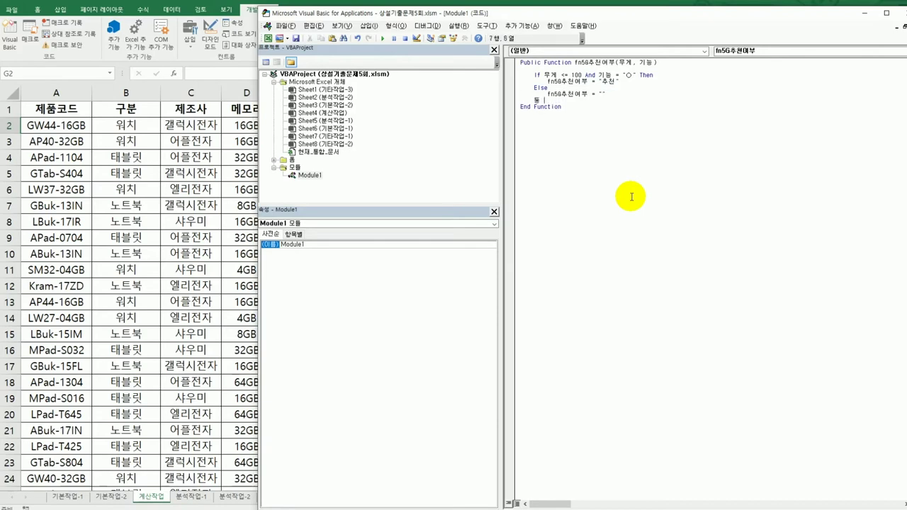
- End the conditional block with End If and close the Visual Basic editor
type("end if")
key("Return")
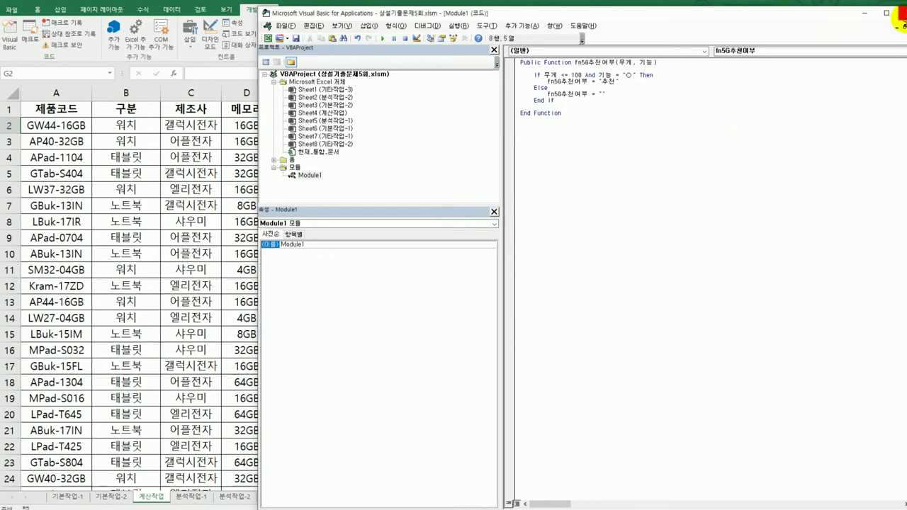
left_click(902, 16)
- Insert the user-defined function fn5G추천여부 into cell K2, the first 5G추천여부 cell
left_click(697, 127)
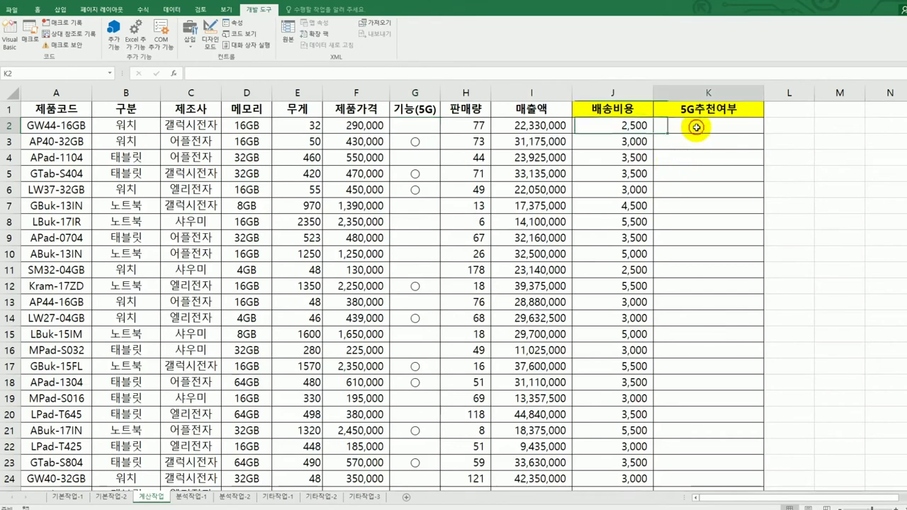
left_click(175, 77)
left_click(753, 190)
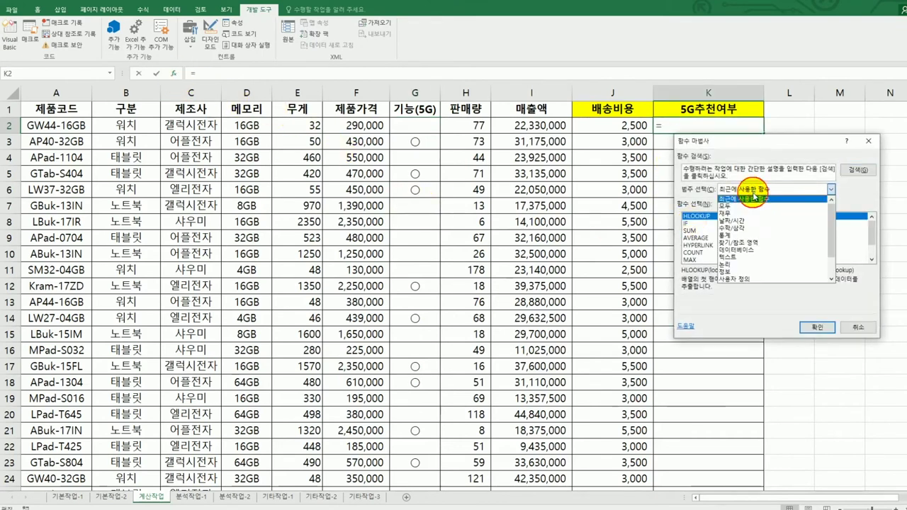
left_click(756, 278)
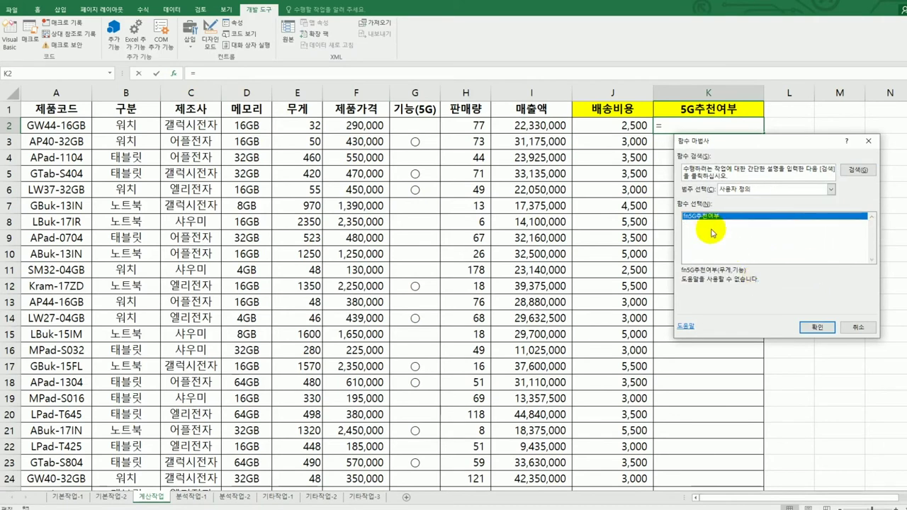
left_click(817, 327)
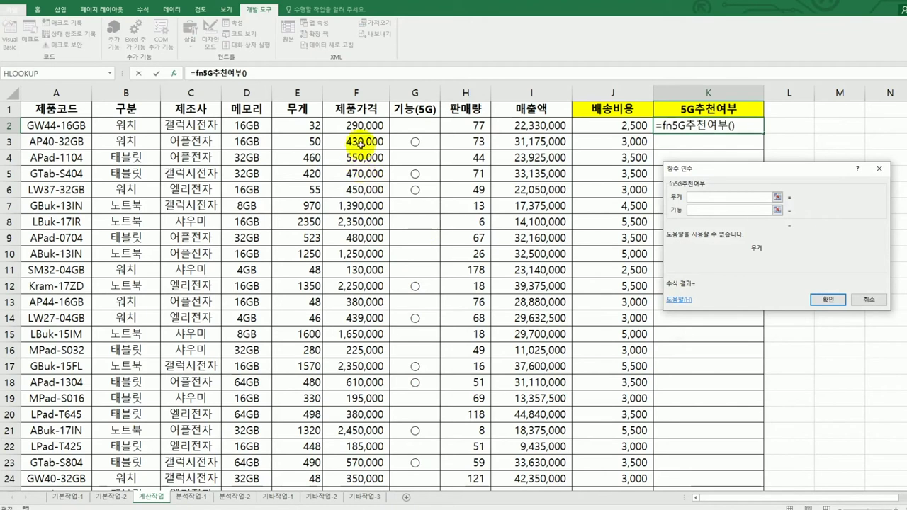
- Set the function's 무게 argument to E2 and 기능 to G2, and fill the formula down the 5G추천여부 column
left_click(313, 126)
left_click(691, 211)
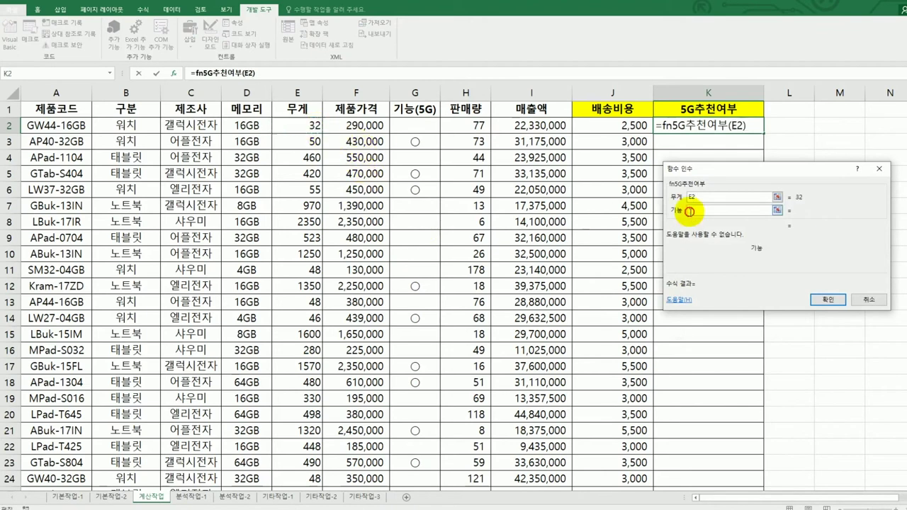
left_click(423, 128)
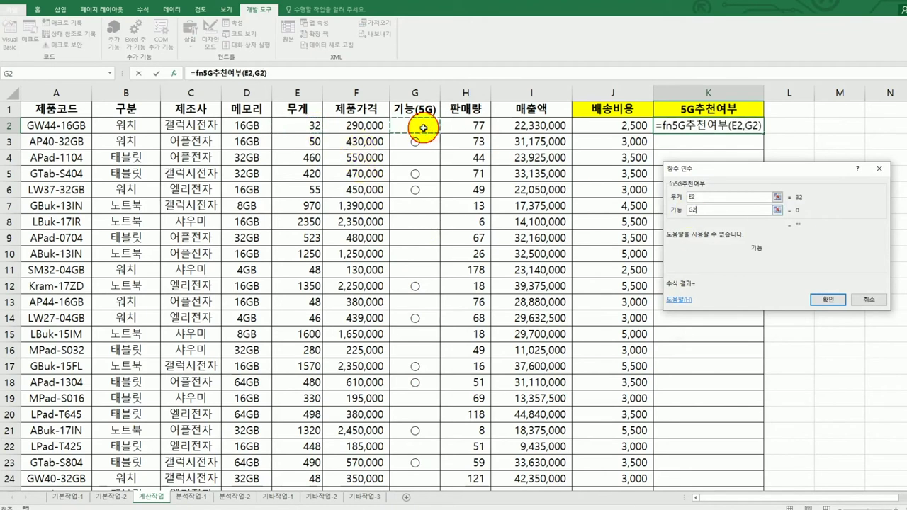
left_click(822, 299)
double_click(762, 136)
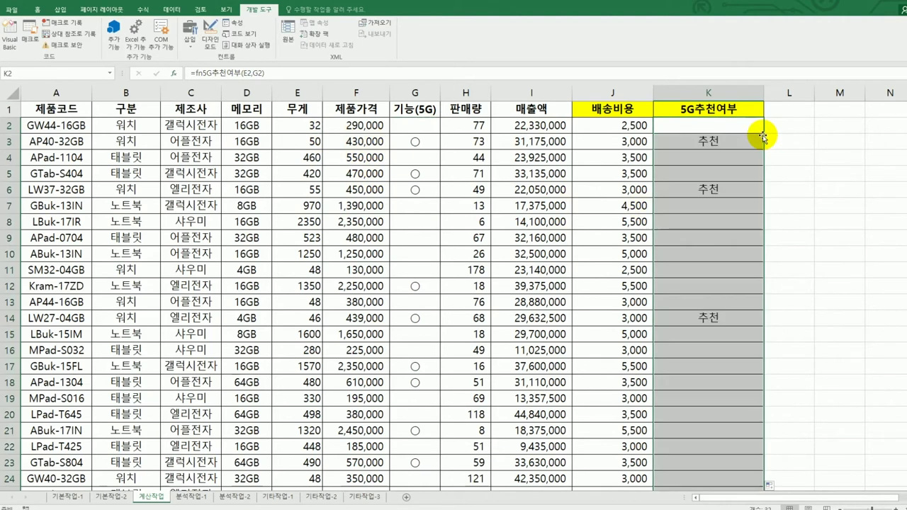
- Check the 추천 rows against their 무게 and 기능(5G) values throughout the product table
left_click_drag(311, 141, 415, 142)
left_click_drag(342, 189, 399, 189)
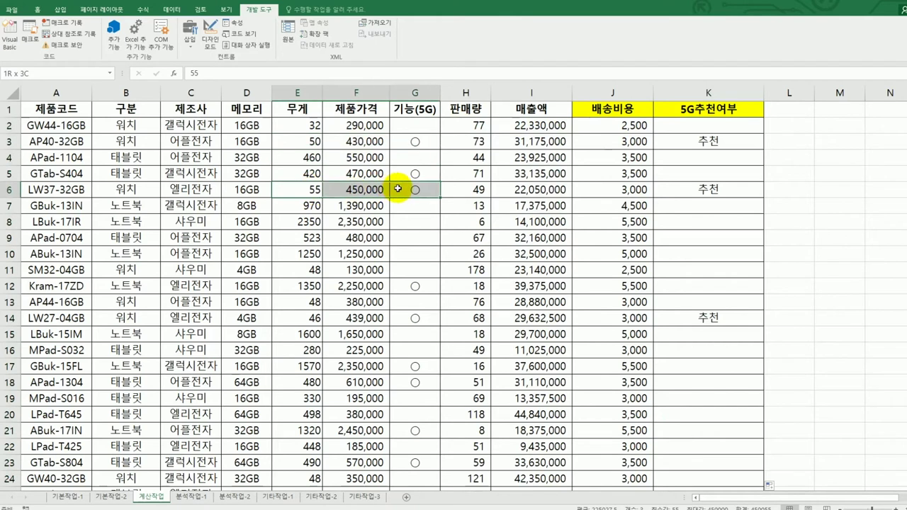
left_click_drag(322, 319, 397, 323)
left_click(677, 319)
left_click(684, 126)
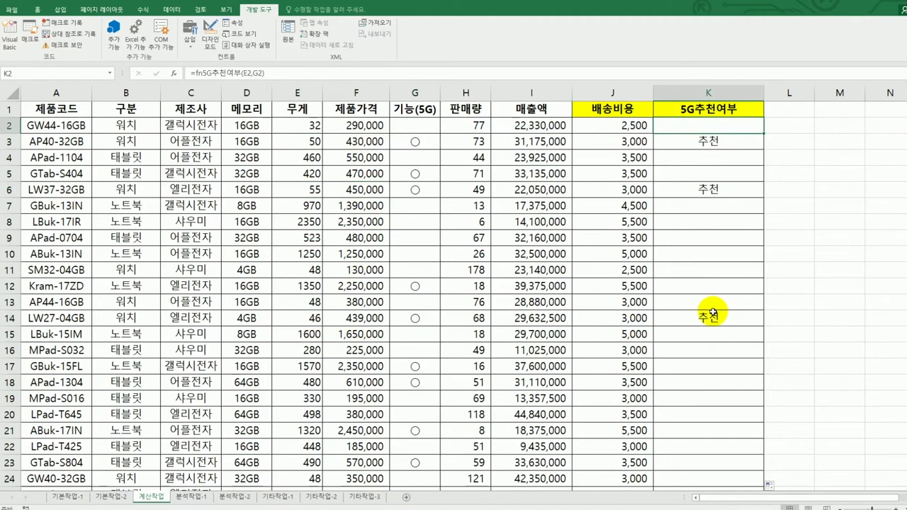
scroll(713, 326, "down", 5)
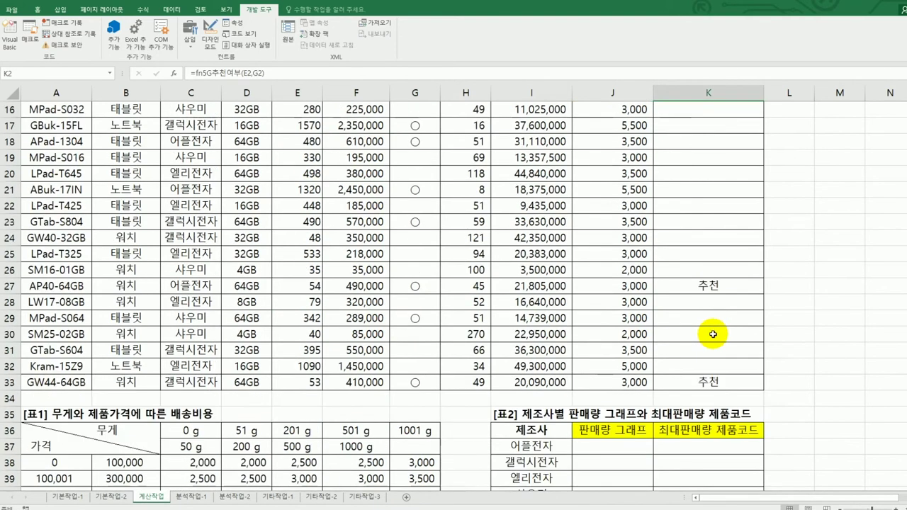
scroll(712, 334, "down", 2)
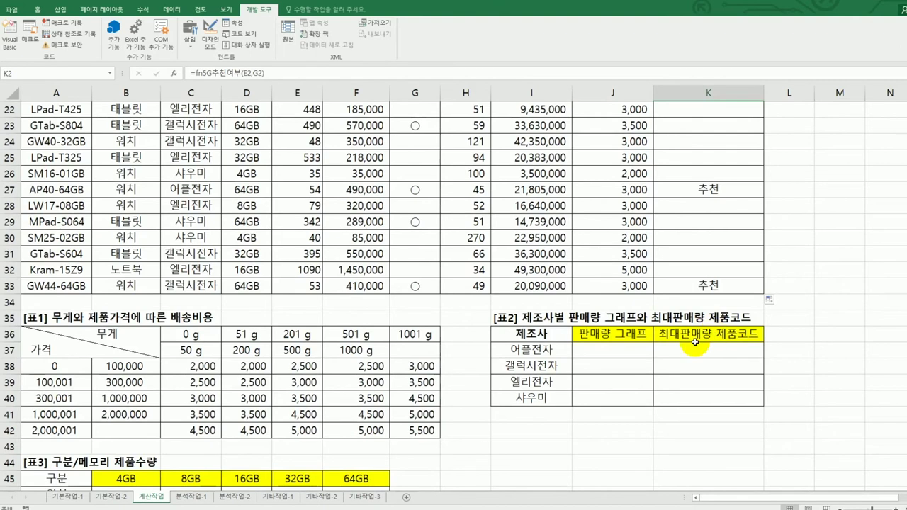
- Begin a SUM formula with a nested IF in J37, the 판매량 그래프 cell for 어플전자 in 표2
left_click(612, 351)
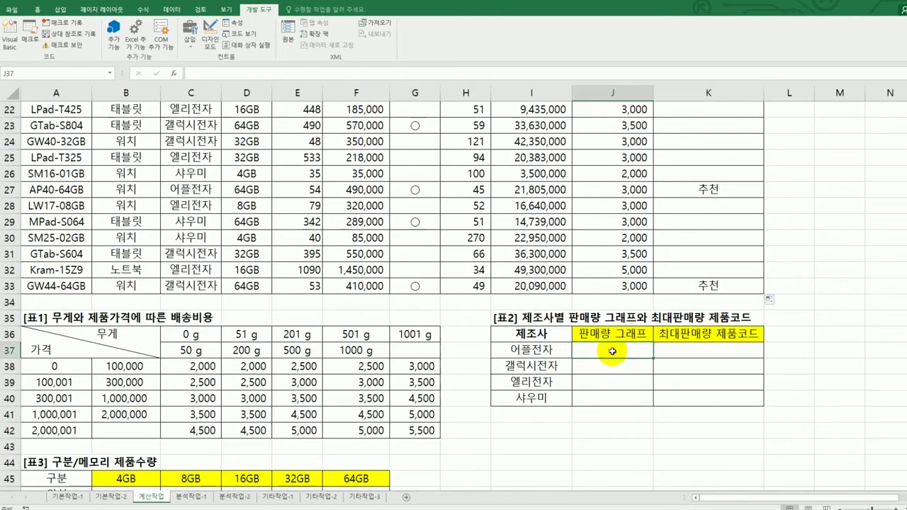
left_click_drag(612, 351, 612, 396)
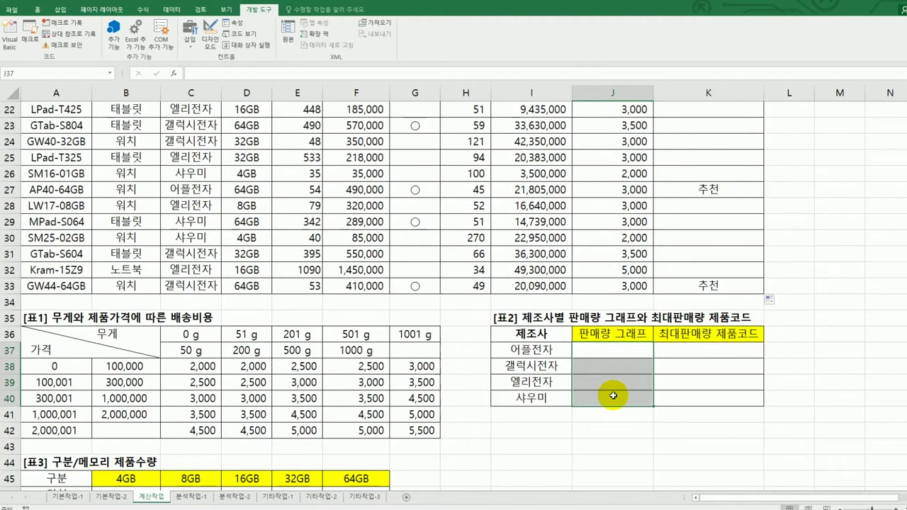
left_click(615, 418)
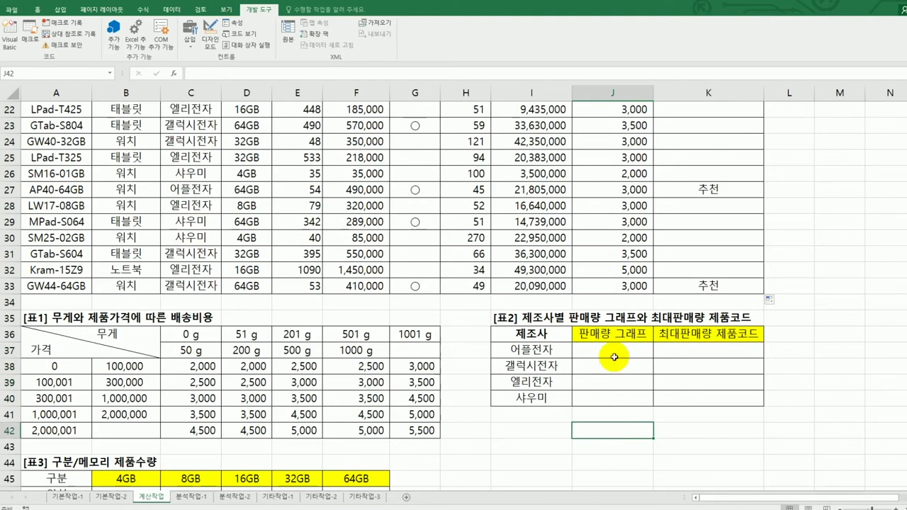
left_click(614, 352)
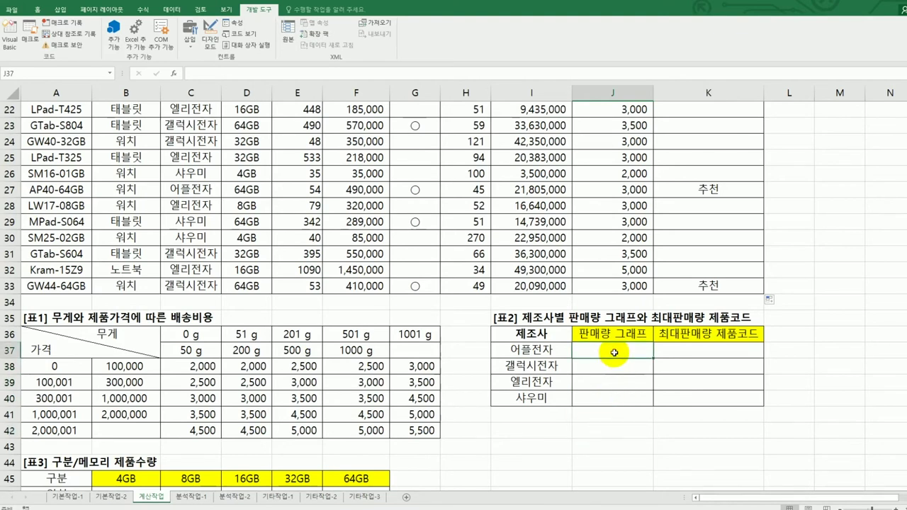
type("=")
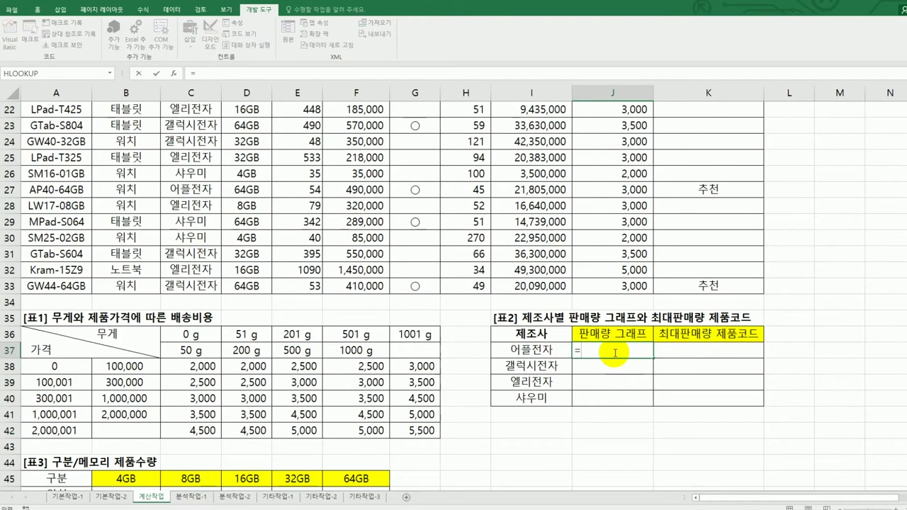
type("sum")
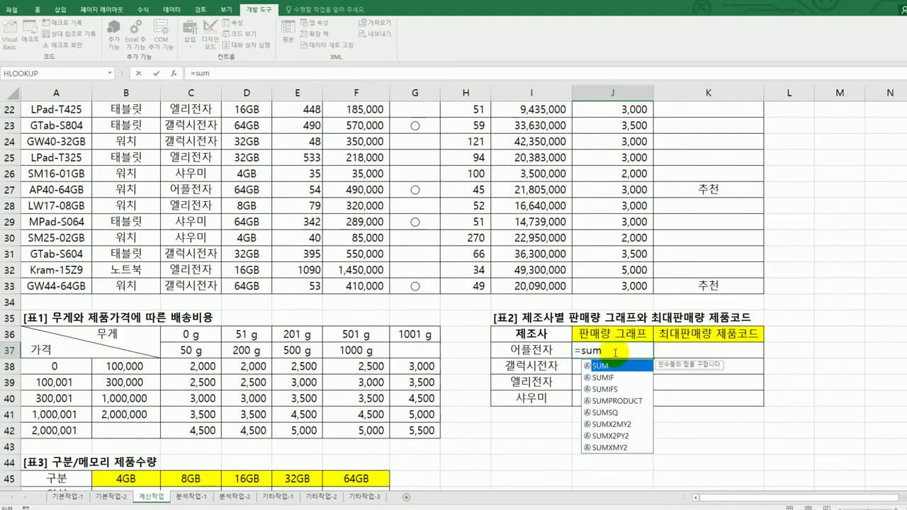
type("(if(")
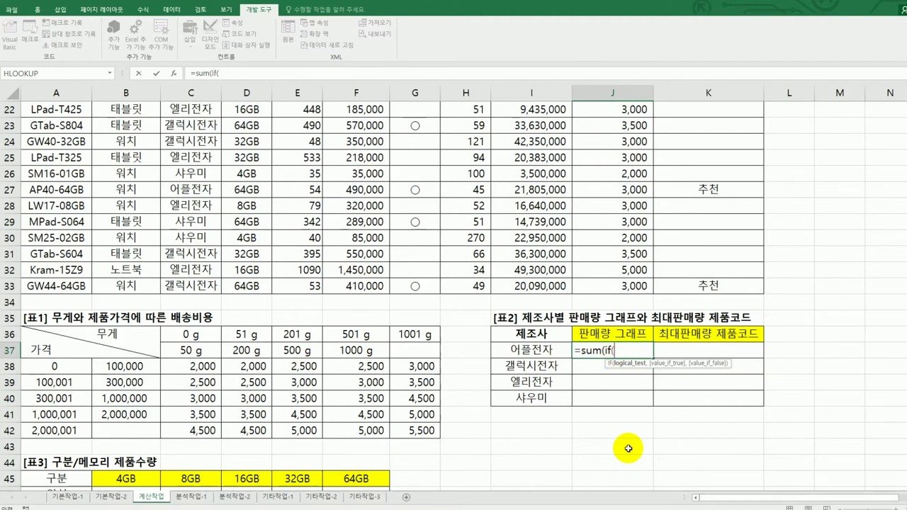
- Set the IF condition to compare the absolute 제조사 range $C$2:$C$33 with I37
scroll(628, 433, "up", 7)
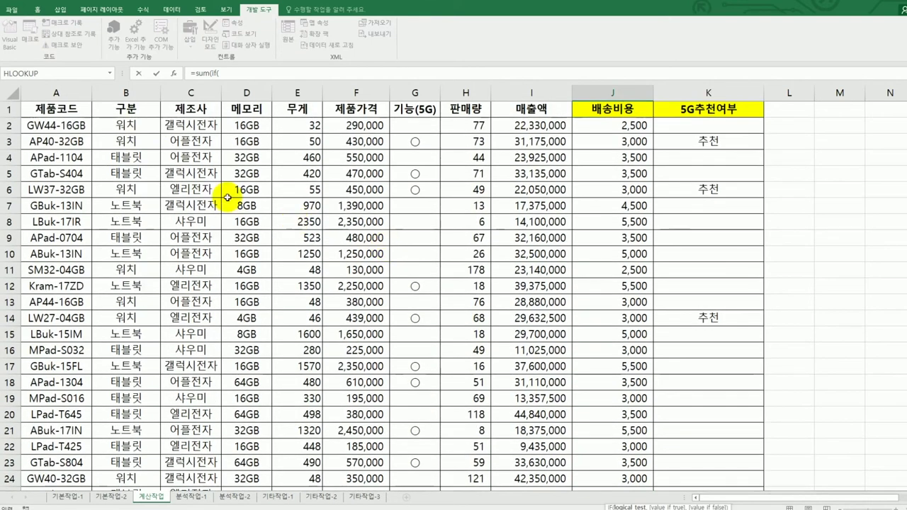
left_click_drag(178, 128, 202, 446)
key("F4")
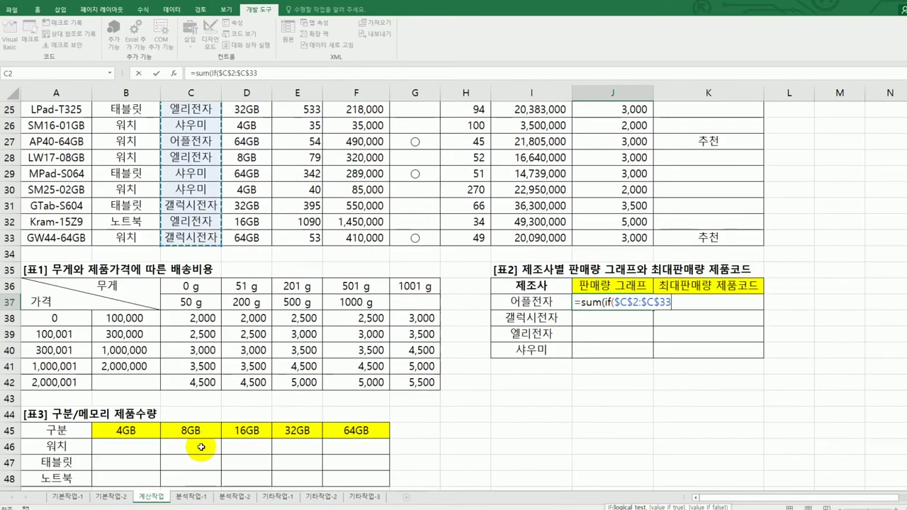
type("=")
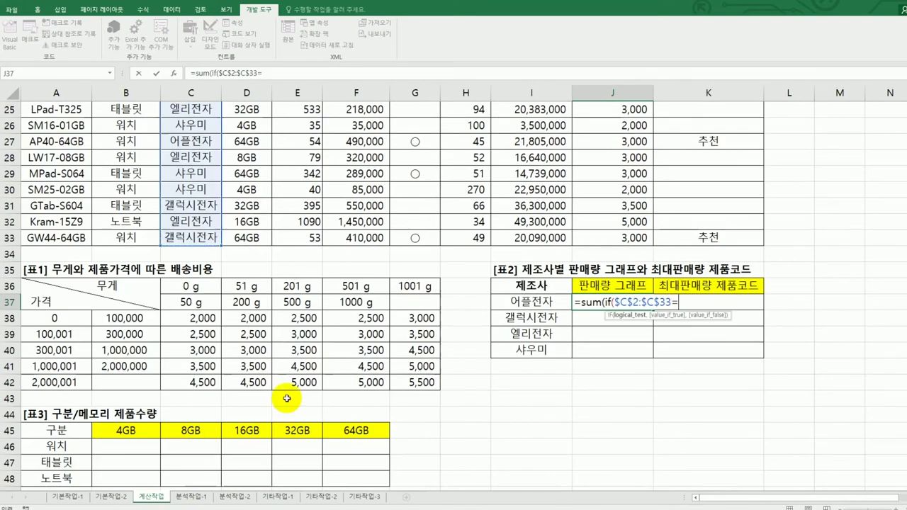
left_click(516, 302)
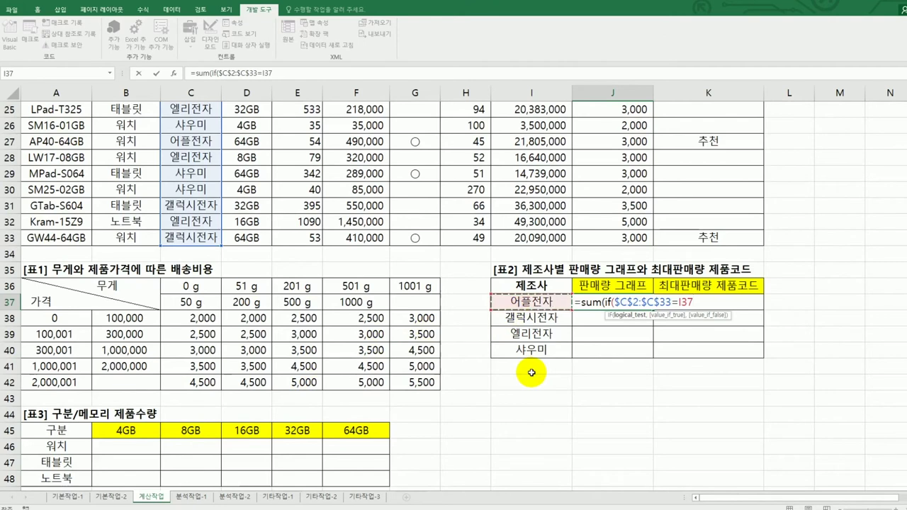
type(",")
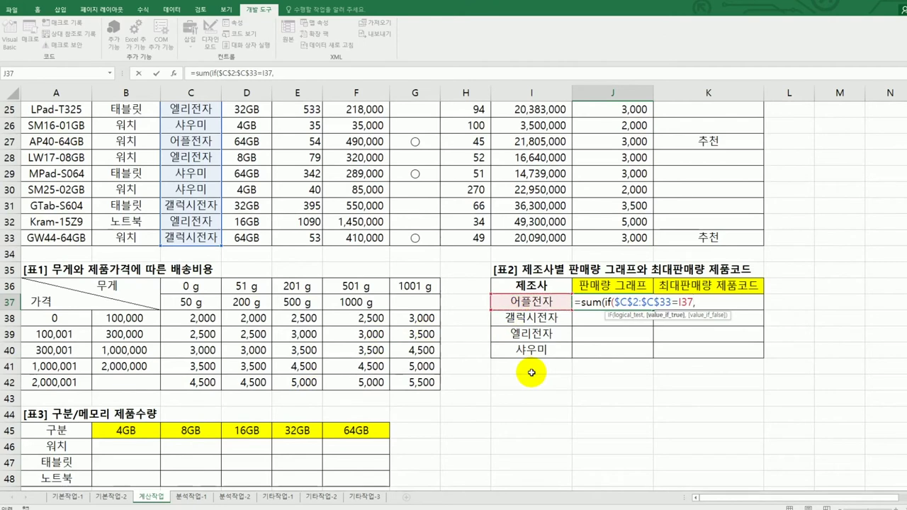
- Use the absolute 판매량 range $H$2:$H$33 as the IF true value and enter the formula as an array formula
scroll(532, 373, "up", 1)
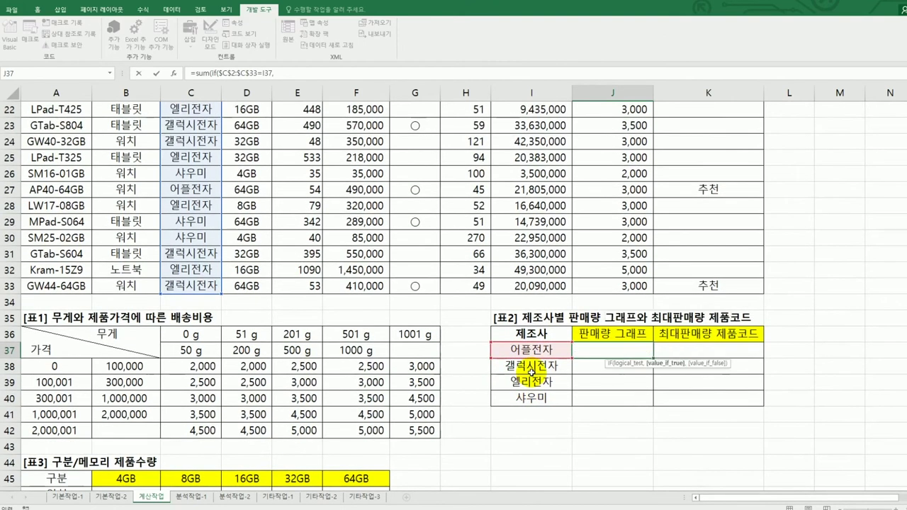
scroll(531, 373, "up", 7)
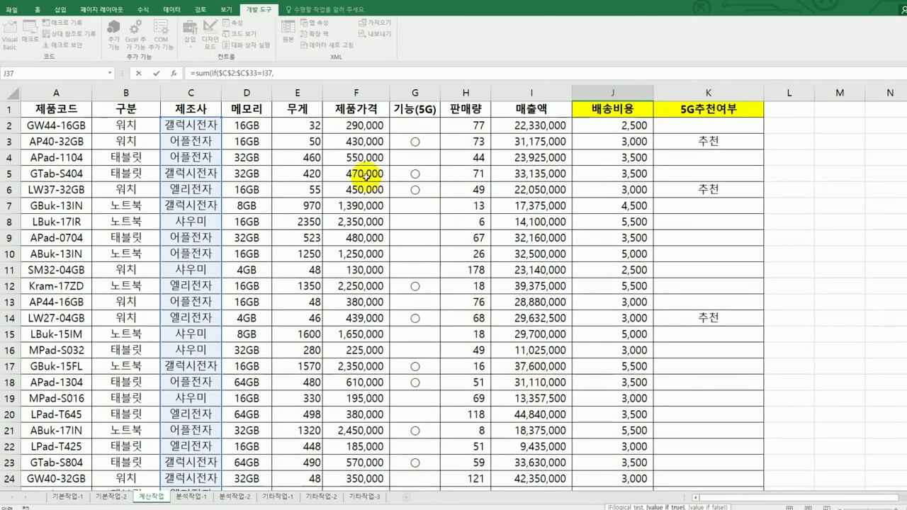
left_click_drag(467, 125, 457, 468)
key("F4")
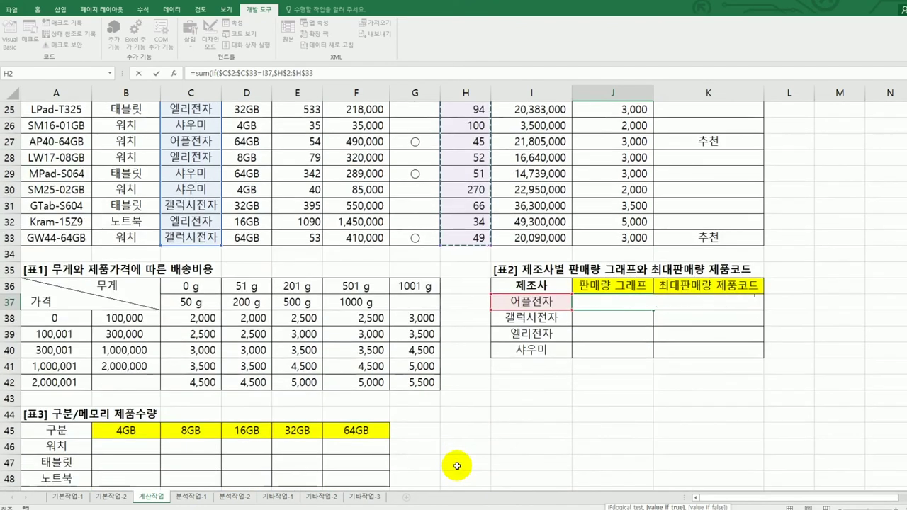
type("))")
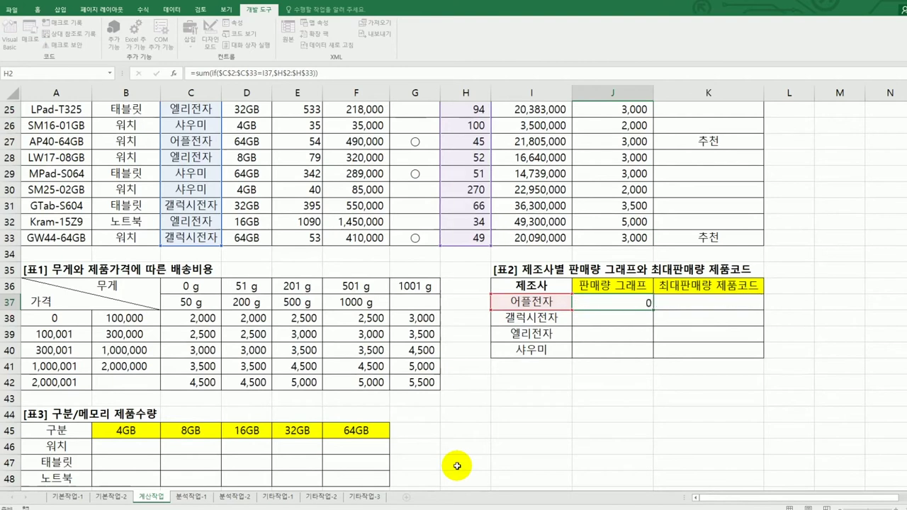
key("ctrl+shift+Return")
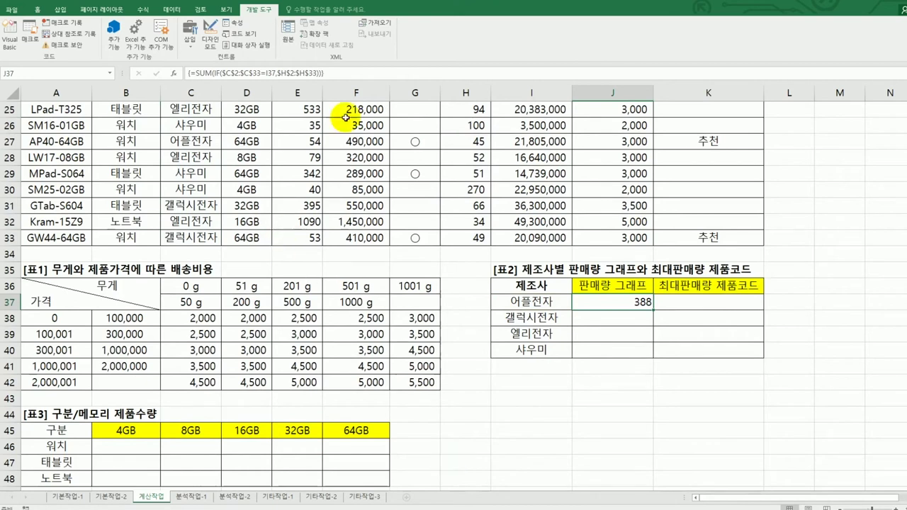
- Divide the SUM formula in J37 by 100 and enter it again as an array formula
left_click(348, 72)
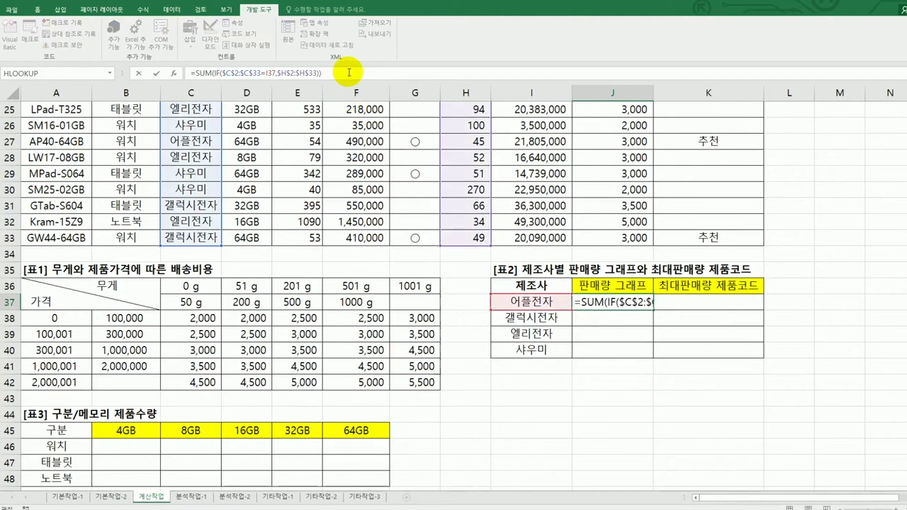
type("/")
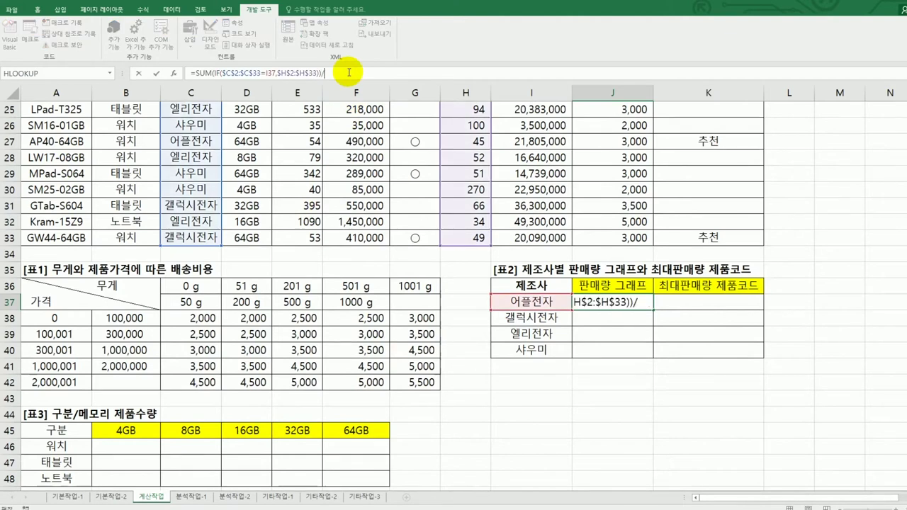
type("100")
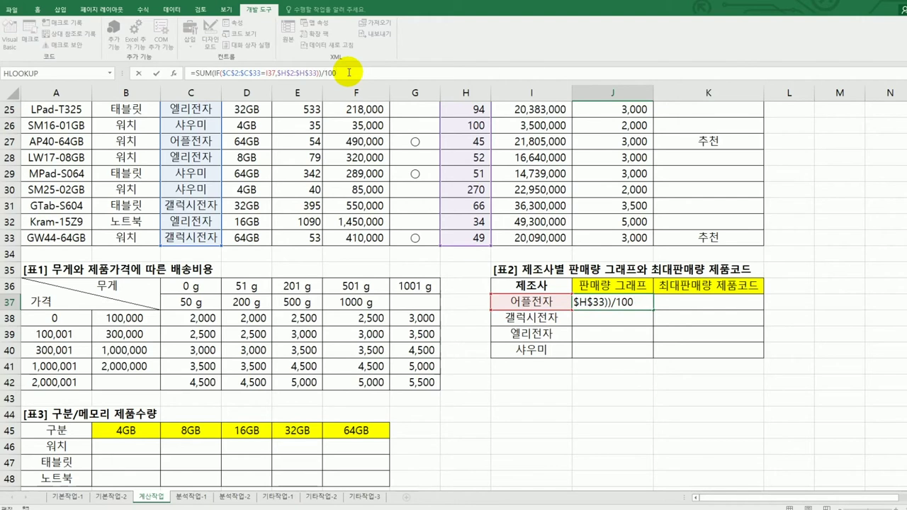
key("ctrl+shift+Return")
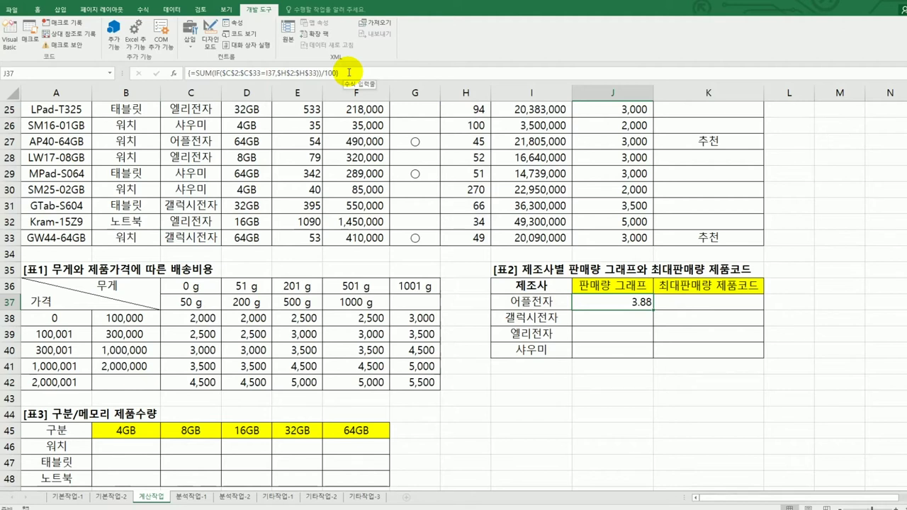
- Wrap the J37 formula in a REPT function with the special character "■" as its repeated text
left_click(198, 75)
type("rept")
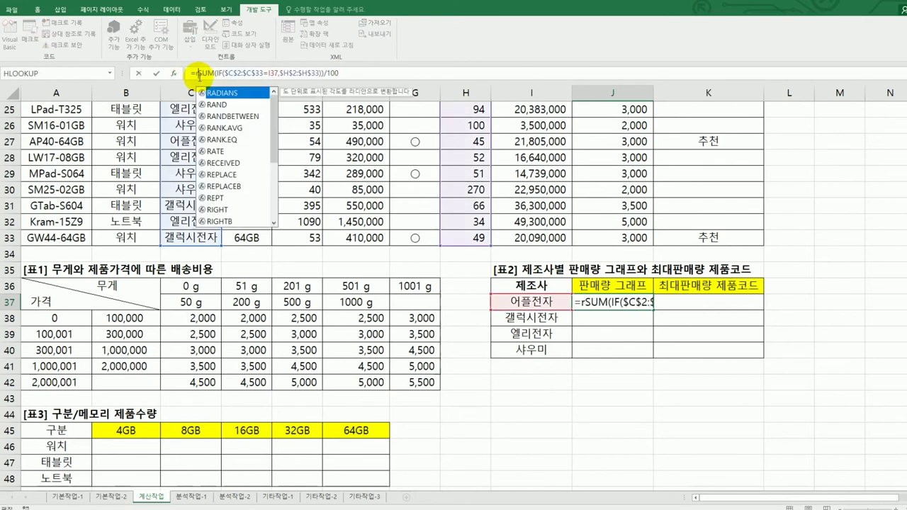
type("(")
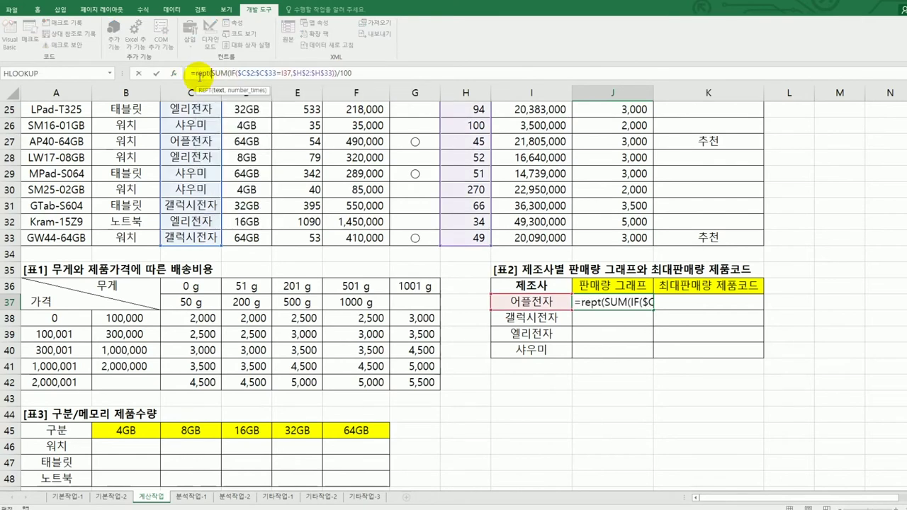
type("\"a")
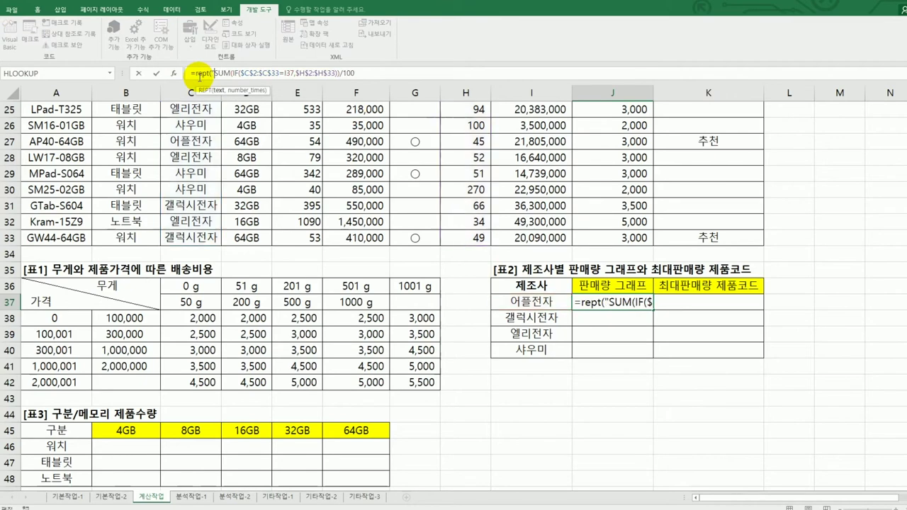
key("BackSpace")
type("ㅁ")
key("Hangul_Hanja")
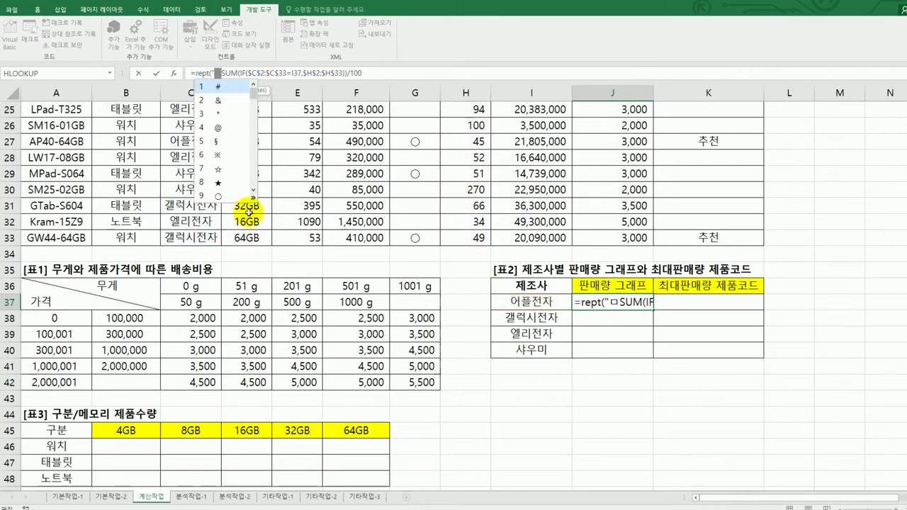
left_click(253, 197)
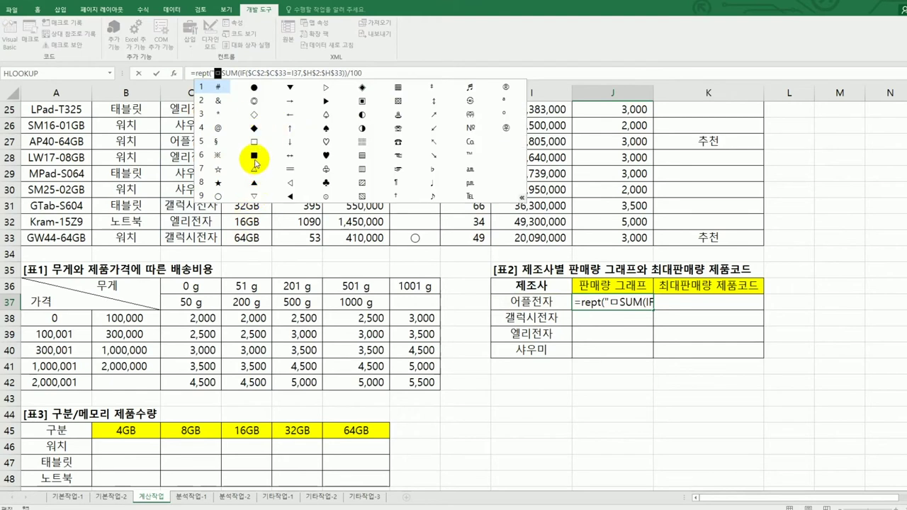
left_click(254, 159)
type("\"")
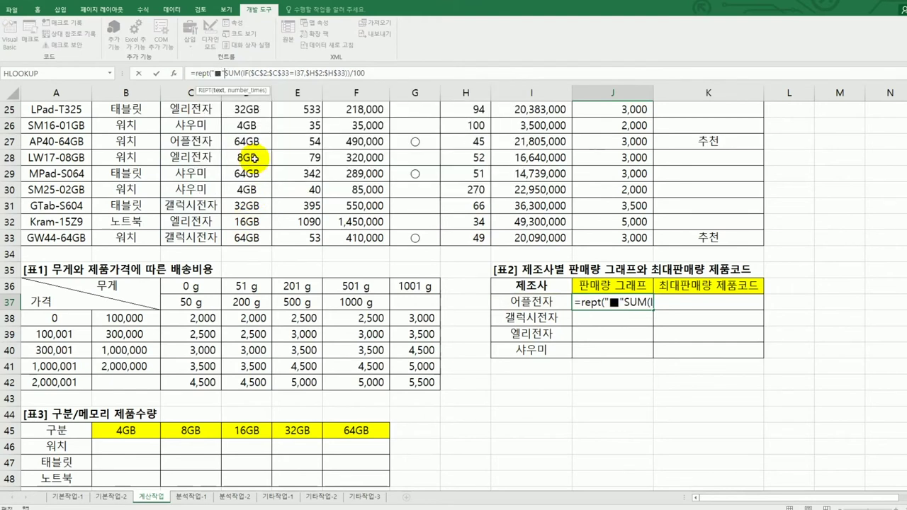
type(",")
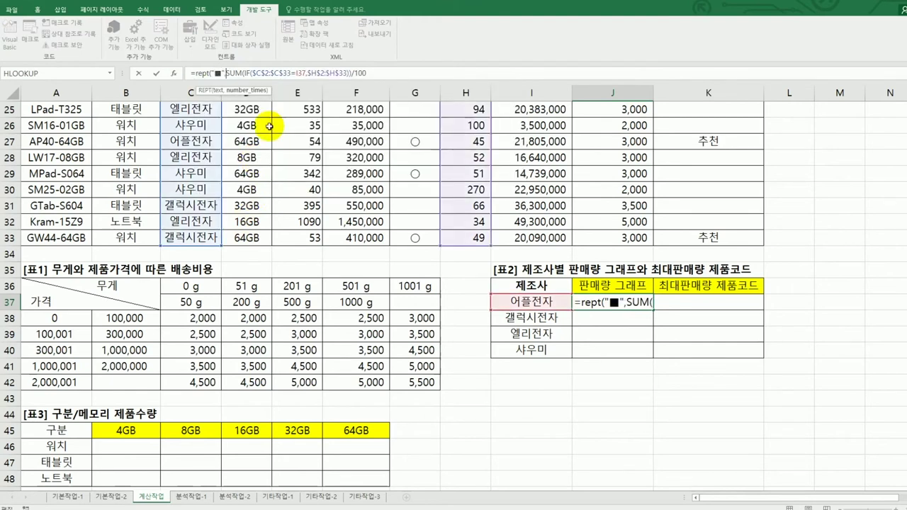
- Close the REPT function, enter J37 as an array formula, and fill it down through J40
left_click(379, 74)
type(")")
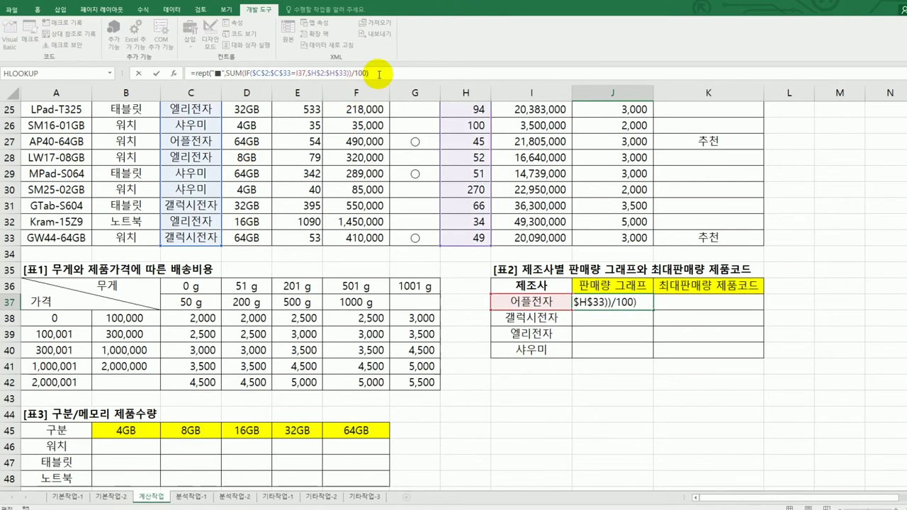
key("ctrl+shift+Return")
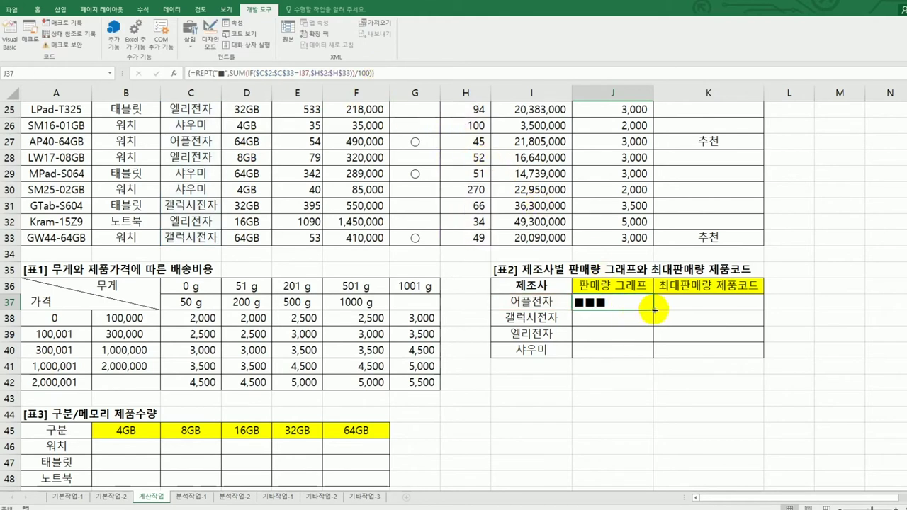
left_click_drag(652, 310, 651, 360)
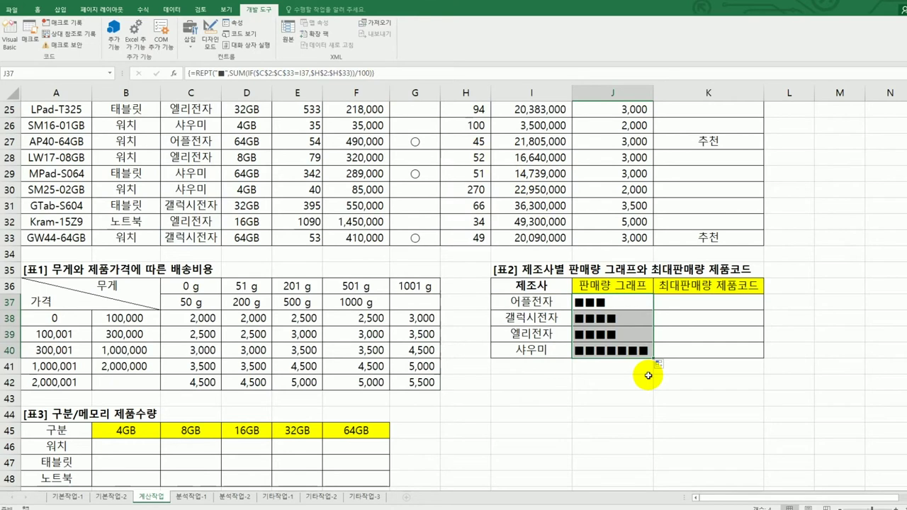
- Begin an INDEX formula in K37, the 최대판매량 제품코드 cell for 어플전자 in 표2
left_click(685, 306)
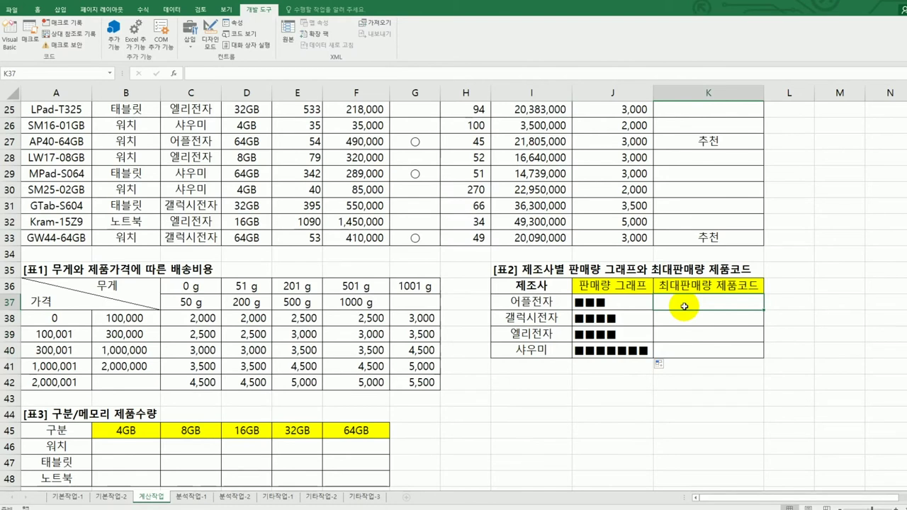
left_click(686, 352)
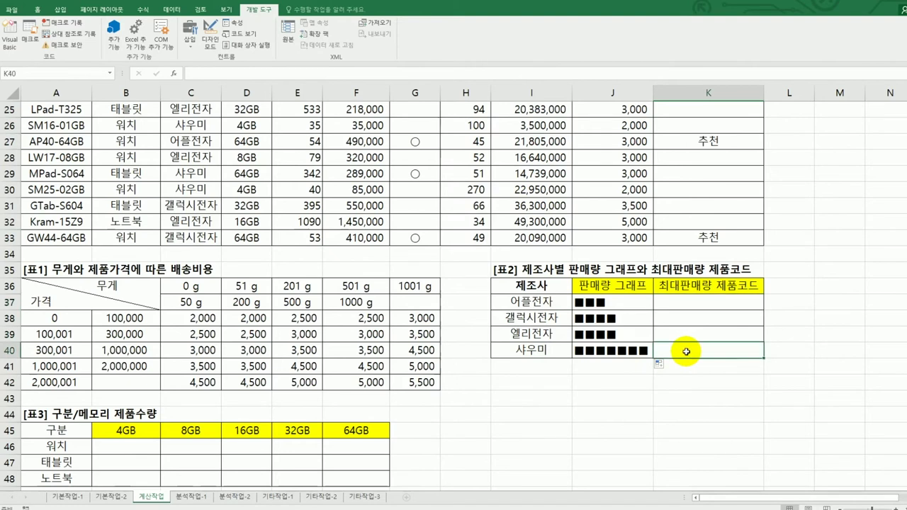
scroll(686, 352, "up", 1)
left_click(686, 351)
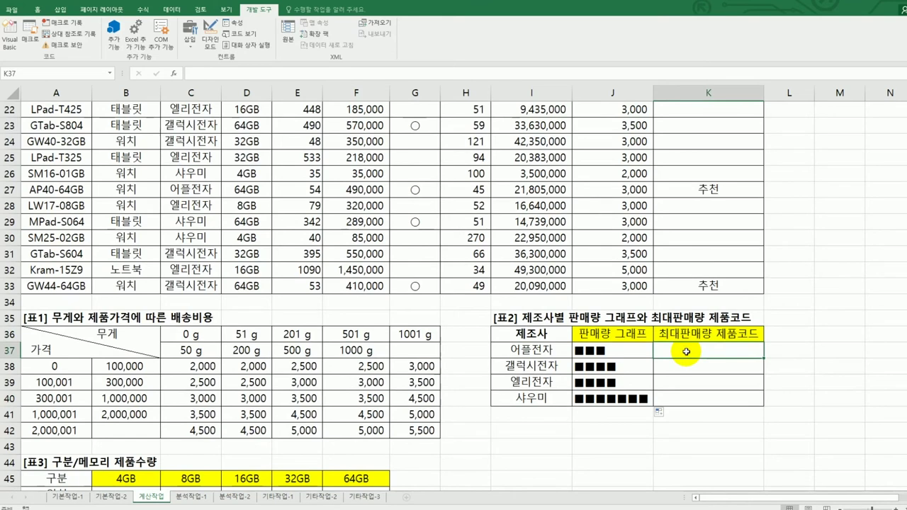
scroll(743, 348, "up", 7)
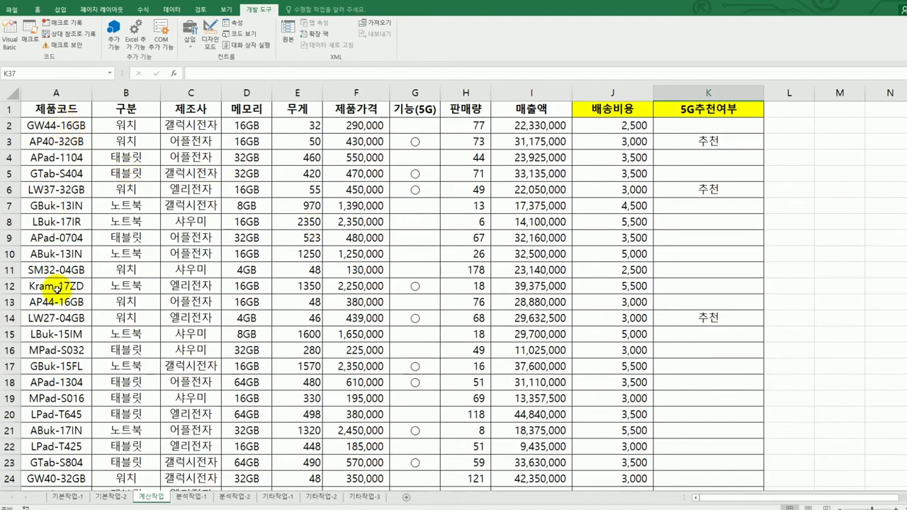
scroll(403, 252, "down", 3)
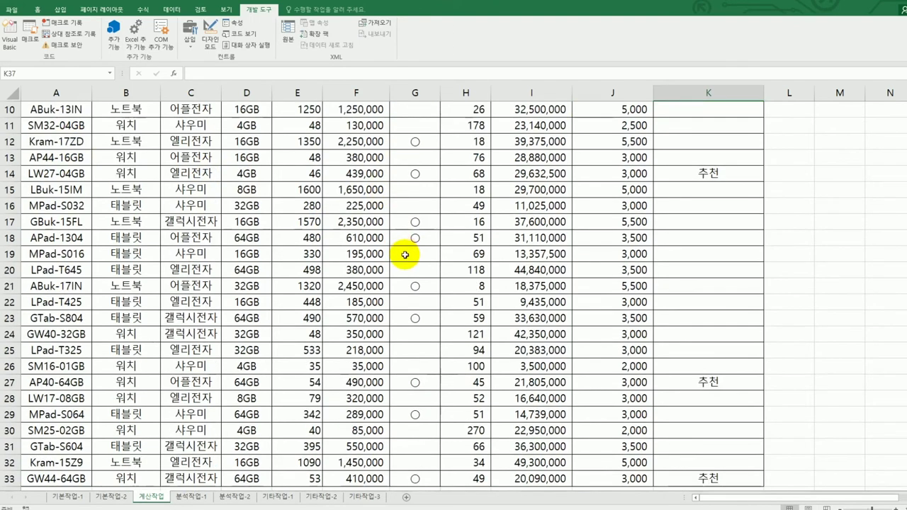
scroll(403, 252, "down", 2)
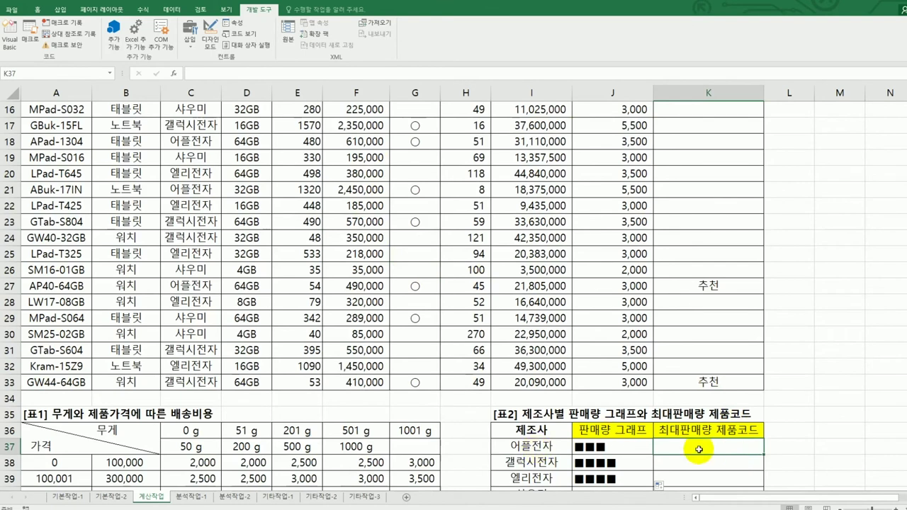
scroll(699, 449, "down", 1)
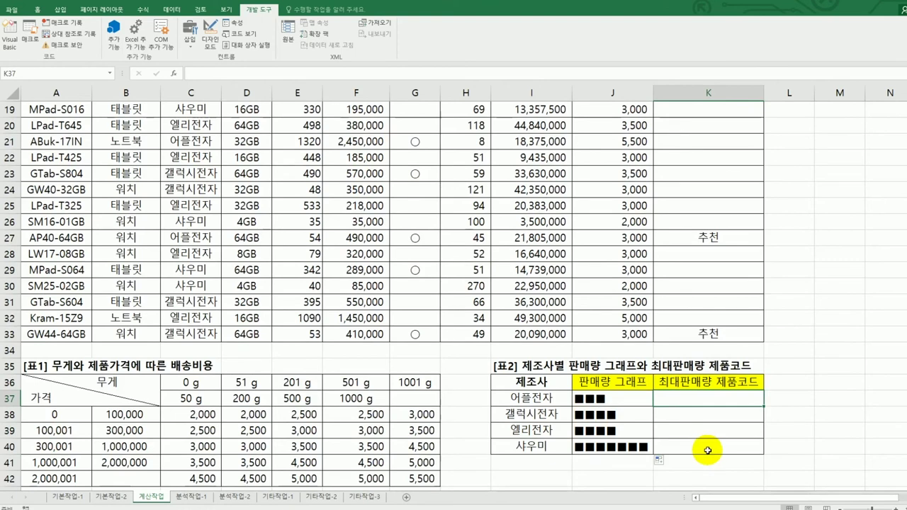
scroll(796, 454, "down", 1)
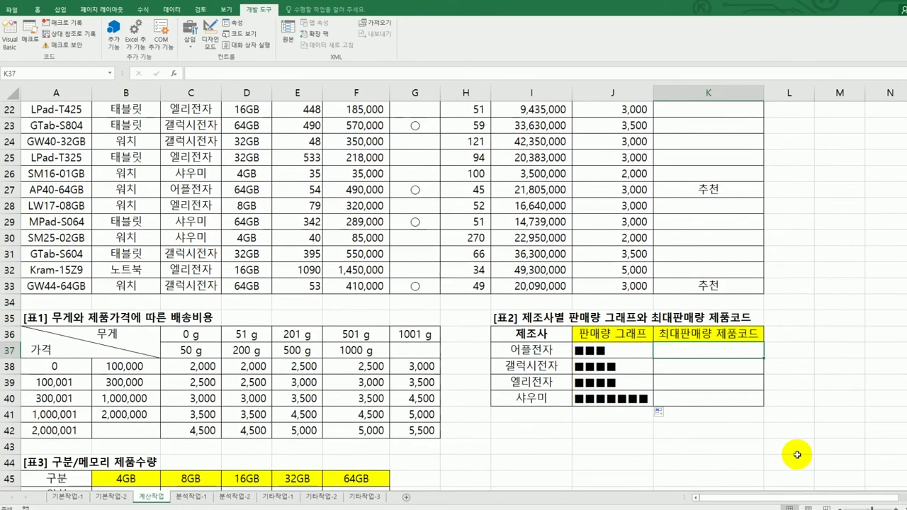
type("=")
type("ㅑ")
type("inde")
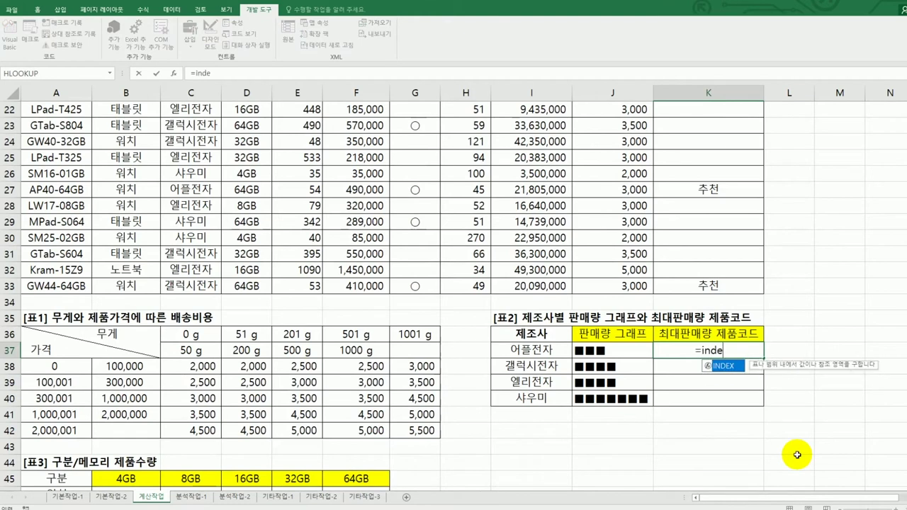
key("Tab")
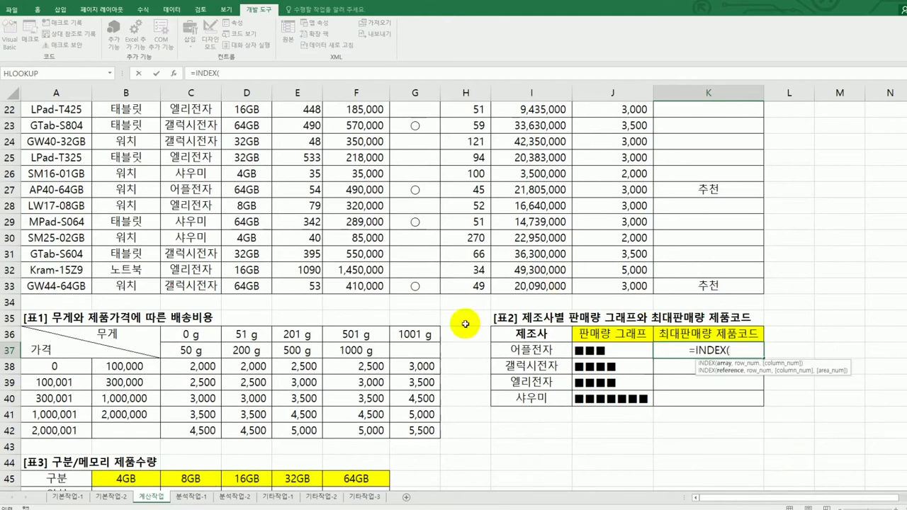
- Use the absolute 제품코드 range $A$2:$A$33 as the INDEX array argument
scroll(372, 314, "up", 7)
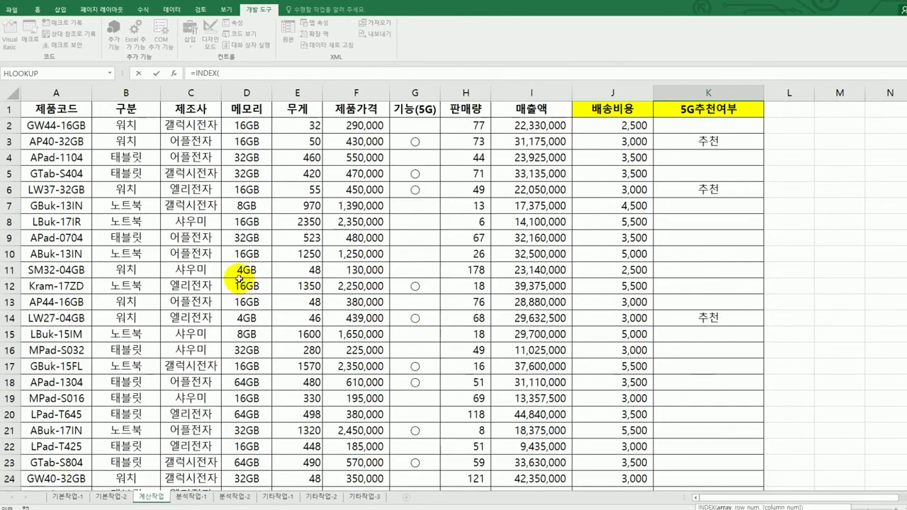
left_click_drag(44, 125, 54, 457)
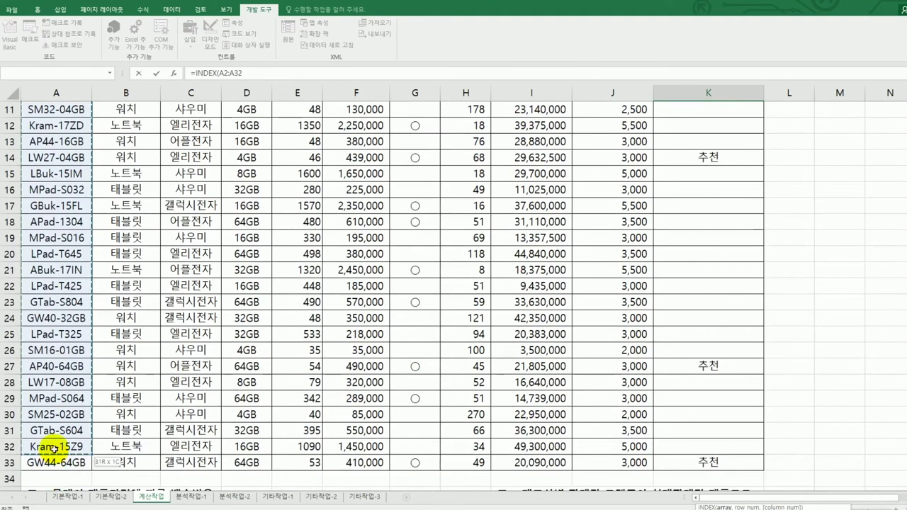
key("F4")
scroll(53, 457, "down", 2)
scroll(53, 457, "down", 3)
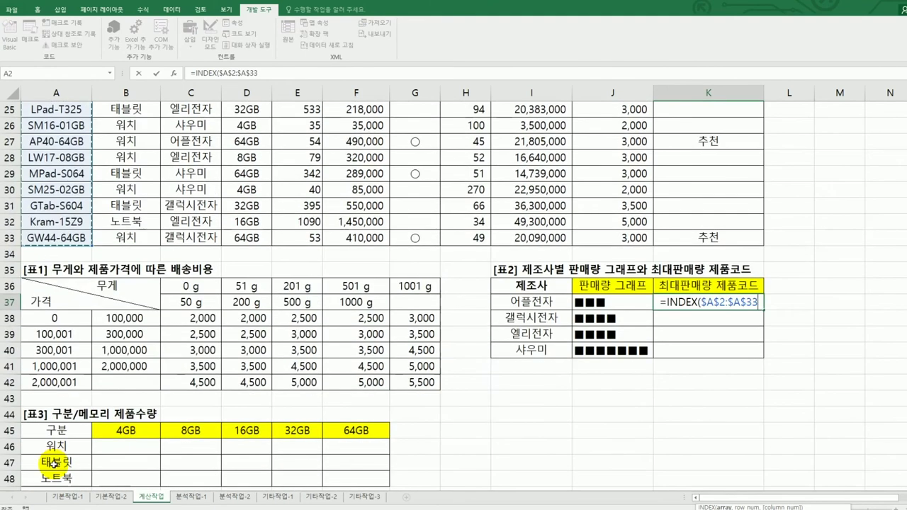
type(",")
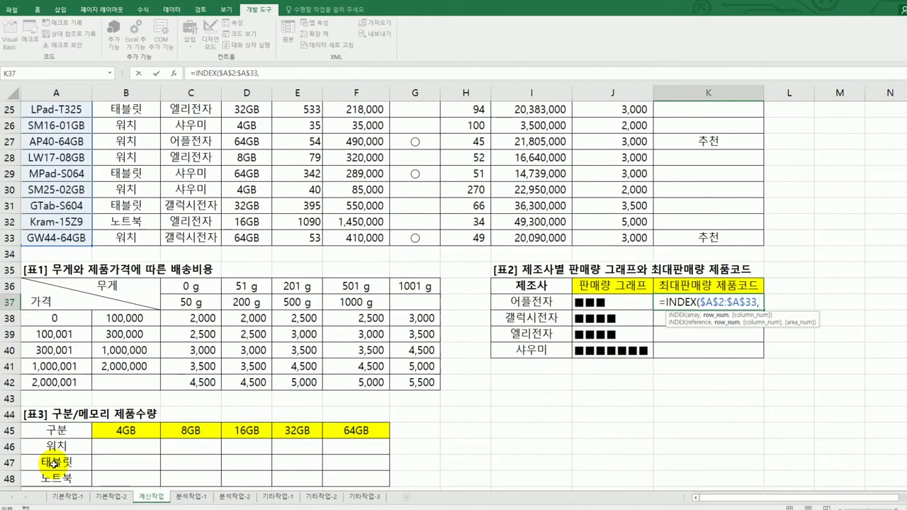
- Nest a MATCH function as the INDEX row number, with MAX and an opened condition parenthesis as its lookup value
type("match")
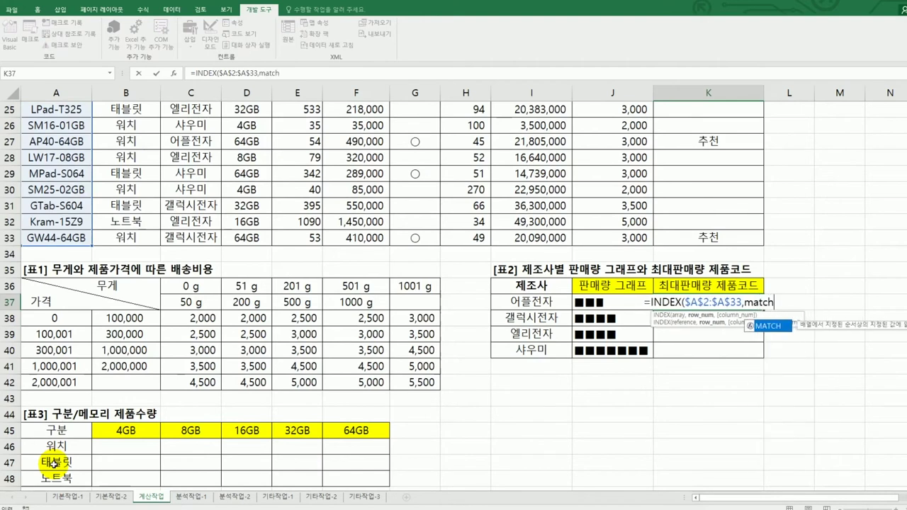
key("Tab")
type("max(")
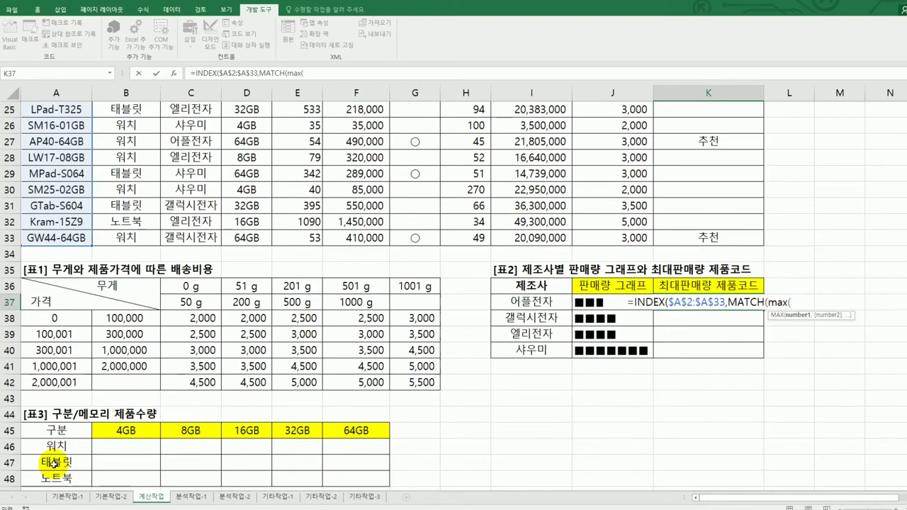
type("(")
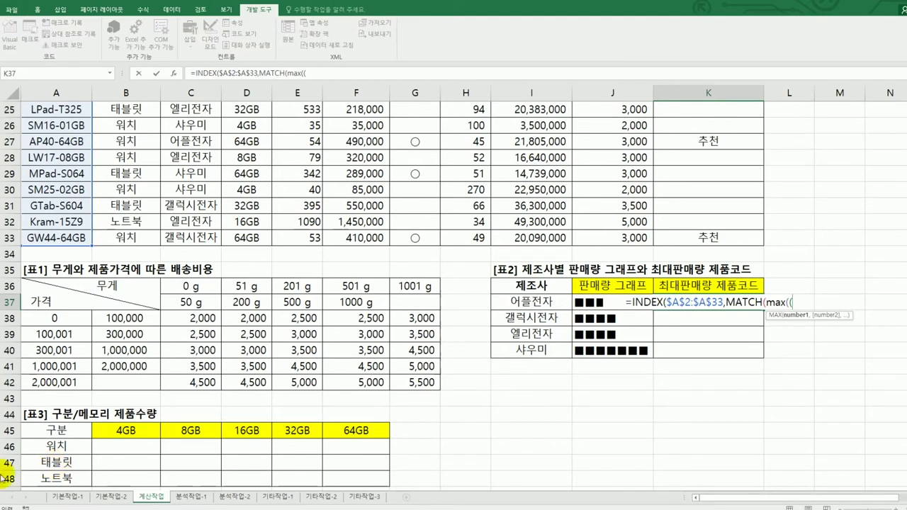
- Set the condition inside MAX to compare the absolute 제조사 range $C$2:$C$33 with I37
scroll(120, 313, "up", 8)
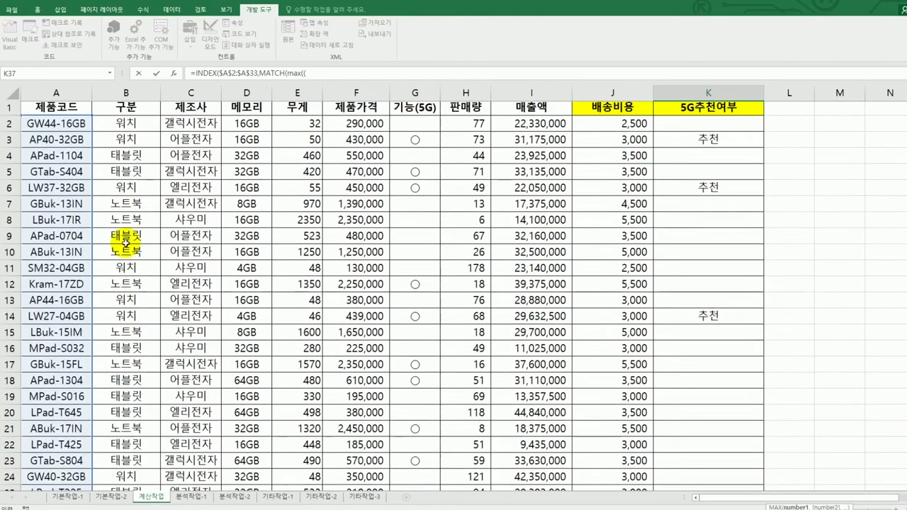
left_click_drag(192, 122, 193, 435)
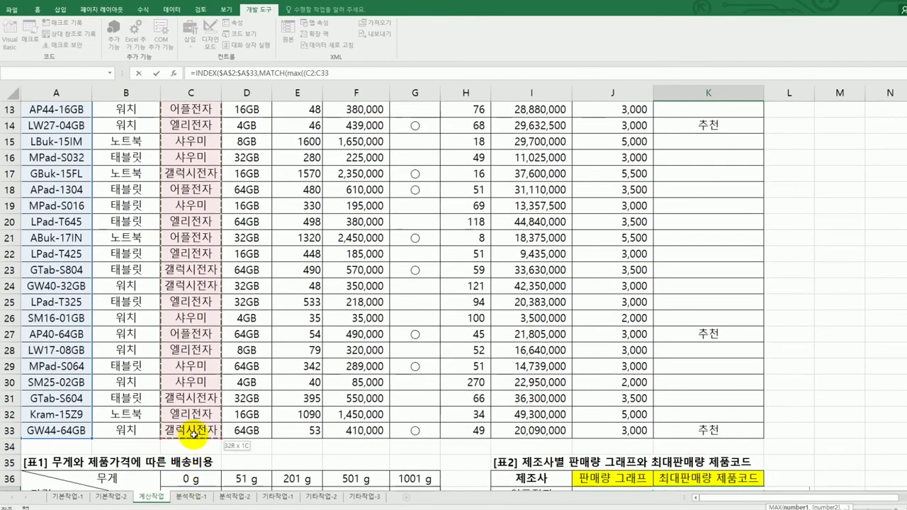
key("F4")
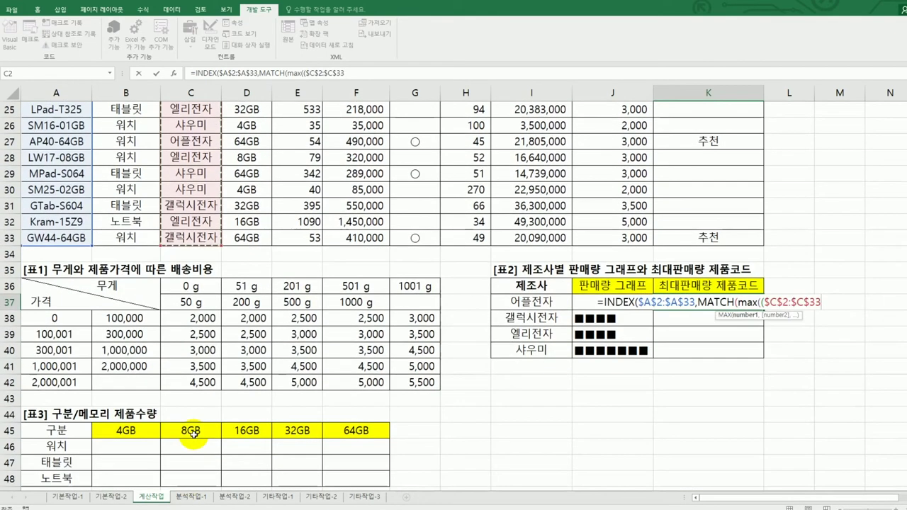
type("=")
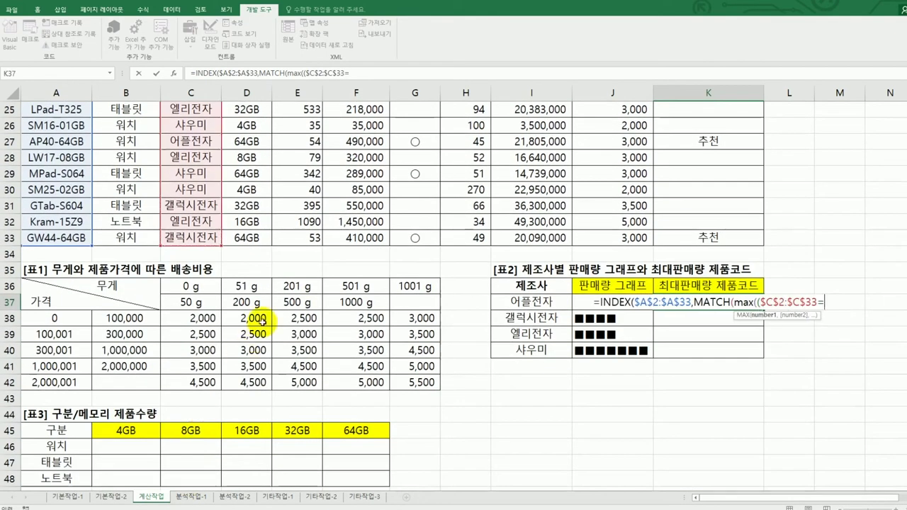
left_click(531, 301)
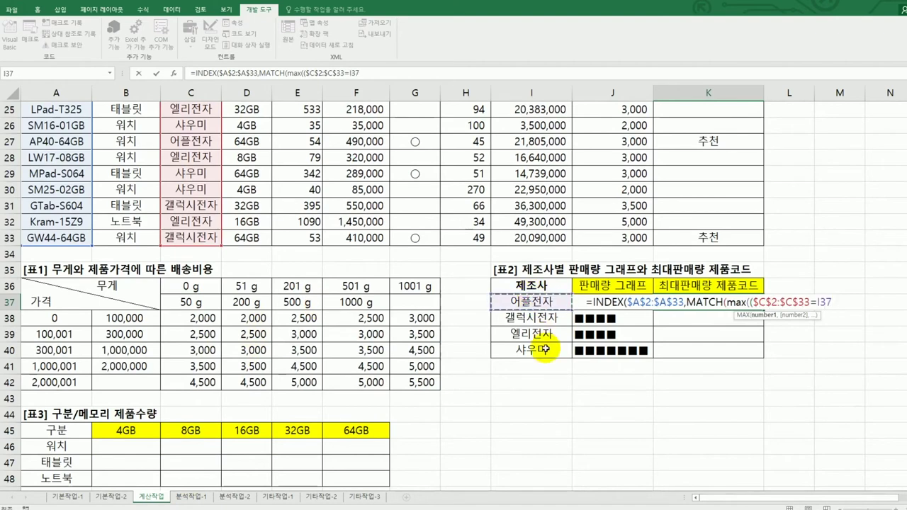
- Close the condition inside MAX and multiply it by the absolute 판매량 range $H$2:$H$33
type(")*")
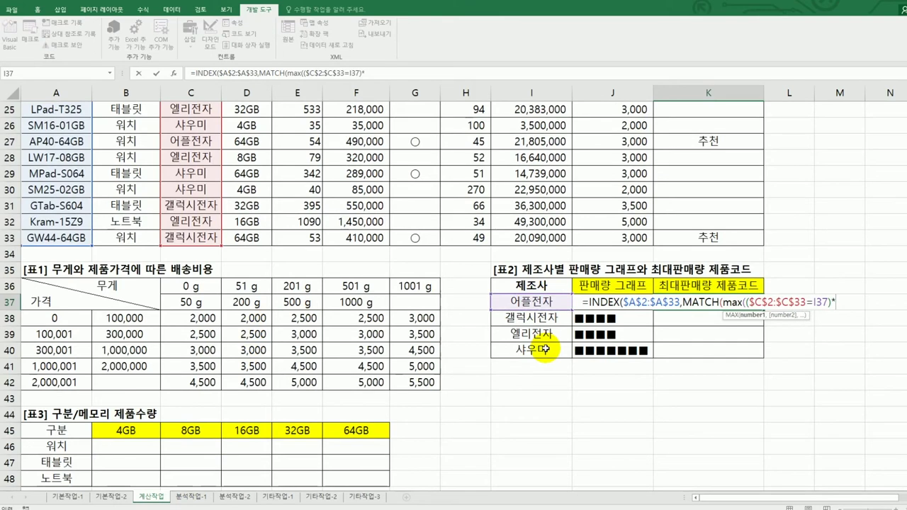
scroll(531, 374, "up", 1)
scroll(530, 374, "up", 7)
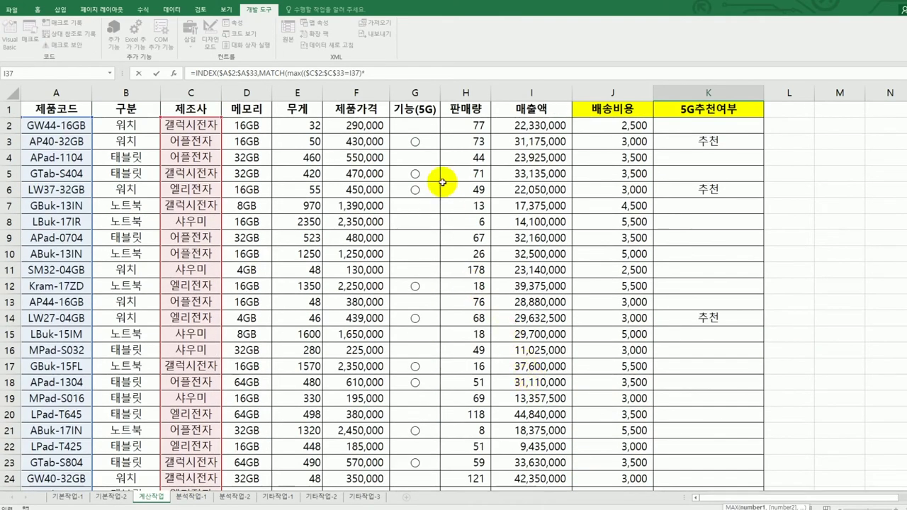
left_click_drag(479, 125, 477, 462)
scroll(477, 462, "down", 5)
key("F4")
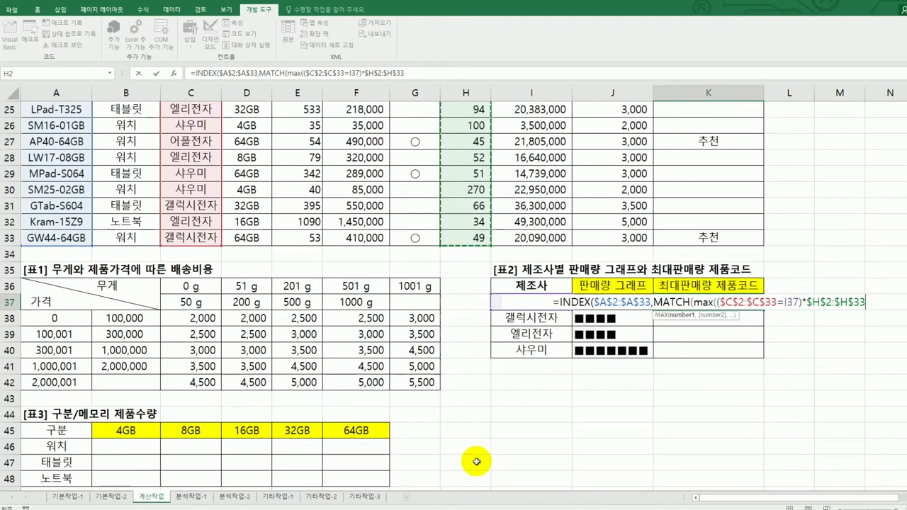
- Close the MAX function and reuse its expression ($C$2:$C$33=I37)*$H$2:$H$33 as the MATCH lookup array
type(")")
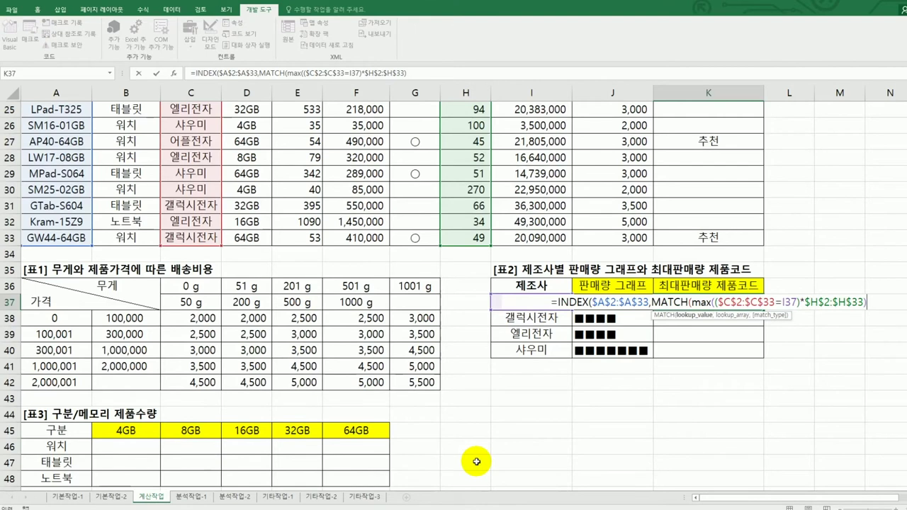
type(",")
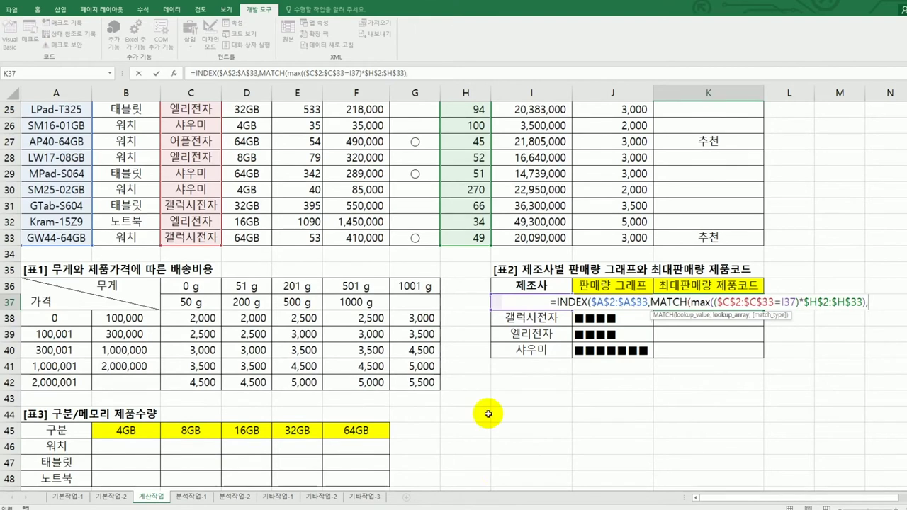
left_click_drag(713, 303, 862, 307)
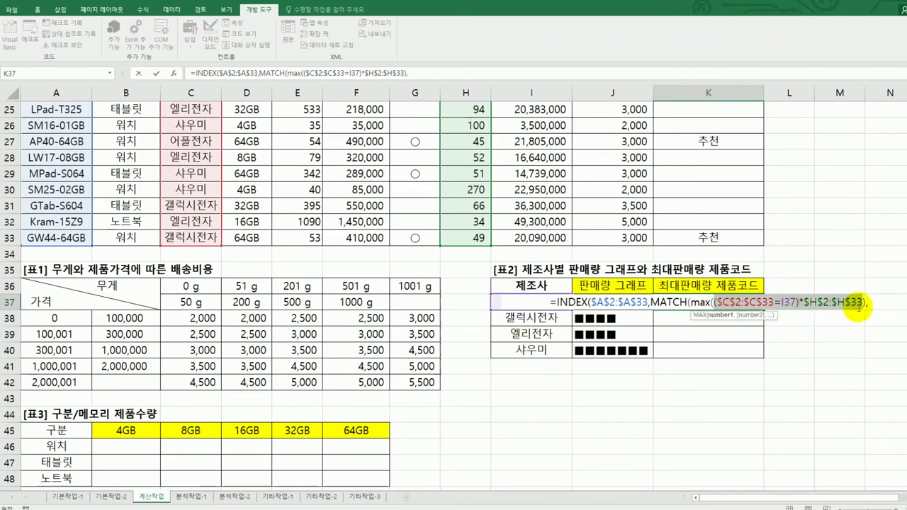
left_click(869, 303)
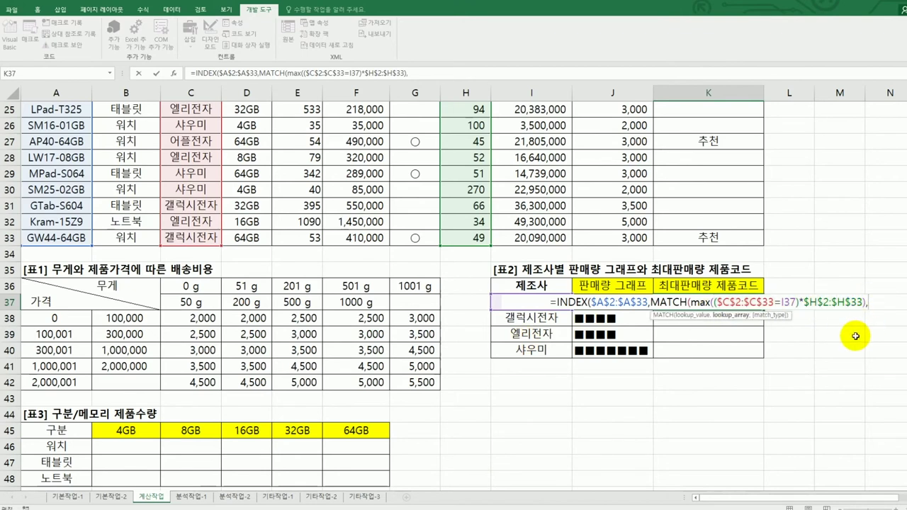
key("ctrl+v")
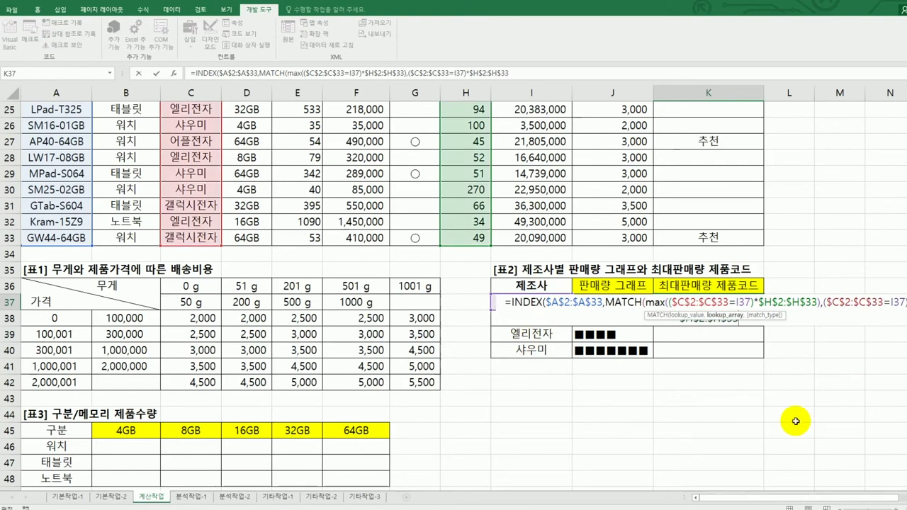
- Finish MATCH with match type 0, enter the formula in K37 as an array formula, and fill it down to K40
type(",")
double_click(786, 402)
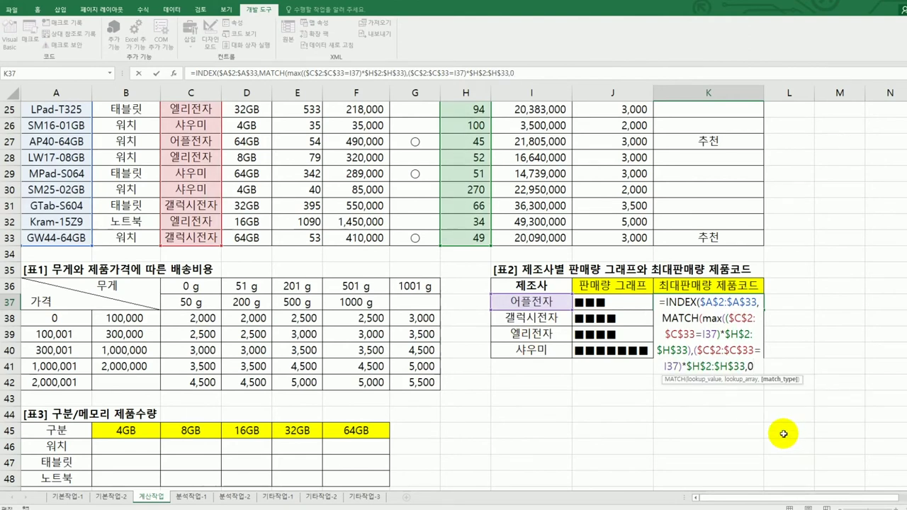
type(")")
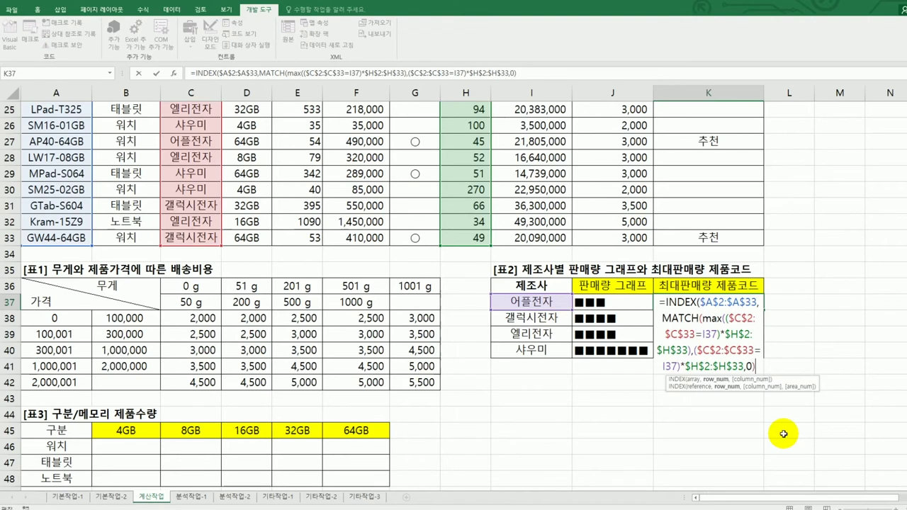
type(")")
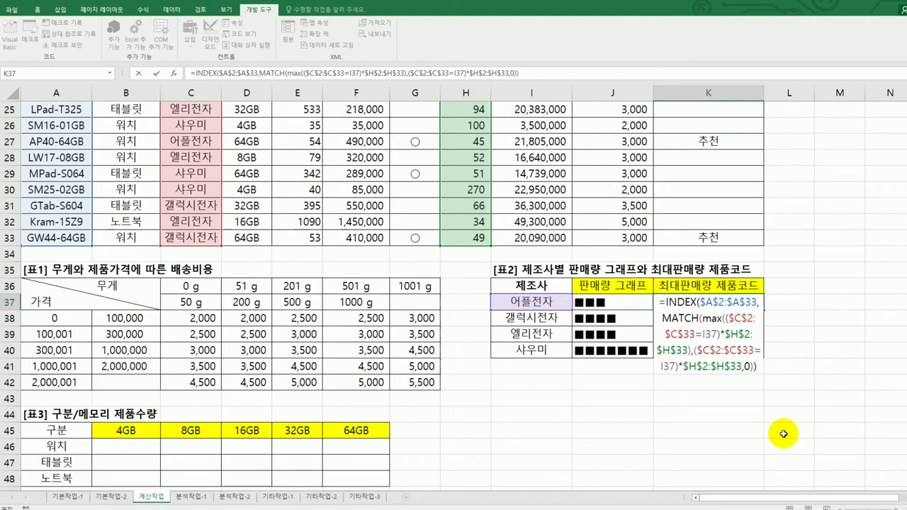
key("ctrl+shift+Return")
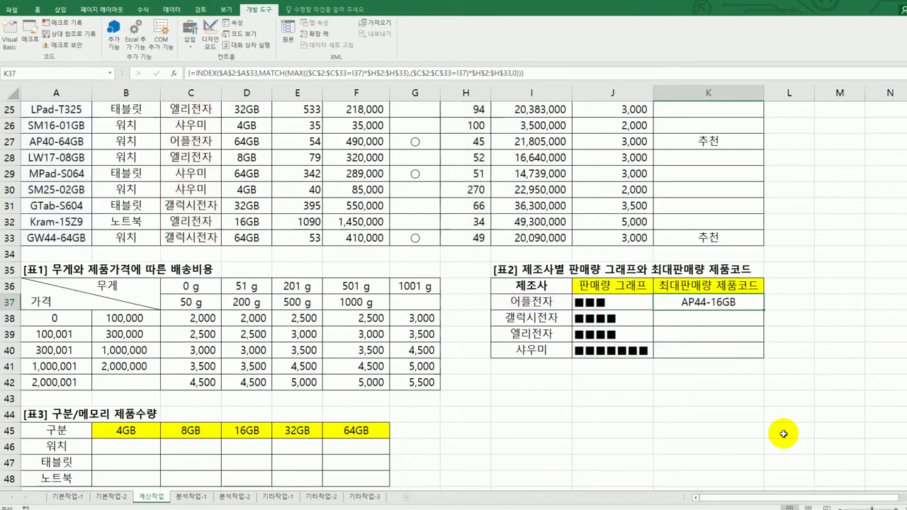
left_click_drag(764, 310, 764, 351)
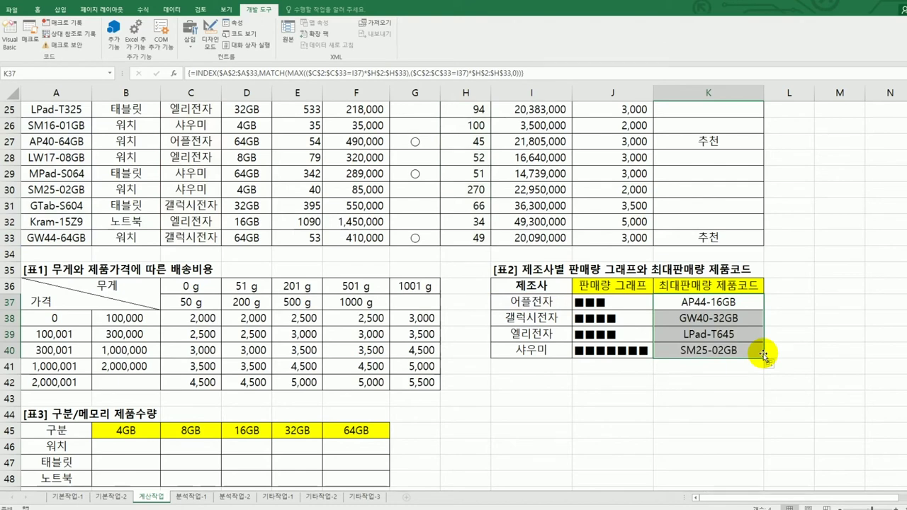
- Start a COUNTIFS function in B46 of 표3 and open its function arguments dialog
scroll(764, 354, "down", 2)
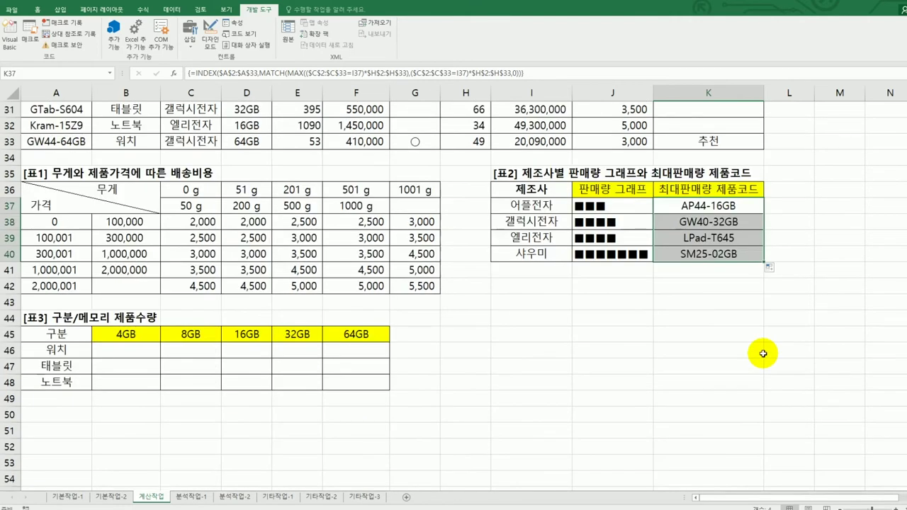
left_click(140, 355)
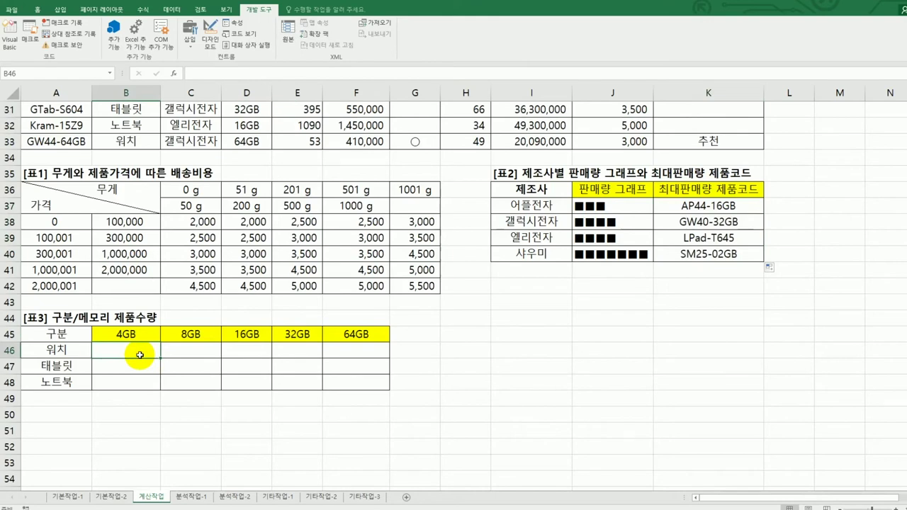
left_click_drag(140, 355, 358, 380)
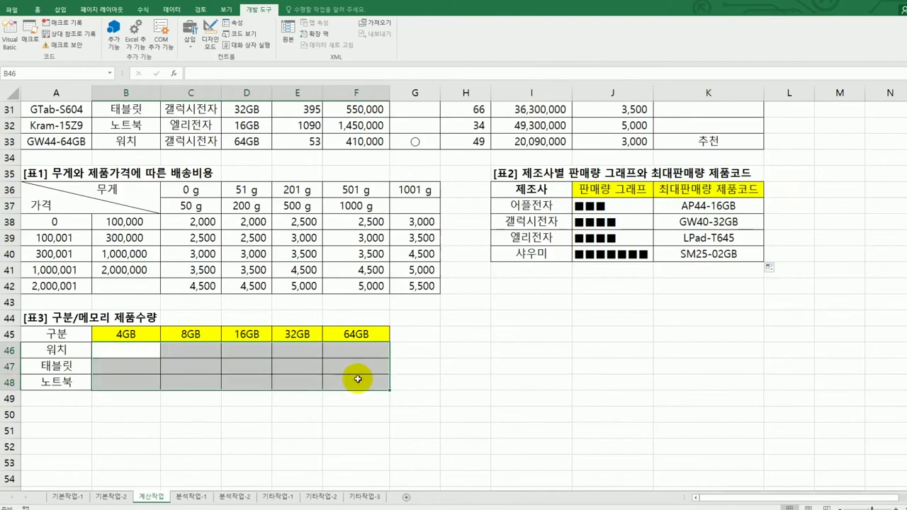
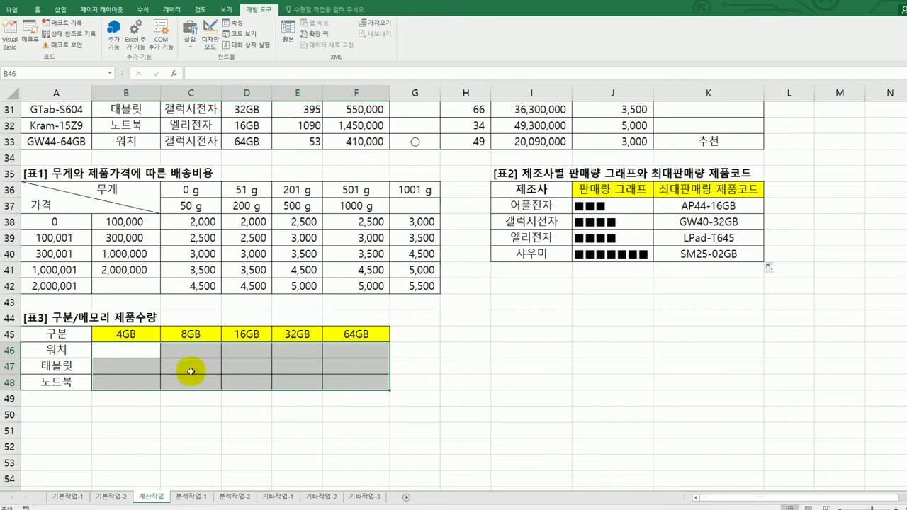
left_click(122, 351)
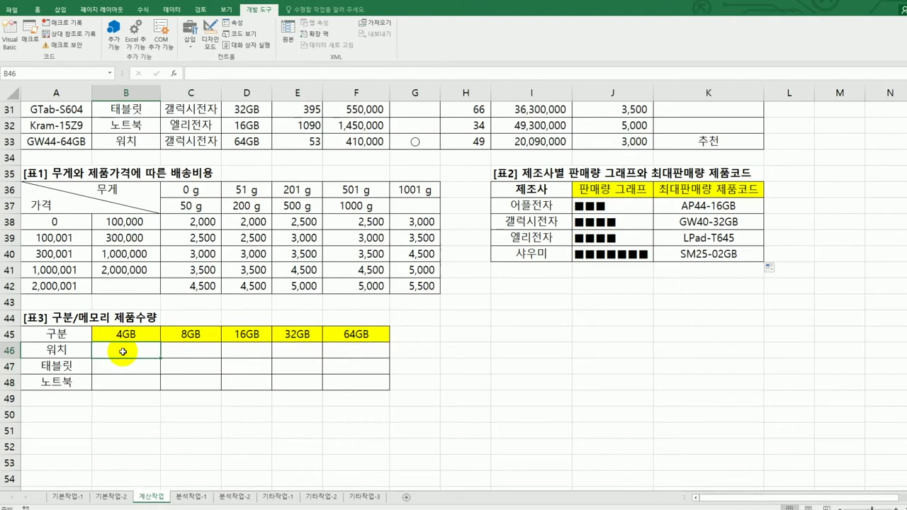
type("=c")
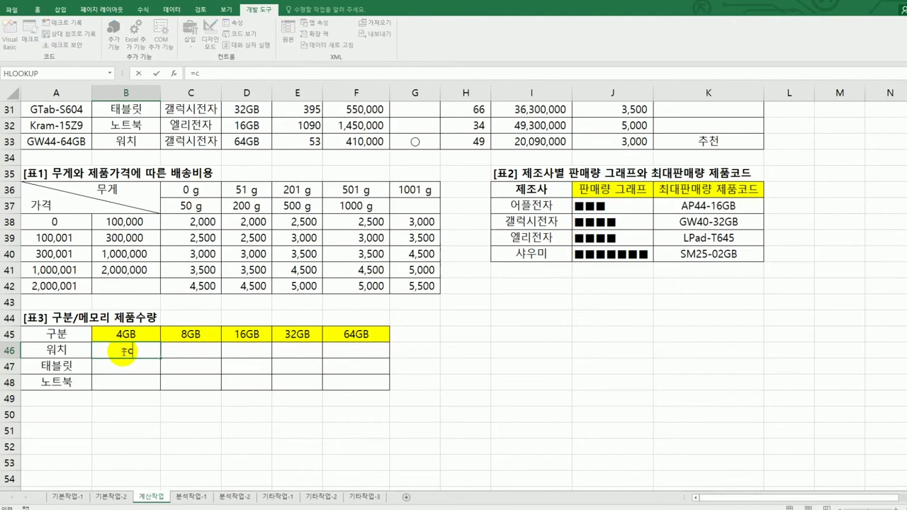
type("oun")
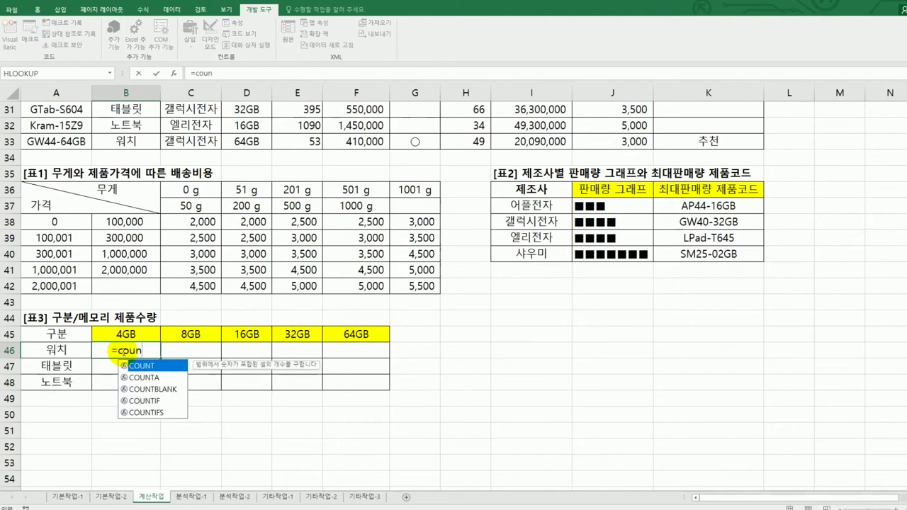
double_click(163, 412)
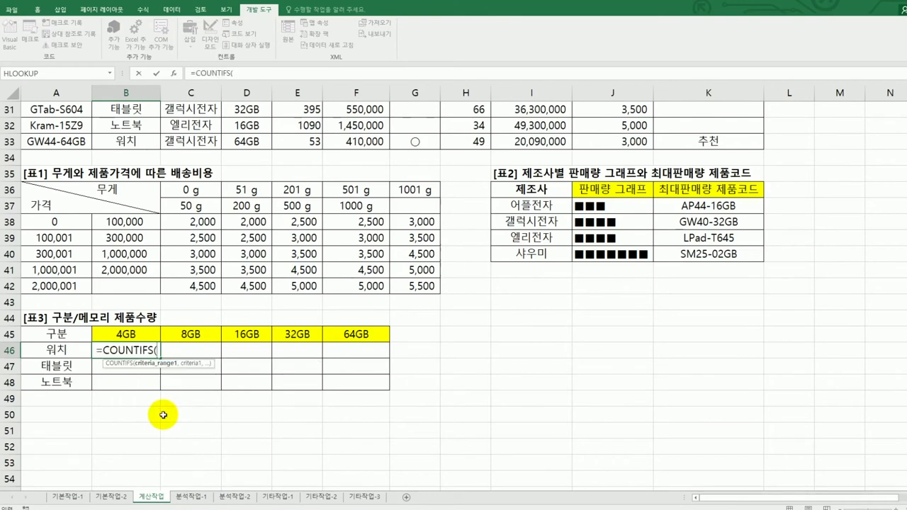
left_click(175, 76)
left_click_drag(708, 137, 542, 237)
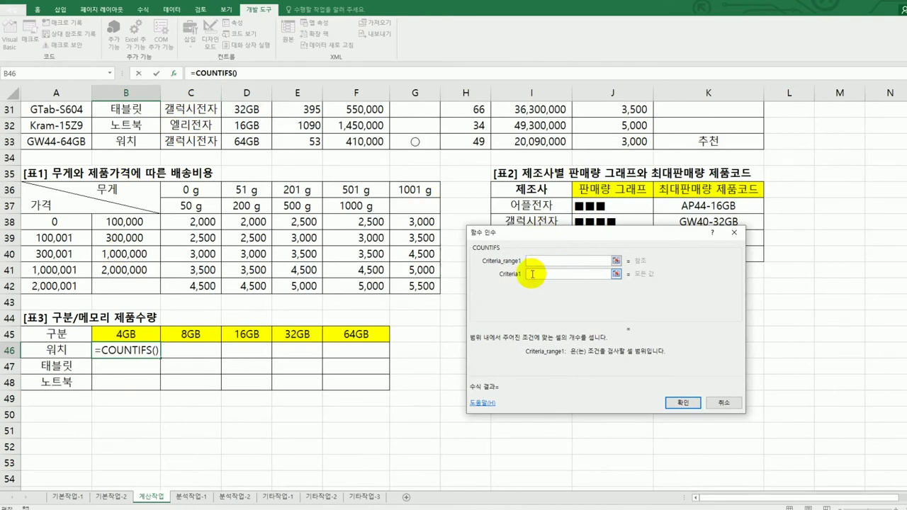
- Set the first COUNTIFS condition to the absolute 구분 range $B$2:$B$33 with the column-locked criterion $A46
scroll(312, 377, "up", 10)
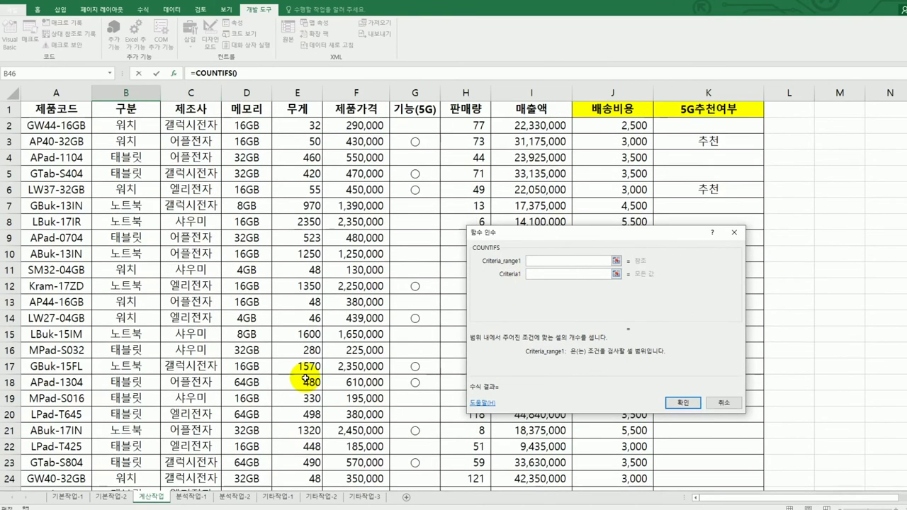
left_click_drag(125, 126, 132, 462)
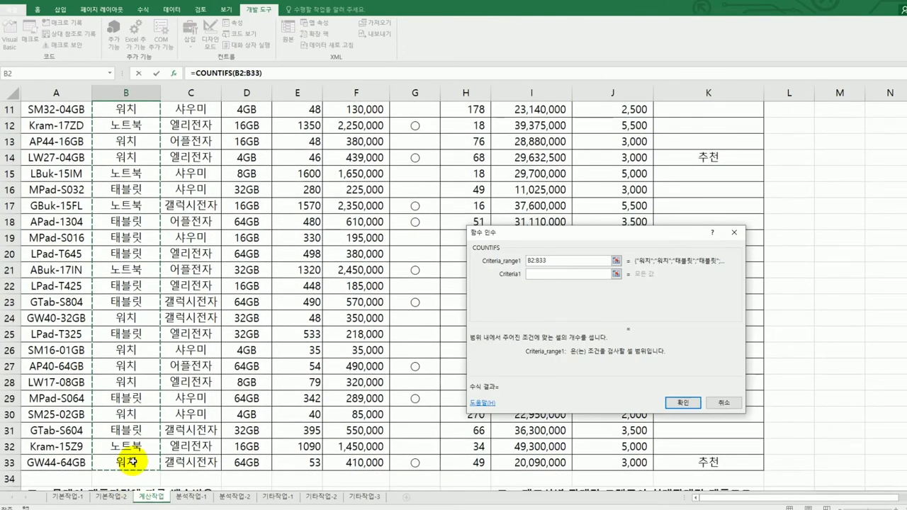
key("F4")
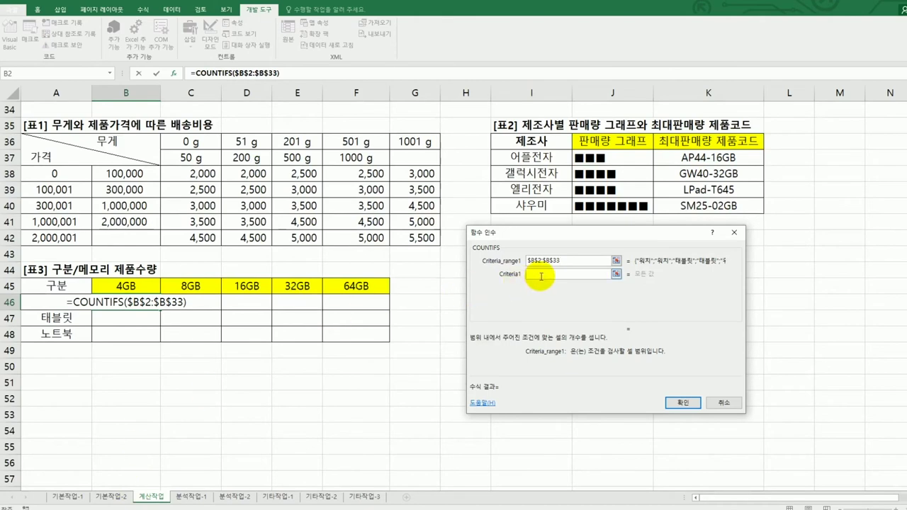
left_click(540, 276)
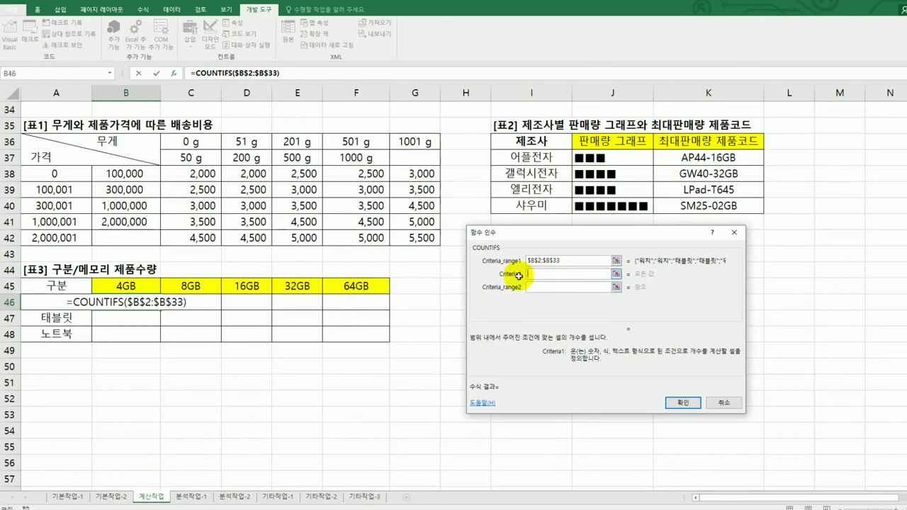
left_click(33, 302)
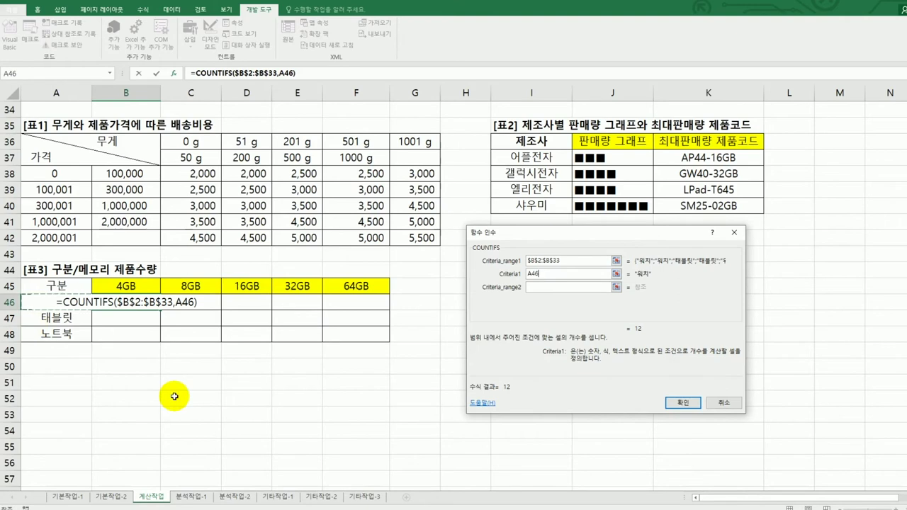
key("F4")
key("F4")
key("F4")
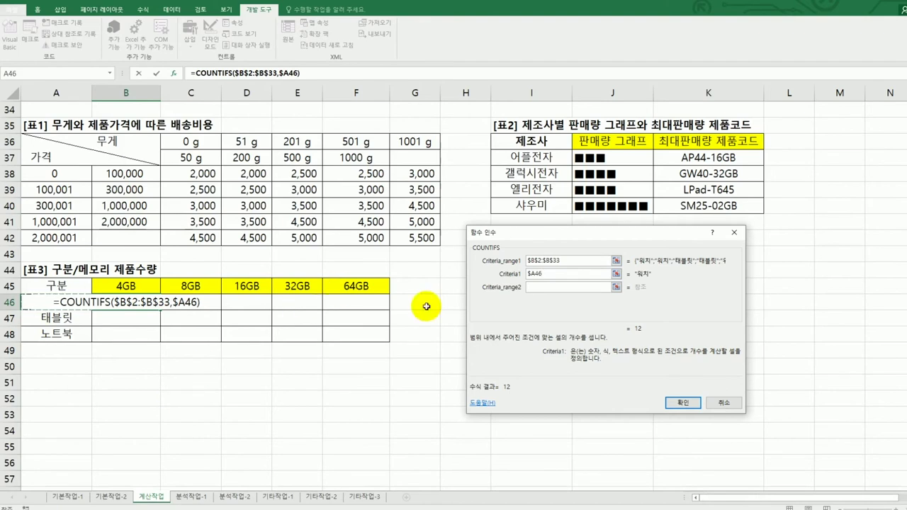
- Use the absolute 메모리 range $D$2:$D$33 as the second COUNTIFS criteria range
left_click(540, 288)
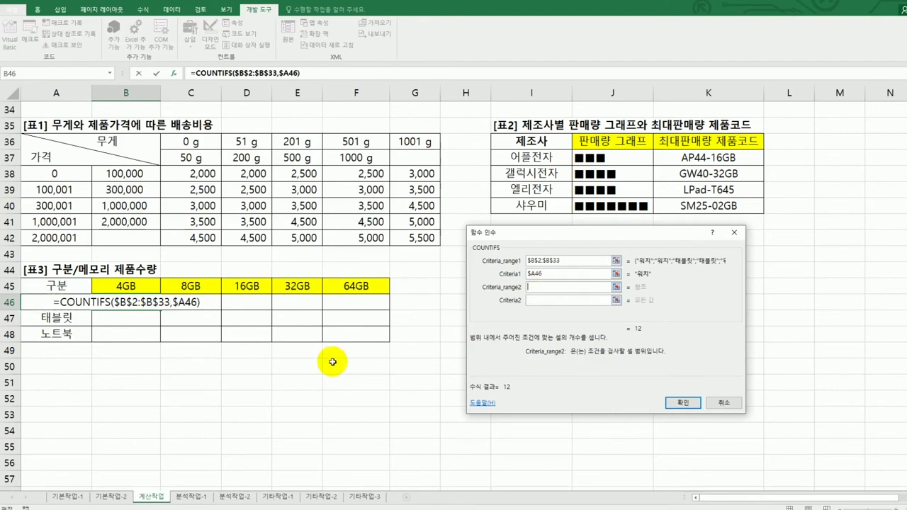
scroll(321, 374, "up", 3)
scroll(321, 372, "up", 7)
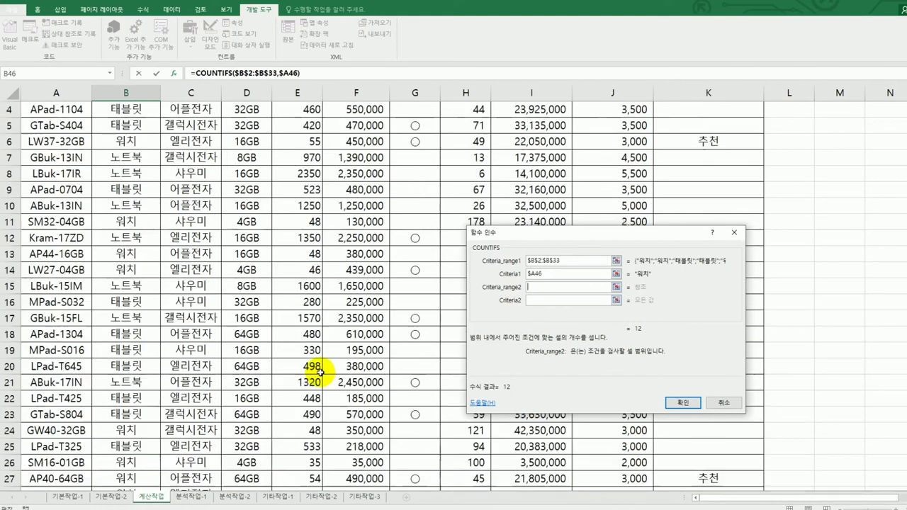
scroll(320, 372, "down", 8)
scroll(320, 373, "down", 2)
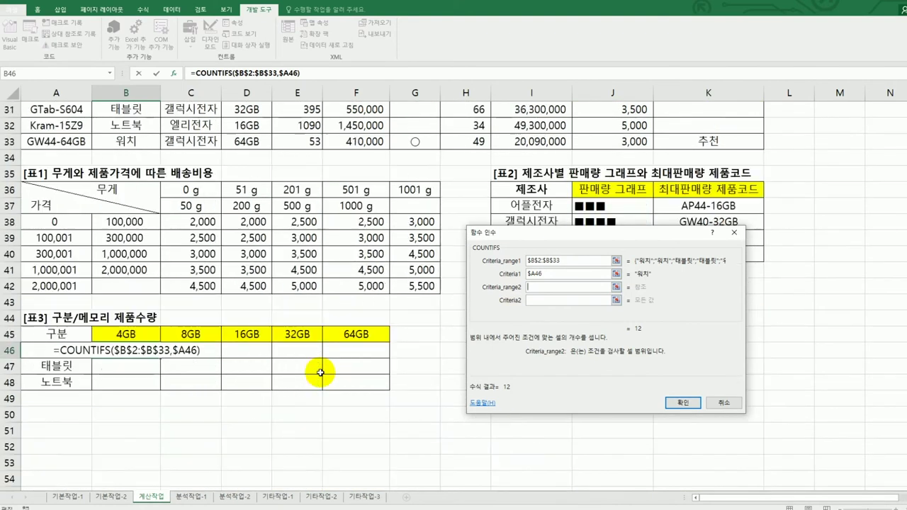
scroll(321, 372, "up", 10)
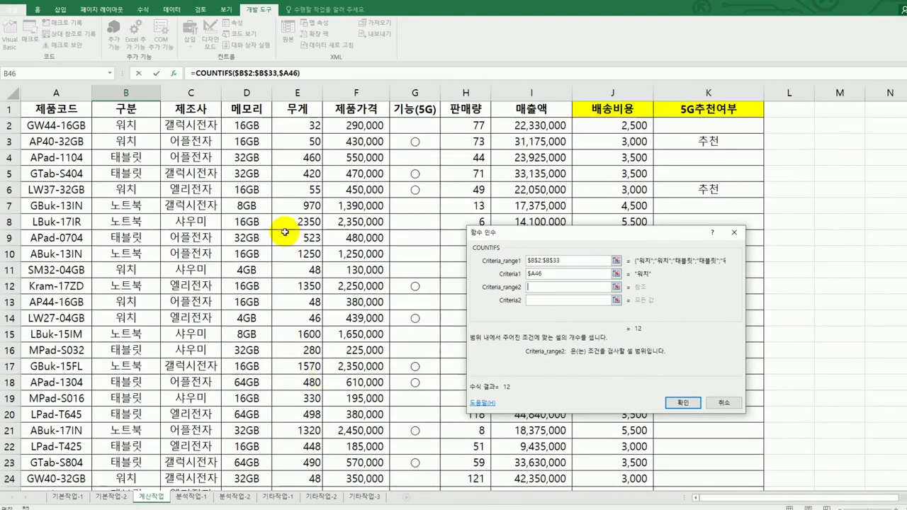
left_click_drag(246, 125, 246, 464)
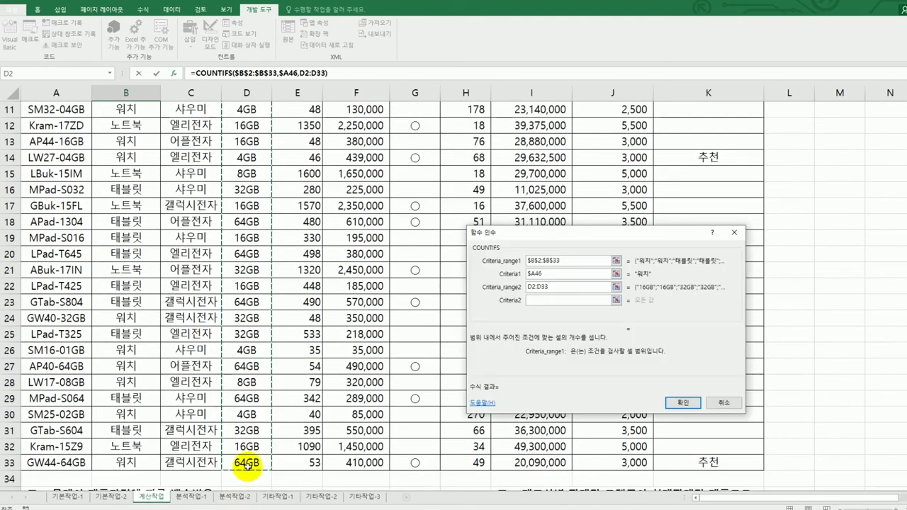
key("F4")
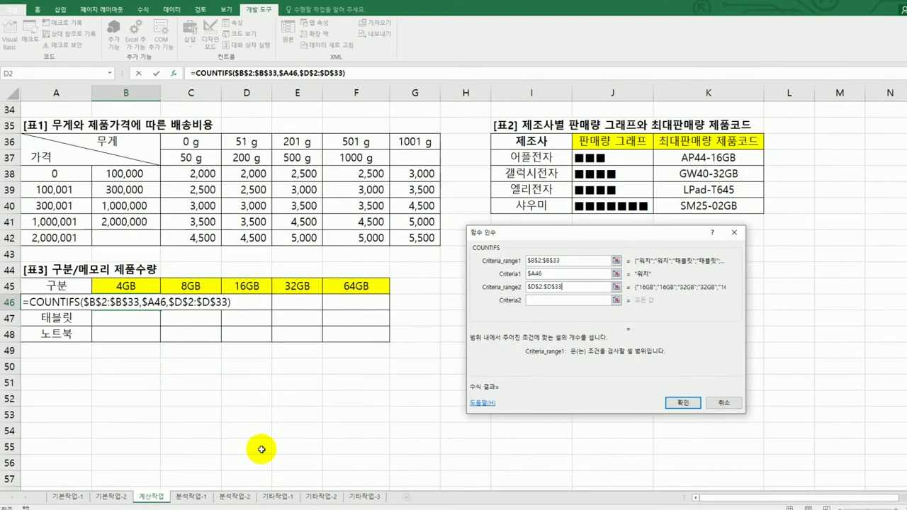
- Set the second COUNTIFS criterion to the row-locked reference B$45 and confirm the function
left_click(548, 301)
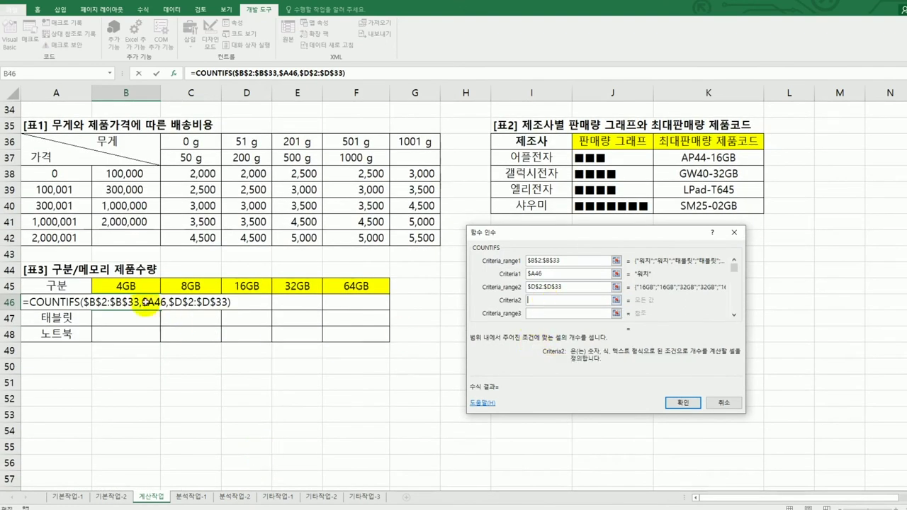
left_click(134, 287)
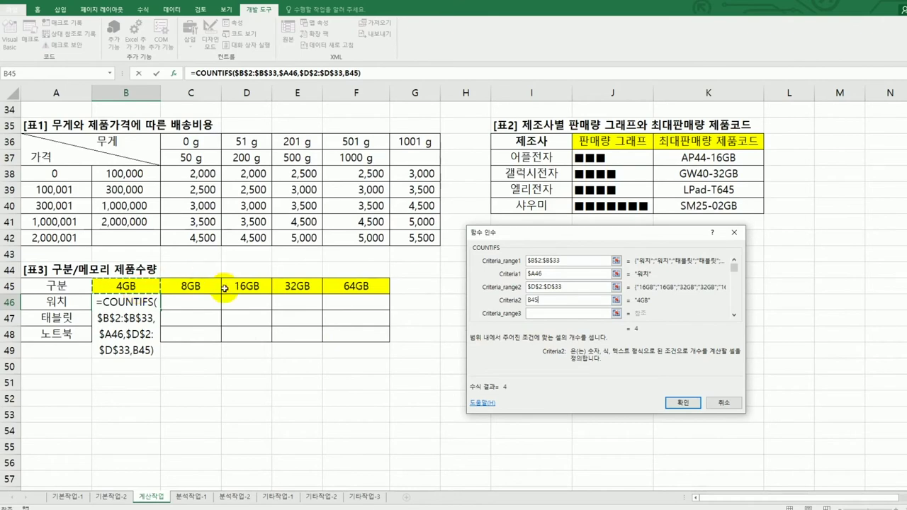
key("F4")
key("F4")
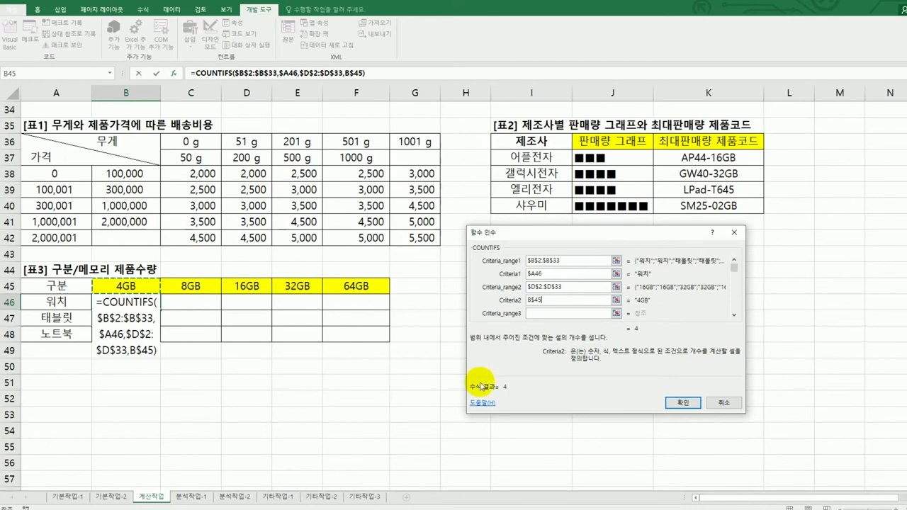
left_click(672, 402)
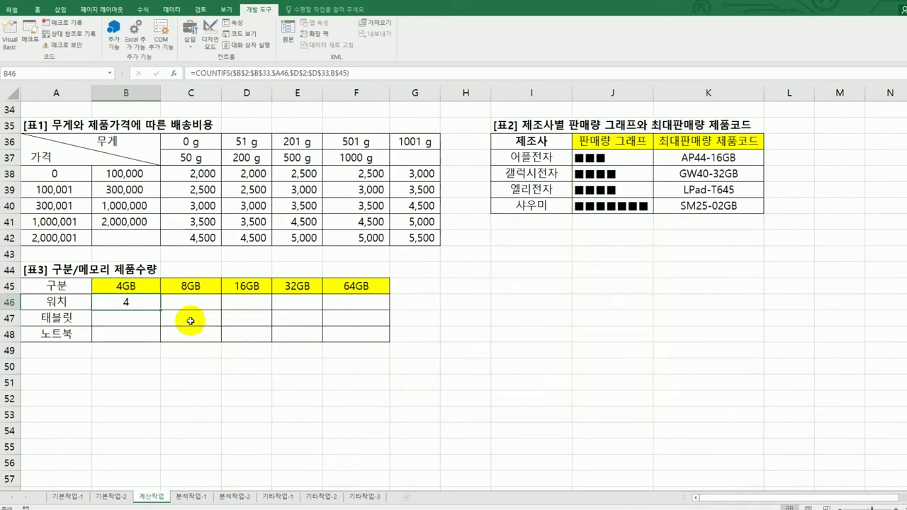
- Fill the COUNTIFS formula from B46 across and down the whole 표3 range B46:F48
left_click_drag(161, 310, 380, 337)
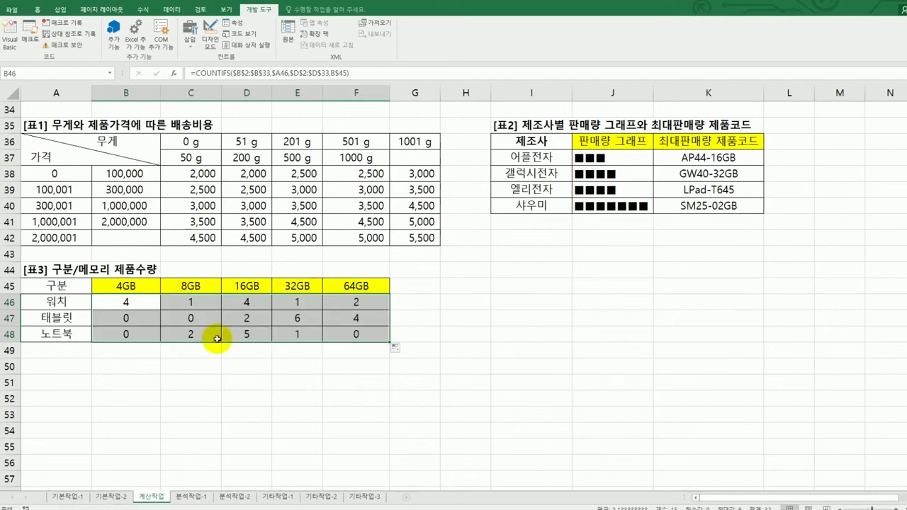
- Wrap the COUNTIFS formula in B46 in a TEXT function and begin its quoted format_text argument after the COUNTIFS part
left_click(126, 303)
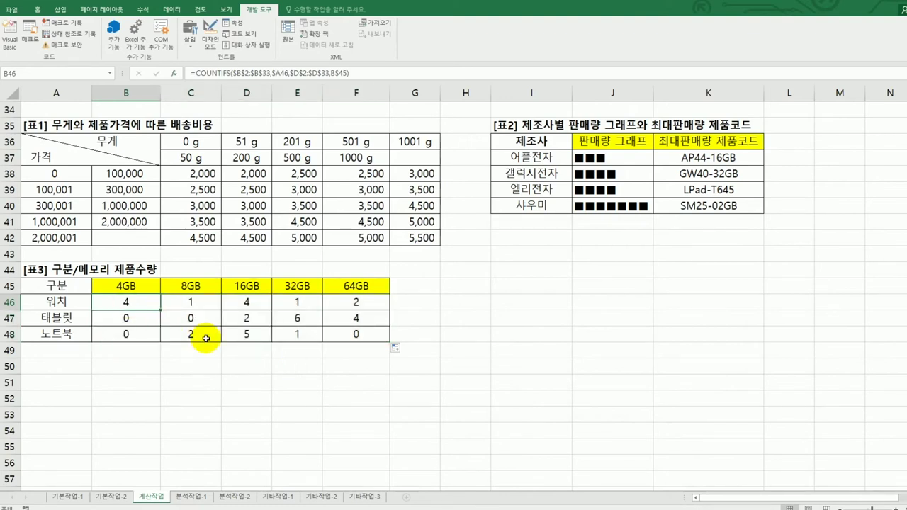
double_click(136, 303)
left_click(28, 303)
type("te")
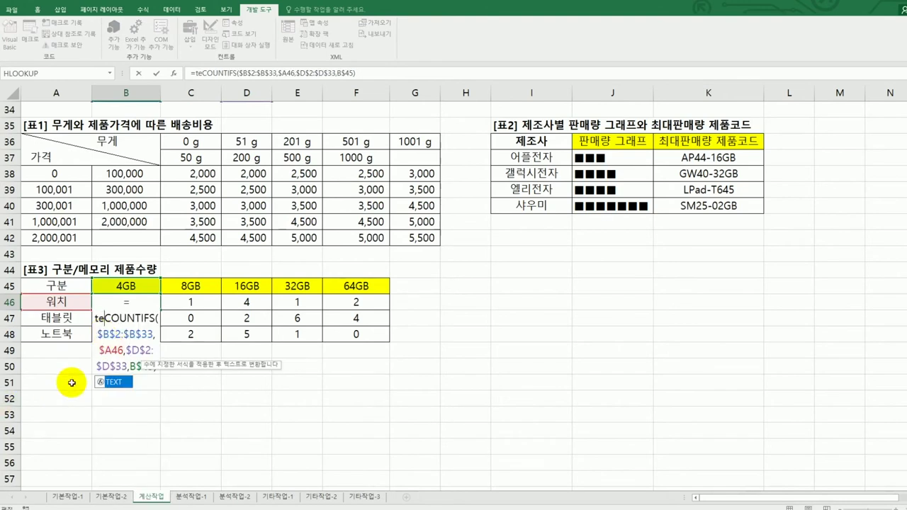
double_click(110, 384)
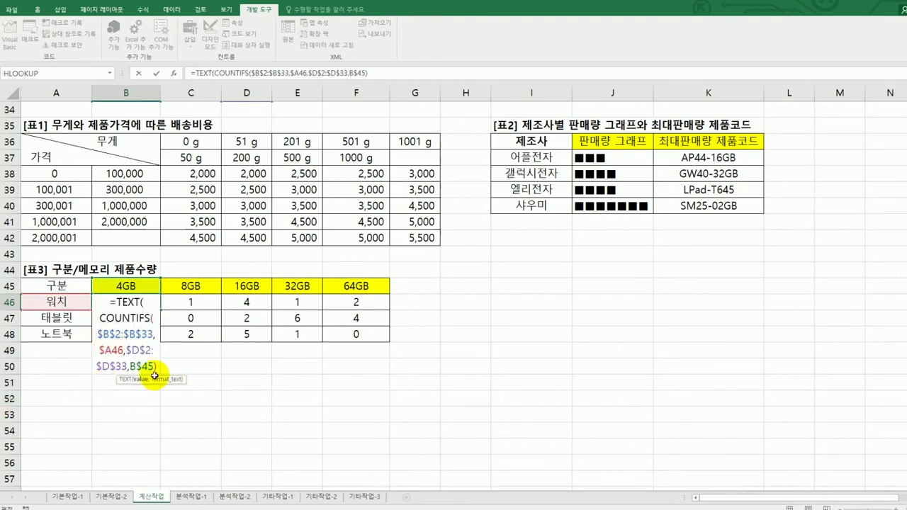
left_click(376, 75)
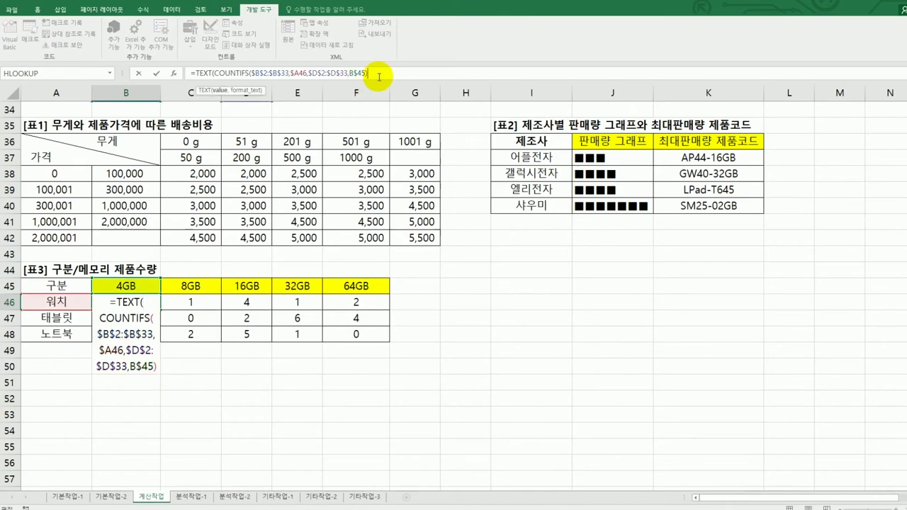
type(",")
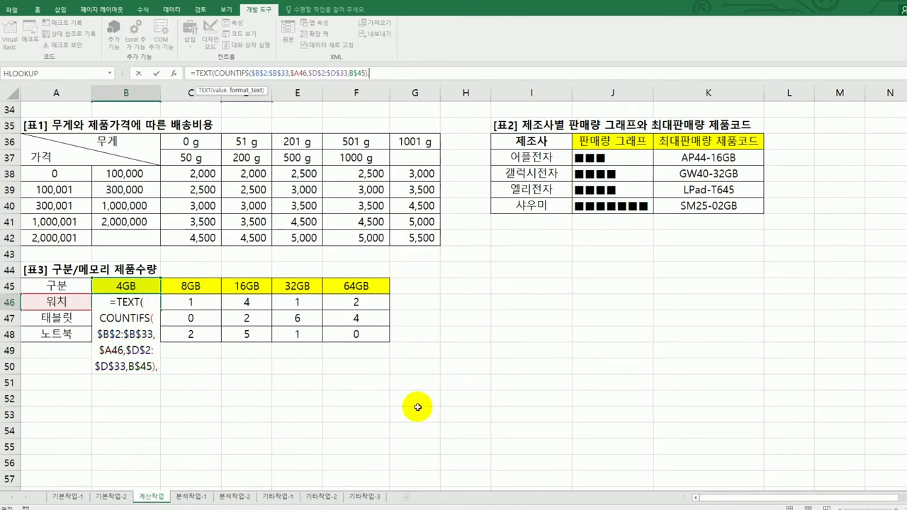
type("\"")
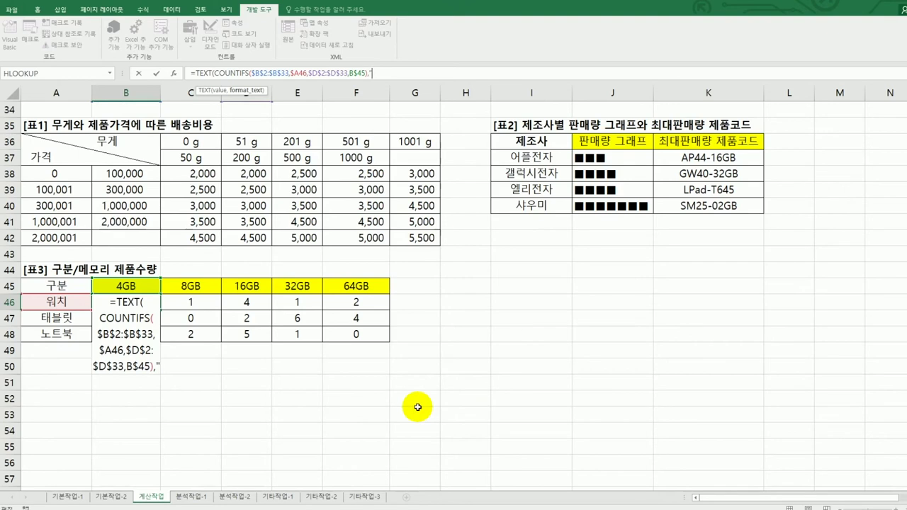
- Complete the TEXT formula around COUNTIFS in B46 with the number format "0개"
type("0ro")
key("BackSpace")
key("BackSpace")
type("개\")")
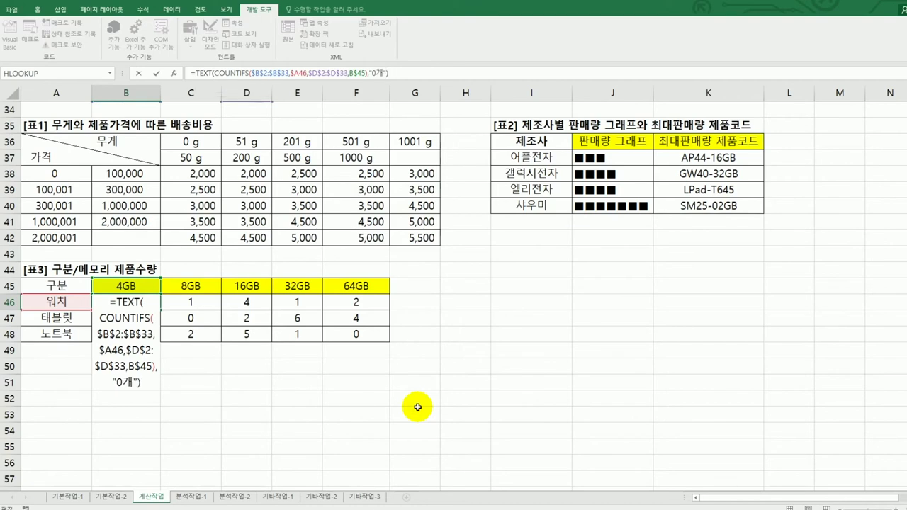
key("Return")
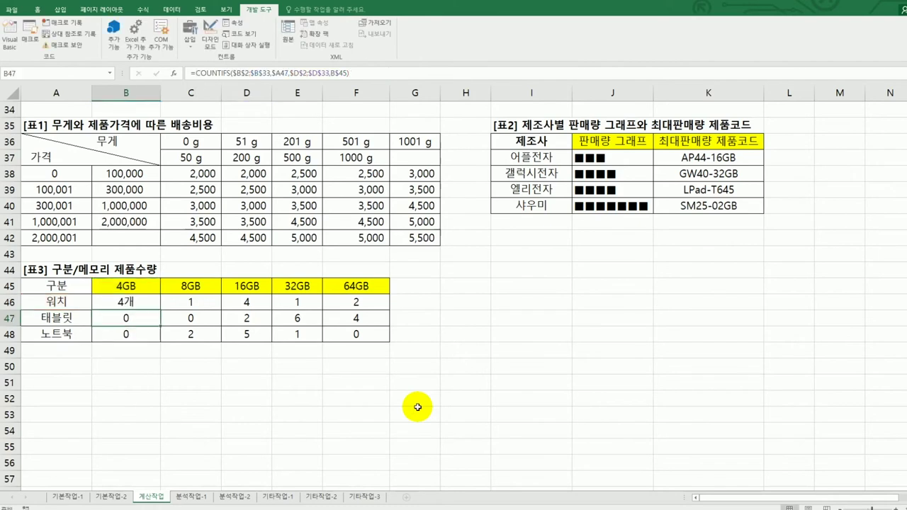
- Fill the B46 formula across the whole [표3] quantity table, B46:F48
left_click(148, 303)
left_click_drag(161, 309, 372, 345)
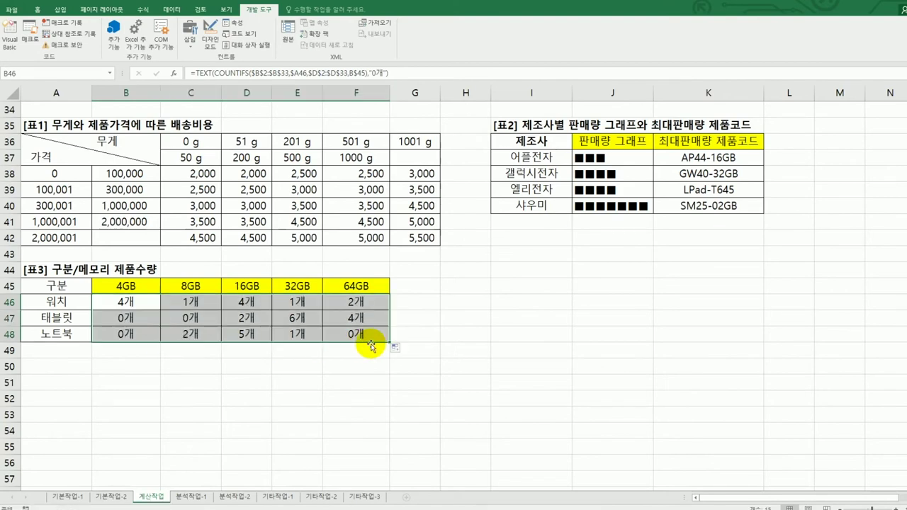
left_click(369, 336)
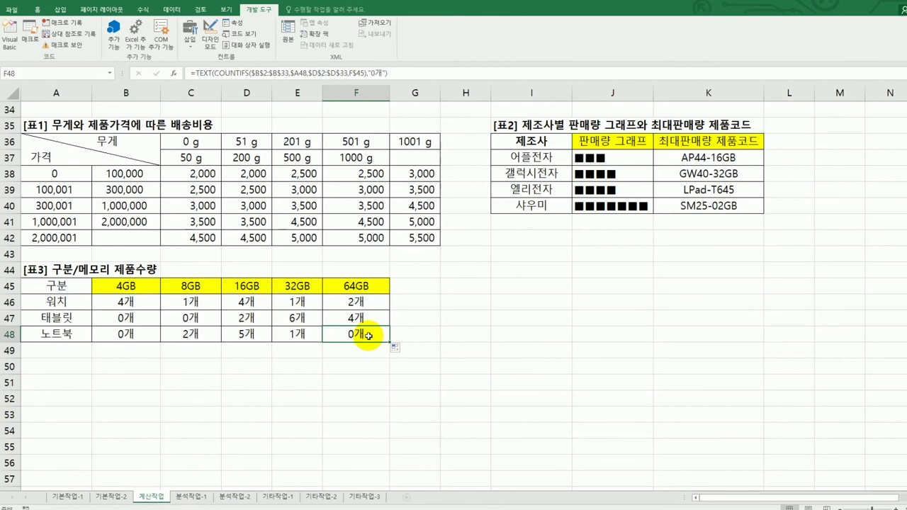
- Start a PivotTable at cell B2 of sheet 분석작업-1, using an external data source and adding the data to the data model
scroll(369, 336, "up", 6)
scroll(368, 336, "up", 5)
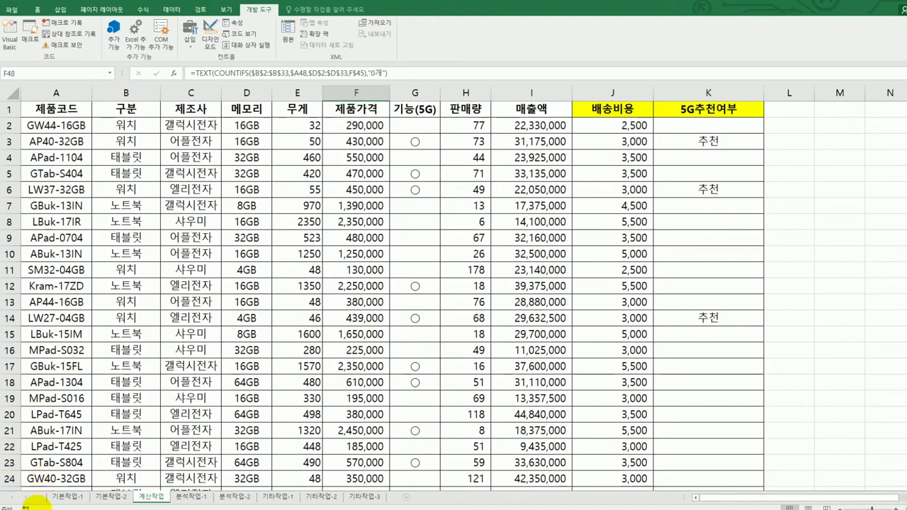
left_click(190, 496)
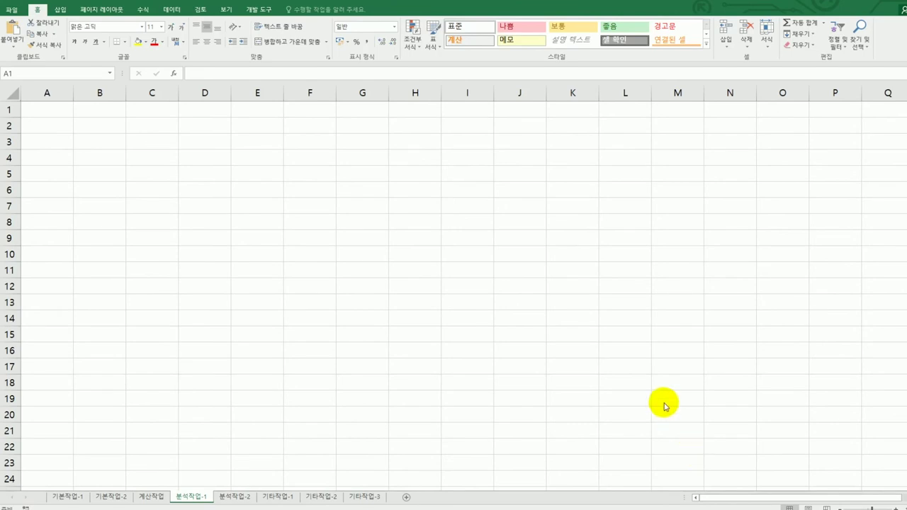
left_click(98, 127)
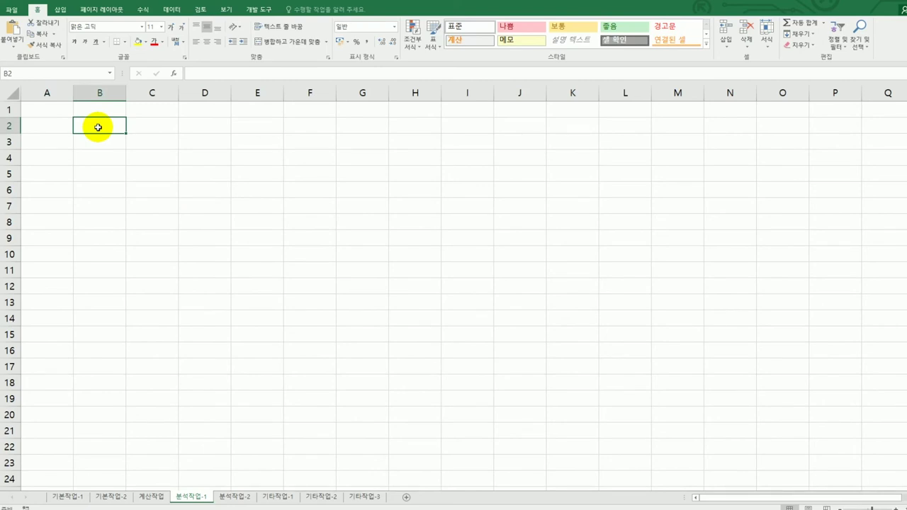
left_click(61, 10)
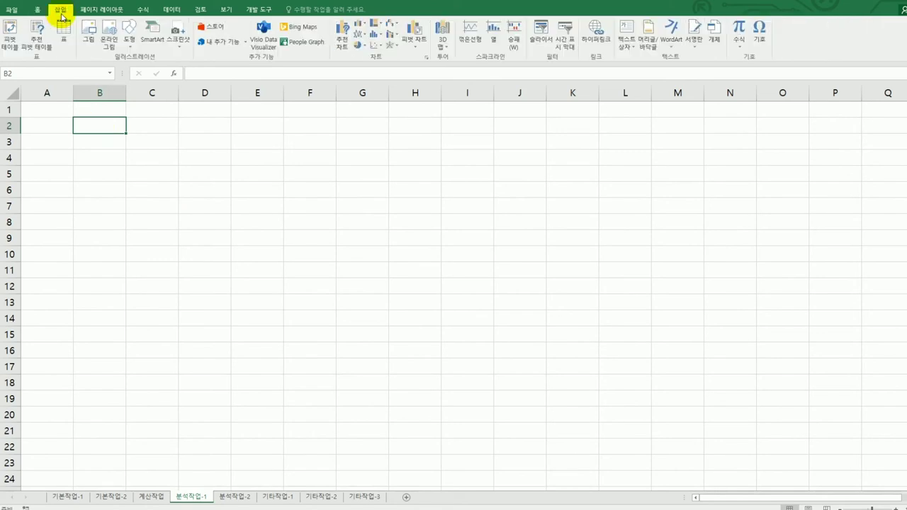
left_click(10, 39)
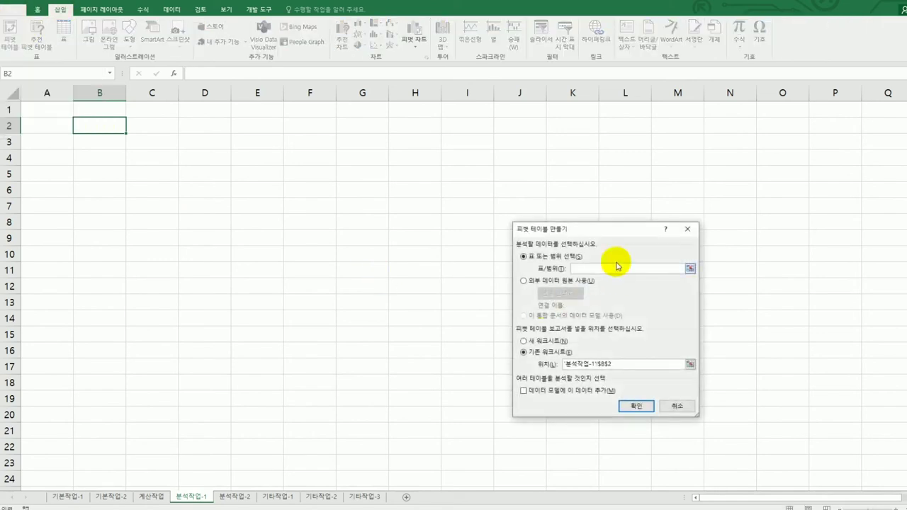
left_click_drag(607, 240, 501, 182)
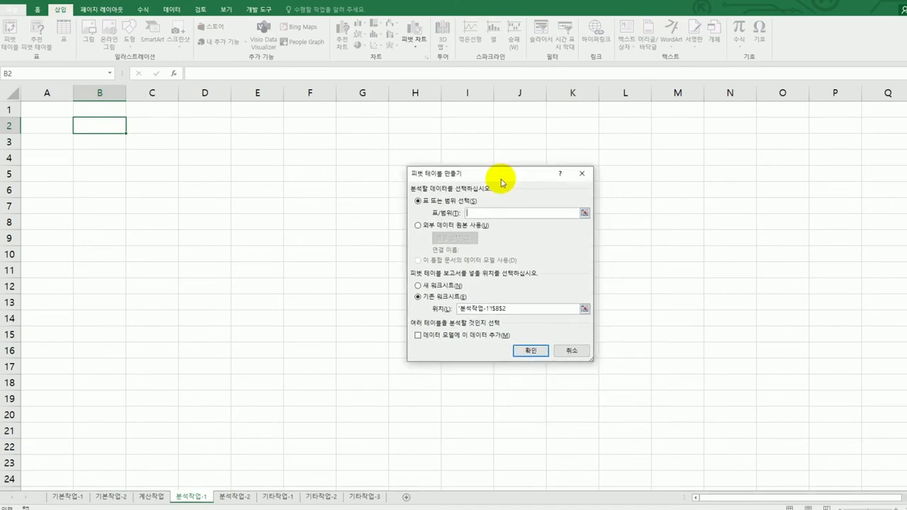
left_click(475, 341)
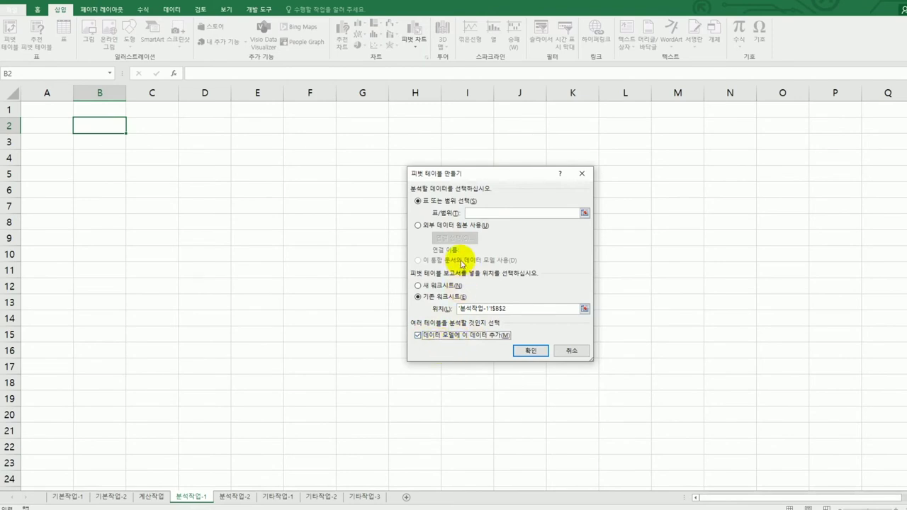
left_click(444, 227)
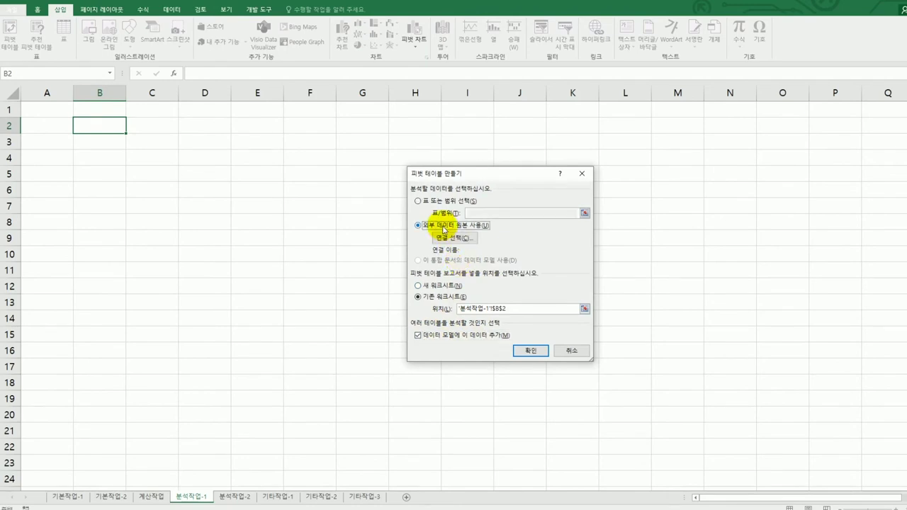
- Choose the file 스마트기기판매현황 from C:\컴활1급\스프레드시트\상설기출문제 as the PivotTable's data connection
left_click(451, 240)
left_click(415, 372)
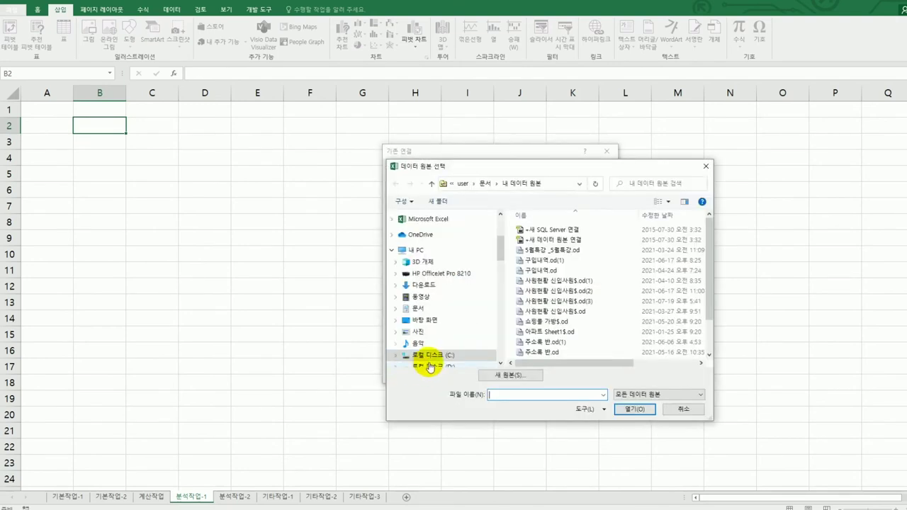
left_click(433, 355)
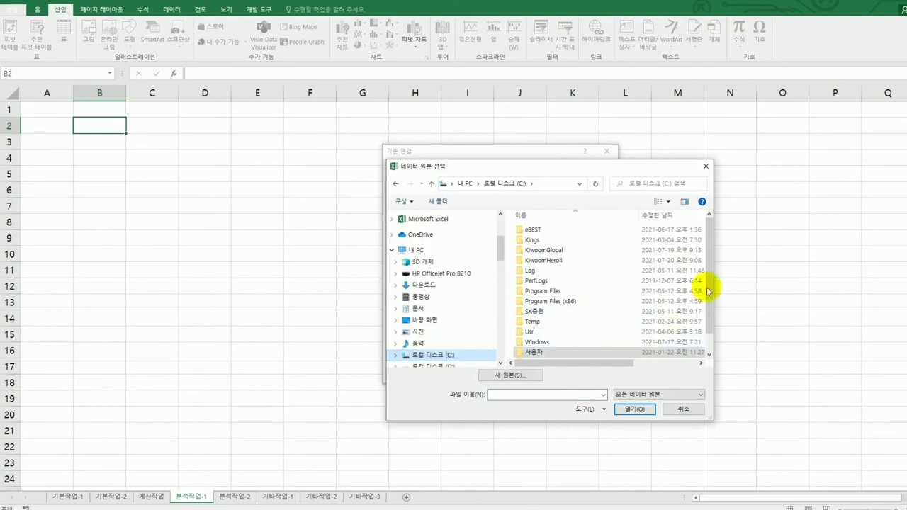
left_click_drag(708, 279, 701, 344)
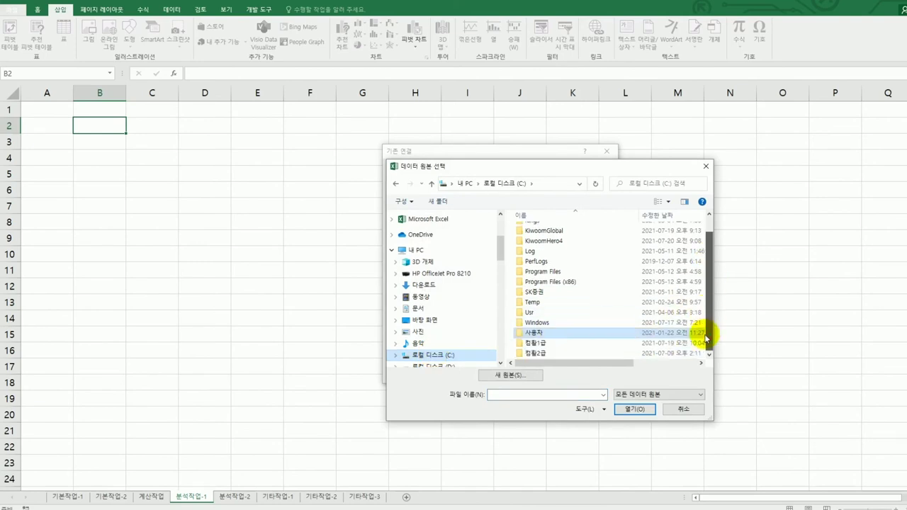
double_click(552, 348)
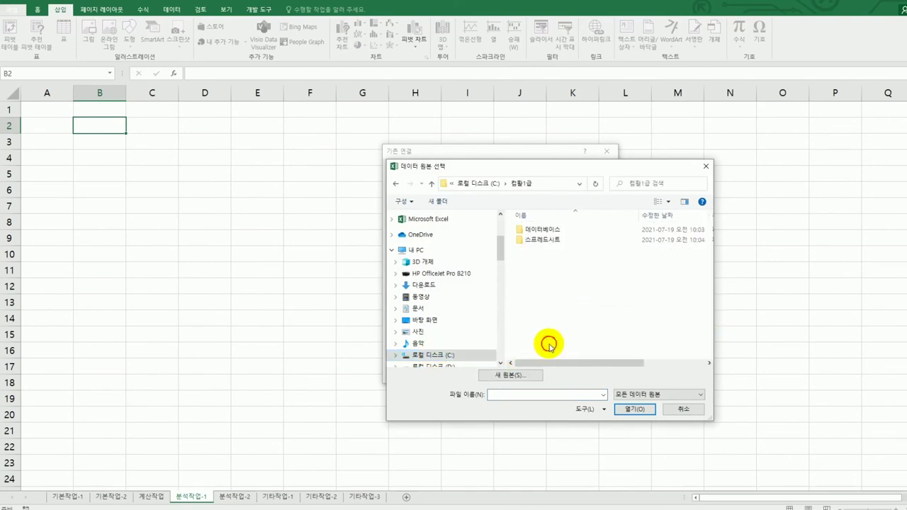
double_click(553, 243)
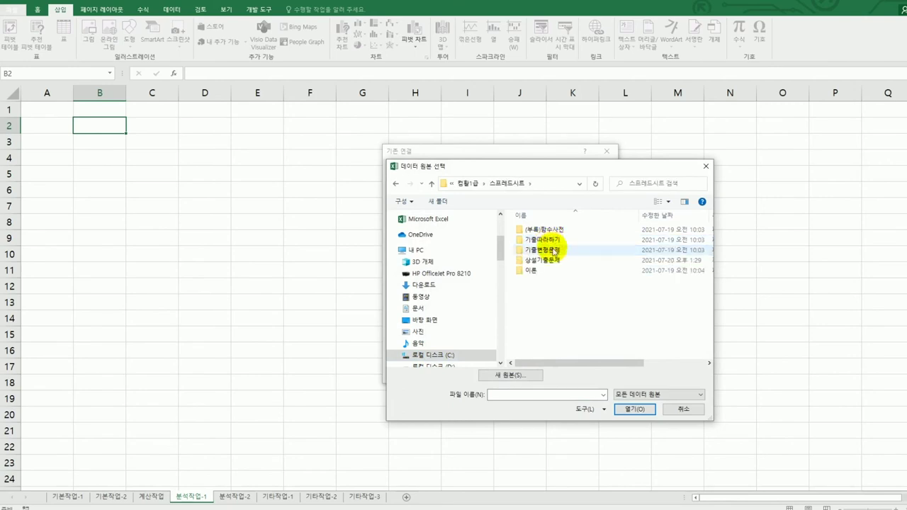
double_click(552, 261)
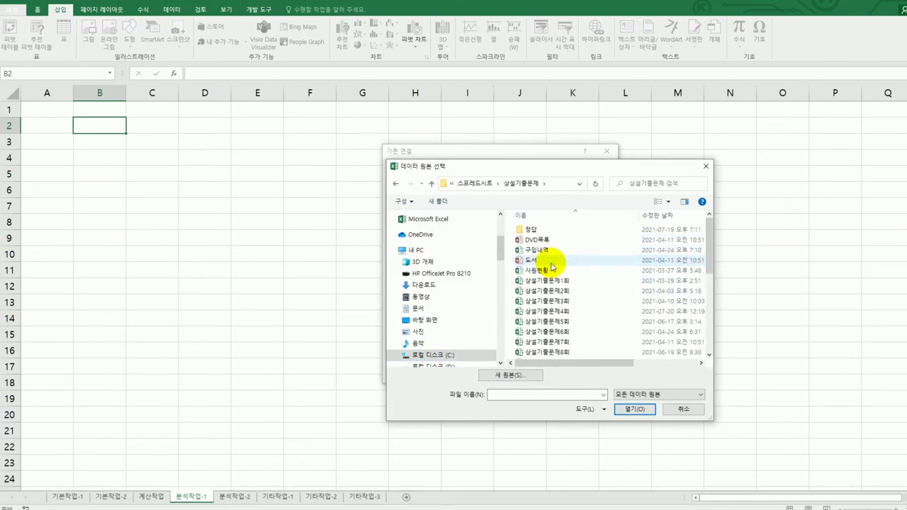
scroll(551, 266, "down", 5)
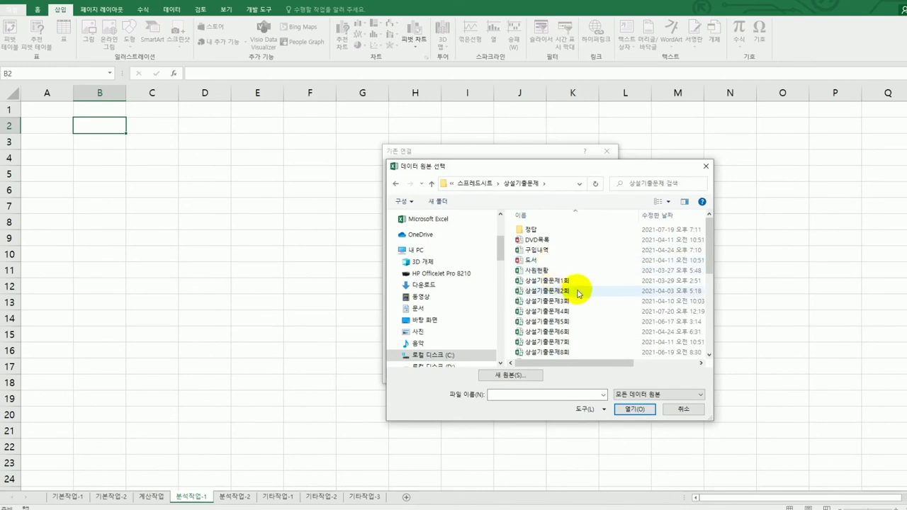
left_click(569, 313)
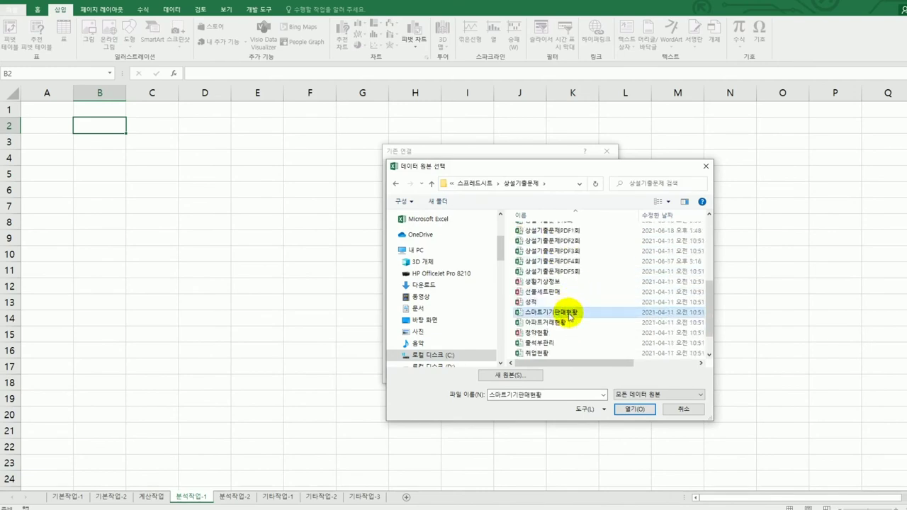
left_click(632, 408)
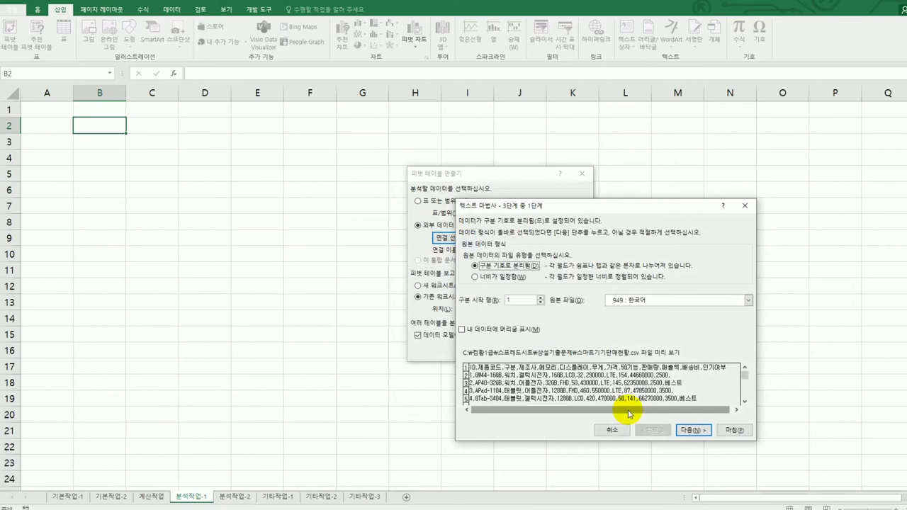
- Mark the imported data as having headers and set comma as its only delimiter instead of tab
left_click(517, 332)
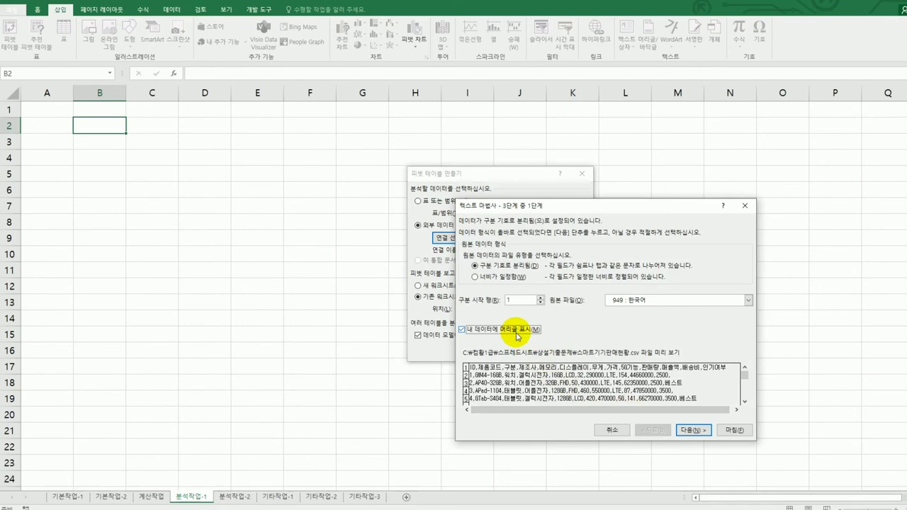
left_click(693, 430)
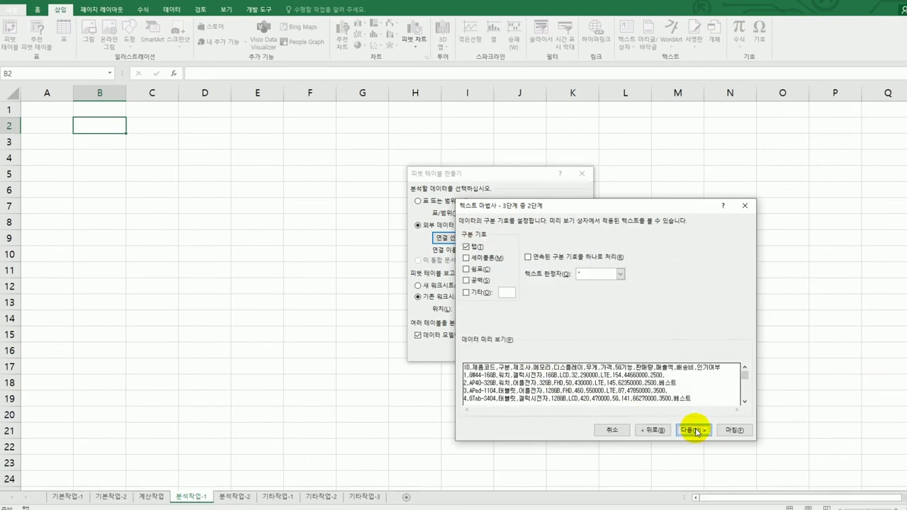
left_click(474, 247)
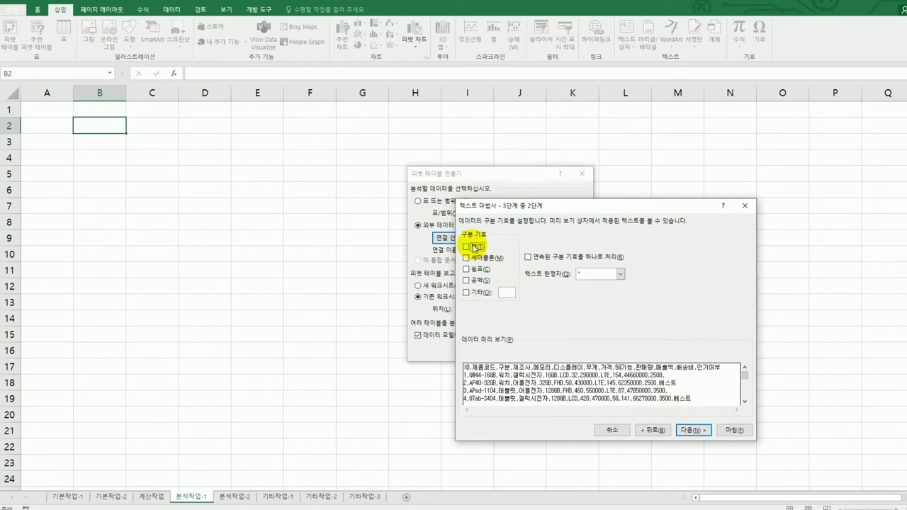
left_click(473, 271)
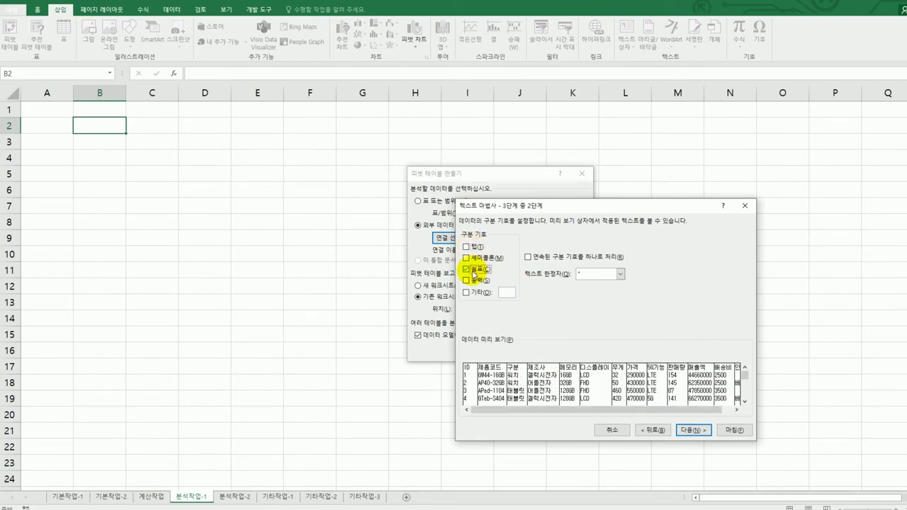
left_click(685, 431)
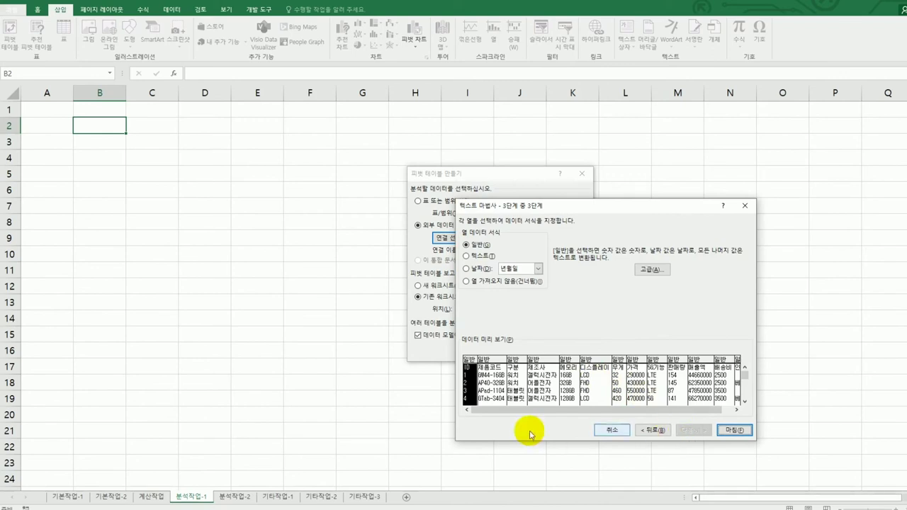
- Exclude the ID, 제품코드, 메모리 and 디스플레이 columns from the text import
left_click(500, 282)
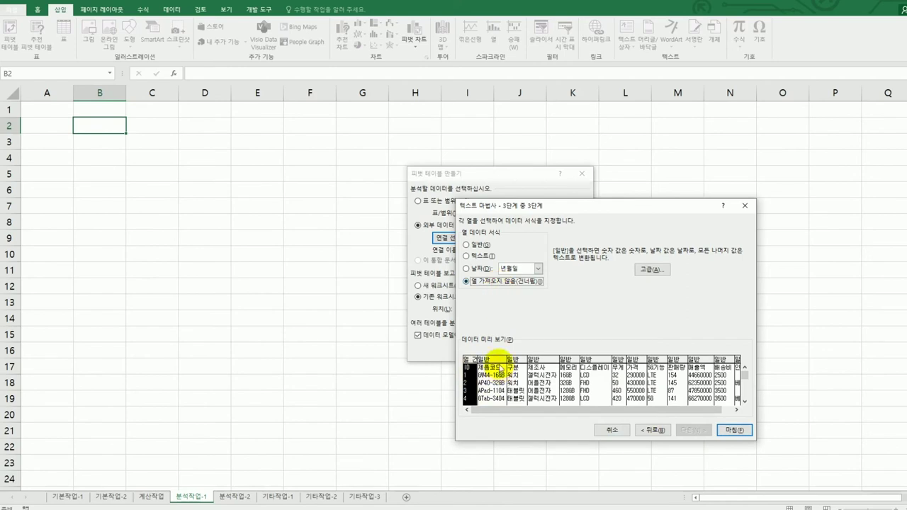
left_click(500, 374)
left_click(506, 284)
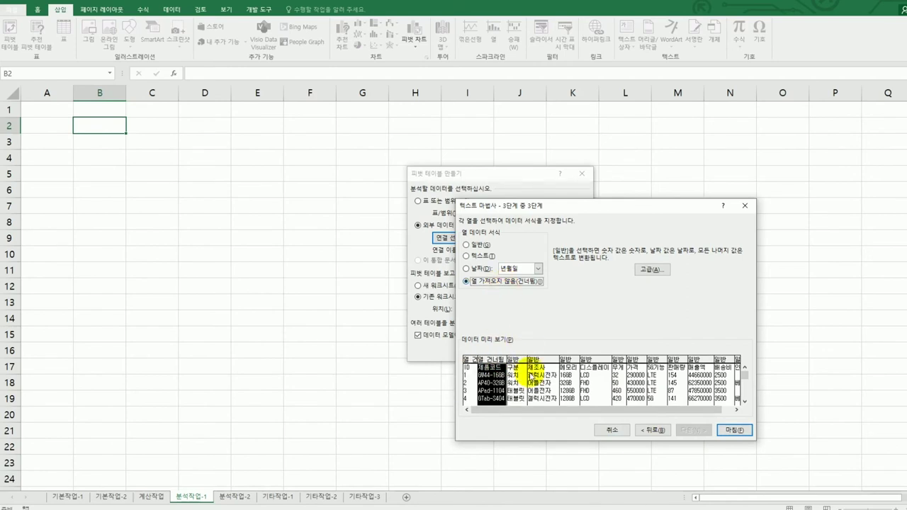
left_click(540, 384)
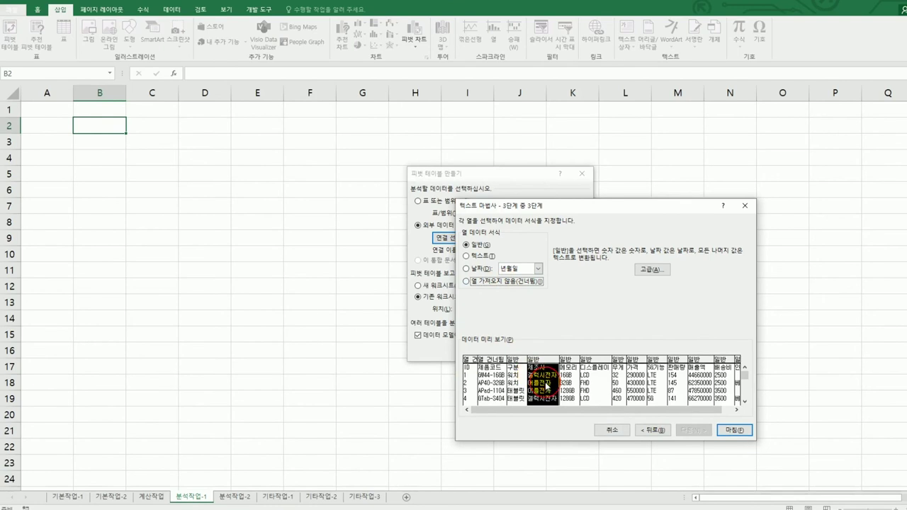
left_click(529, 281)
left_click(600, 392)
left_click(540, 281)
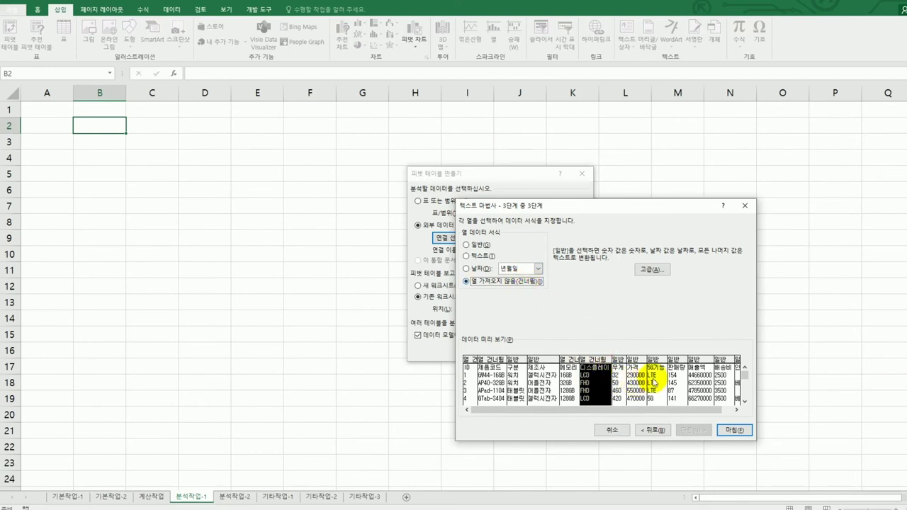
- Exclude the 5G기능, 매출액, 배송비 and last columns from the text import, and create the PivotTable from the remaining data
left_click(652, 377)
left_click(513, 280)
left_click(680, 385)
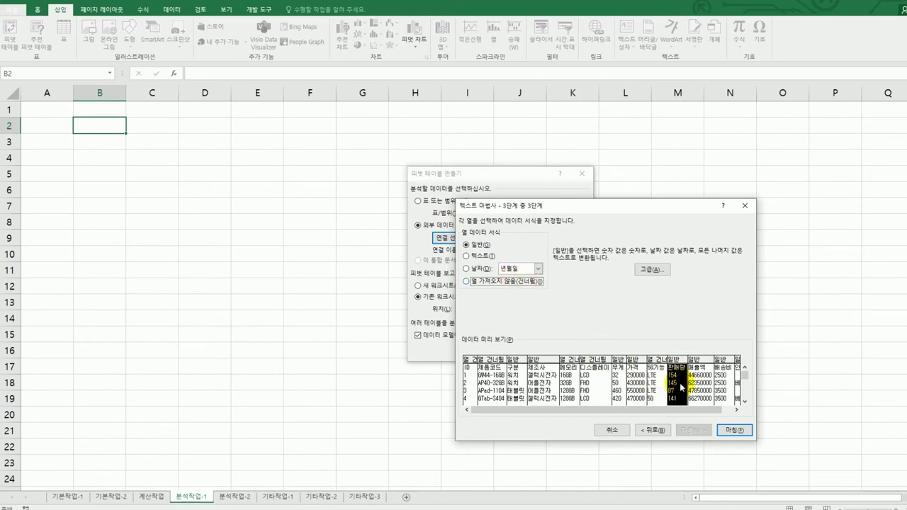
key("Right")
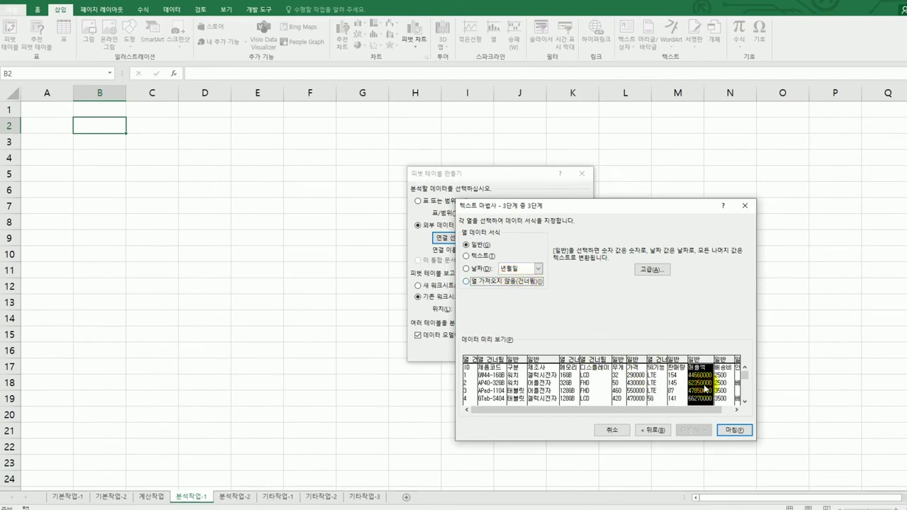
left_click(513, 282)
left_click(728, 380)
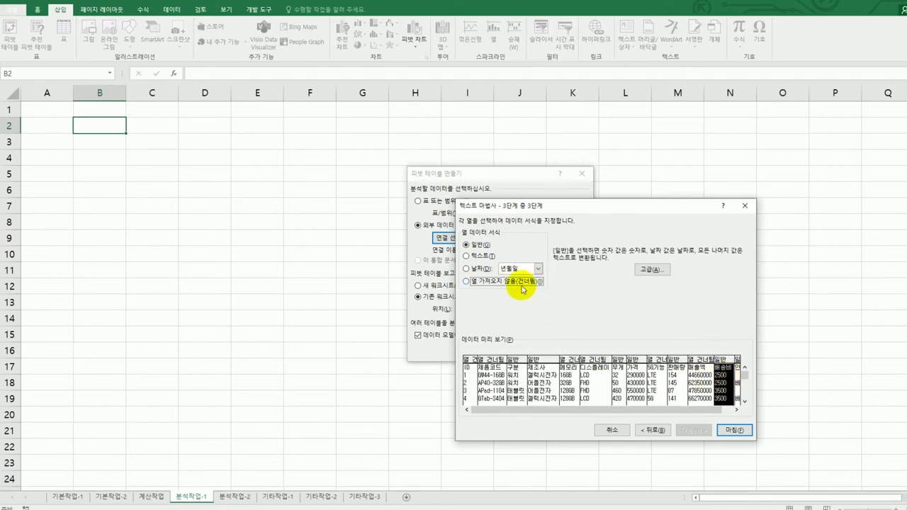
left_click(522, 284)
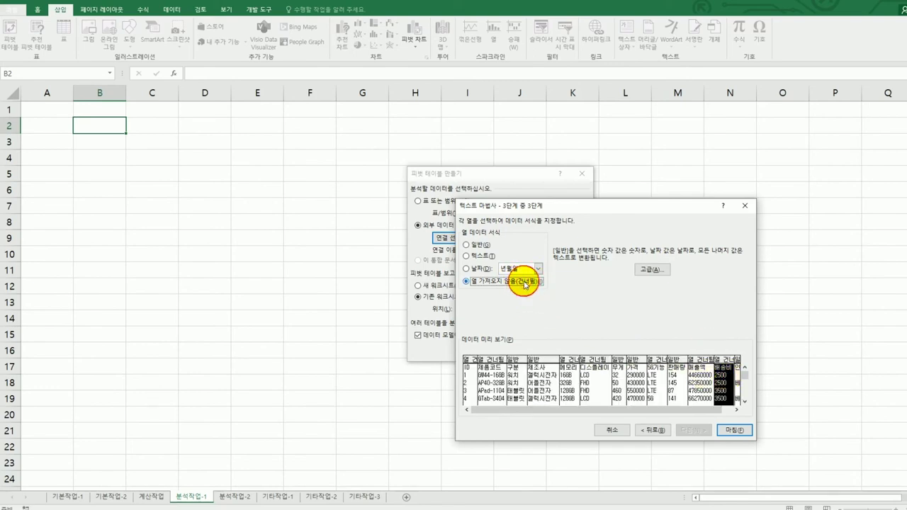
left_click_drag(621, 413, 633, 414)
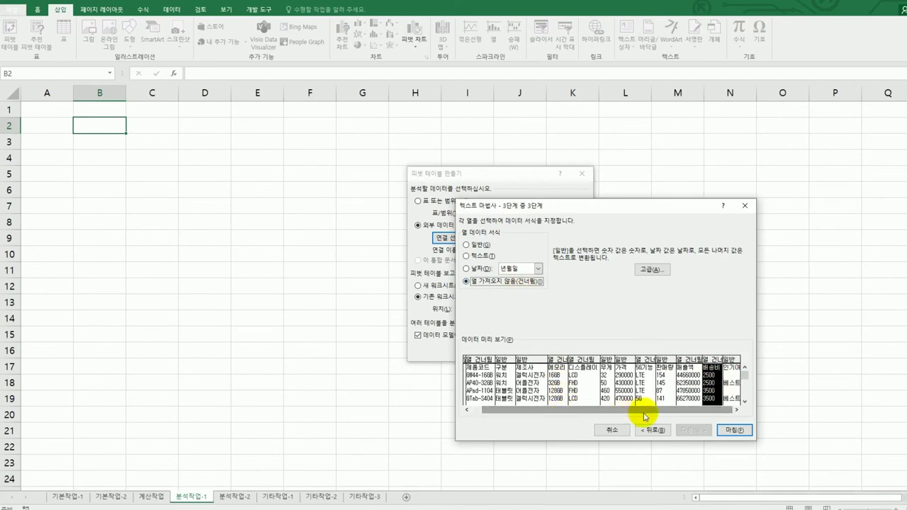
left_click(727, 386)
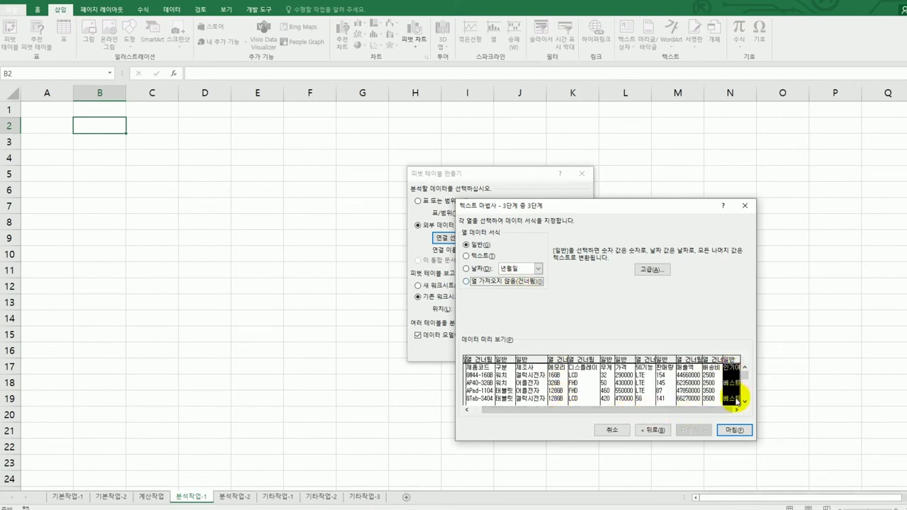
left_click(485, 282)
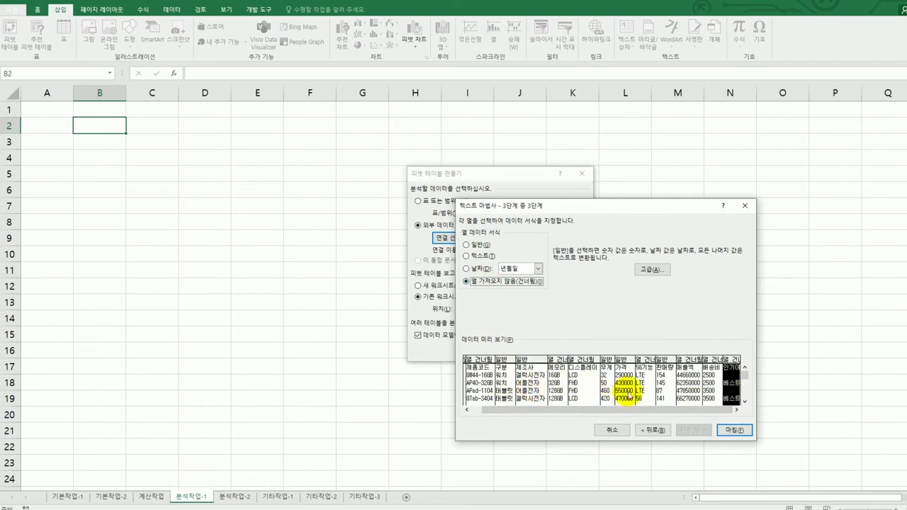
left_click(733, 430)
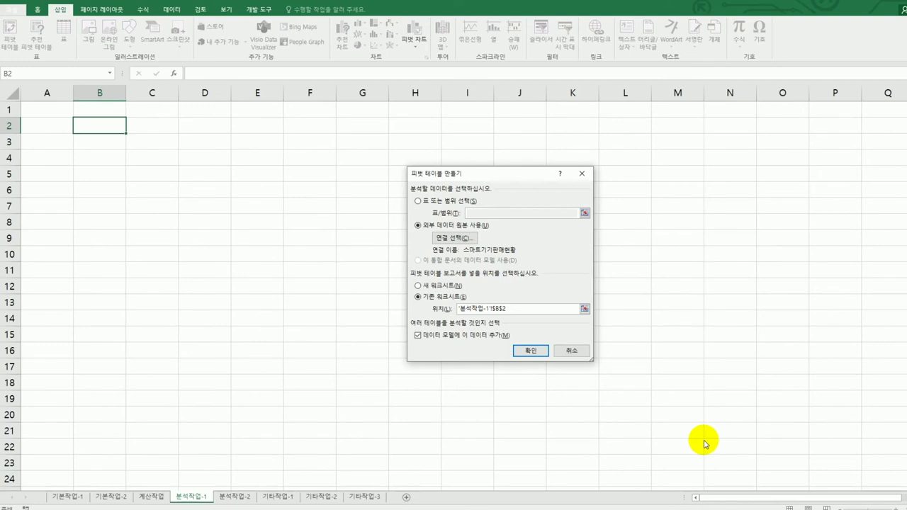
left_click(524, 350)
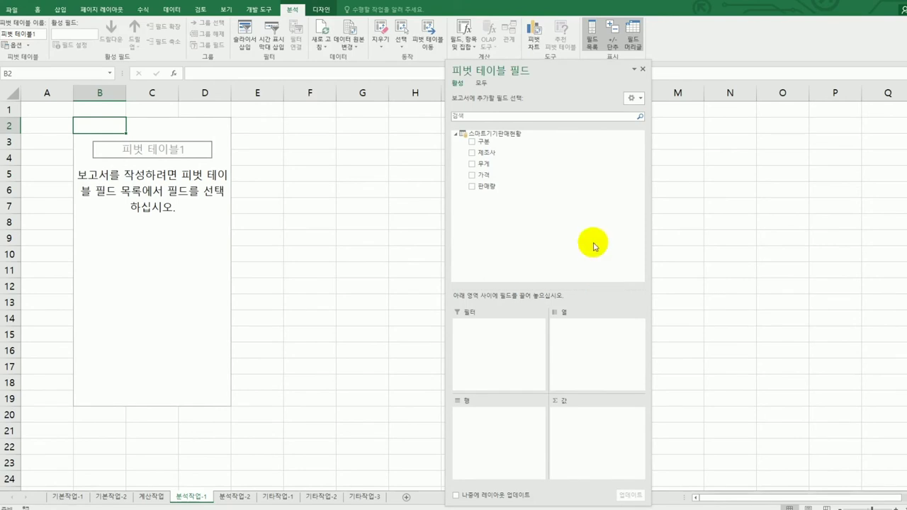
- Lay out the PivotTable with 제조사 as rows, 구분 as columns, and 무게, 가격 and 판매량 as values
left_click_drag(504, 152, 494, 433)
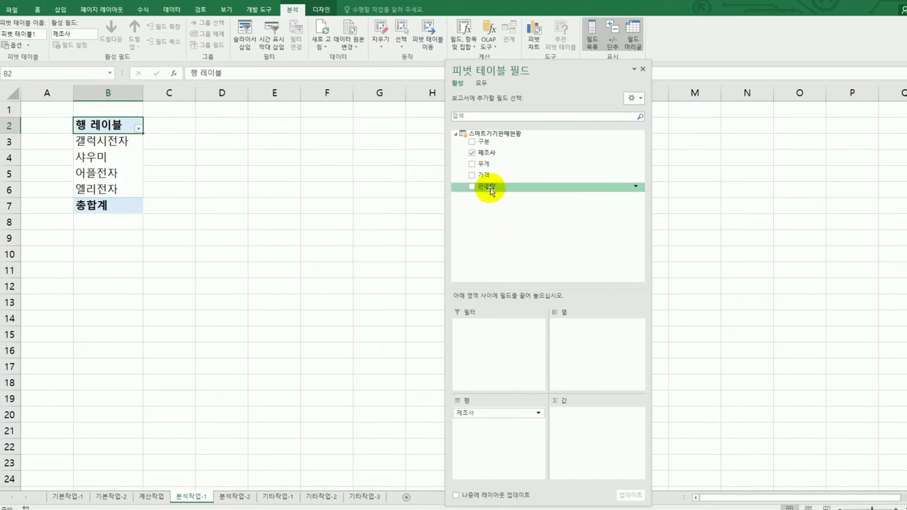
left_click_drag(486, 142, 602, 365)
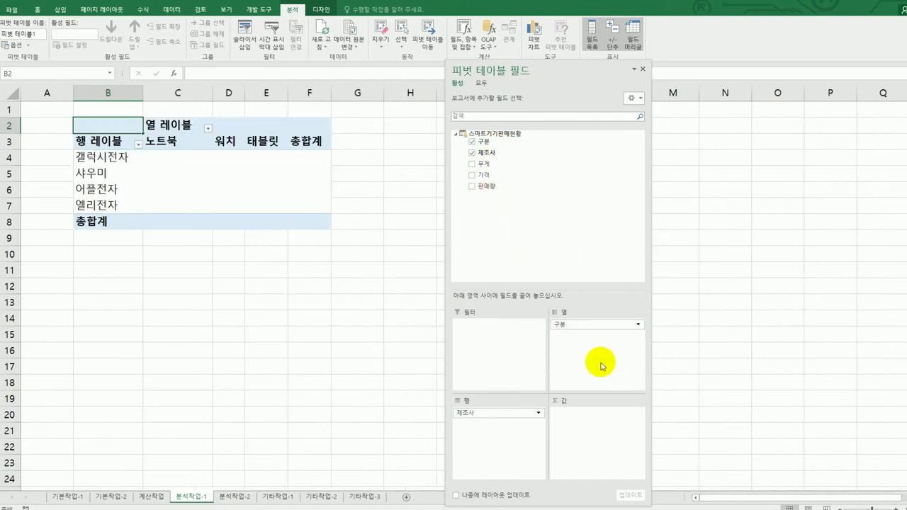
left_click_drag(504, 165, 575, 448)
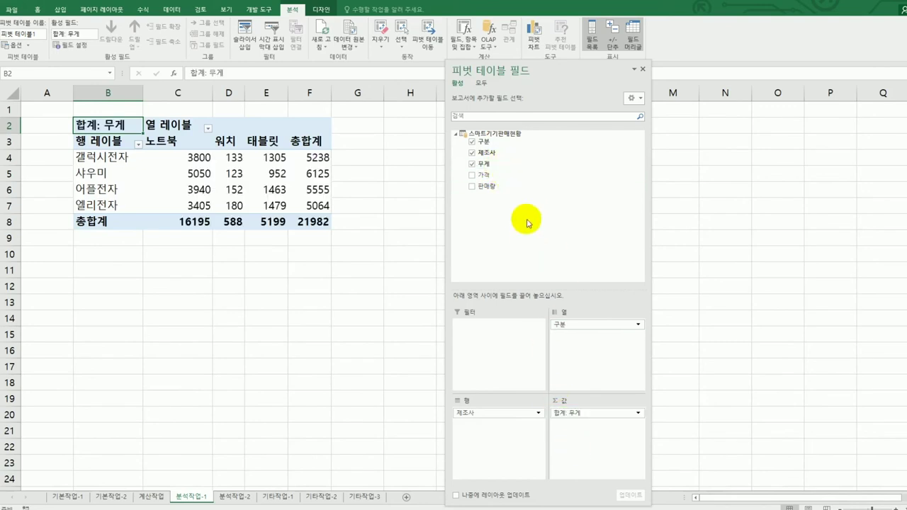
left_click_drag(502, 176, 561, 448)
left_click_drag(506, 186, 580, 454)
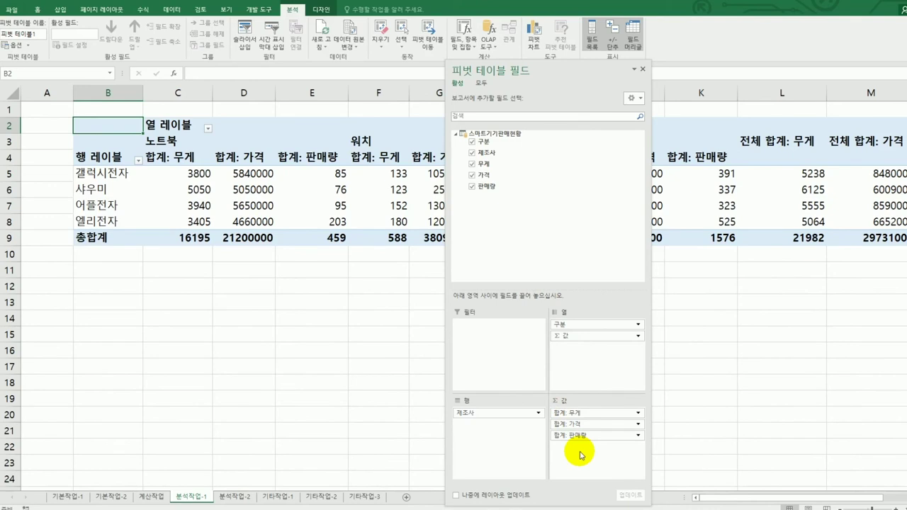
- Show the PivotTable report in outline form and move the Σ 값 field from the columns to the rows below 제조사
left_click(321, 11)
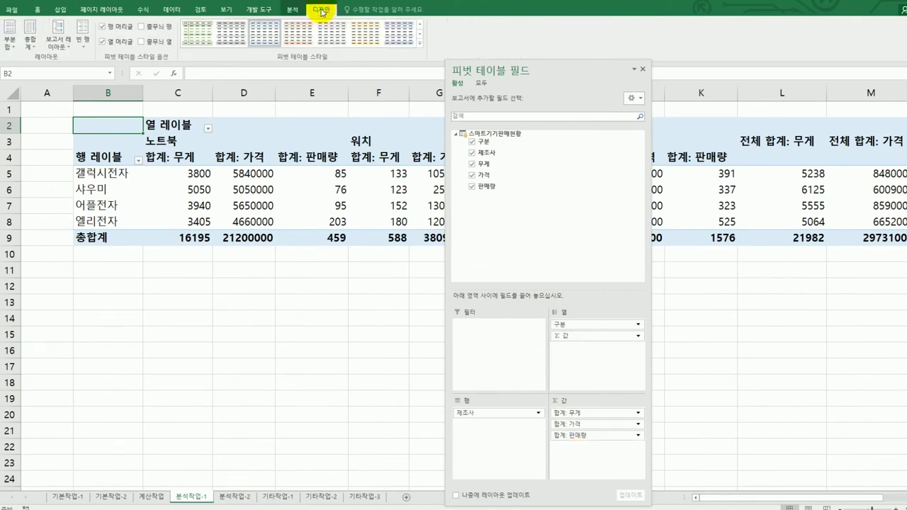
left_click(58, 41)
left_click(79, 85)
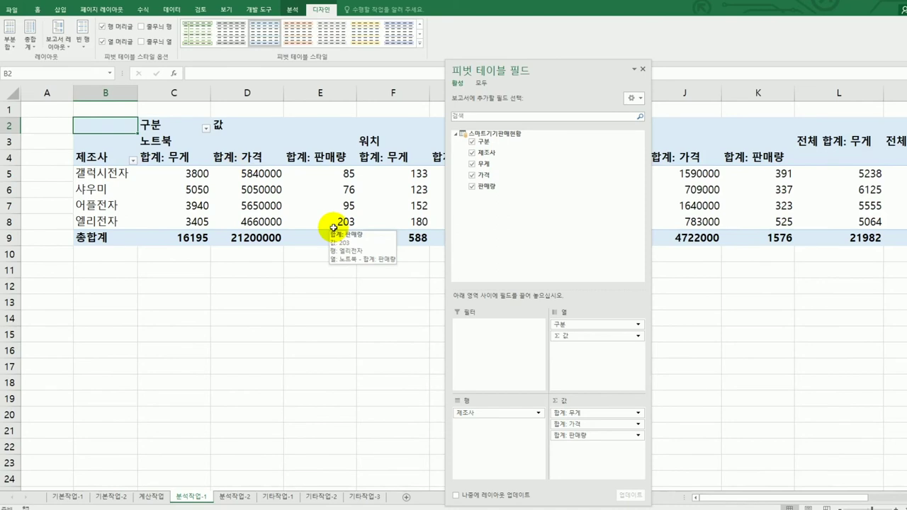
left_click_drag(560, 336, 511, 444)
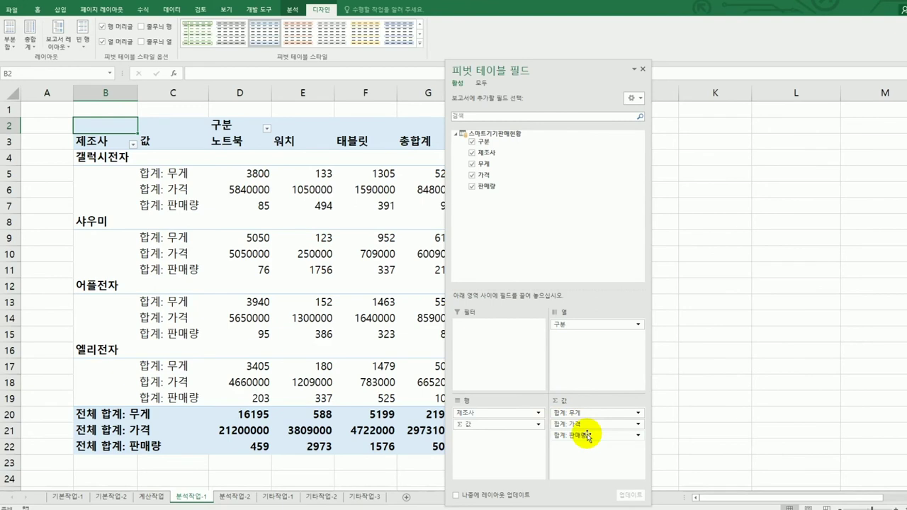
- Summarize the 무게 value field by average and format it as a number with 0 decimals and a thousands separator
left_click(177, 173)
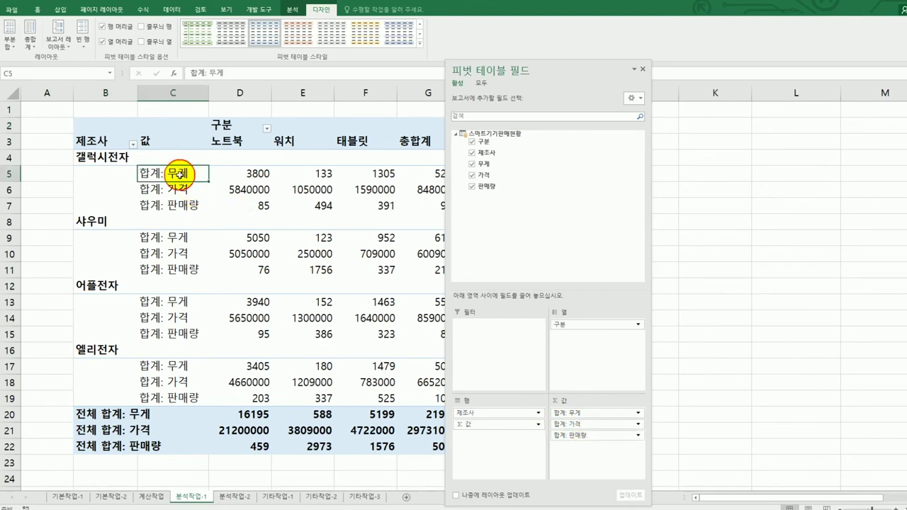
double_click(177, 173)
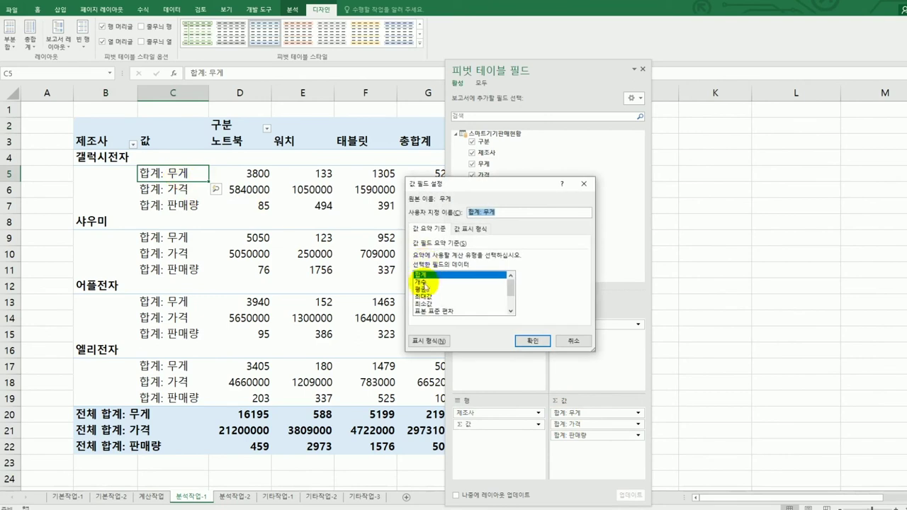
left_click(424, 289)
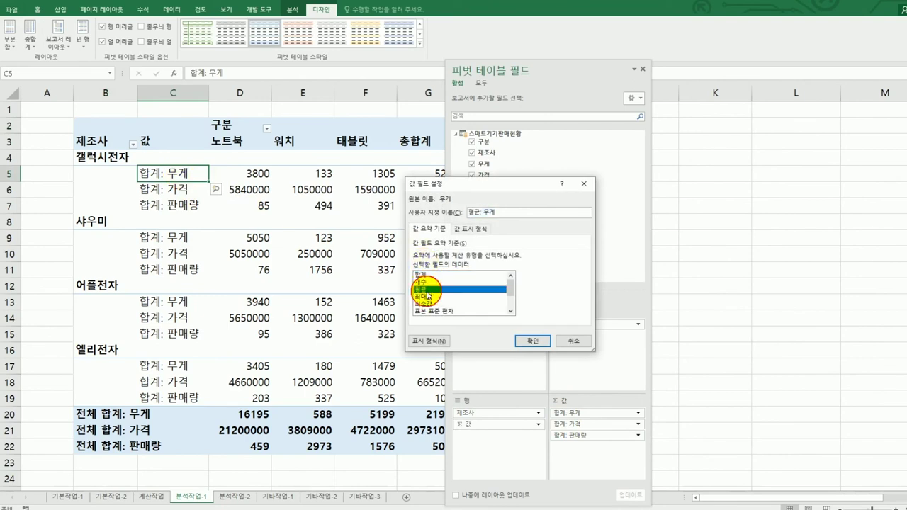
left_click(434, 342)
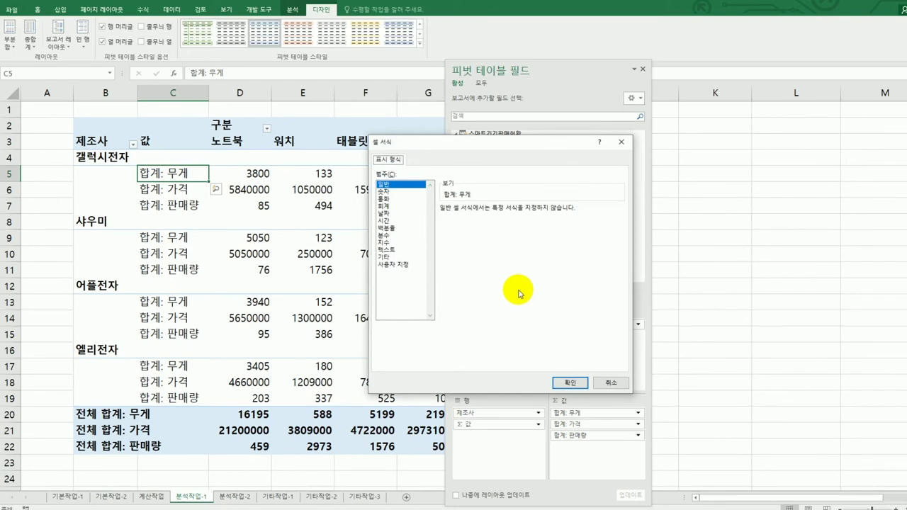
left_click(398, 191)
left_click(447, 224)
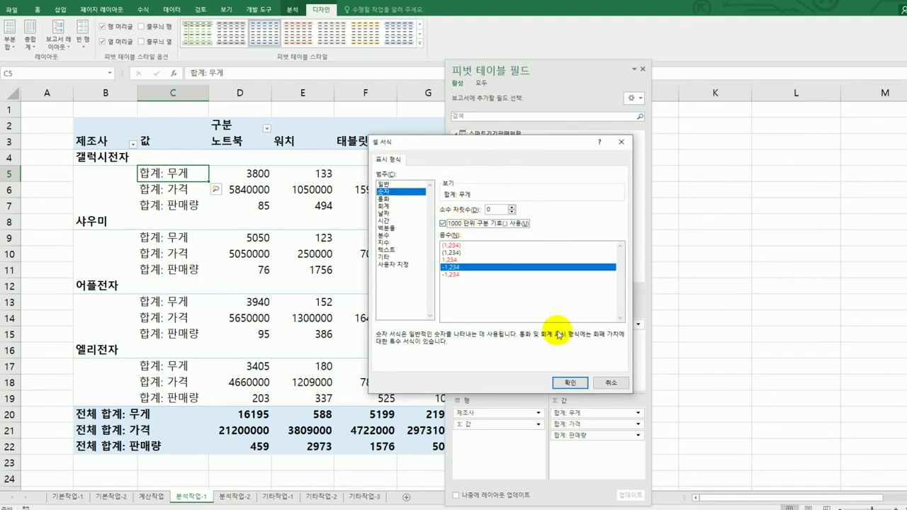
left_click(561, 384)
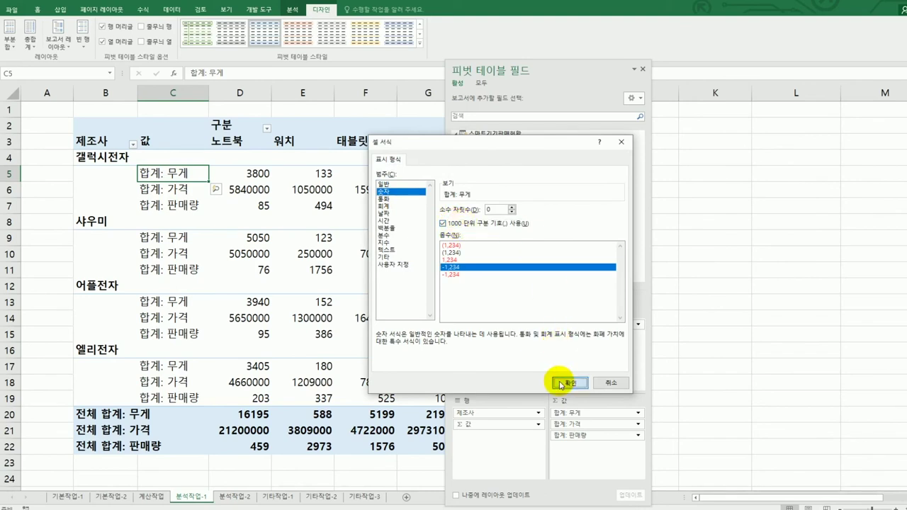
left_click(530, 347)
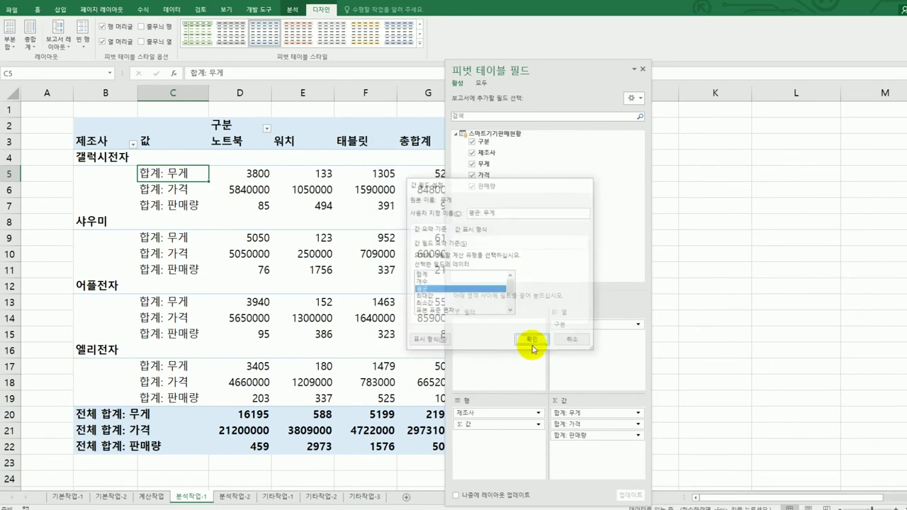
- Summarize the 가격 value field by average and format it as a number with 0 decimals and a thousands separator
left_click(177, 190)
double_click(177, 190)
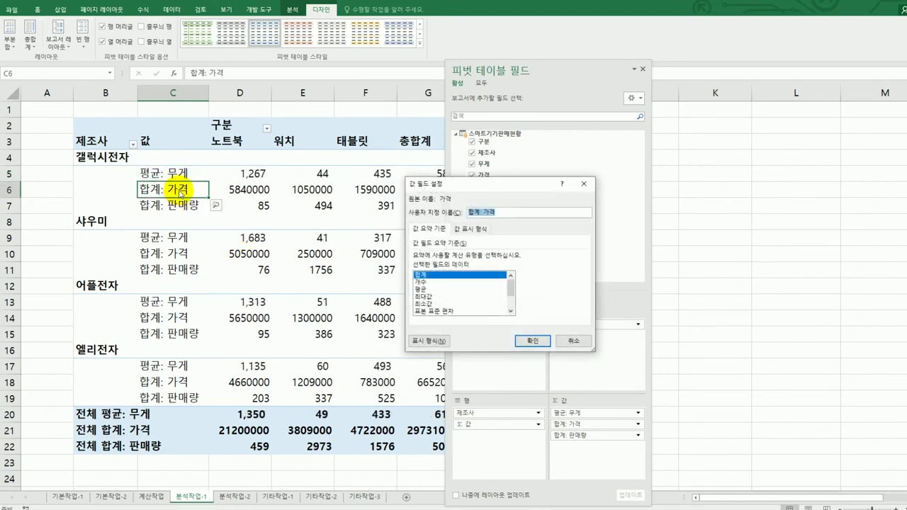
left_click(445, 291)
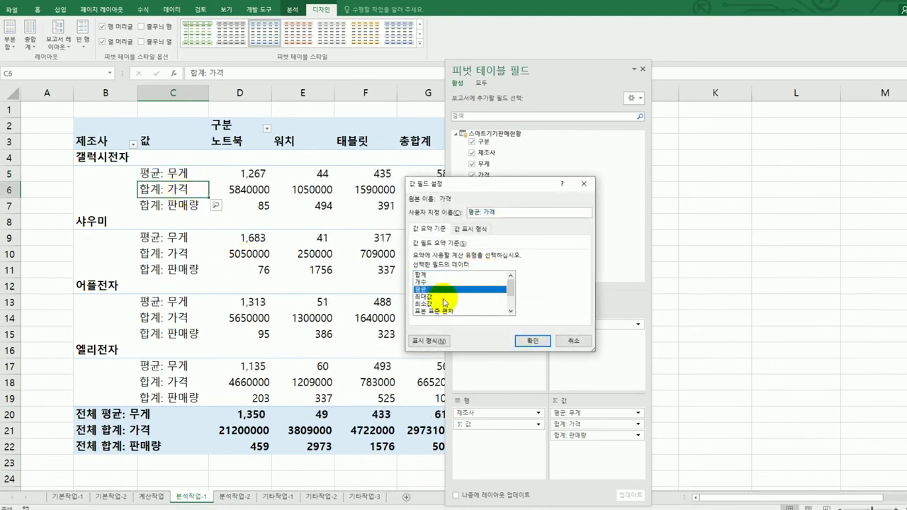
left_click(430, 341)
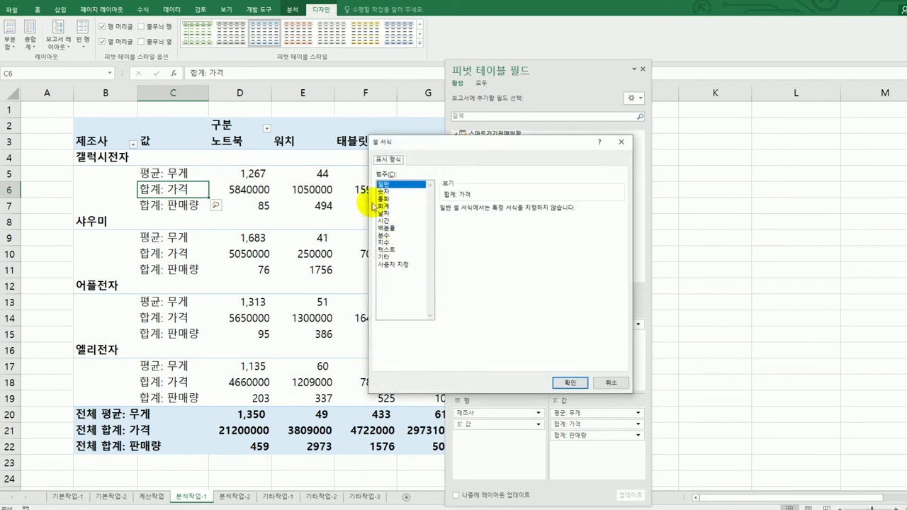
left_click(386, 191)
left_click(455, 223)
left_click(573, 384)
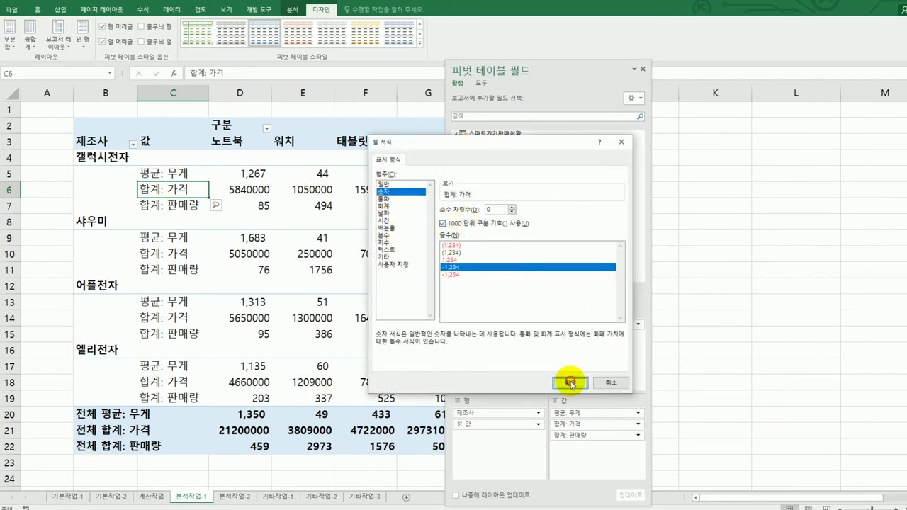
left_click(539, 341)
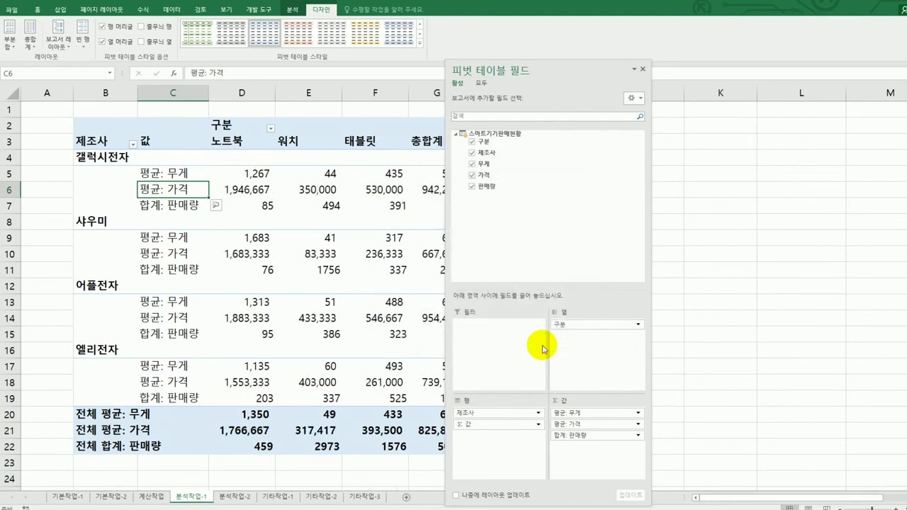
- Summarize the 판매량 value field by average and format it as a number with 0 decimals and a thousands separator
double_click(184, 208)
left_click(425, 289)
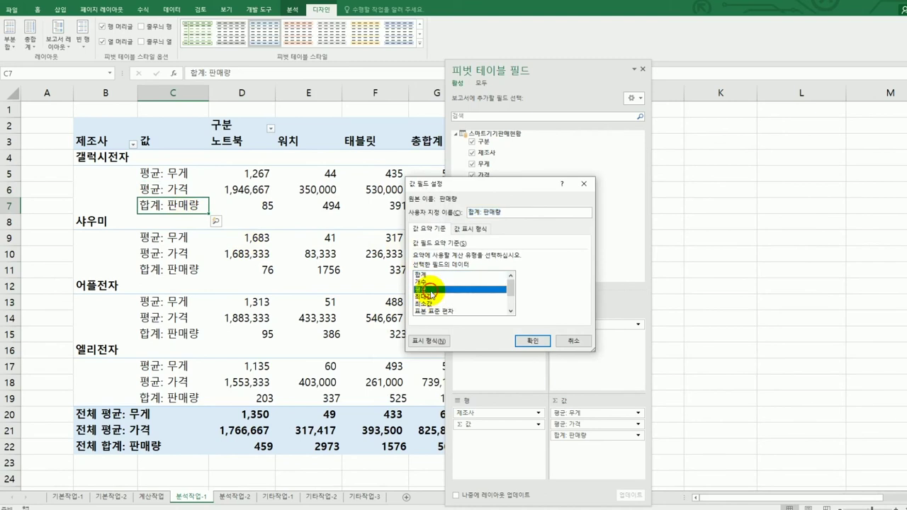
left_click(429, 340)
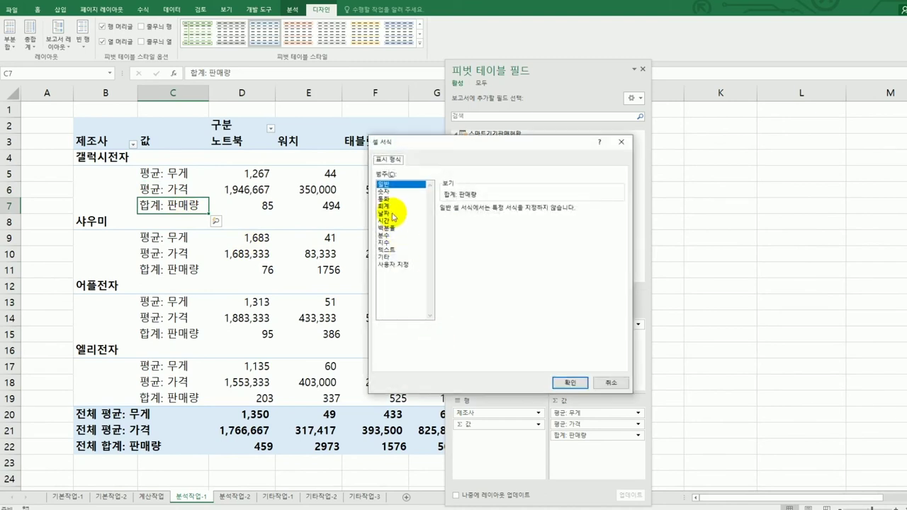
left_click(390, 191)
left_click(458, 225)
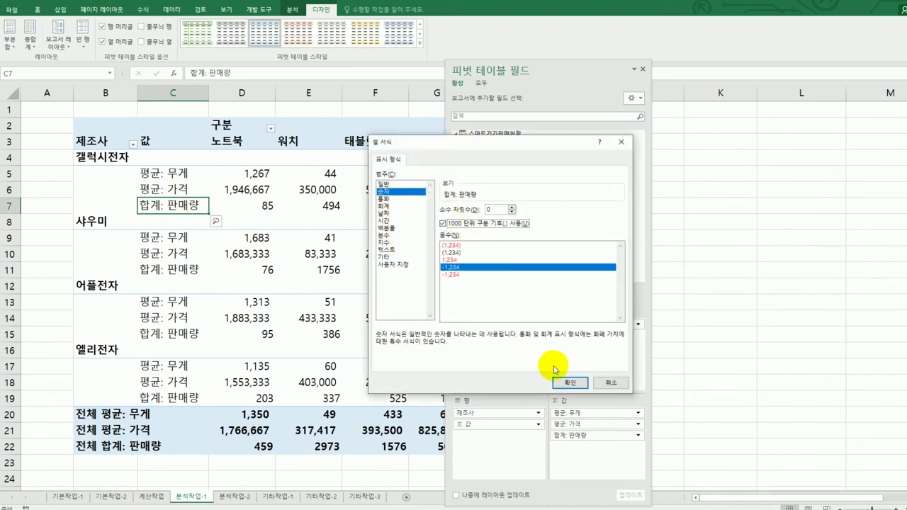
left_click(570, 383)
left_click(533, 341)
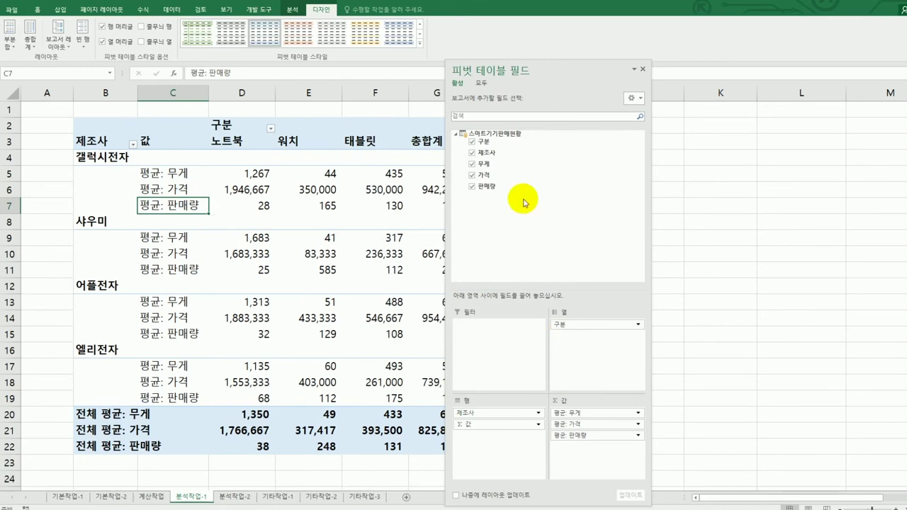
- Close the PivotTable field list and turn on grand totals for rows only
left_click(641, 70)
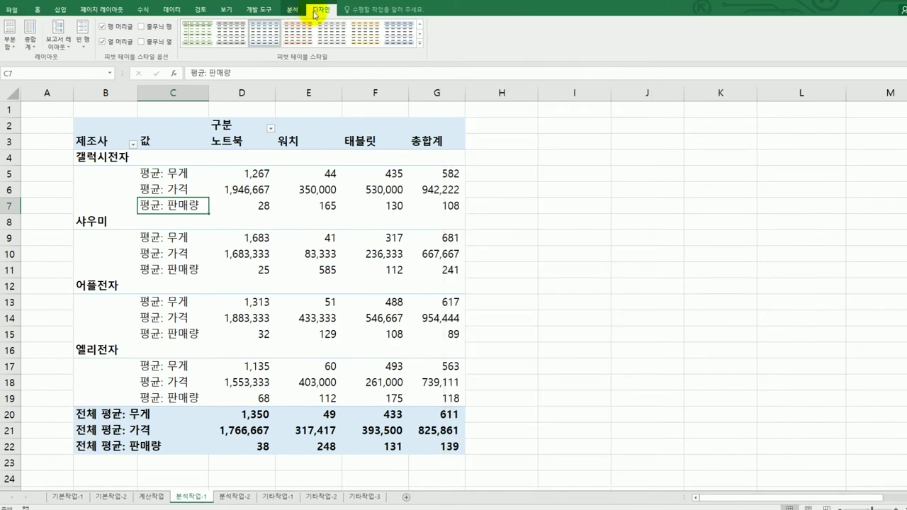
left_click(30, 42)
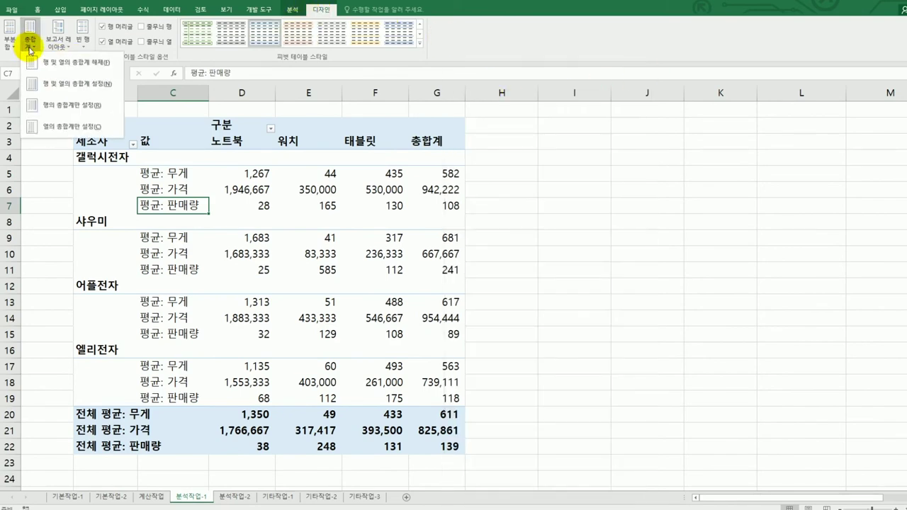
left_click(63, 112)
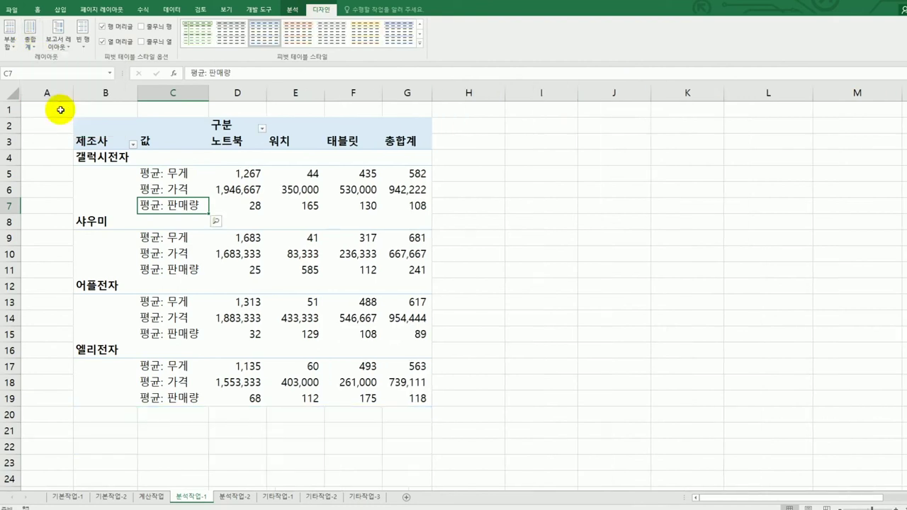
- Apply the orange style from the first row of the 보통 group to the PivotTable
left_click(420, 45)
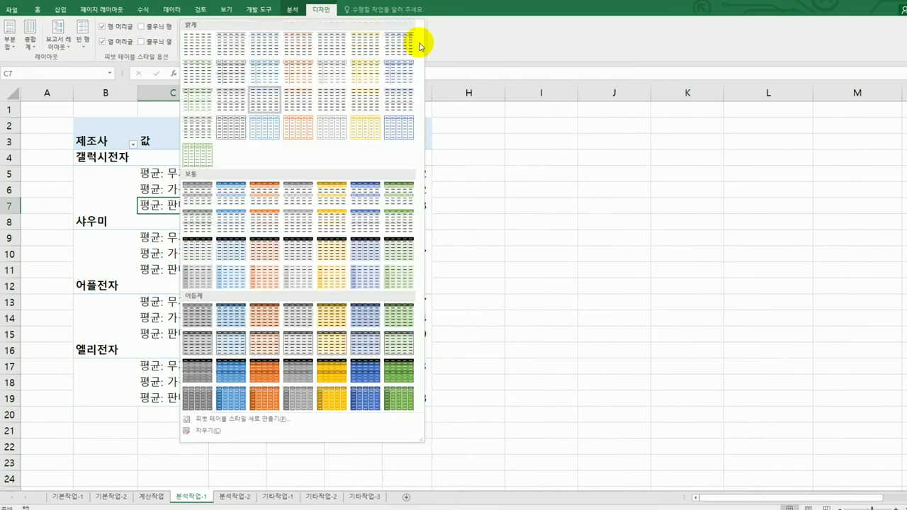
left_click(256, 196)
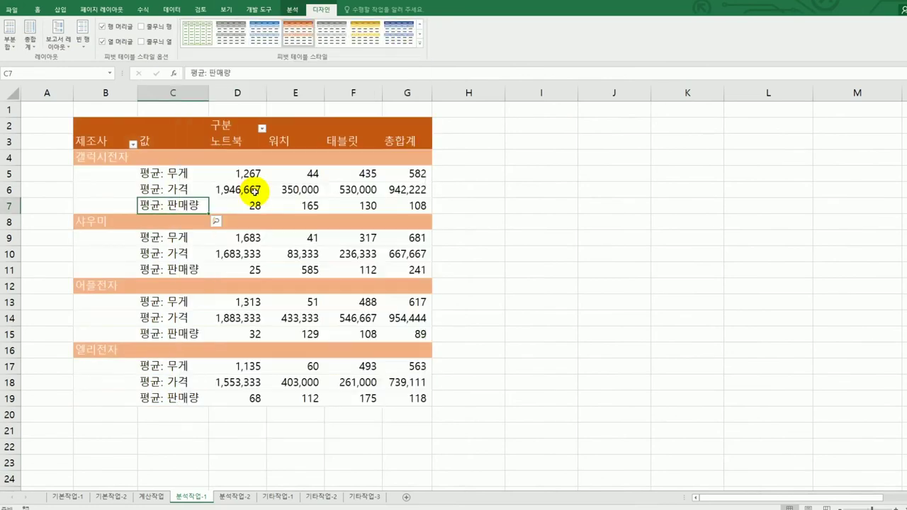
left_click(600, 322)
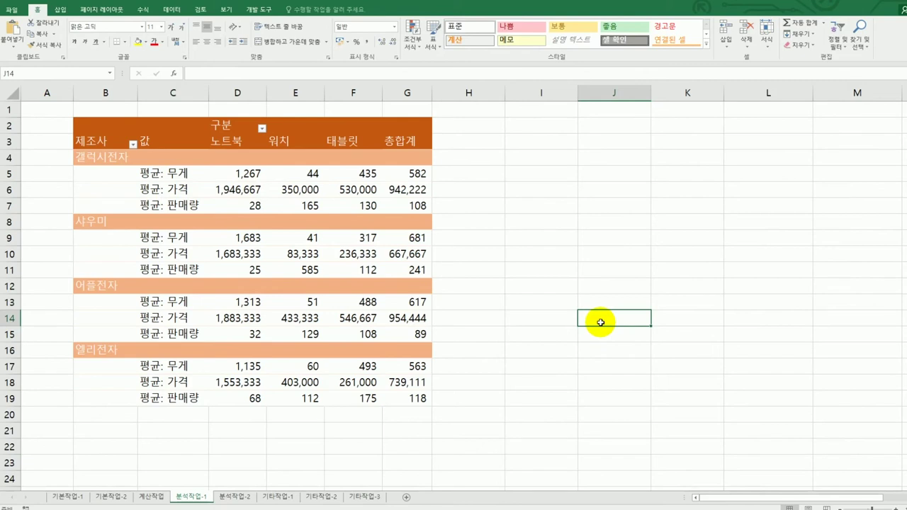
- On 분석작업-2, add list data validation to the 기기종류 cells B3:B11 and B15:B23 with the source 노트북,워치,태블릿
left_click(238, 497)
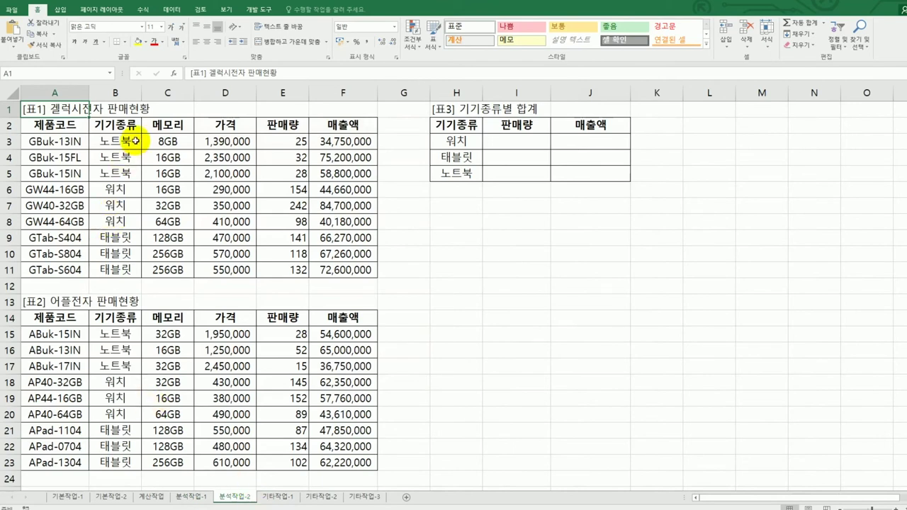
left_click_drag(128, 141, 125, 269)
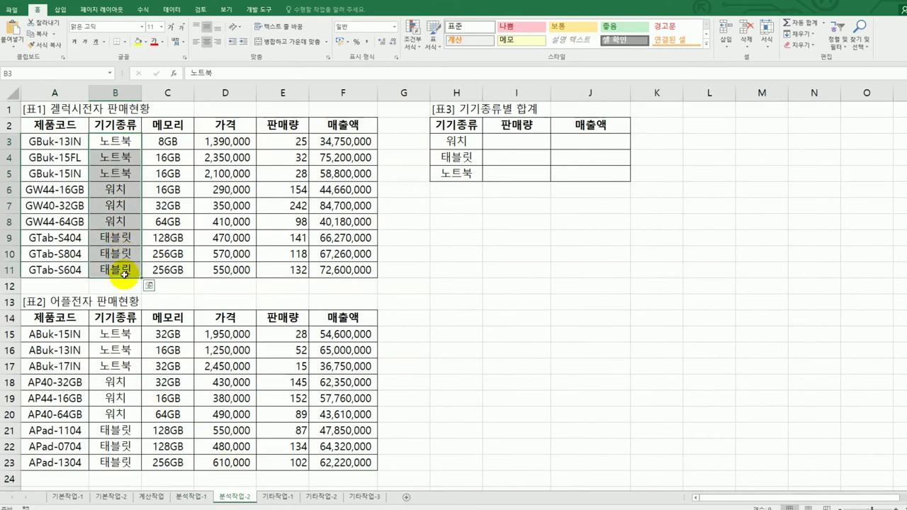
left_click(118, 331, "ctrl")
left_click_drag(124, 366, 129, 455)
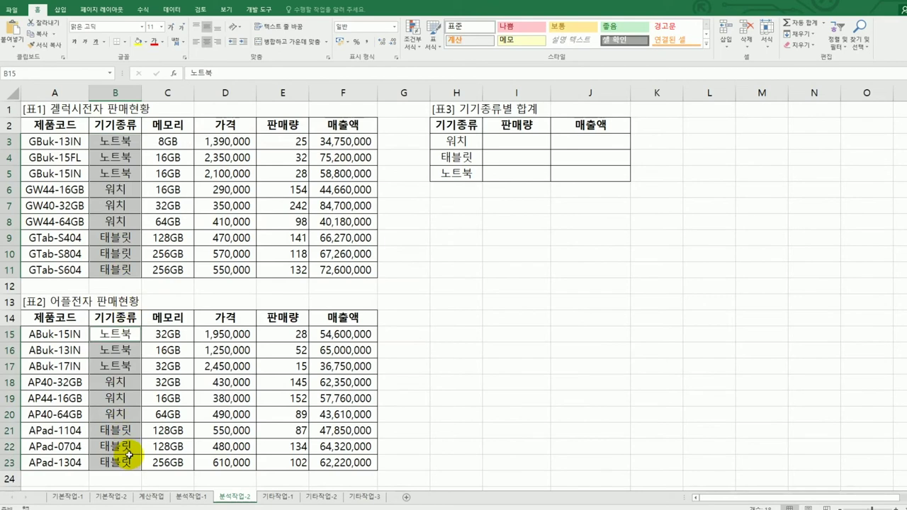
left_click(169, 12)
left_click(468, 29)
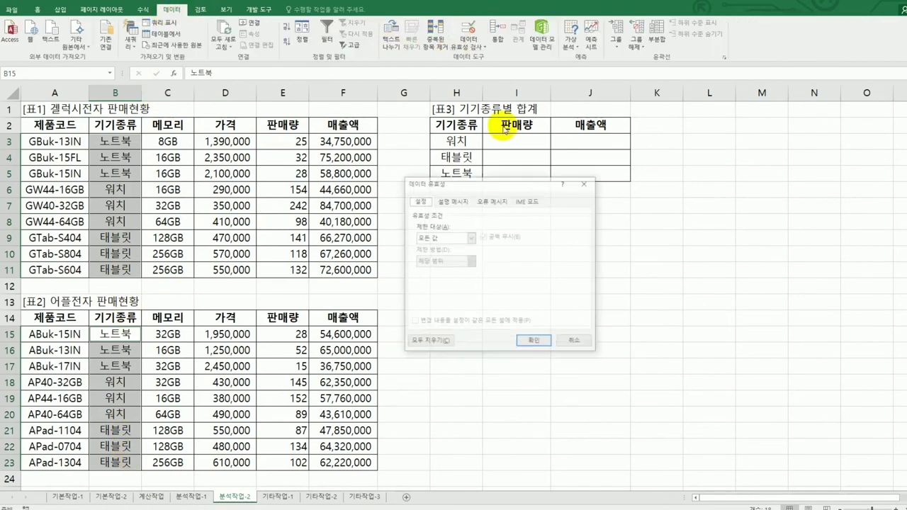
left_click(465, 240)
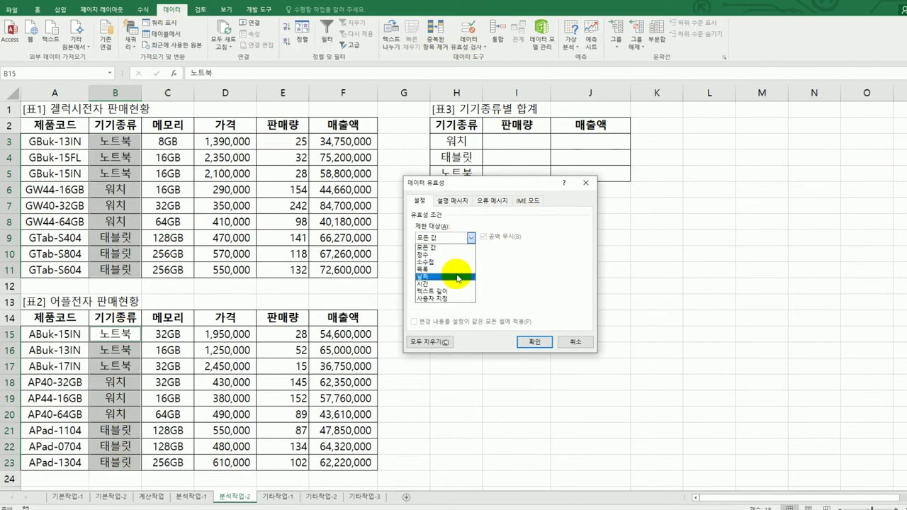
left_click(456, 270)
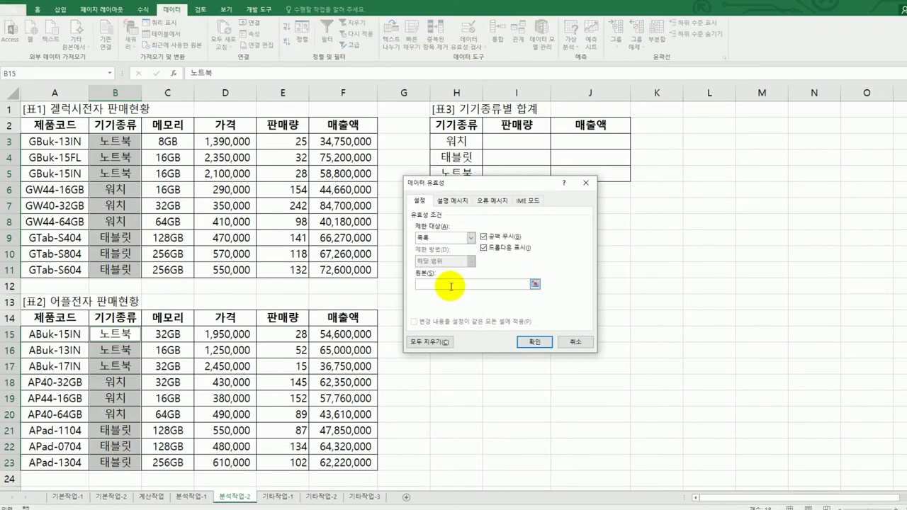
type("ㄴ")
type("노트북")
type(",워치")
type(",태블릿")
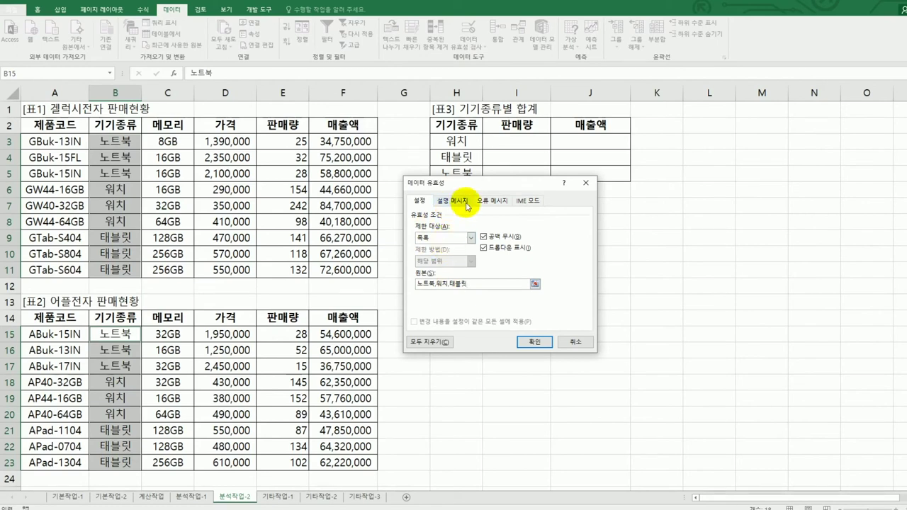
- Give the validation an input message titled 기기종류 with the text "목록에서 선택하고 목록에 없으면 직접 입력하시오."
left_click(460, 202)
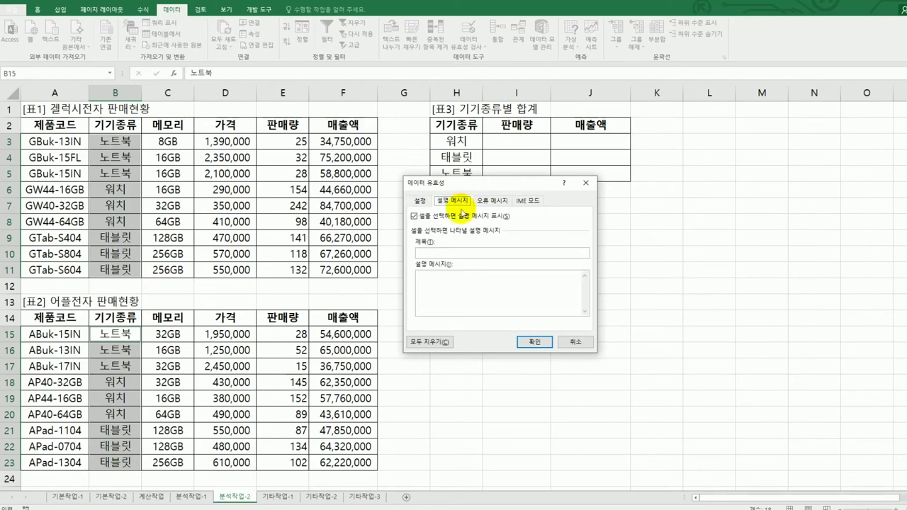
left_click(447, 251)
type("기기종류")
key("Tab")
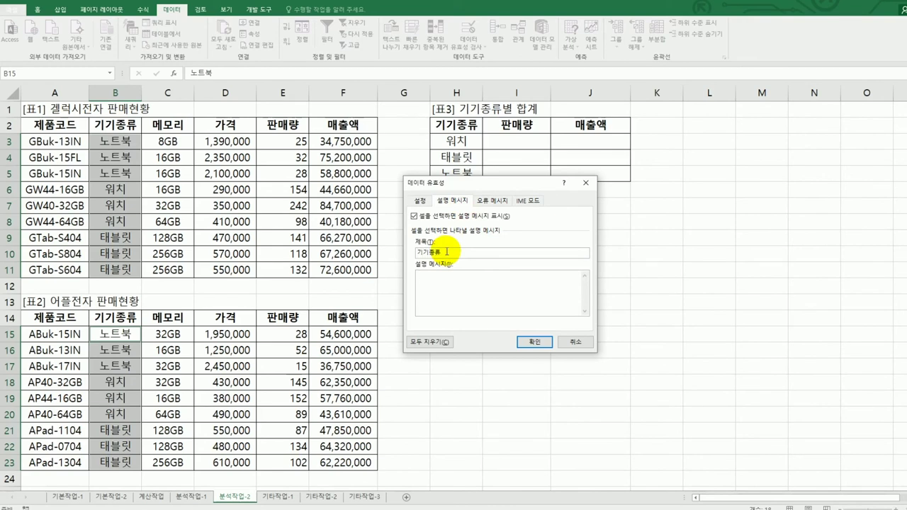
type("목록에서 선택하고 목록에 없으면 직접 ")
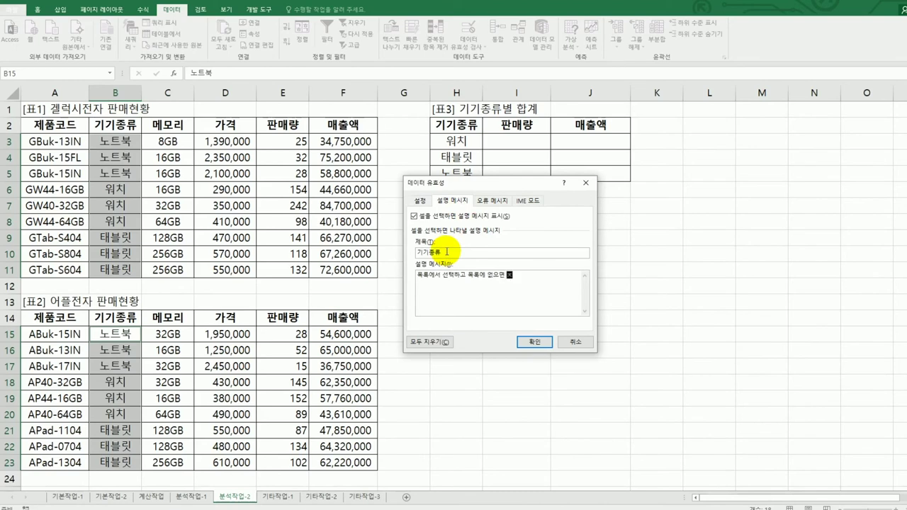
type("입력하시오.")
- Turn off the validation's error message for invalid data and review the input message
left_click(510, 200)
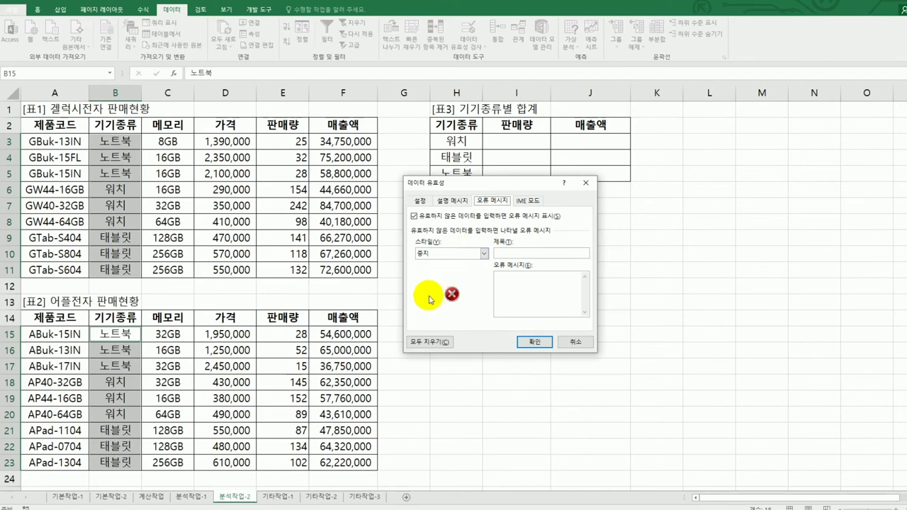
left_click(471, 217)
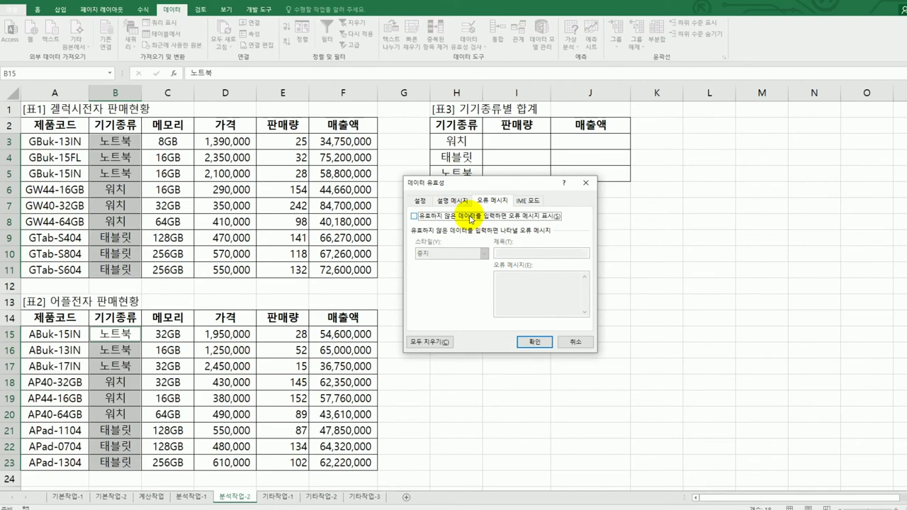
left_click(471, 217)
left_click(471, 217)
left_click(461, 201)
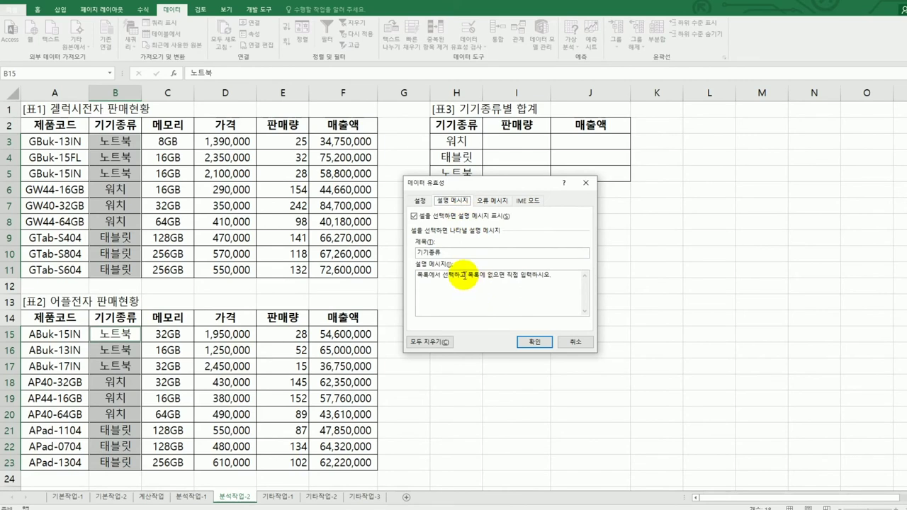
left_click(467, 276)
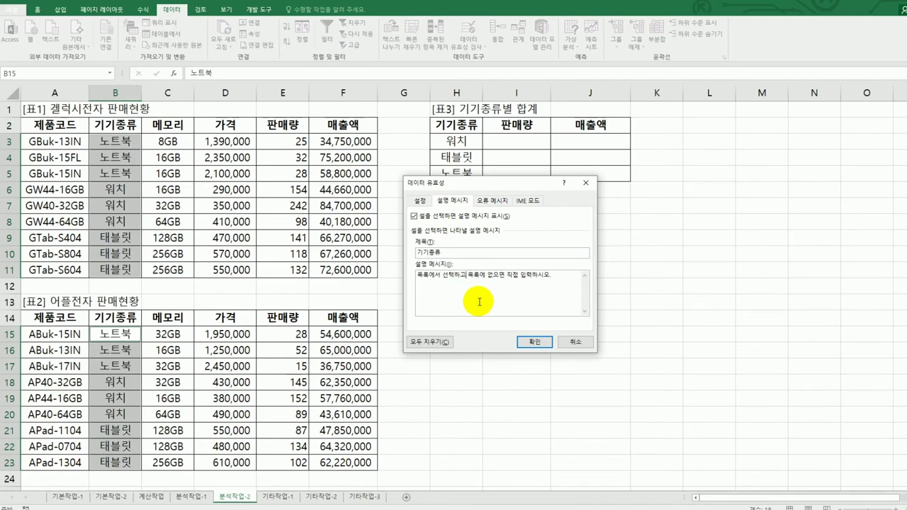
- Set the validation's IME mode to 한글 and apply the validation settings
left_click(524, 201)
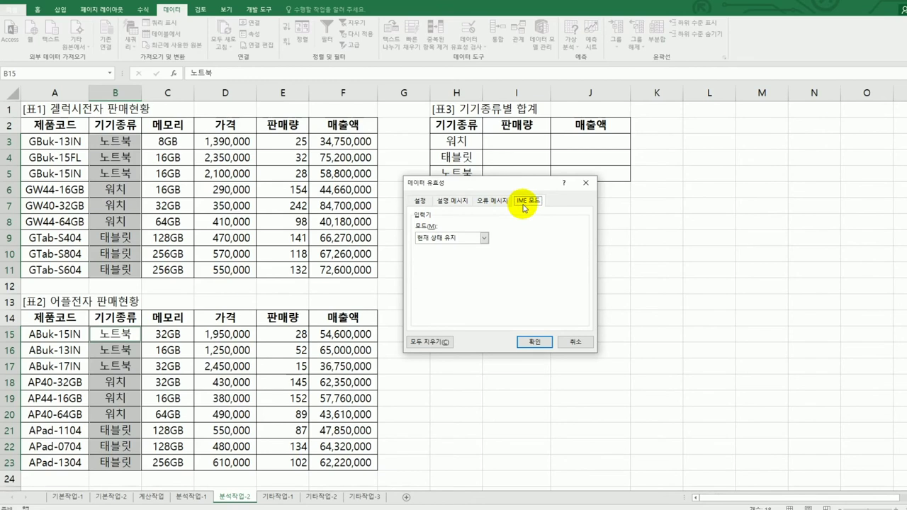
left_click(485, 239)
left_click(466, 277)
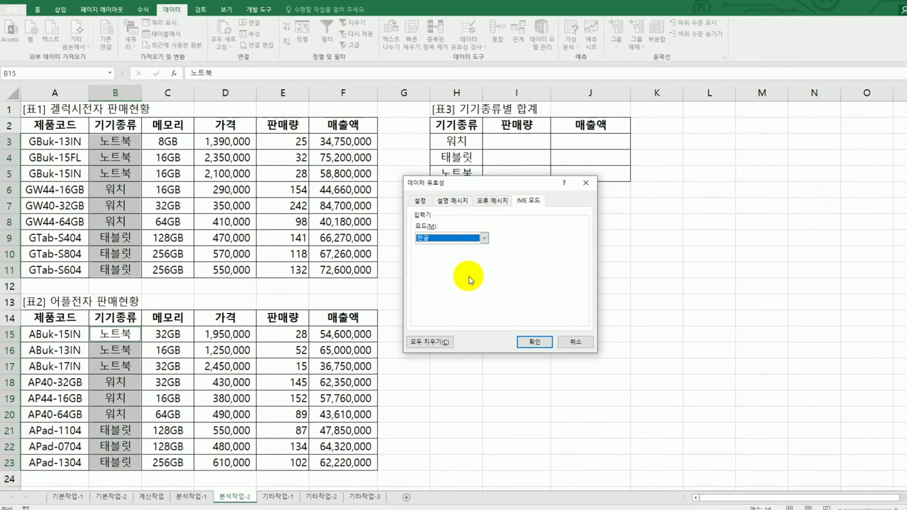
left_click(532, 341)
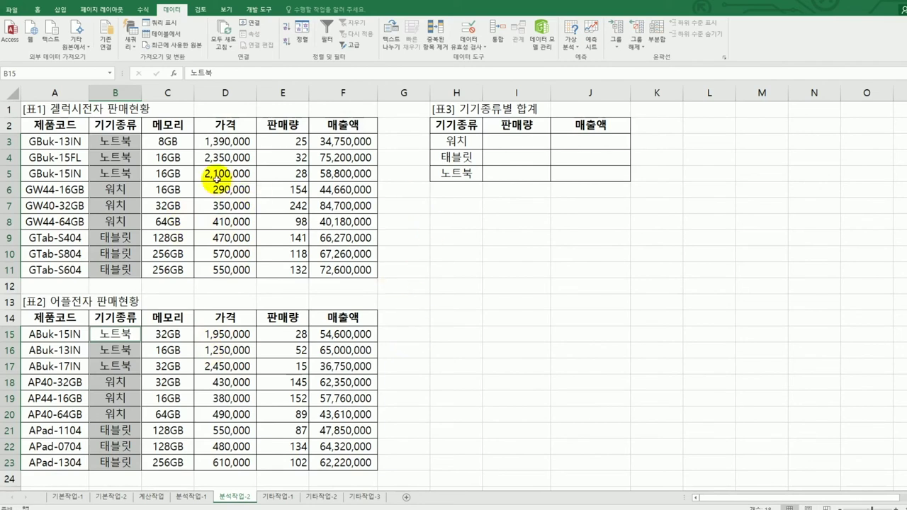
- Start a 합계 consolidation into H2:J5 of 표3, adding B2:F11 and B14:F23 as reference ranges
left_click_drag(452, 124, 591, 173)
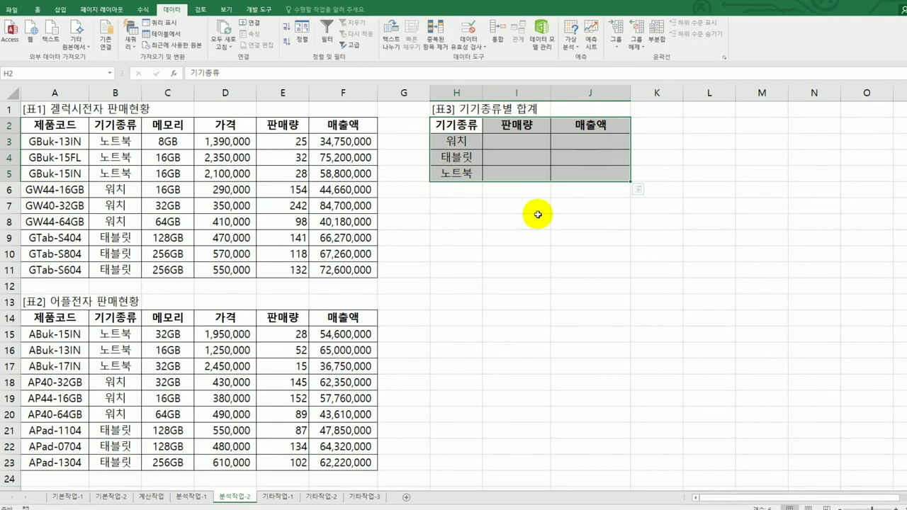
left_click(499, 39)
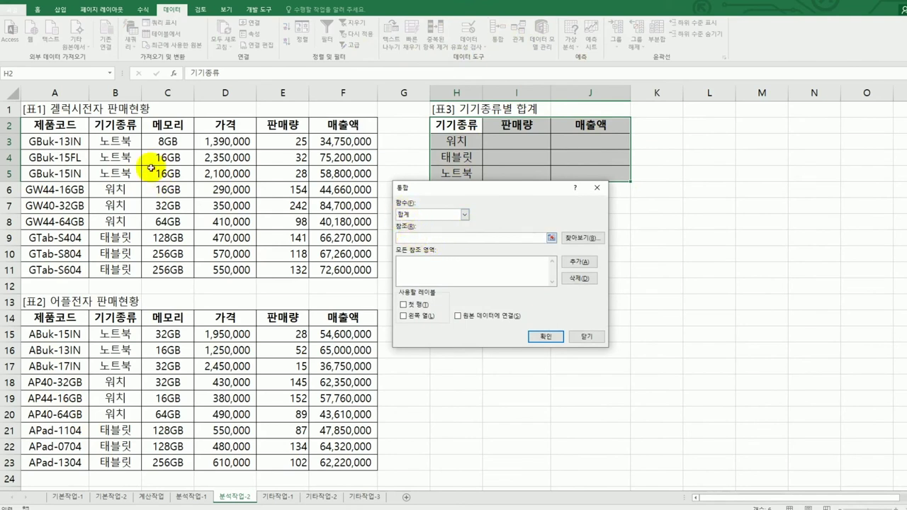
left_click(112, 124)
left_click_drag(111, 124, 358, 269)
left_click(574, 261)
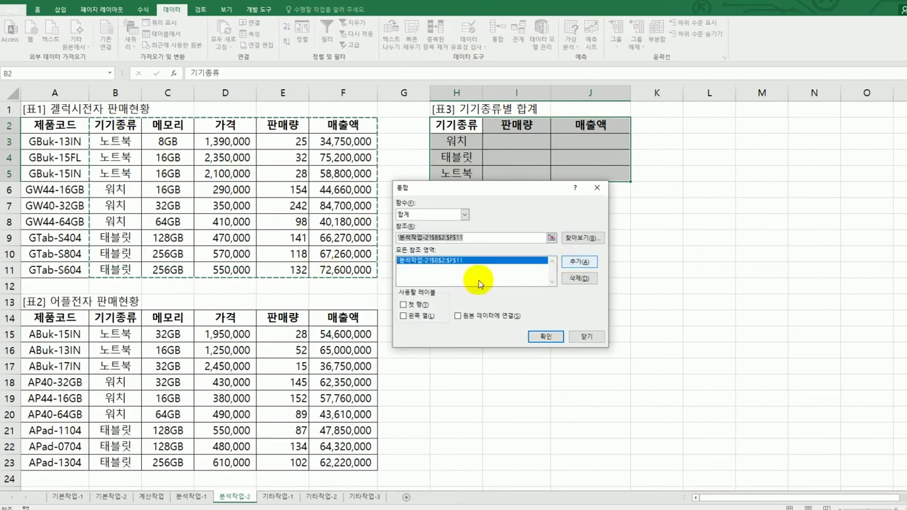
left_click_drag(116, 320, 348, 464)
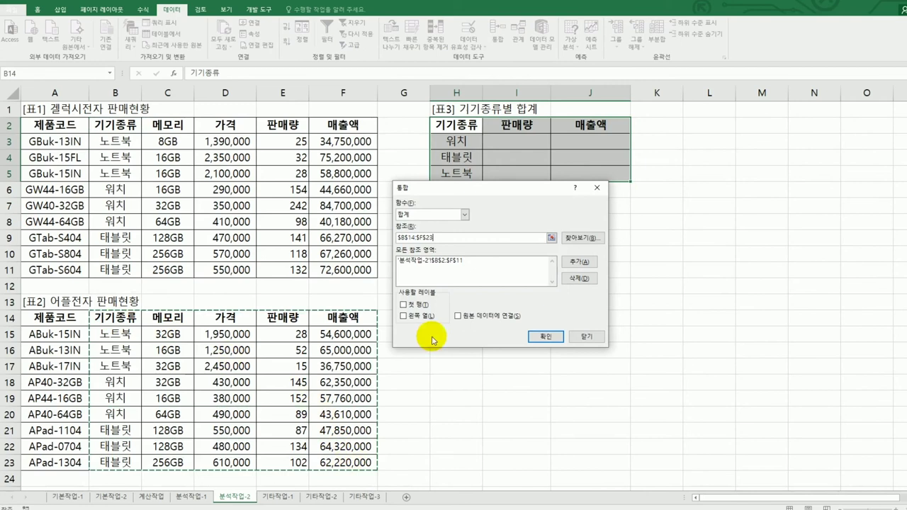
left_click(571, 262)
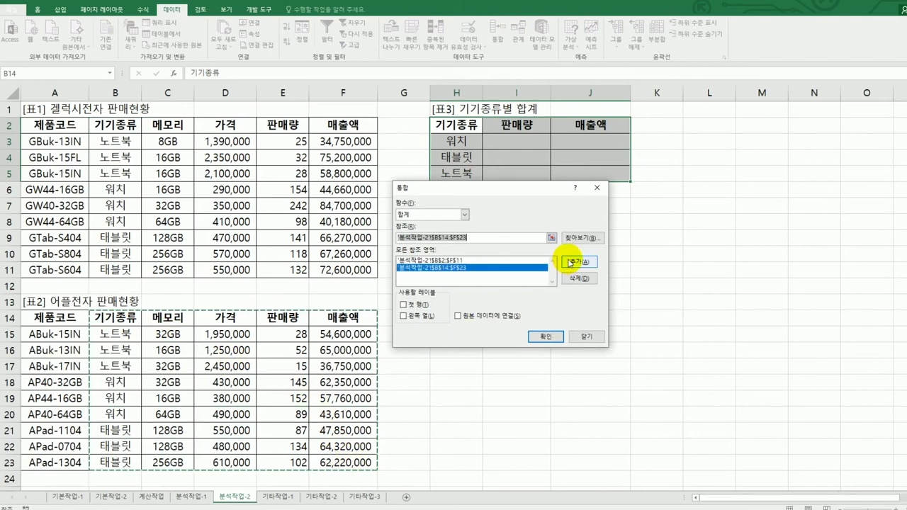
- Use the 첫 행 and 왼쪽 열 labels and complete the consolidation
left_click(415, 308)
left_click(416, 316)
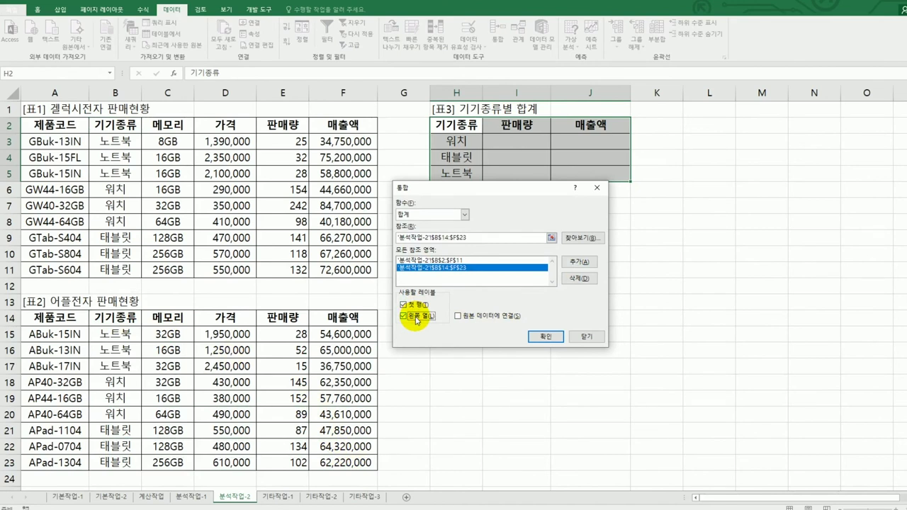
left_click(543, 336)
left_click(601, 173)
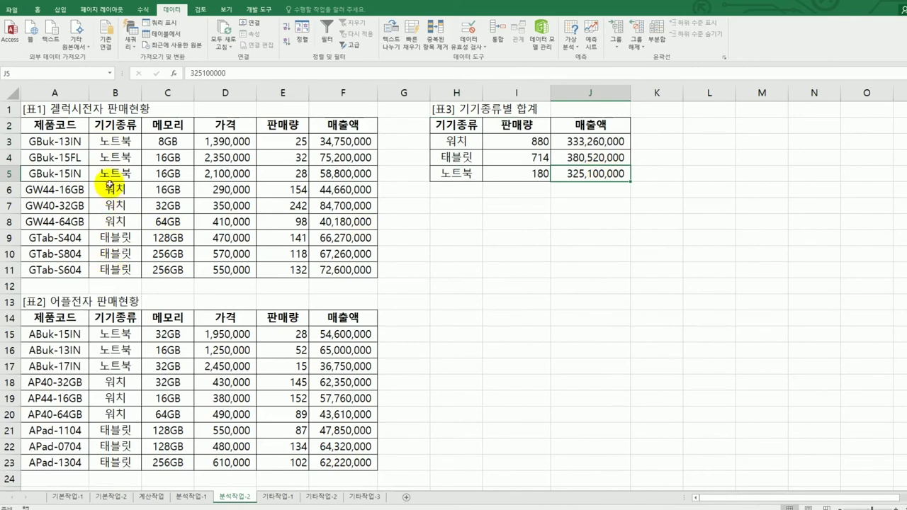
left_click_drag(71, 127, 87, 268)
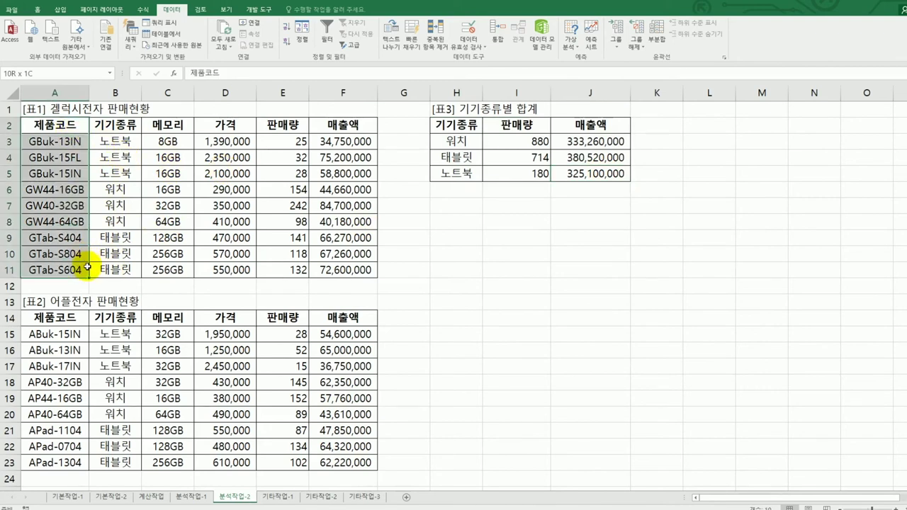
left_click(583, 177)
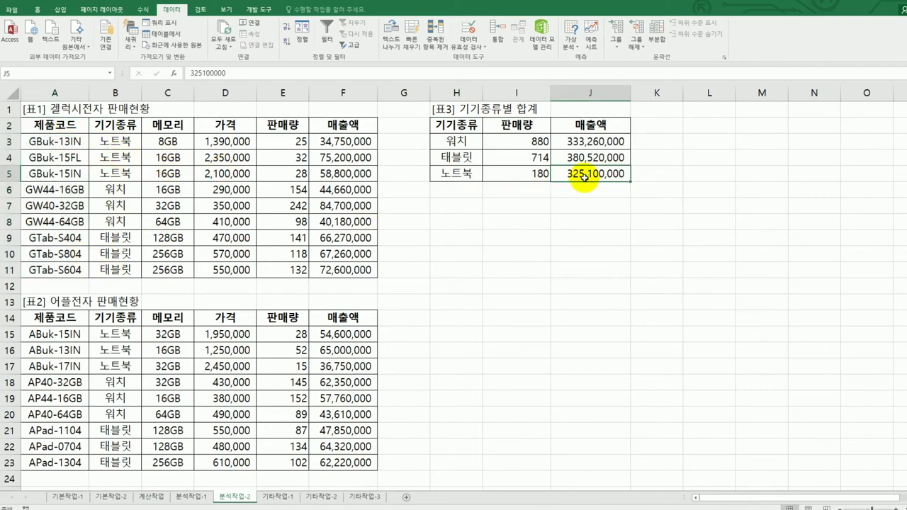
- On sheet 기타작업-1, change the chart's 재택근무 series to the 묶은 세로 막대형 chart type
left_click(279, 496)
scroll(484, 403, "down", 1)
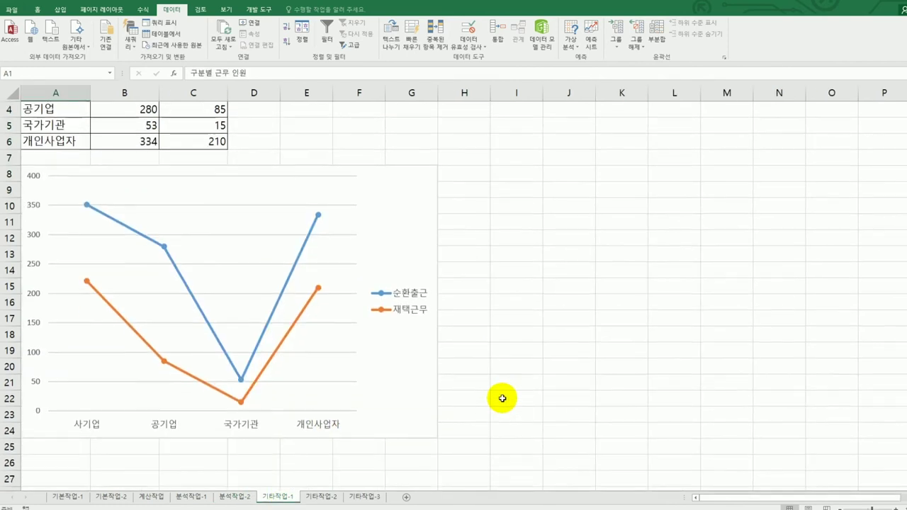
left_click(411, 240)
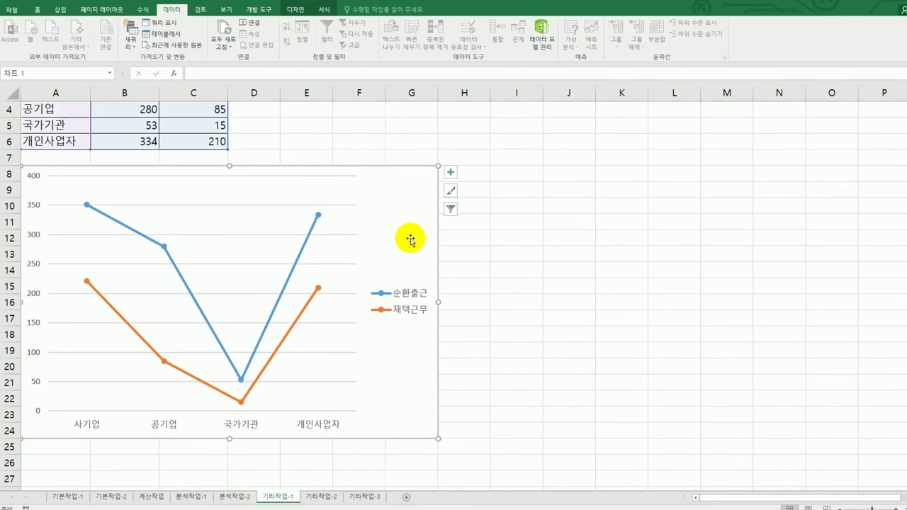
left_click(292, 330)
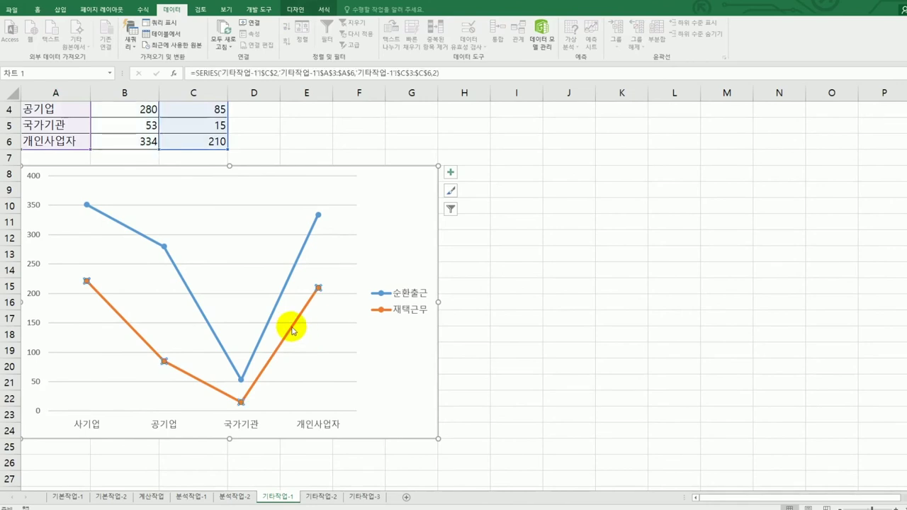
right_click(292, 331)
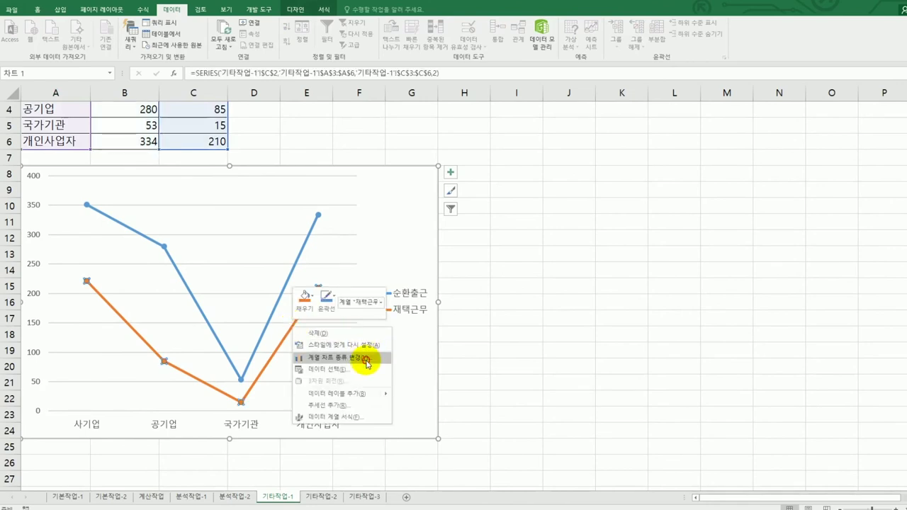
left_click(368, 358)
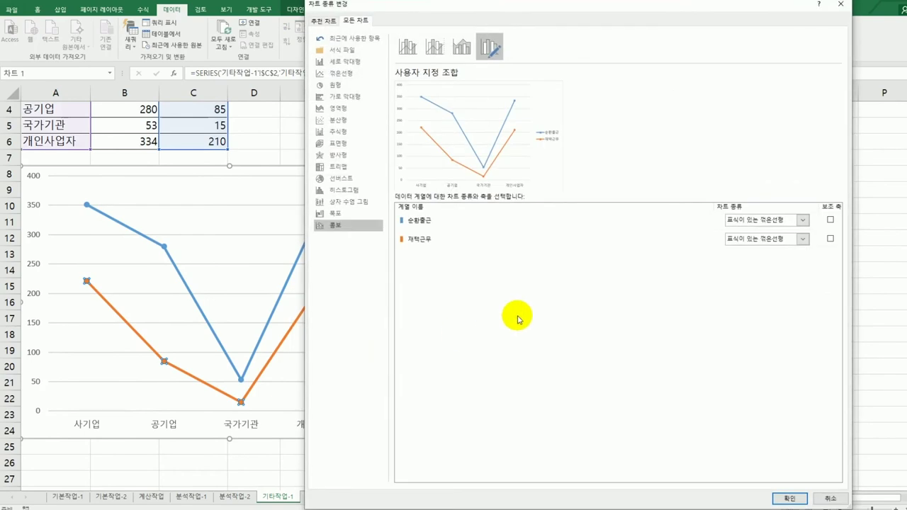
left_click(805, 246)
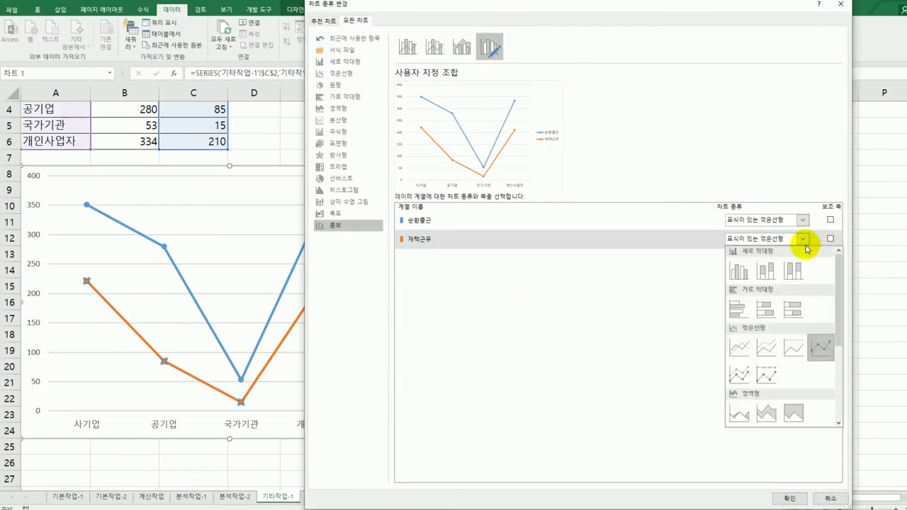
left_click(740, 274)
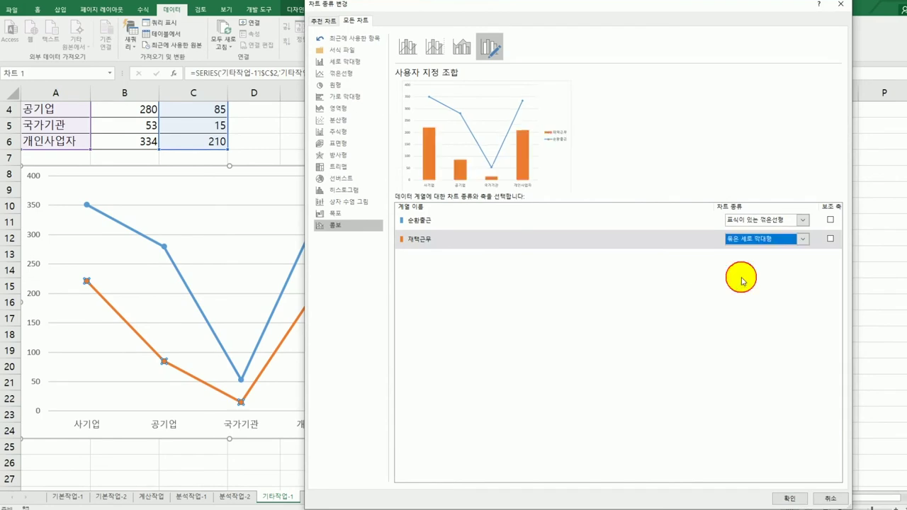
left_click(791, 499)
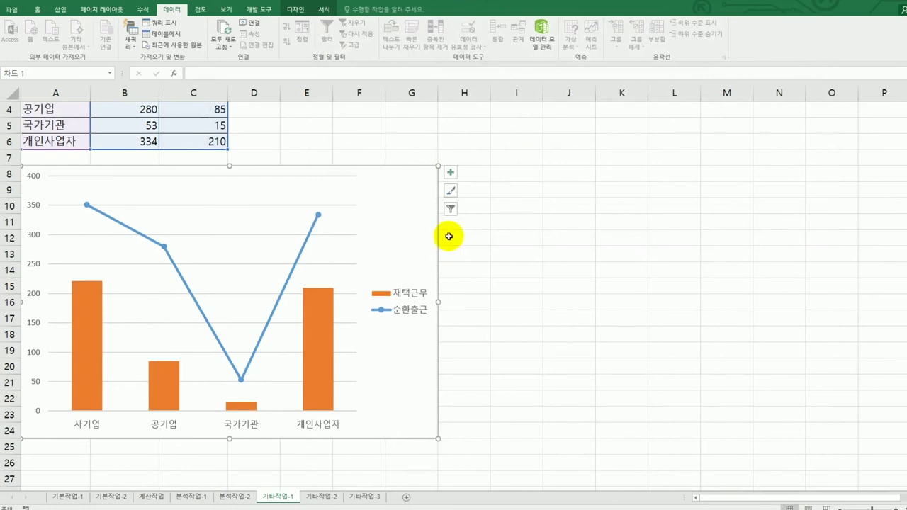
- Add a chart title and link its text to cell A1 of 기타작업-1
left_click(450, 174)
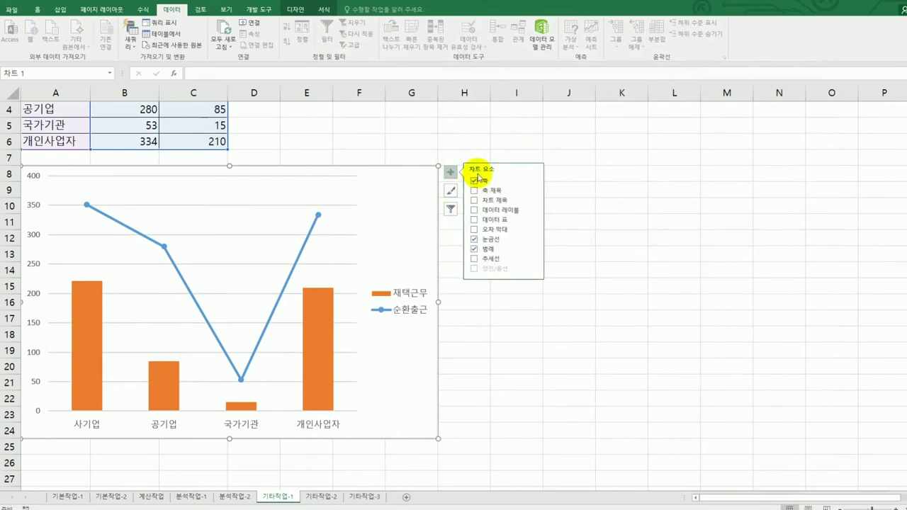
left_click(474, 201)
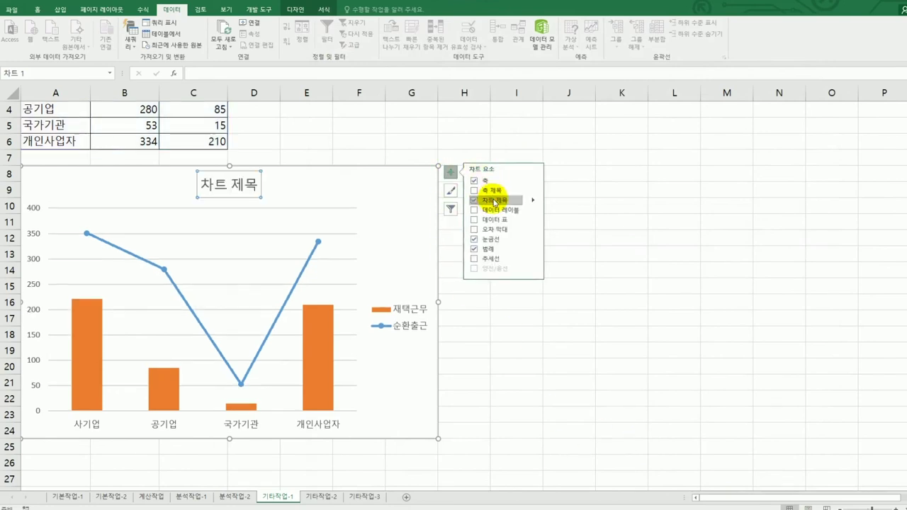
scroll(553, 418, "up", 1)
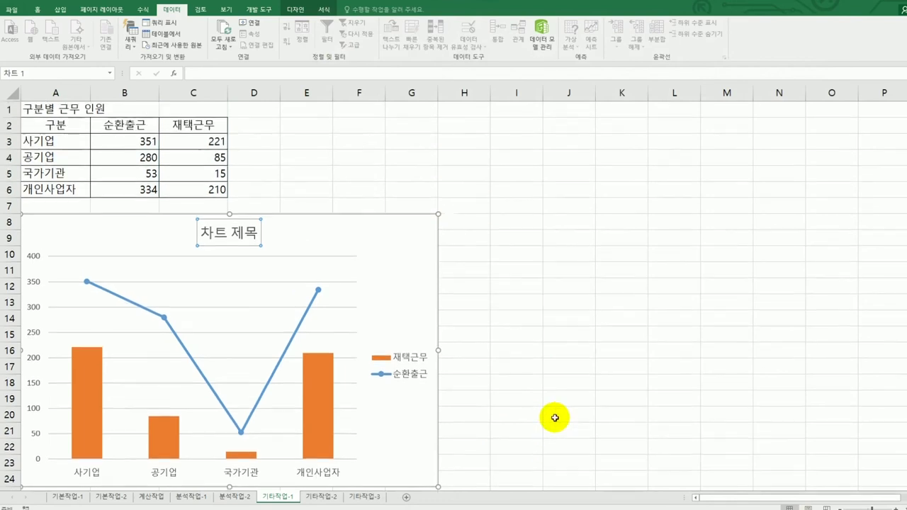
left_click(209, 77)
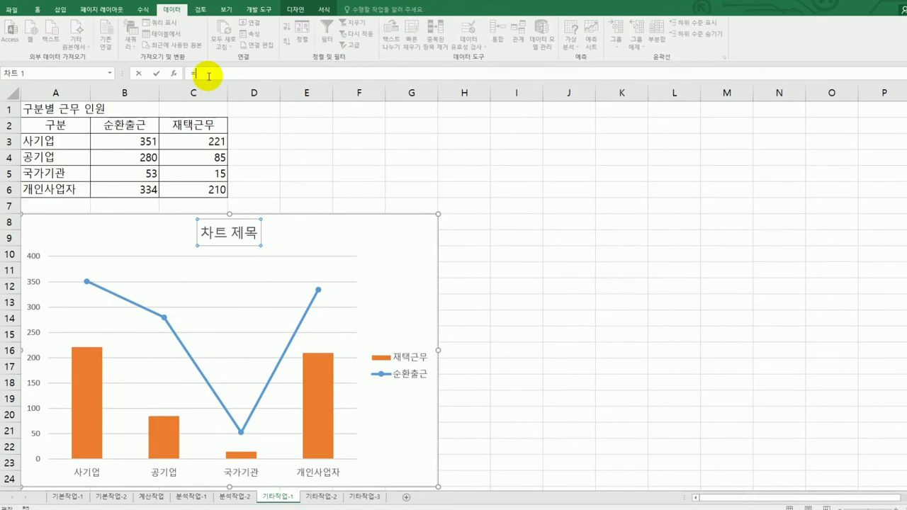
type("=")
left_click(64, 107)
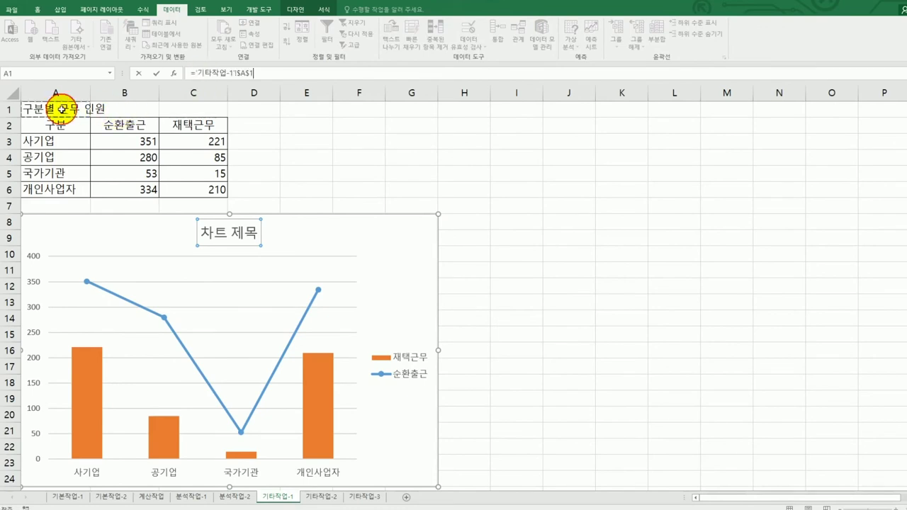
key("Return")
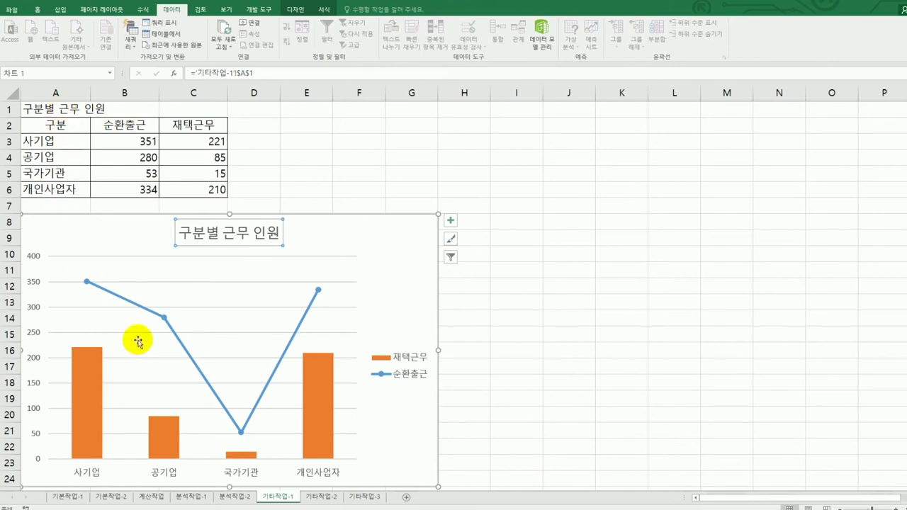
- Apply chart style 스타일 8 to the whole combo chart
left_click(390, 262)
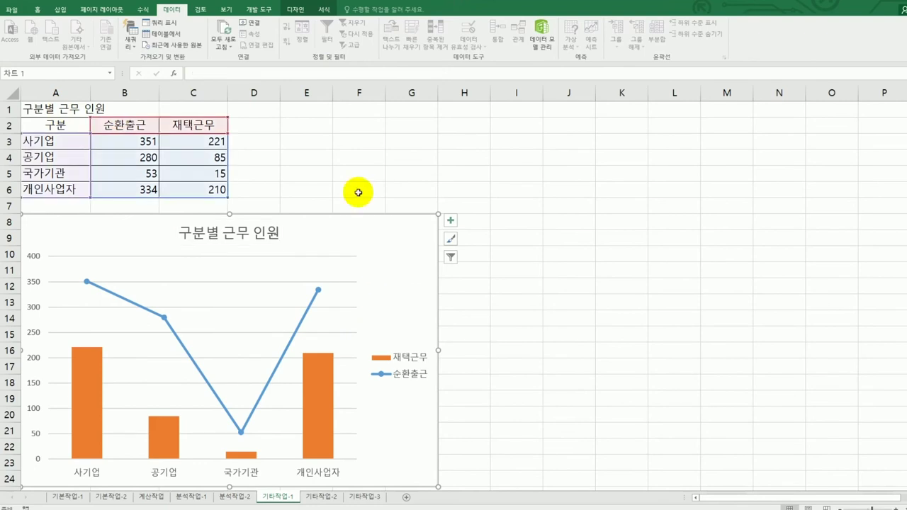
left_click(295, 7)
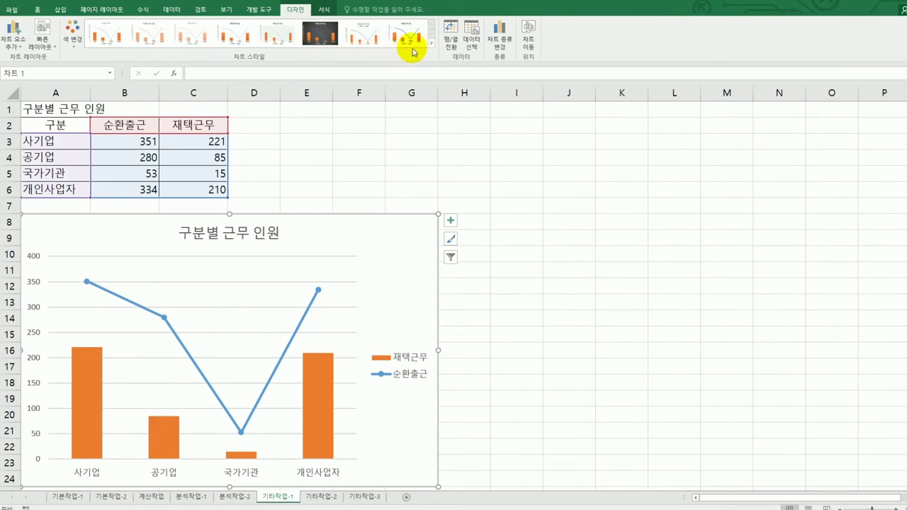
left_click(430, 47)
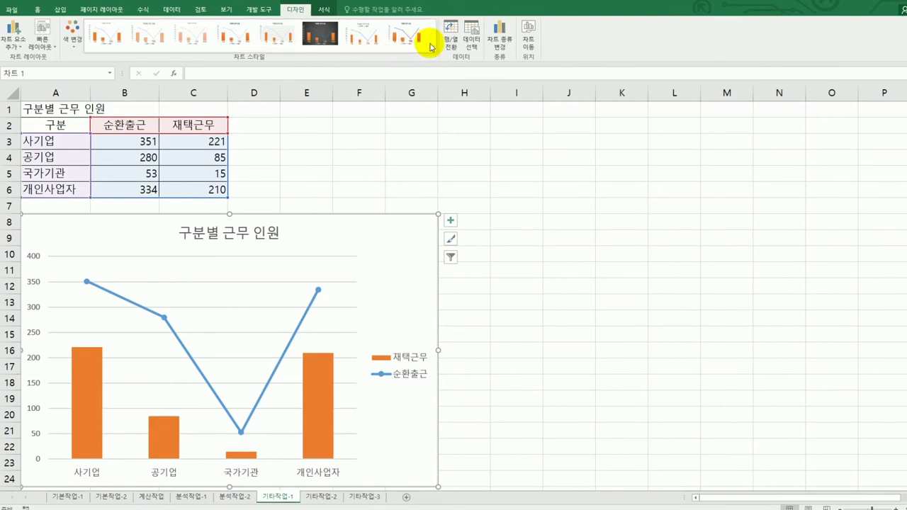
left_click(361, 49)
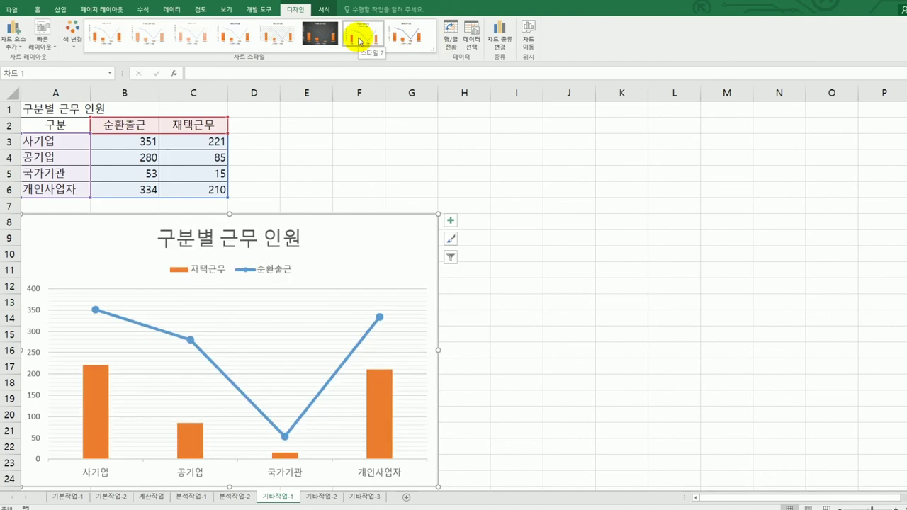
left_click(400, 40)
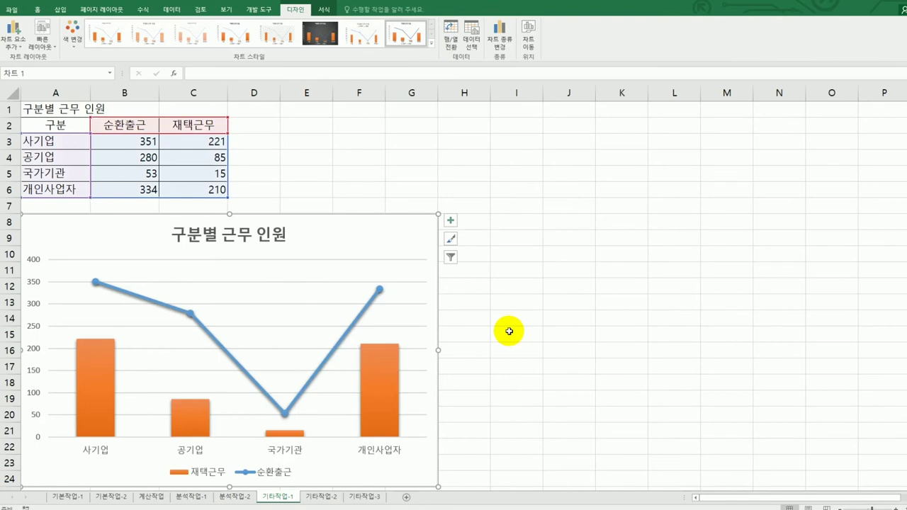
- Apply the shape style 미세 효과 - 파랑, 강조 1 to the chart's plot area
left_click(320, 271)
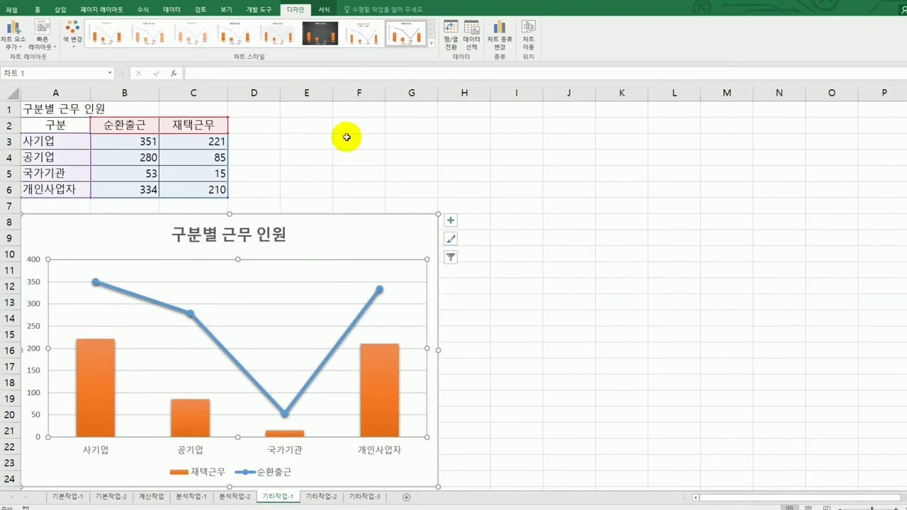
left_click(324, 10)
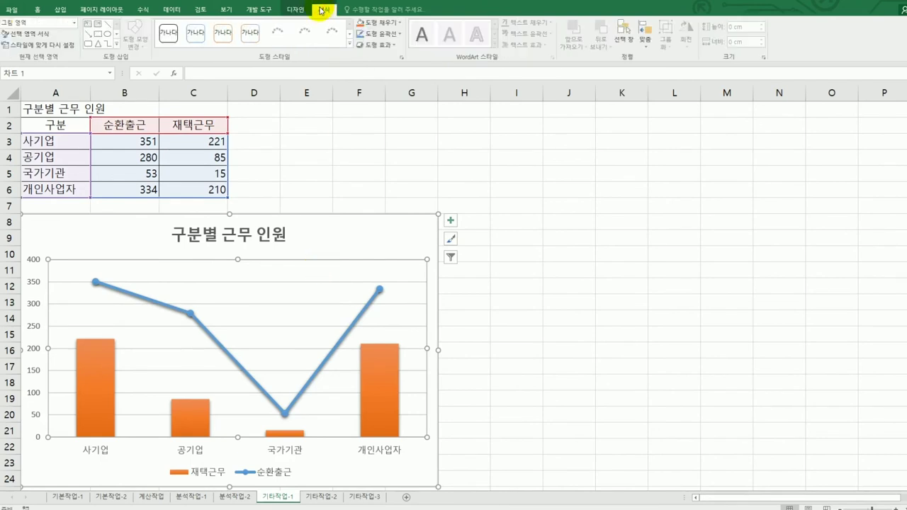
left_click(348, 47)
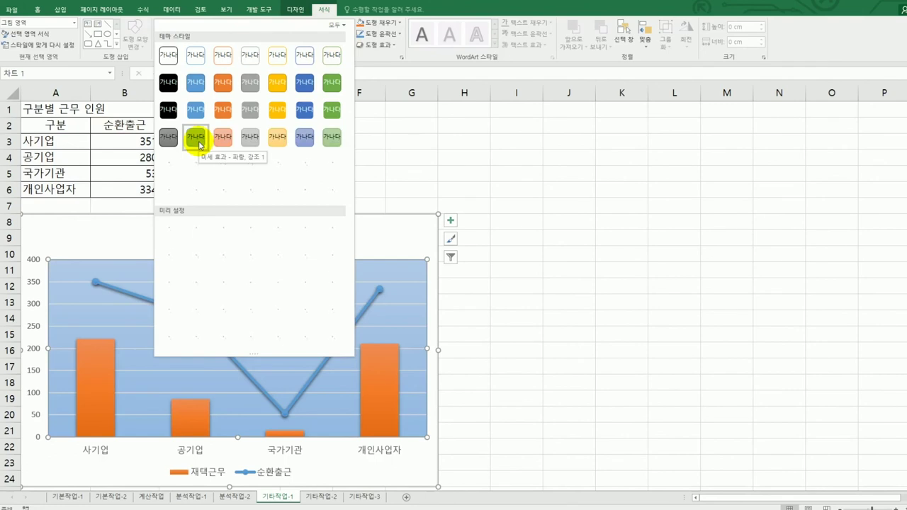
left_click(199, 144)
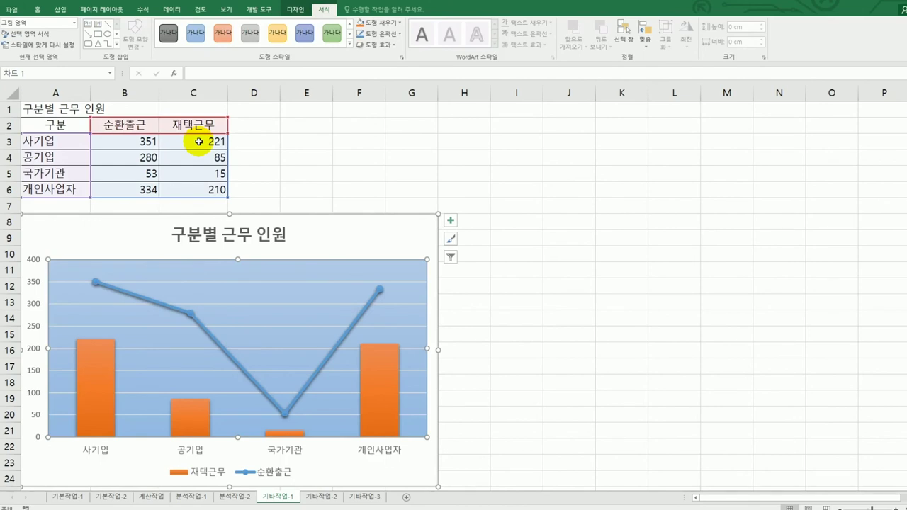
- Place the chart legend at 위쪽
left_click(450, 220)
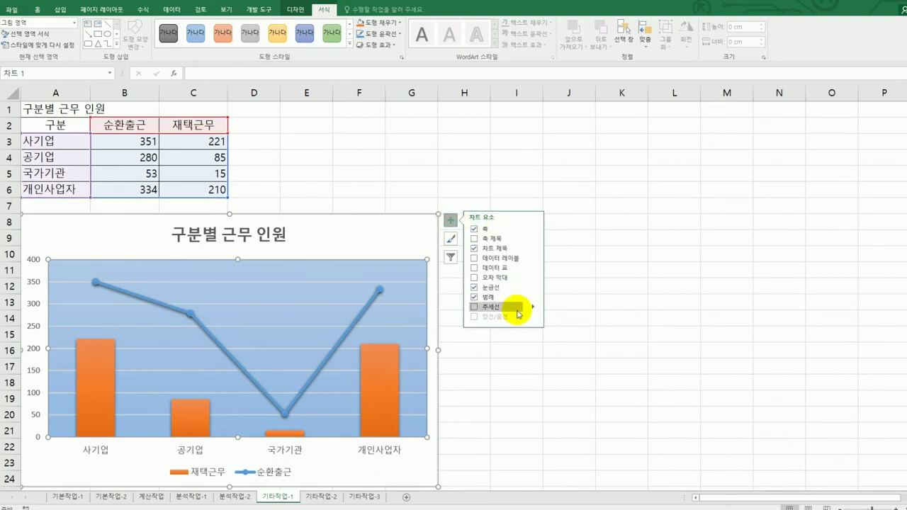
mouse_move(534, 301)
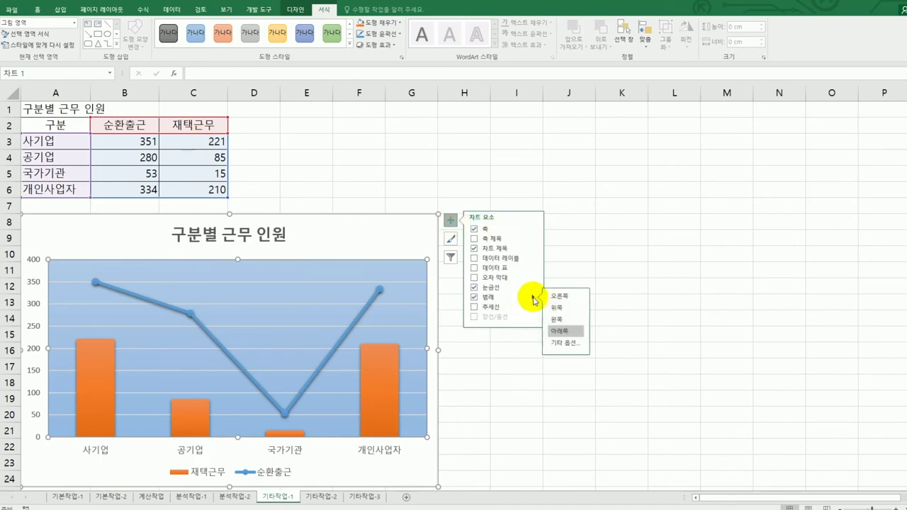
left_click(567, 309)
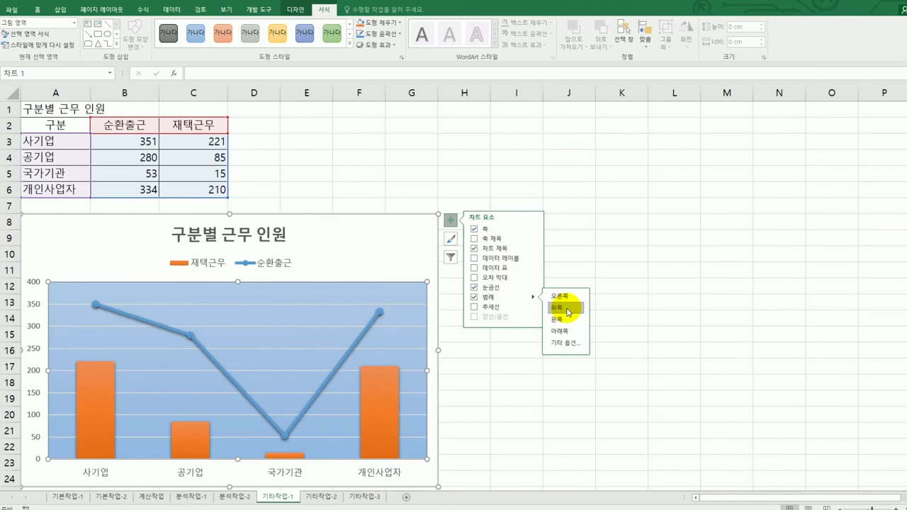
- Add data labels to the 순환출근 line series, positioned at 위쪽
left_click(355, 346)
scroll(352, 345, "down", 1)
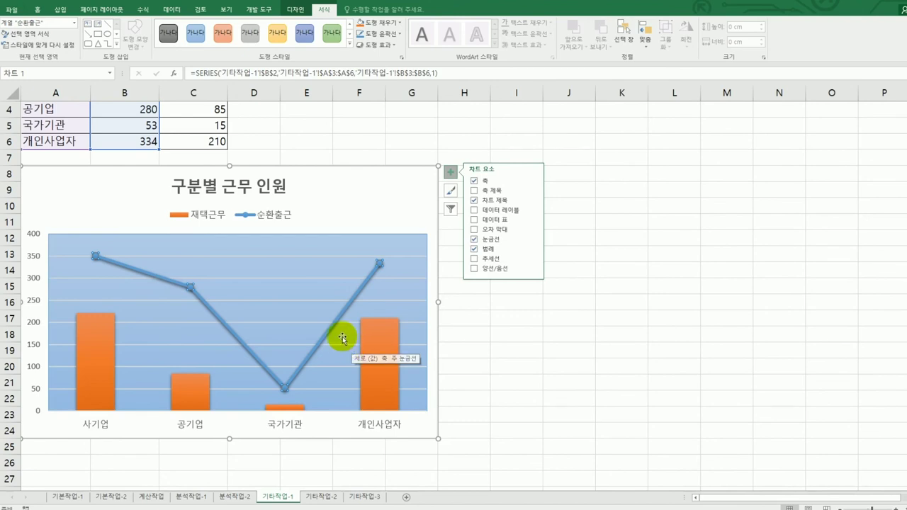
left_click(534, 213)
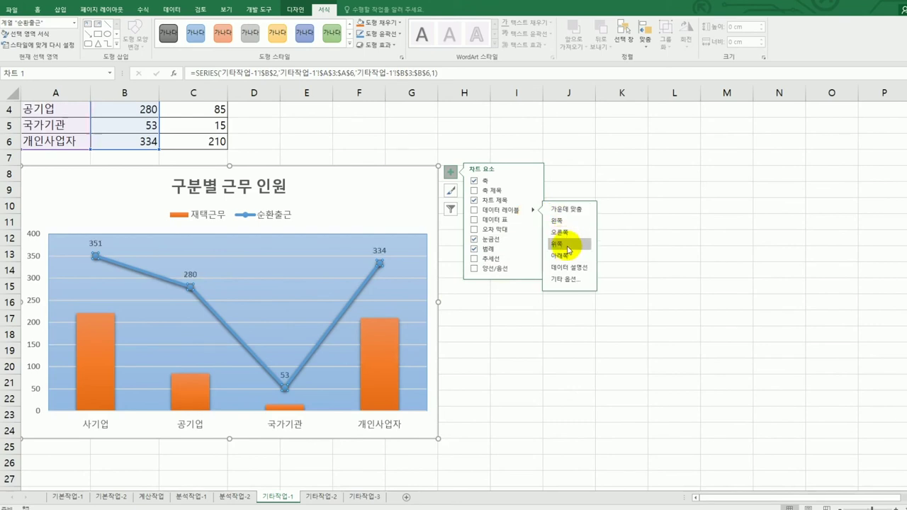
left_click(568, 245)
- Change the shape of the 순환출근 data labels to an oval speech-bubble callout
left_click(383, 249)
right_click(382, 249)
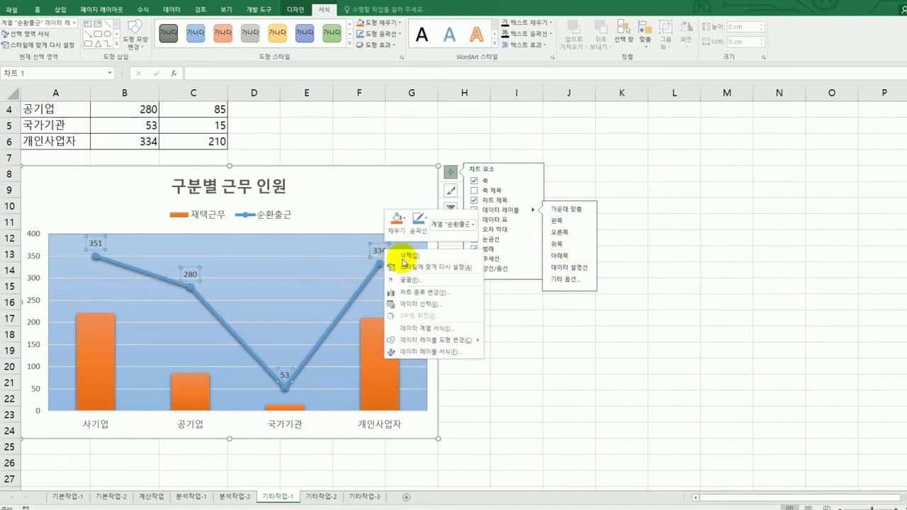
mouse_move(475, 345)
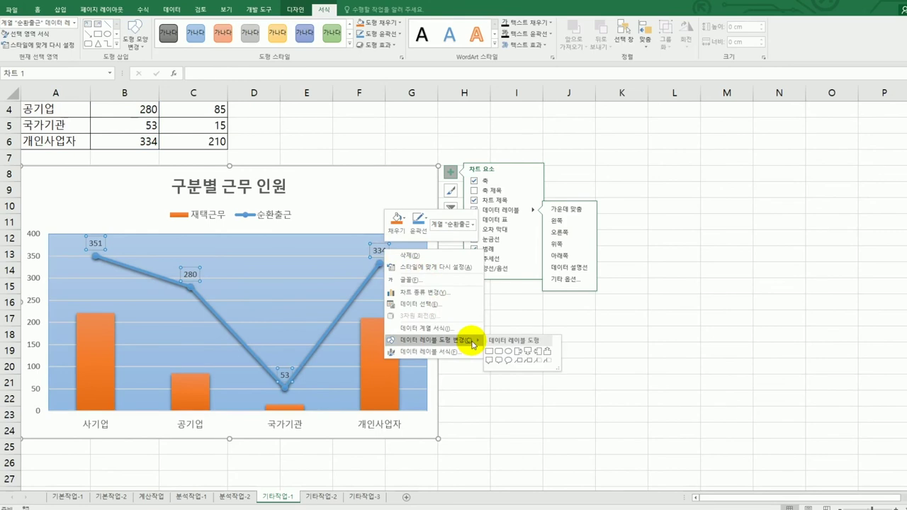
left_click(509, 361)
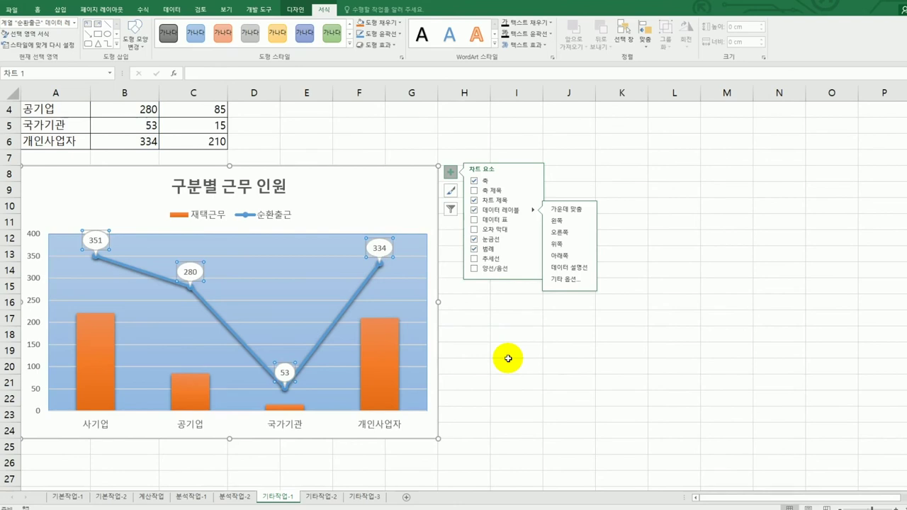
- Give the chart area's border rounded corners (둥근 모서리)
right_click(422, 186)
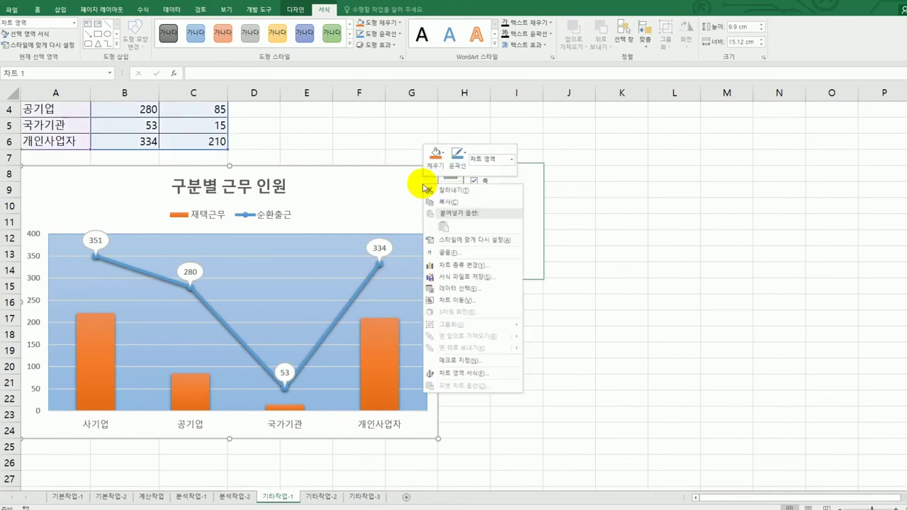
left_click(492, 373)
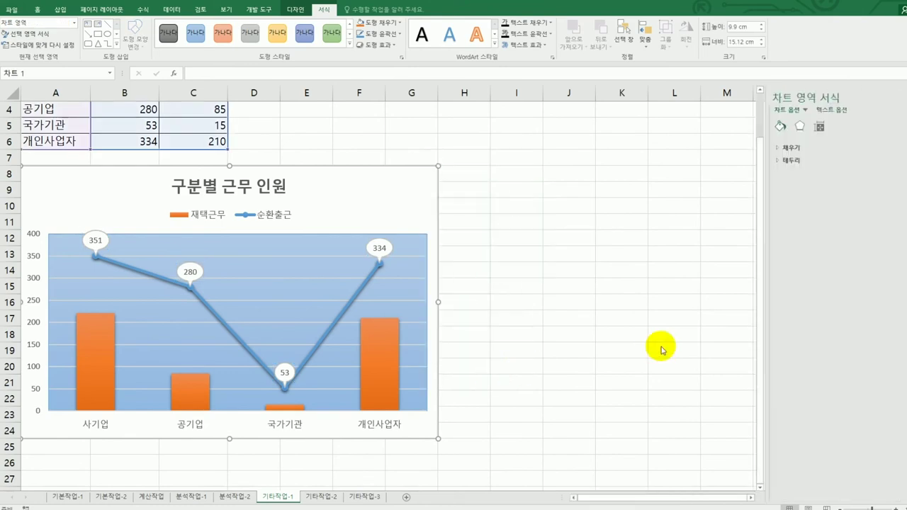
left_click(721, 159)
left_click(737, 209)
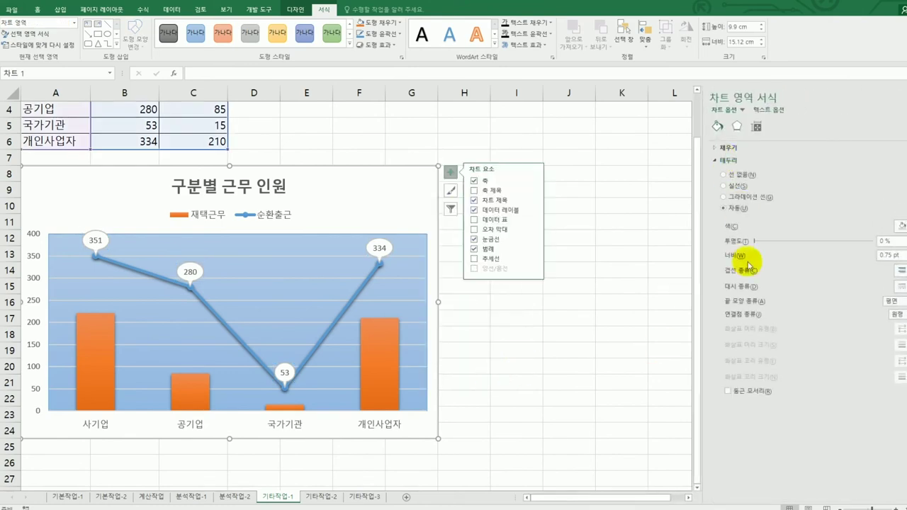
left_click(752, 392)
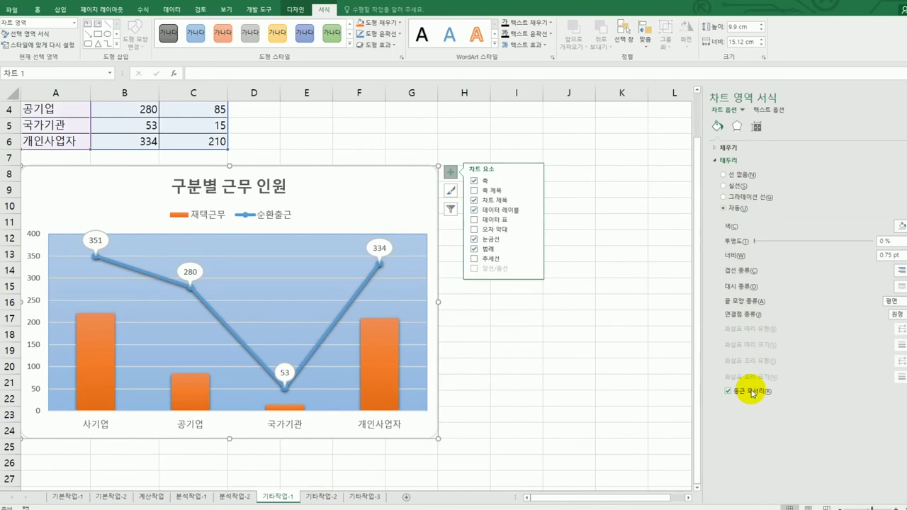
- Apply an inner (안쪽) shadow preset to the chart area, then deselect the chart
left_click(737, 126)
left_click(737, 147)
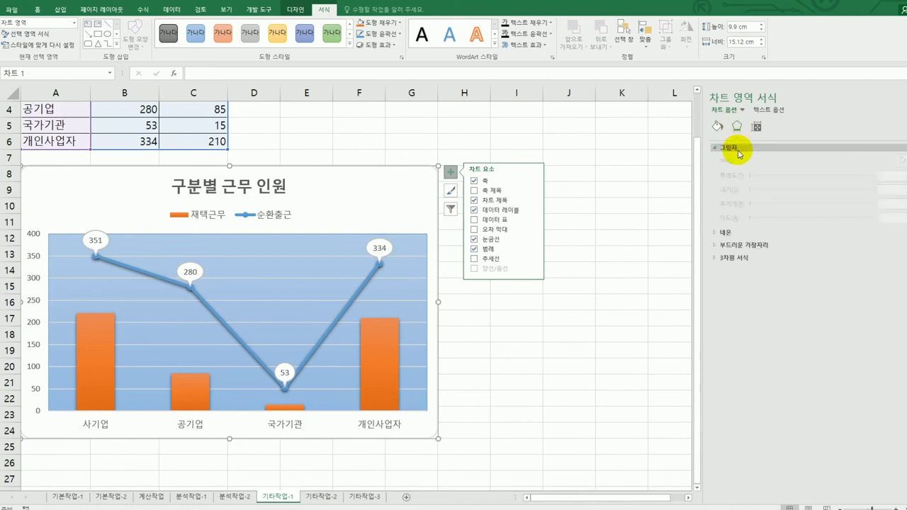
left_click(901, 160)
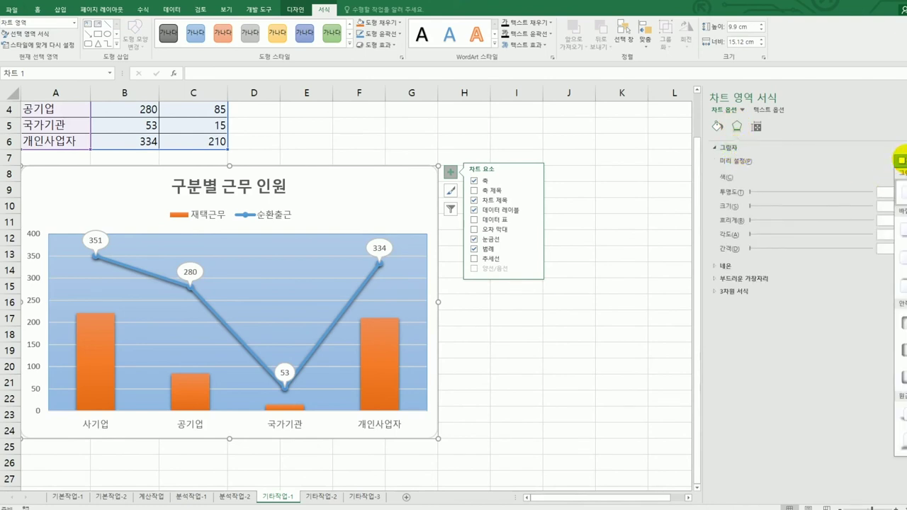
left_click(902, 363)
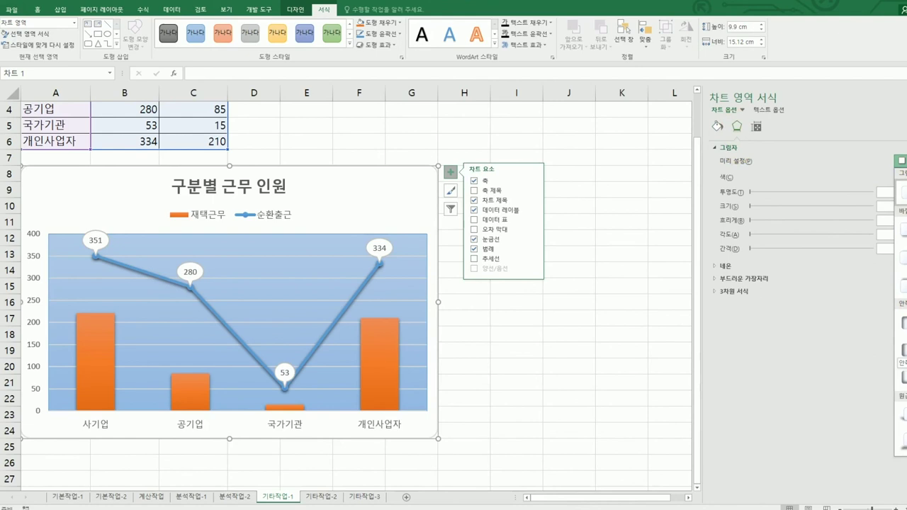
left_click(576, 426)
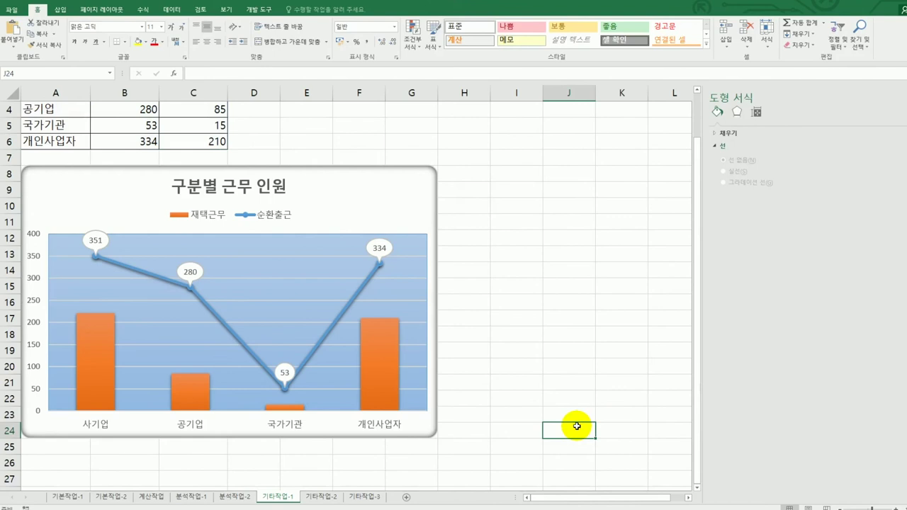
- Switch to the 기타작업-2 sheet and close the shape formatting pane
left_click(327, 497)
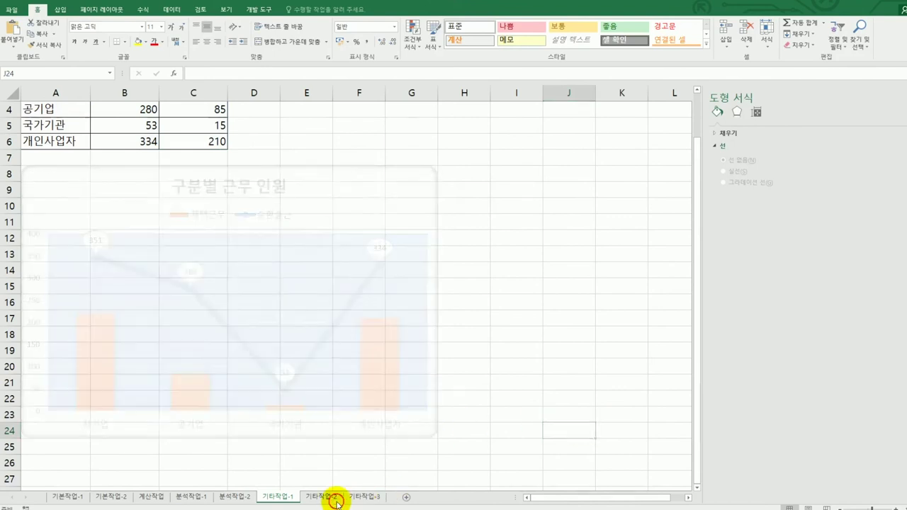
left_click(494, 381)
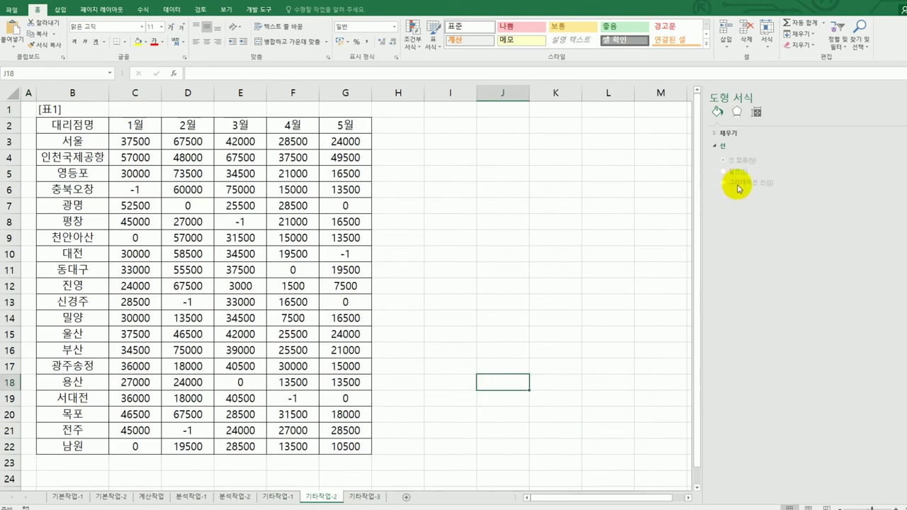
left_click(898, 97)
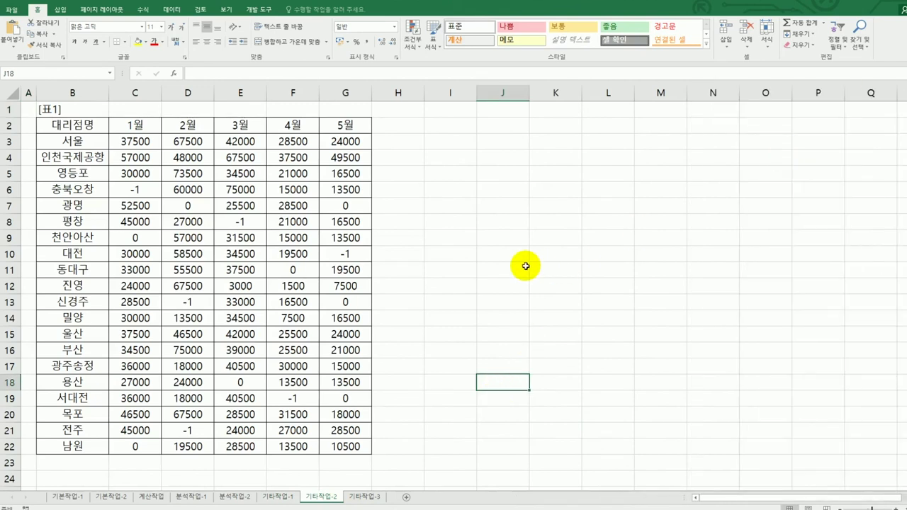
left_click(526, 266)
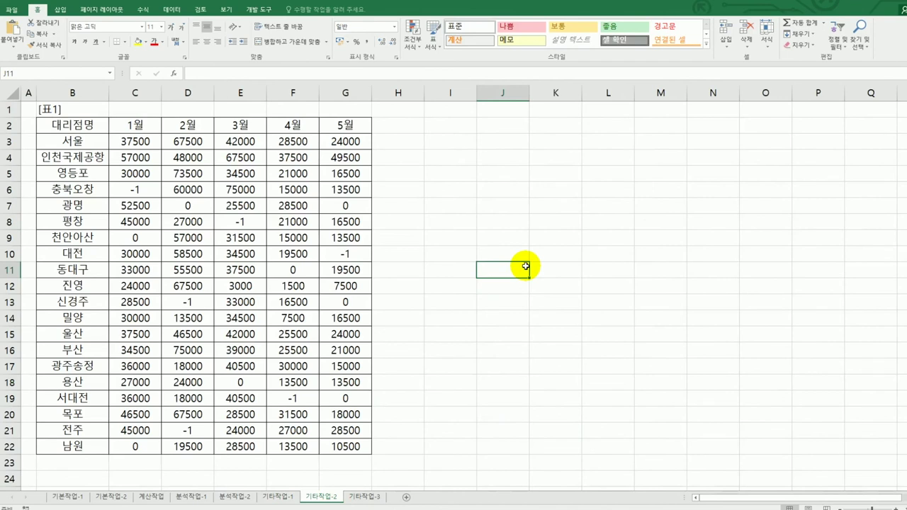
- Starting from an empty cell outside the table, begin recording a macro named 서식설정, stored in the current workbook
left_click(456, 139)
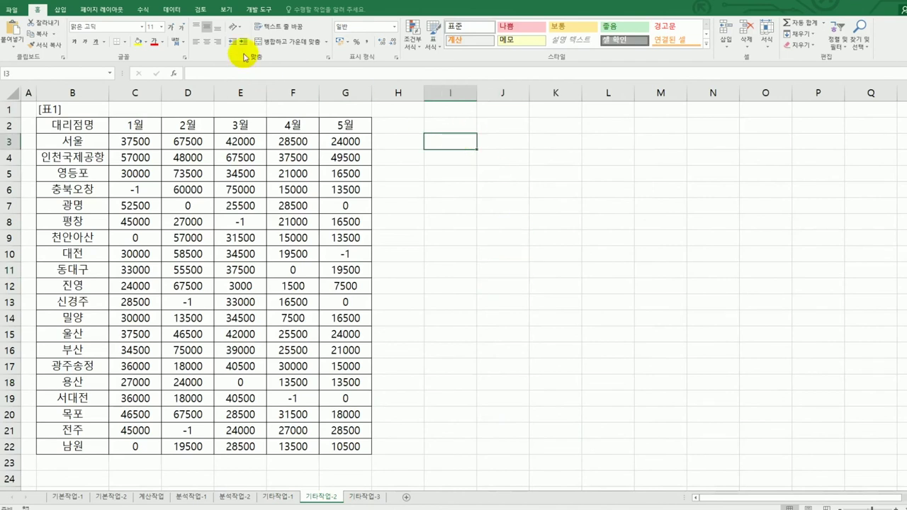
left_click(253, 10)
left_click(60, 22)
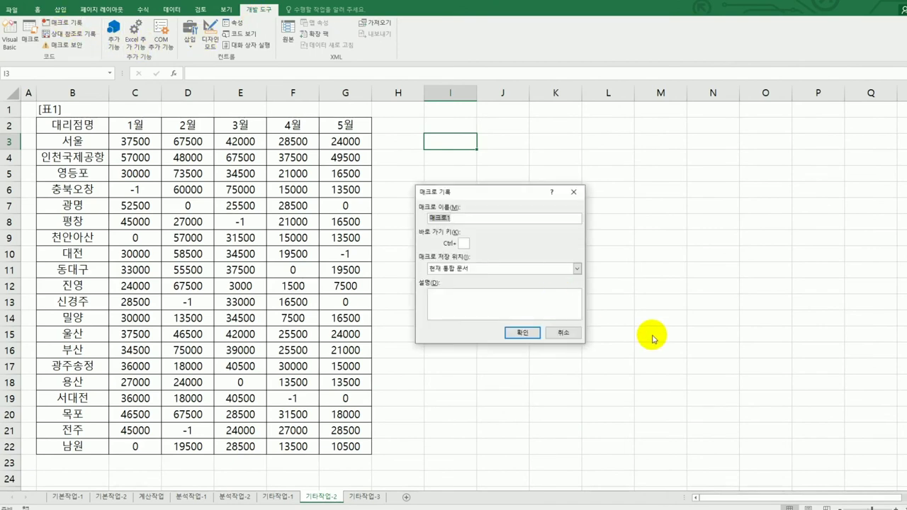
type("서식설정")
left_click(523, 332)
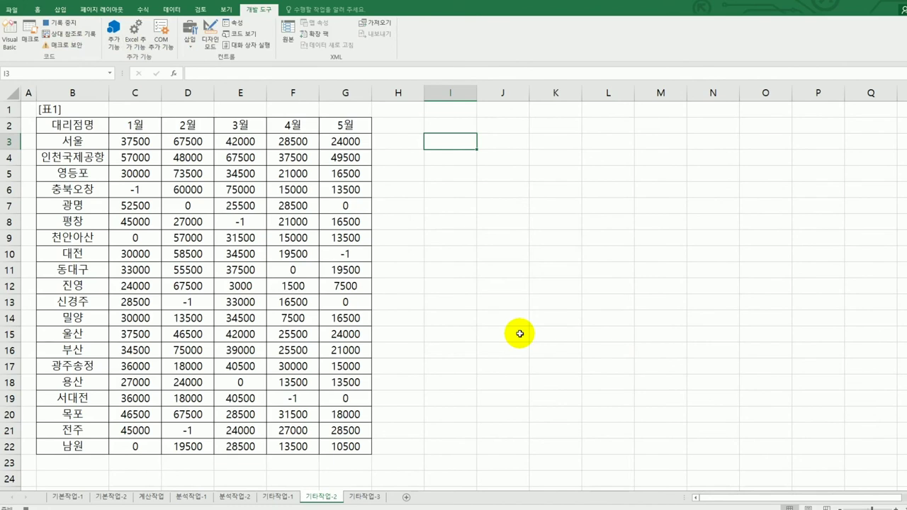
- Start a custom number format for C3:G22 with the section [파랑][=-1]"반품"; for values equal to -1
left_click(141, 143)
left_click_drag(229, 193, 343, 446)
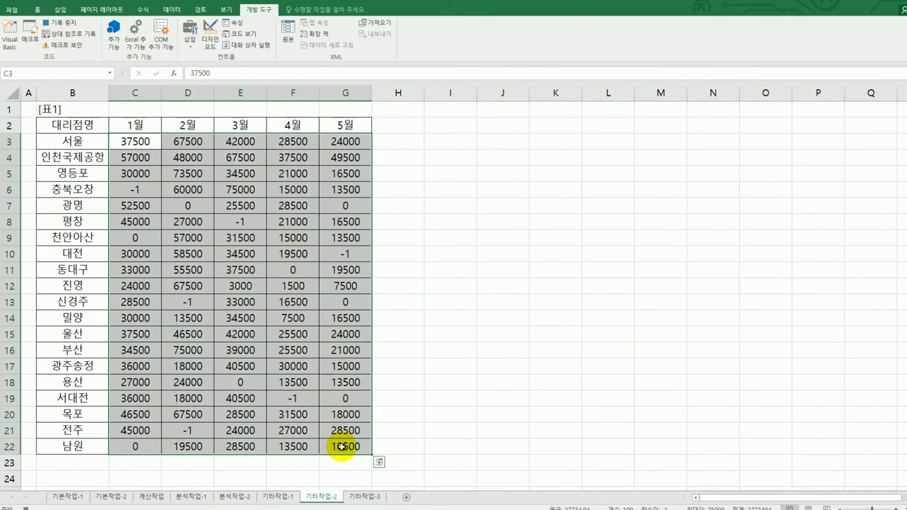
right_click(298, 173)
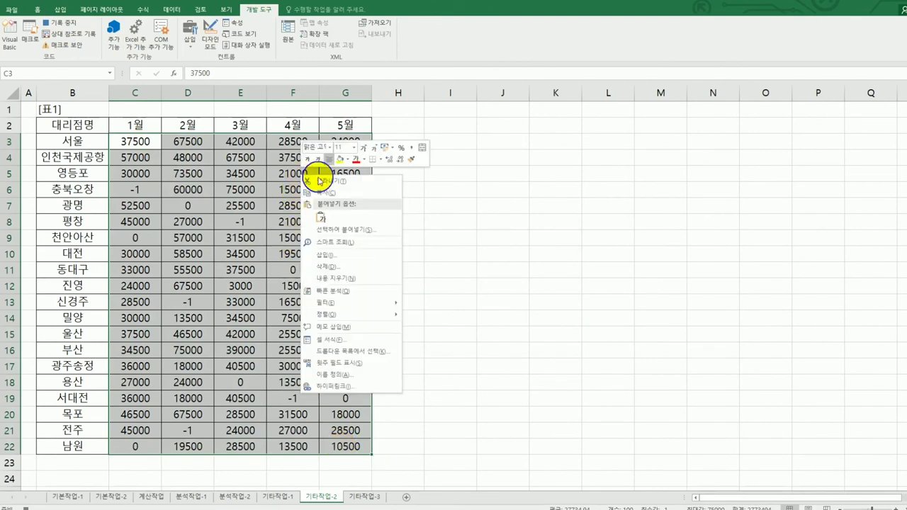
left_click(356, 340)
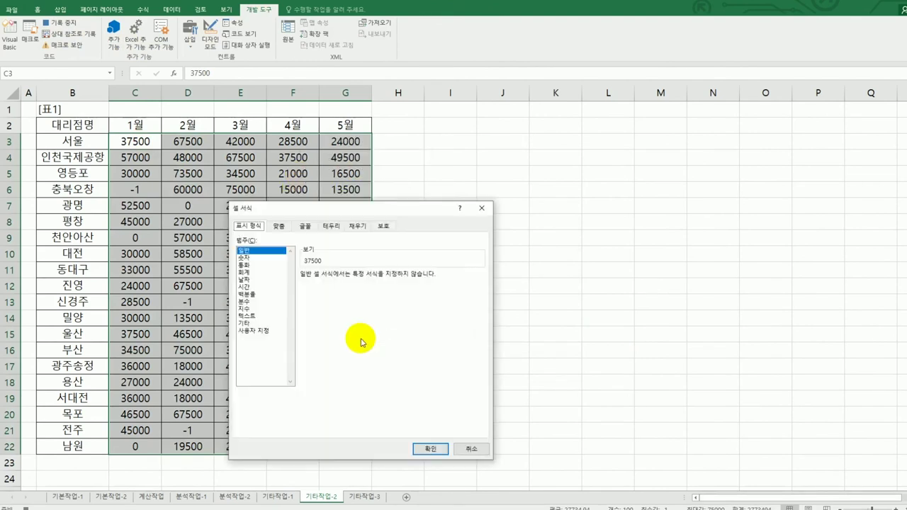
left_click_drag(359, 211, 613, 142)
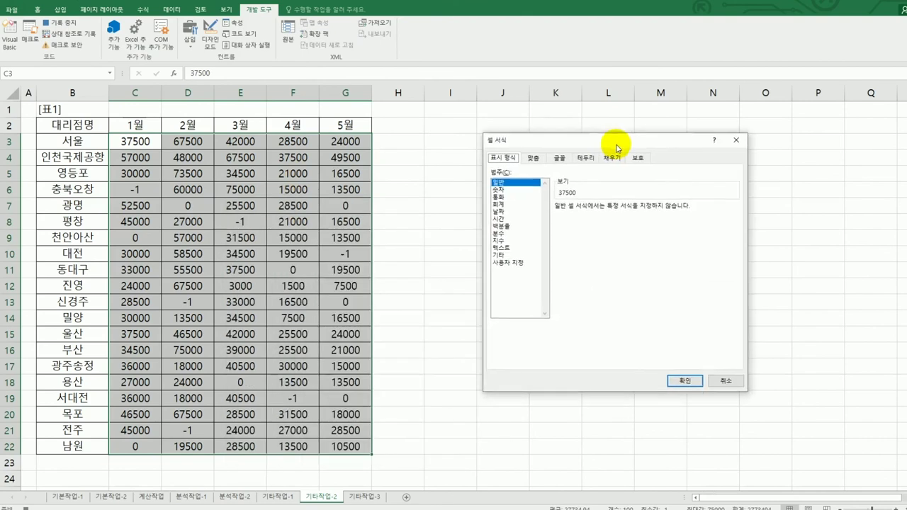
left_click(516, 264)
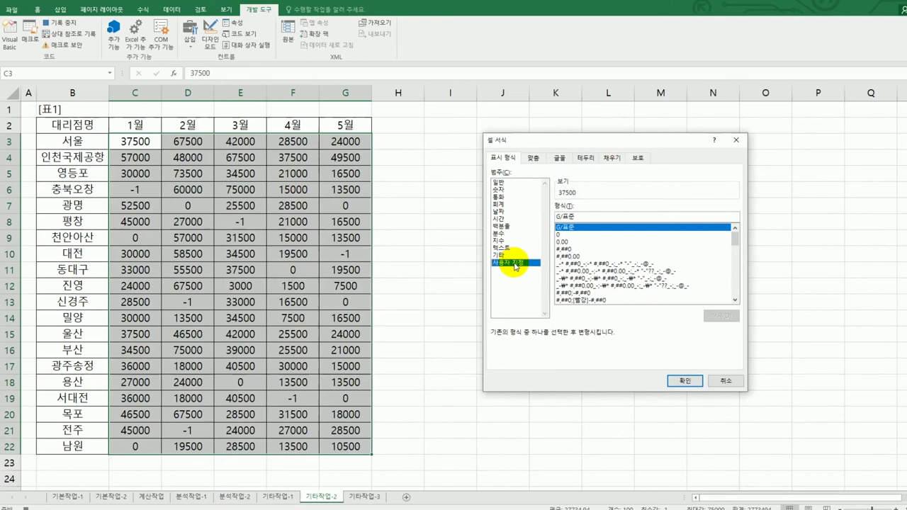
double_click(577, 215)
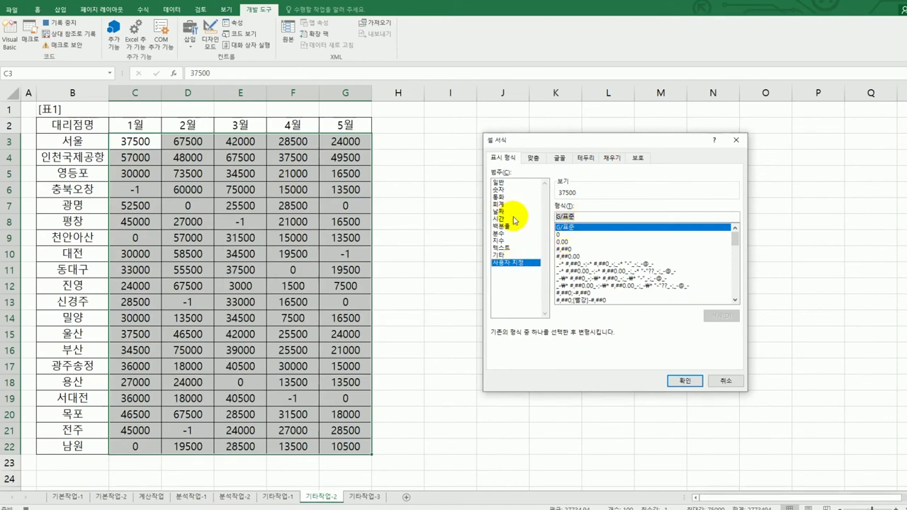
type("ㅁ")
type("파랑]")
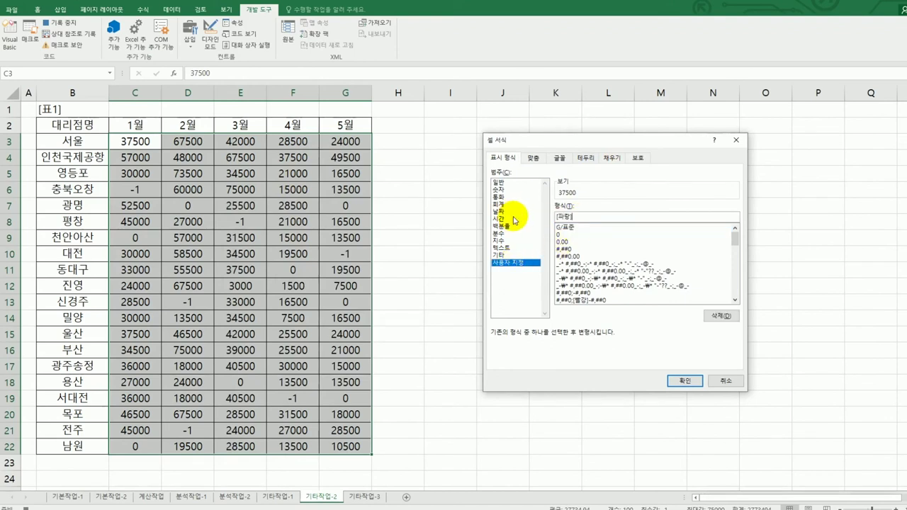
type("[=-1]")
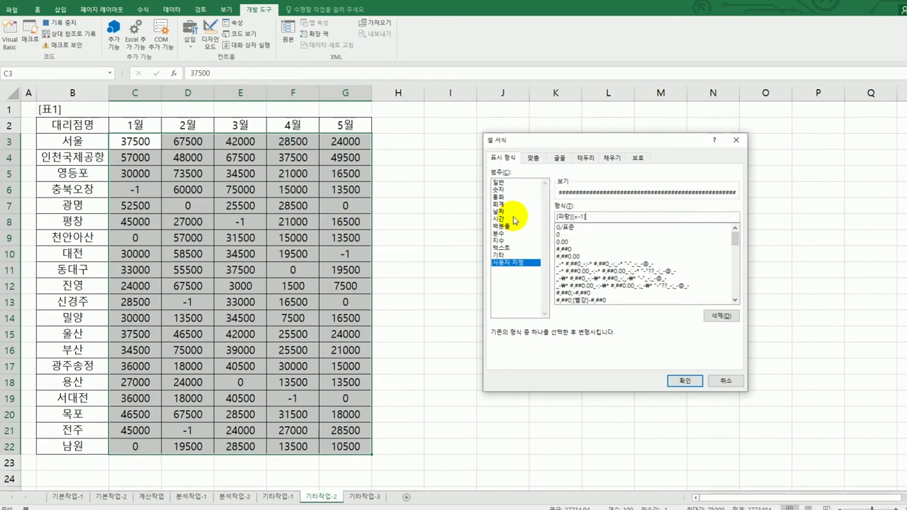
type("\"반품\";")
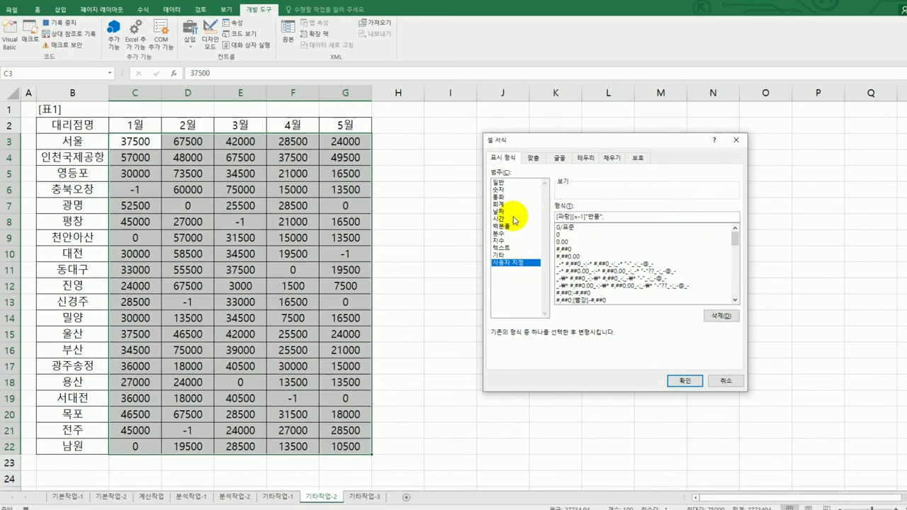
- Add the section [빨강][=0]"※"; to the custom number format for zero values
type("[빨강][=0]")
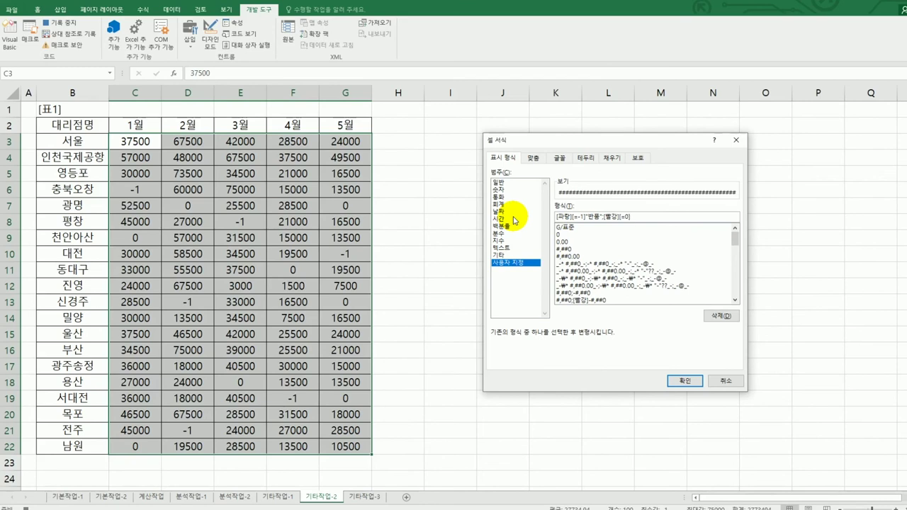
type("ㅁ")
key("Hangul_Hanja")
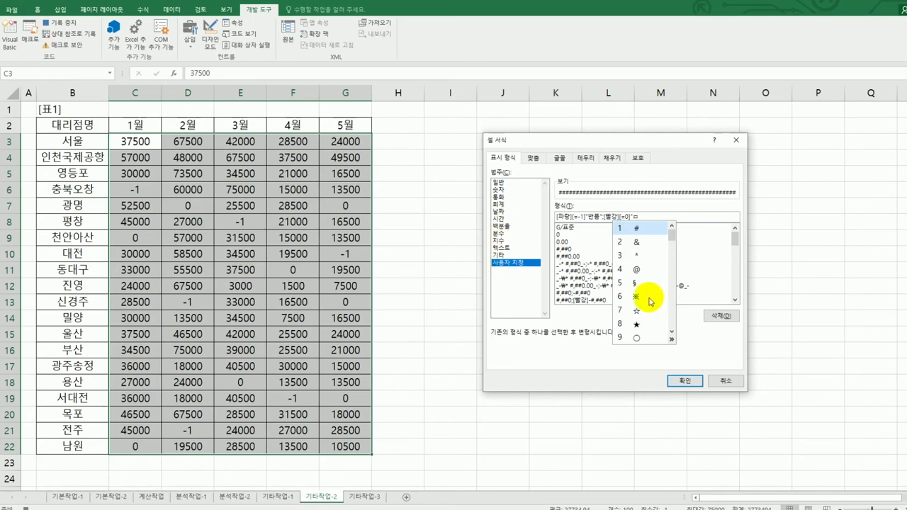
left_click(649, 298)
type("\"")
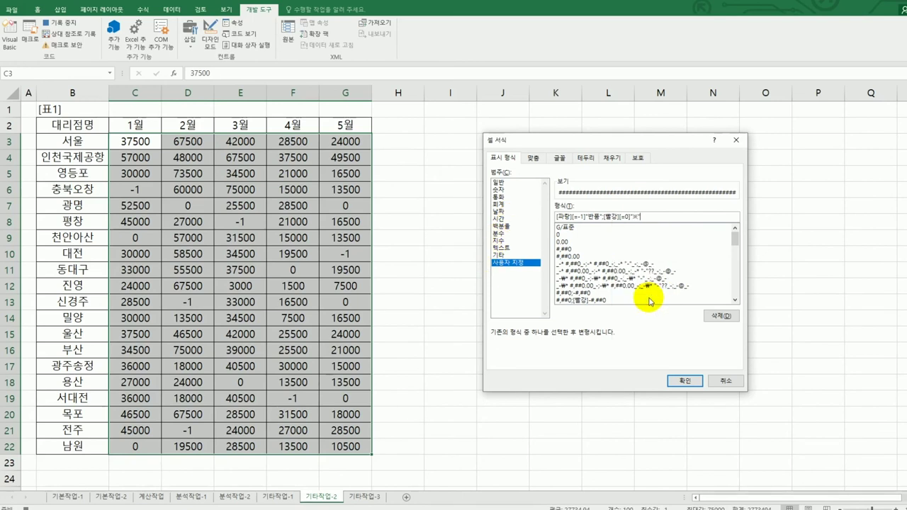
type(";")
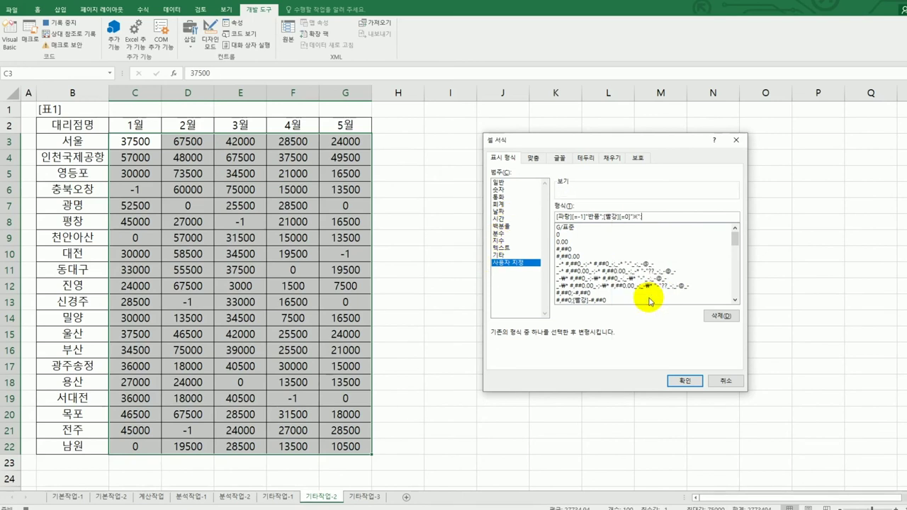
- Complete the custom number format with [검정]#,###0 for all other values and apply it to the selected range
type("[검정]#,##0")
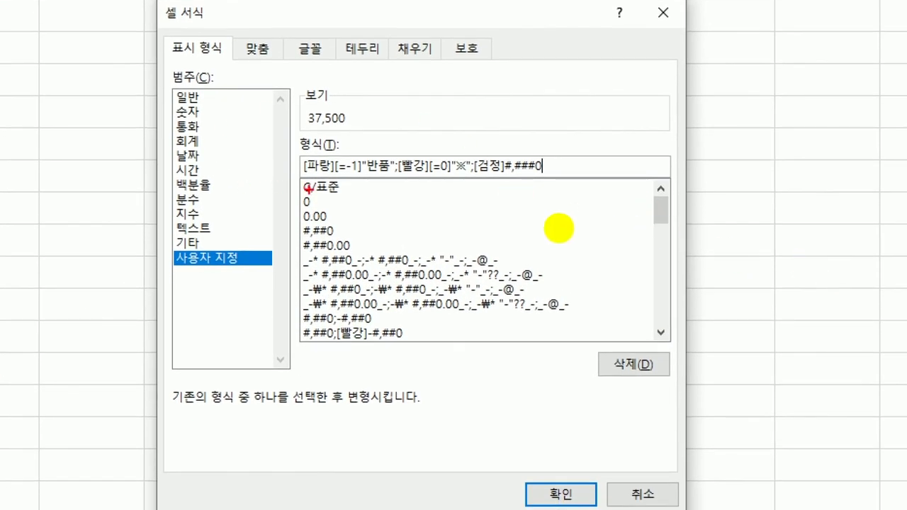
left_click_drag(304, 183, 387, 179)
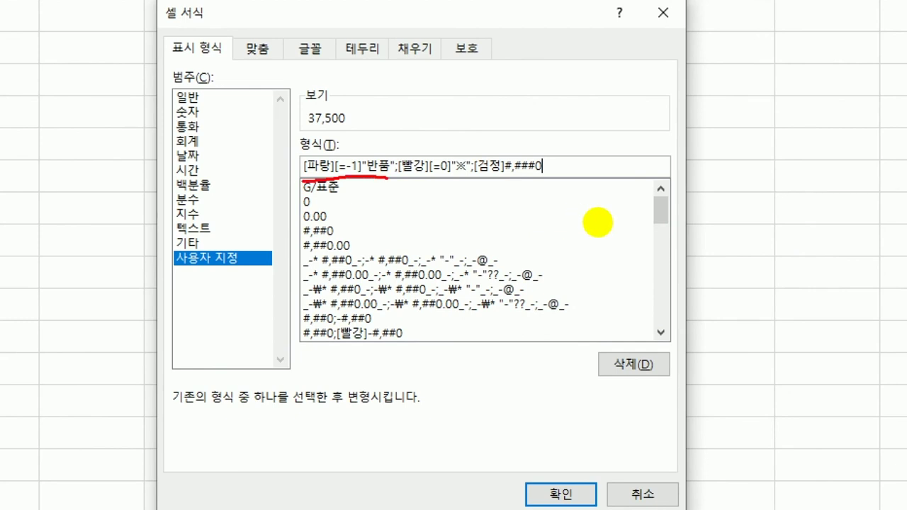
left_click_drag(407, 180, 478, 180)
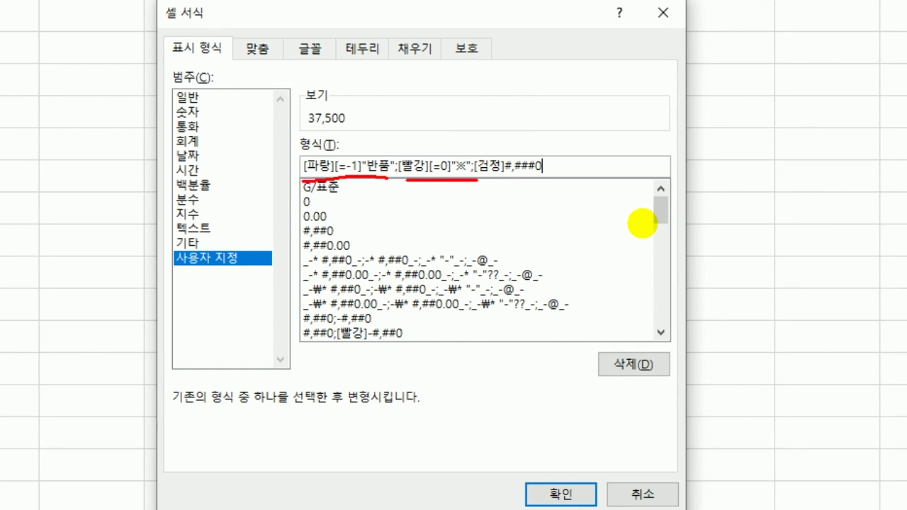
left_click_drag(480, 188, 544, 188)
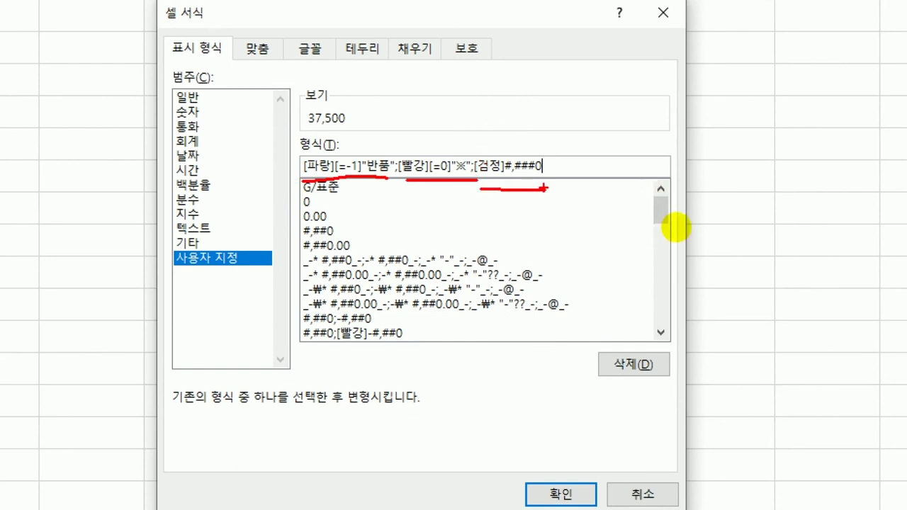
mouse_move(477, 146)
left_mouse_down()
mouse_move(486, 164)
mouse_move(503, 133)
left_mouse_up()
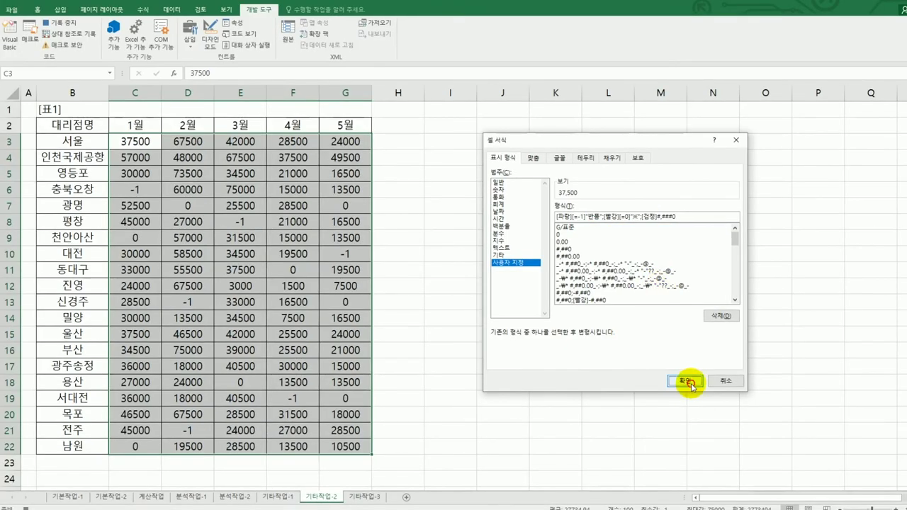
left_click(561, 494)
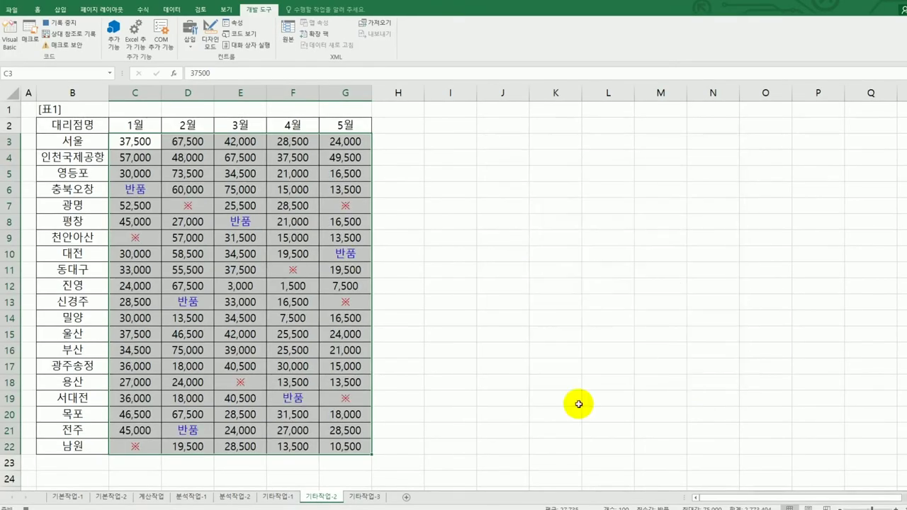
- Deselect the formatted range and stop recording the macro
left_click(354, 447)
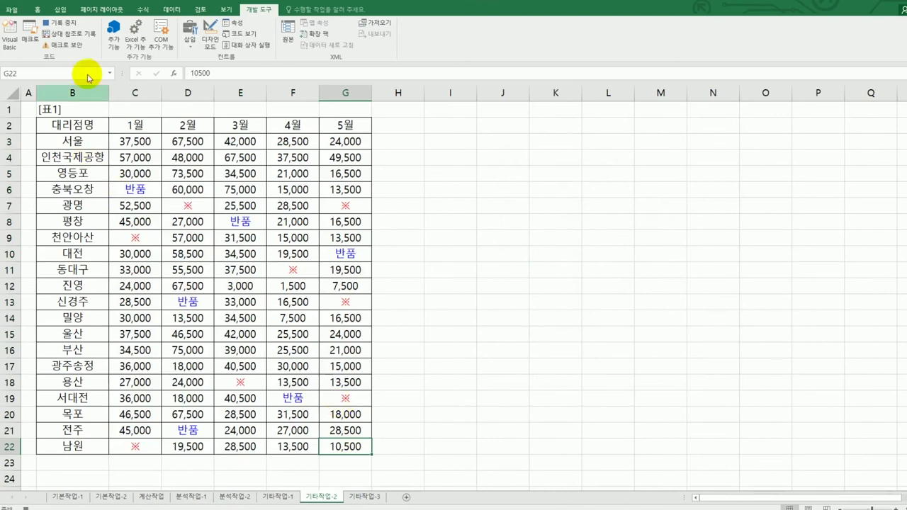
left_click(68, 25)
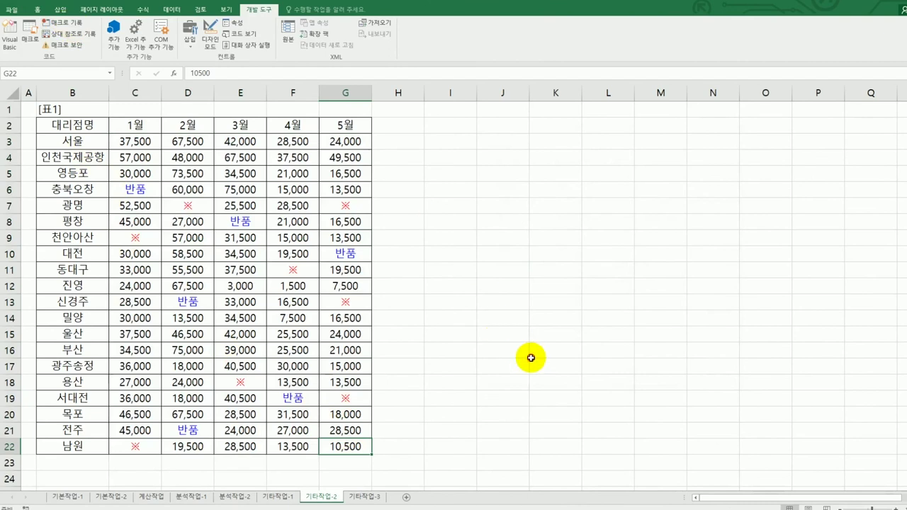
left_click(531, 358)
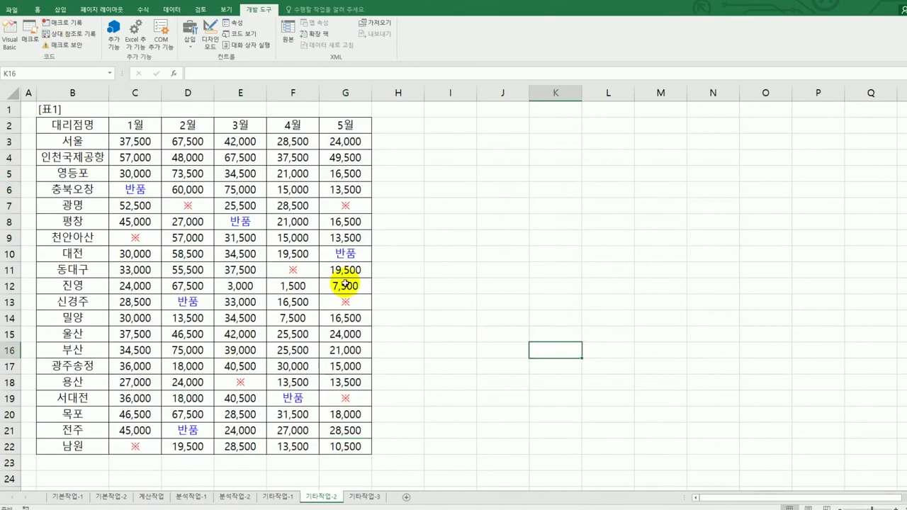
- Draw a bevel (빗면) shape over cells I2:J3 and enter the text 서식설정 in it
left_click(60, 9)
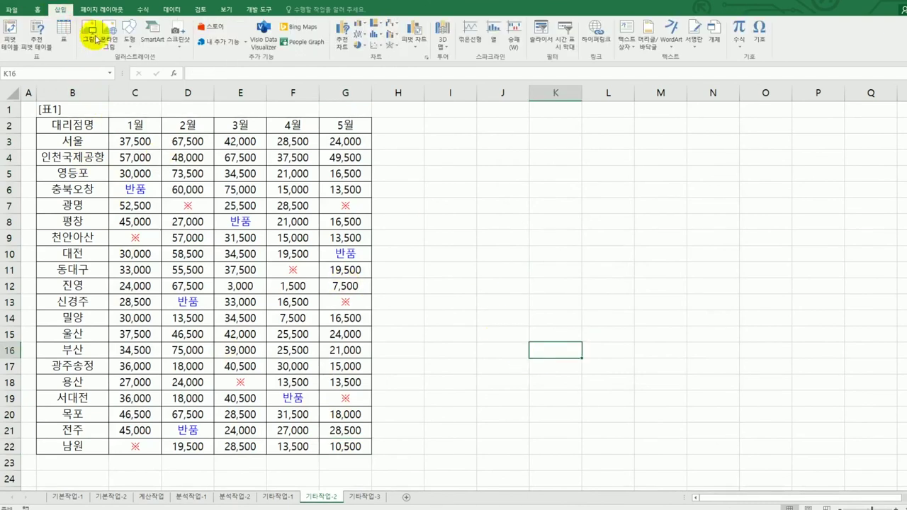
left_click(128, 35)
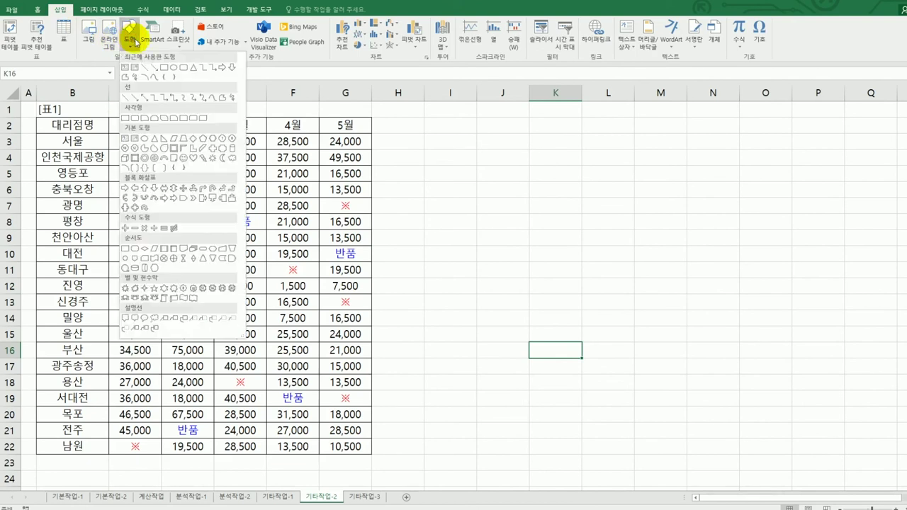
left_click(135, 157)
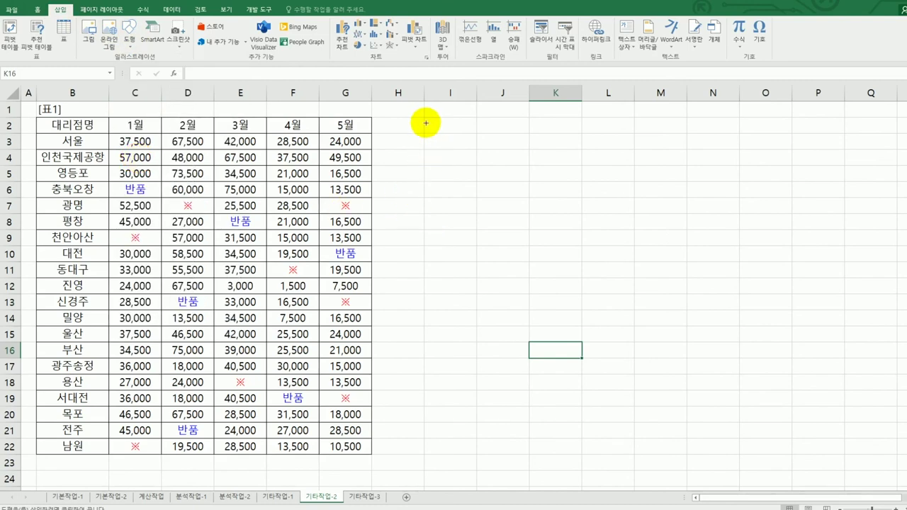
left_click_drag(424, 117, 518, 145)
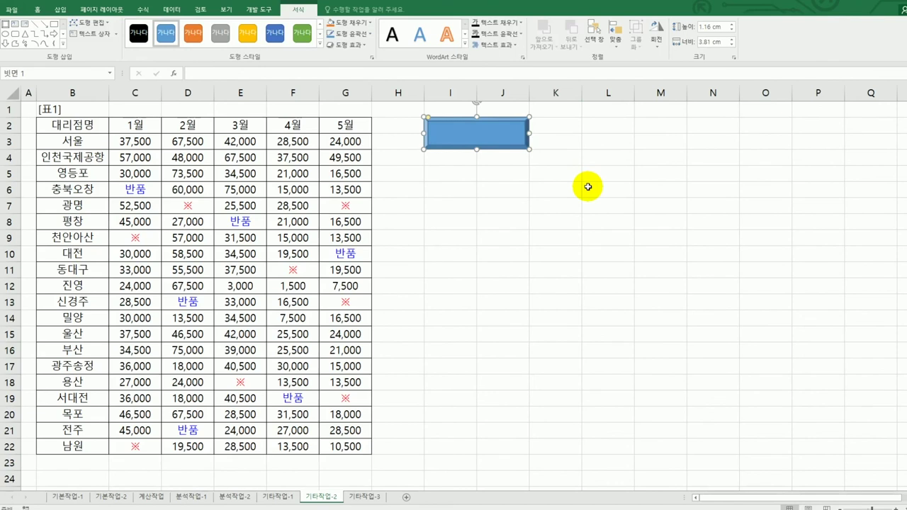
type("서식설정")
- Assign the 서식설정 macro to the 서식설정 bevel shape and deselect the shape
right_click(517, 135)
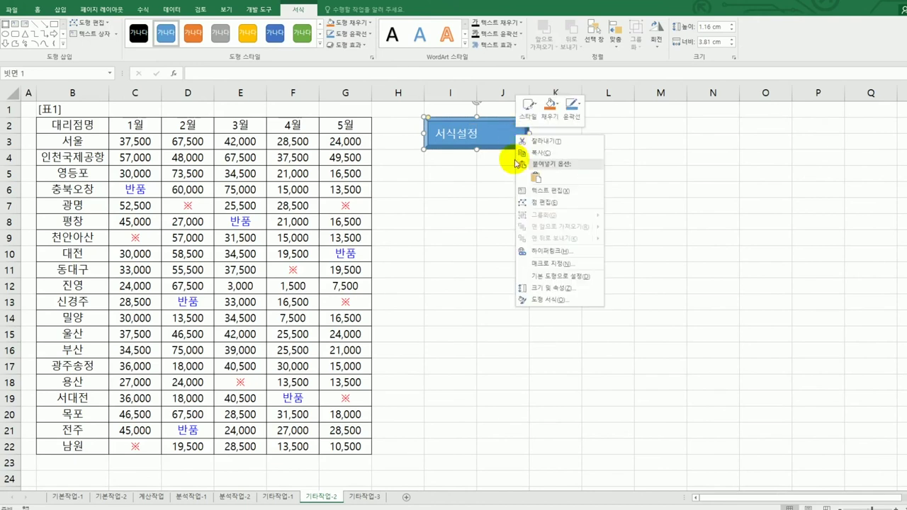
left_click(571, 262)
left_click(494, 197)
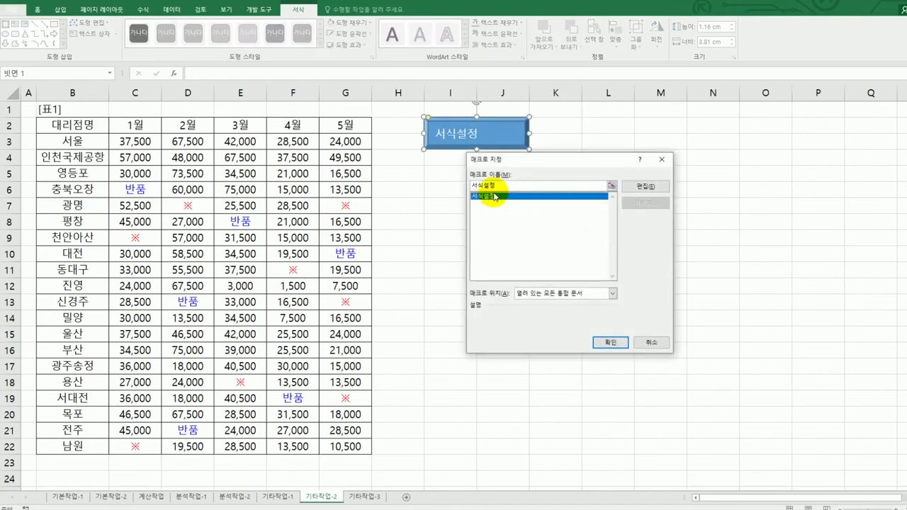
left_click(611, 343)
left_click(672, 353)
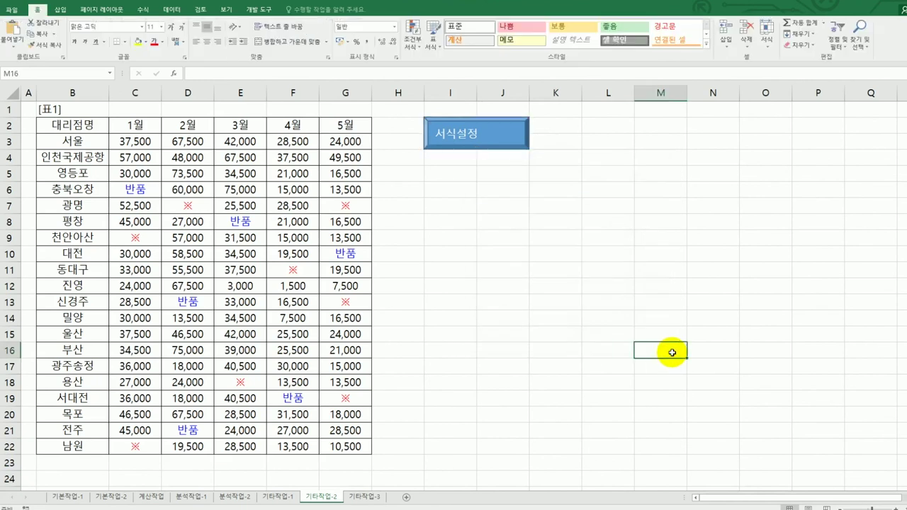
left_click(608, 205)
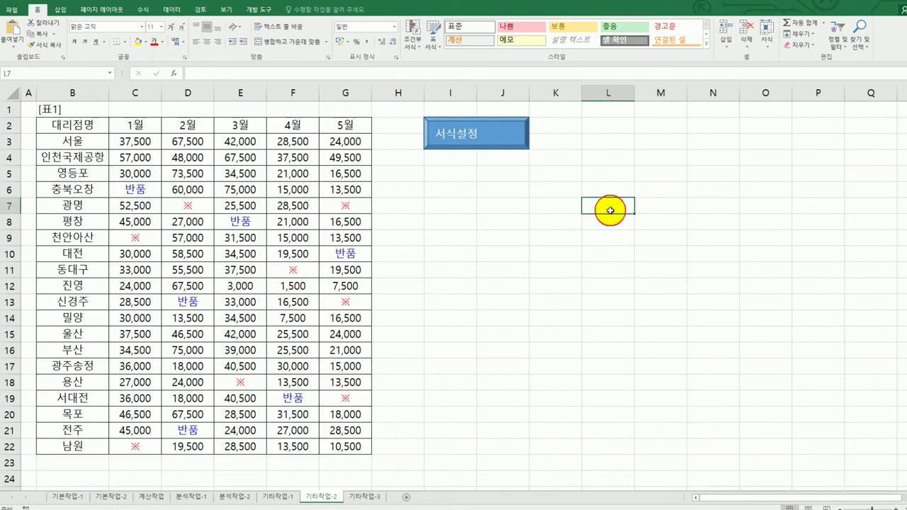
- Start recording a new macro named 일반, stored in the current workbook (현재 통합 문서)
left_click(260, 9)
left_click(84, 24)
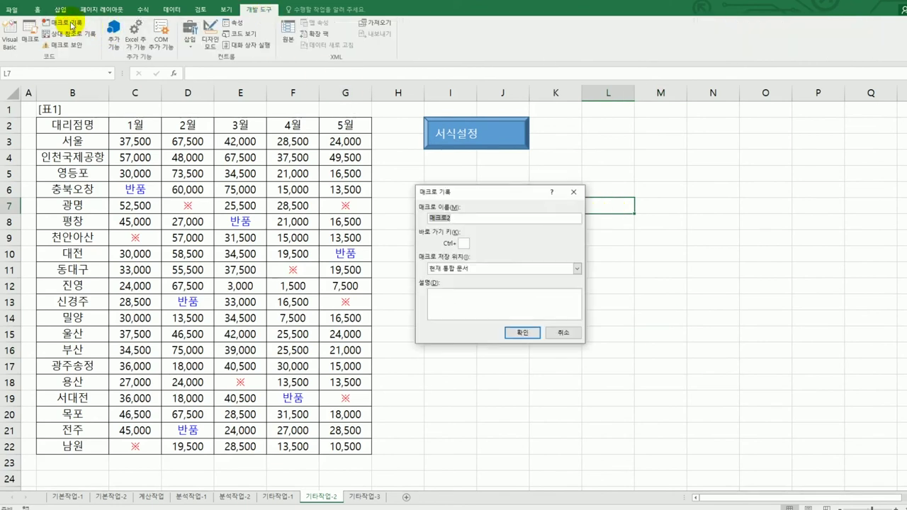
type("일반")
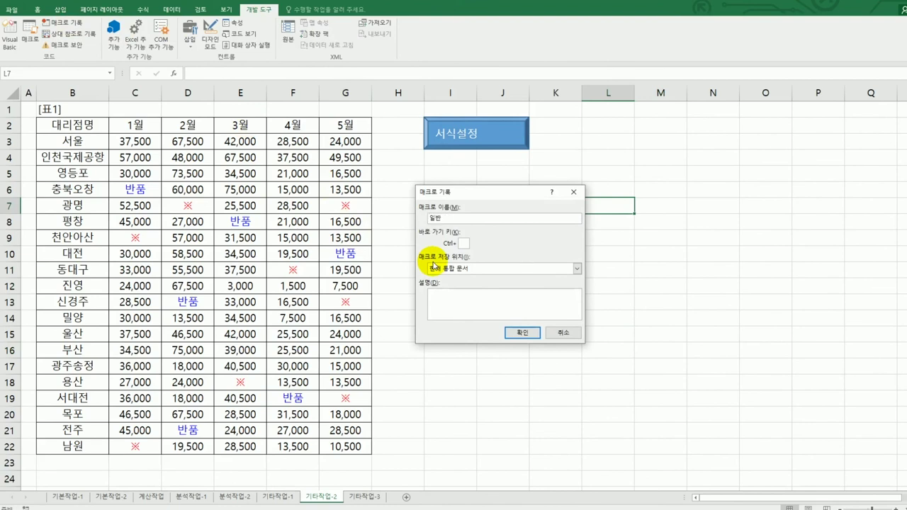
left_click(512, 333)
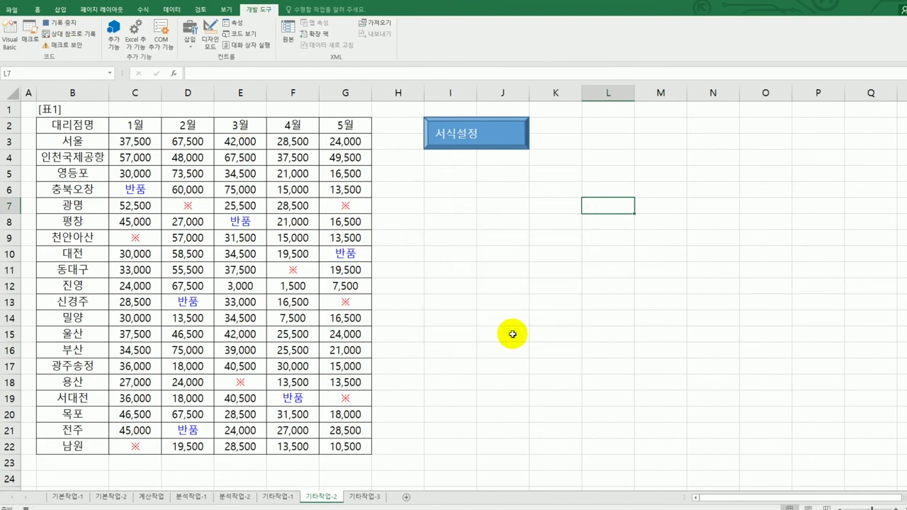
- Apply the General (일반) number format to C3:G22, deselect the range and stop recording the macro
left_click_drag(140, 141, 346, 446)
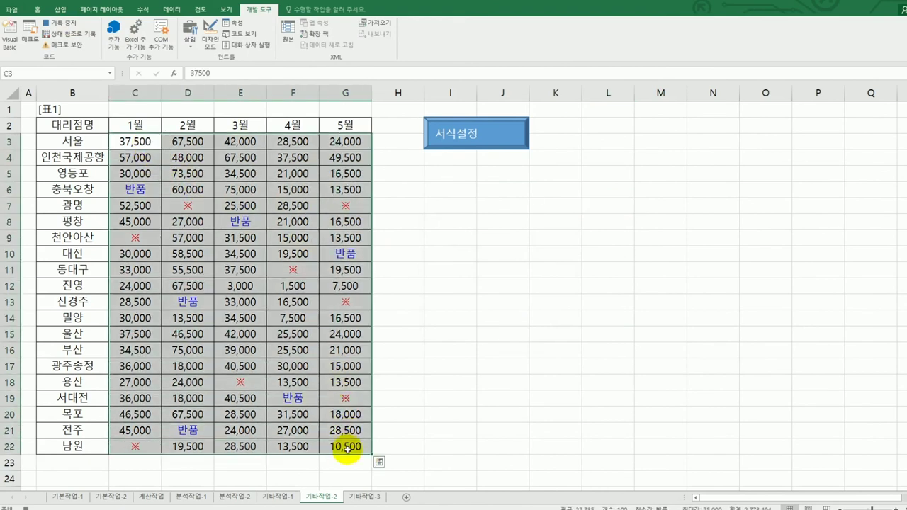
right_click(283, 237)
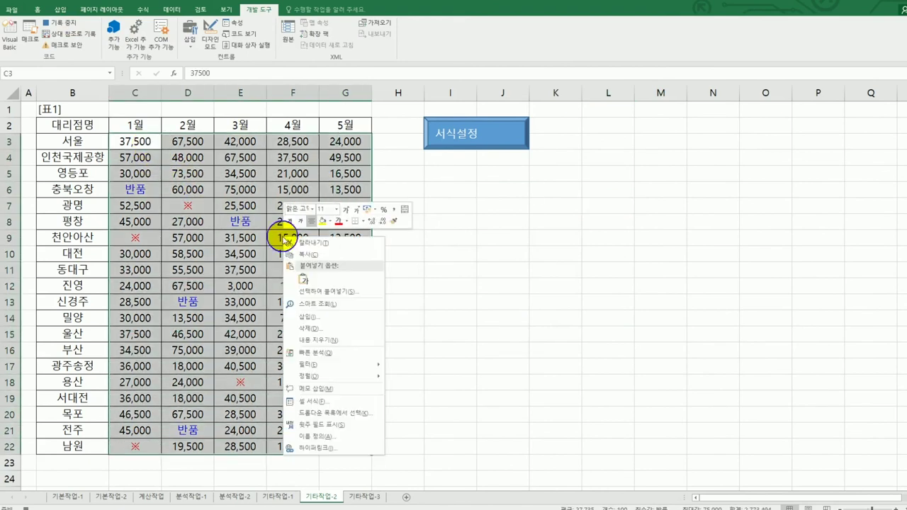
left_click(342, 409)
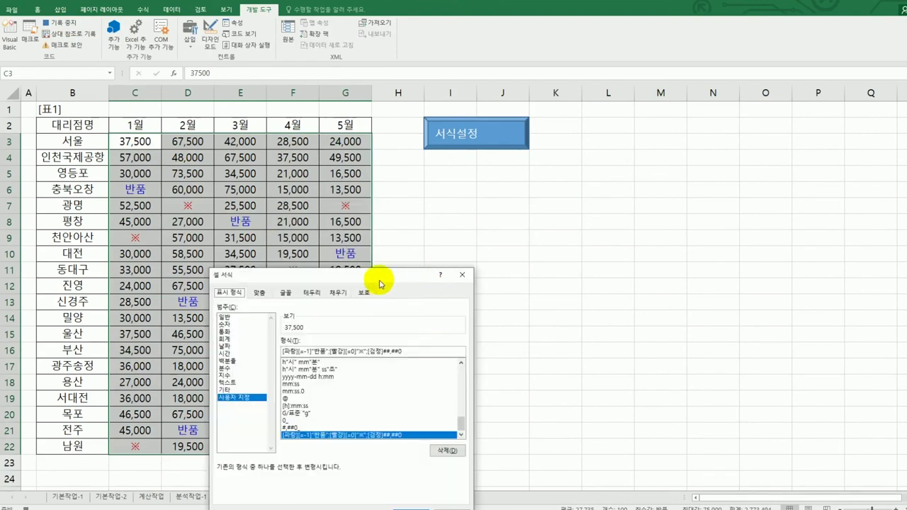
left_click_drag(380, 284, 649, 194)
left_click(517, 229)
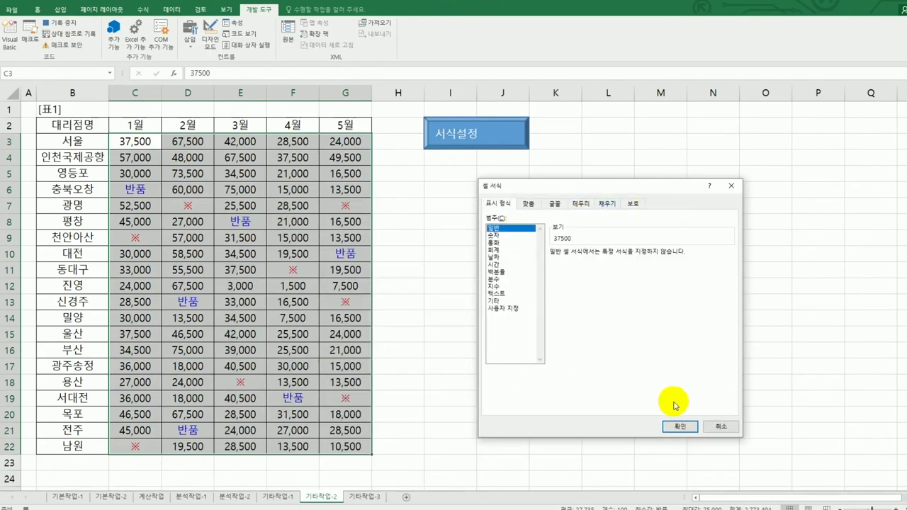
left_click(677, 426)
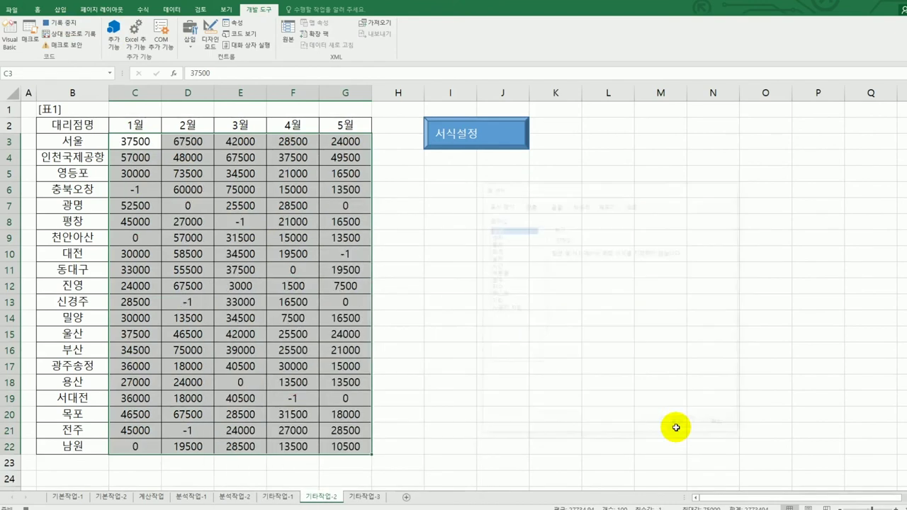
left_click(354, 446)
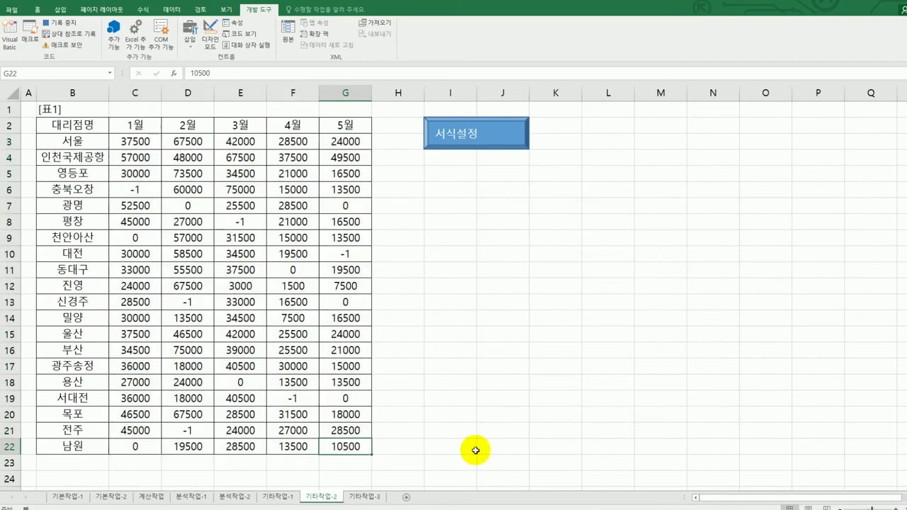
left_click(70, 24)
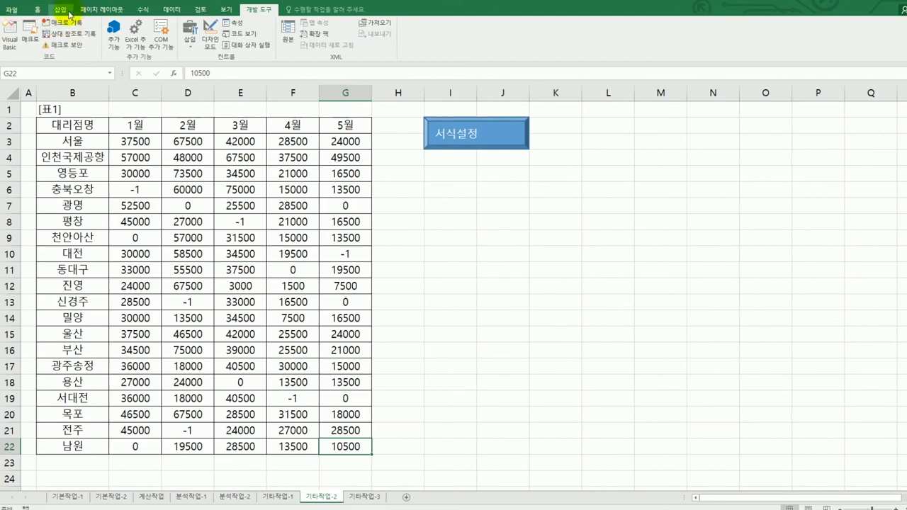
- Draw a second bevel (빗면) shape over cells I5:J6 and enter the text 서식해제 in it
left_click(68, 12)
left_click(128, 36)
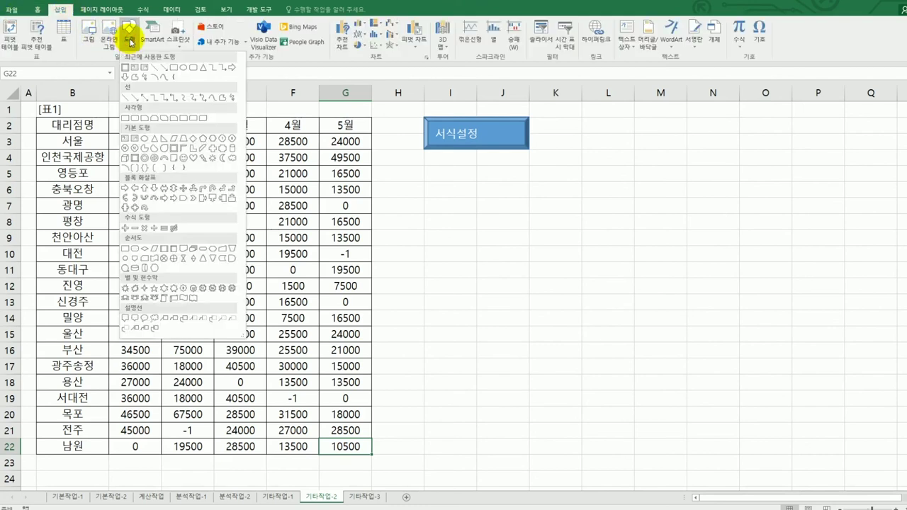
left_click(134, 158)
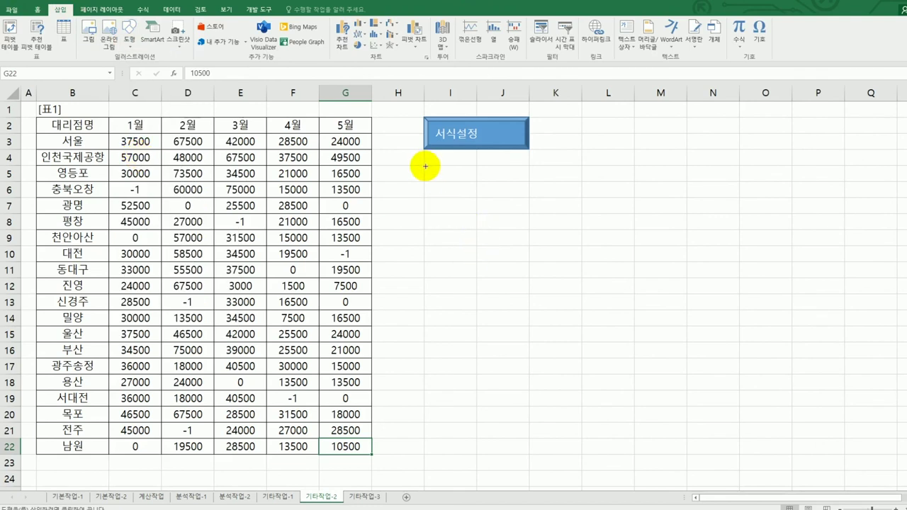
left_click_drag(424, 165, 518, 204)
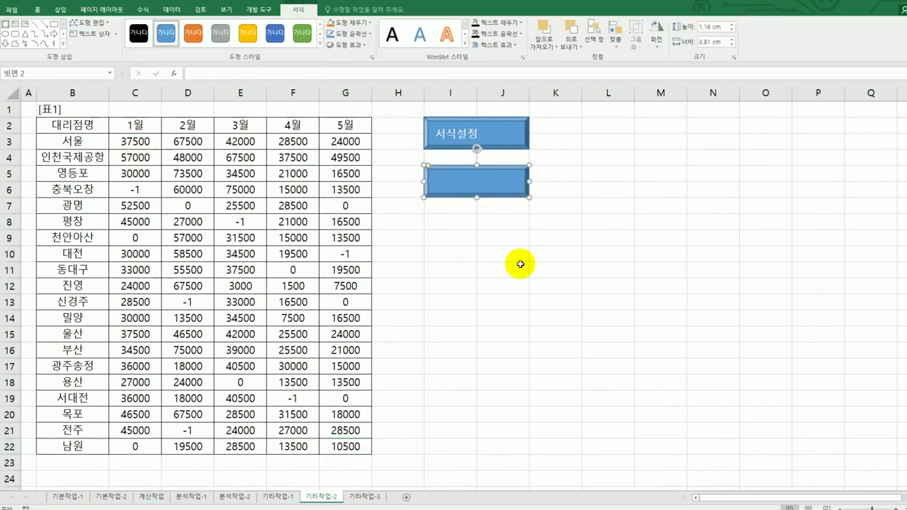
type("서식해제")
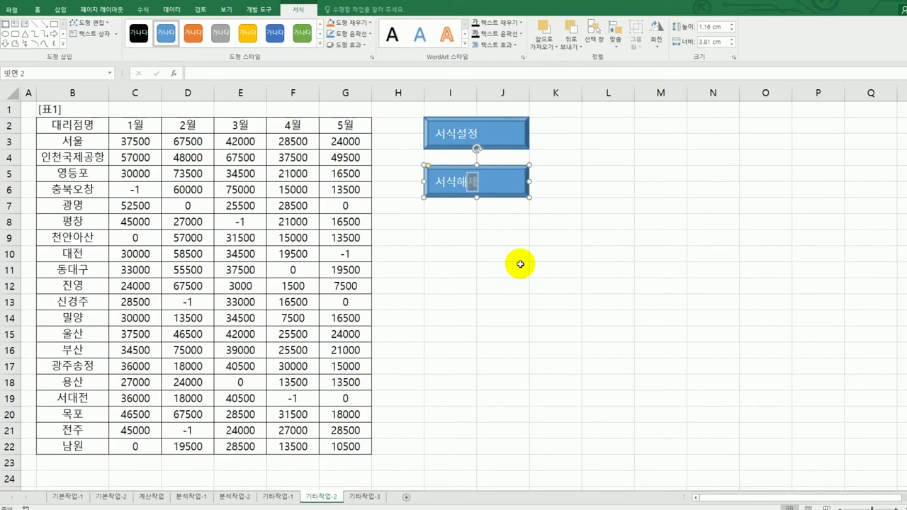
- Assign the 일반 macro to the 서식해제 bevel shape and deselect the shape
right_click(502, 187)
left_click(571, 314)
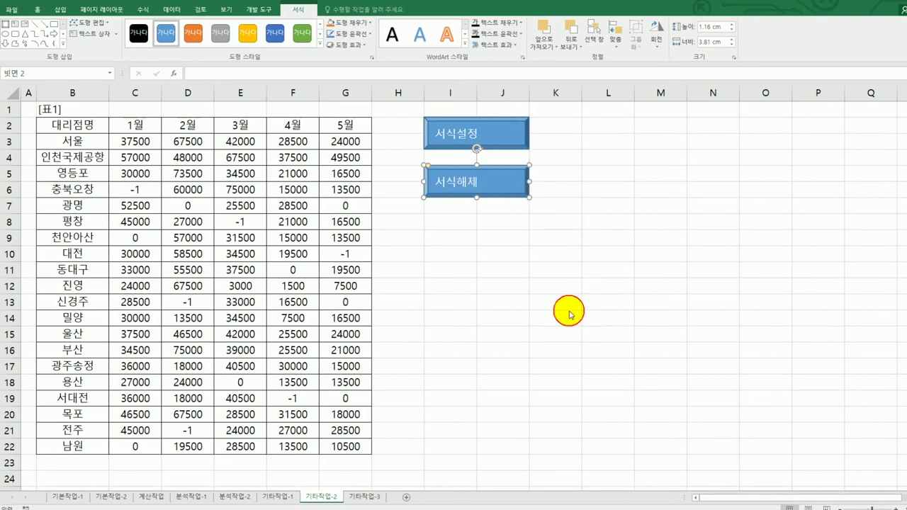
left_click(496, 257)
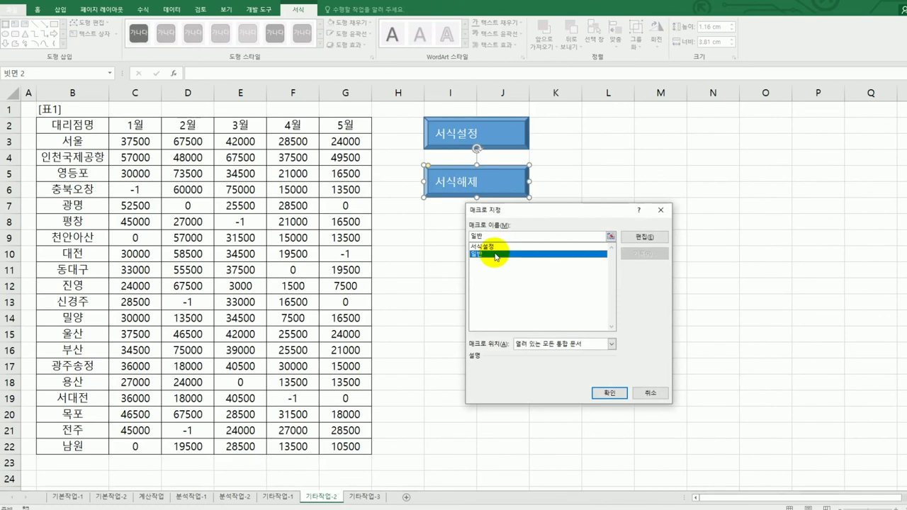
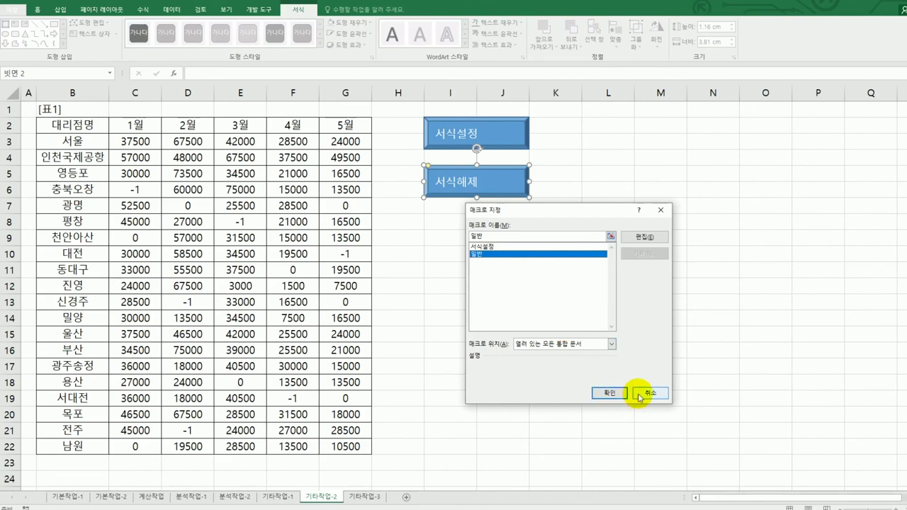
left_click(623, 393)
left_click(655, 365)
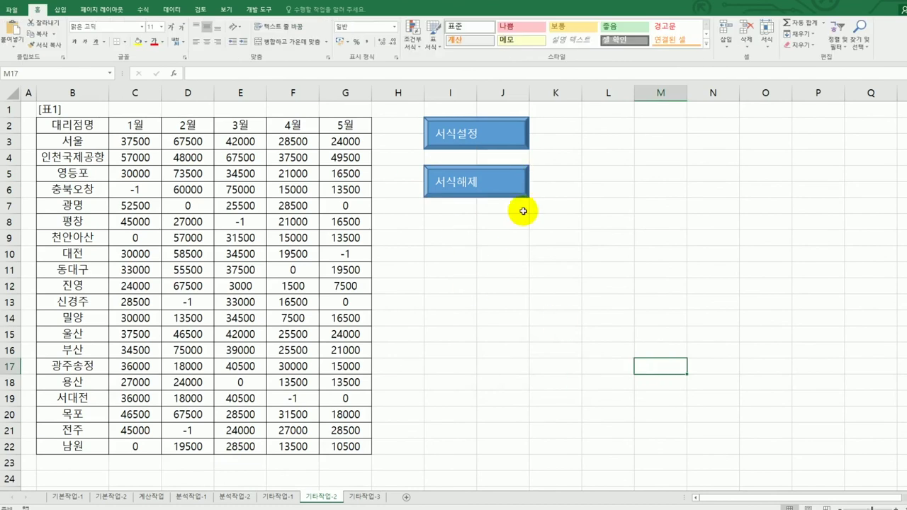
- Rename the 일반 macro's Sub procedure to 서식해제 in its VBA code and close the code editor
left_click(259, 9)
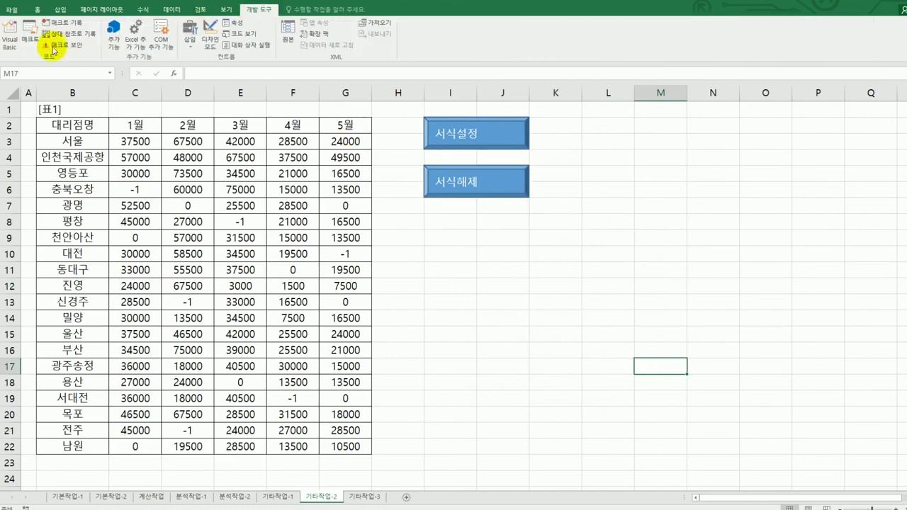
left_click(30, 35)
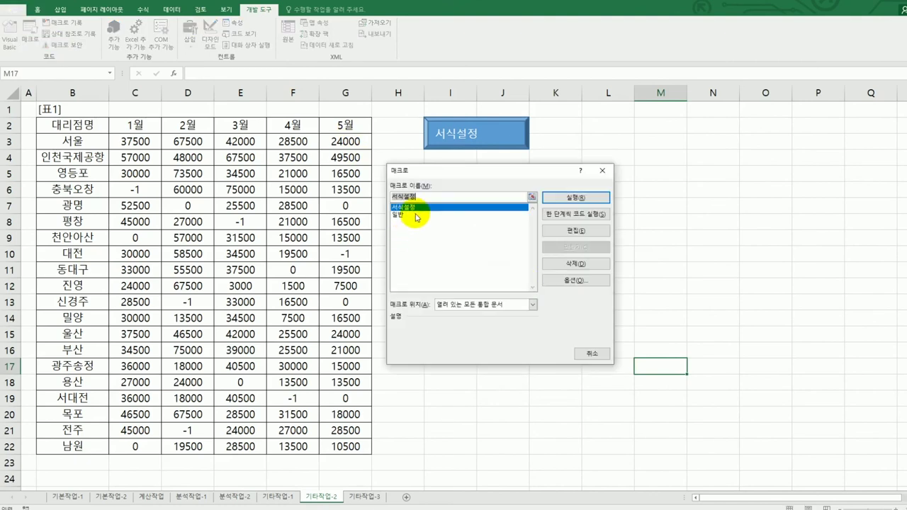
left_click(417, 215)
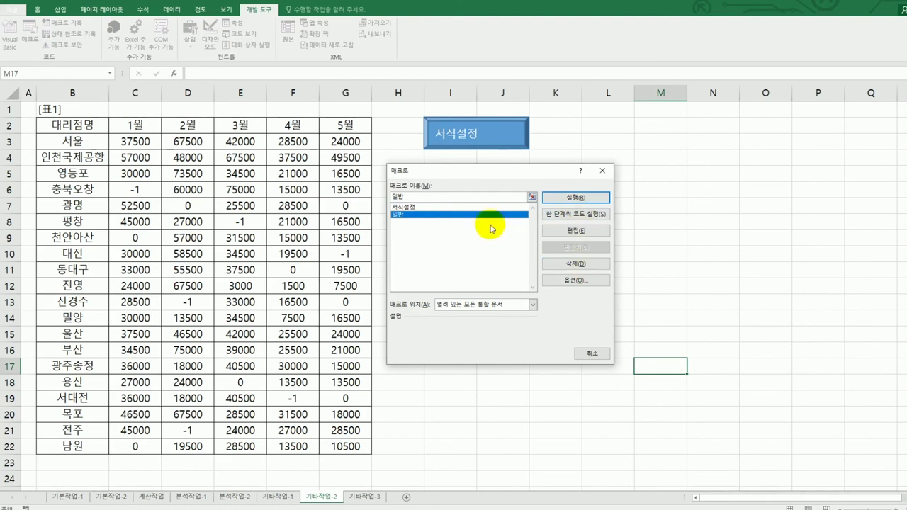
left_click(571, 231)
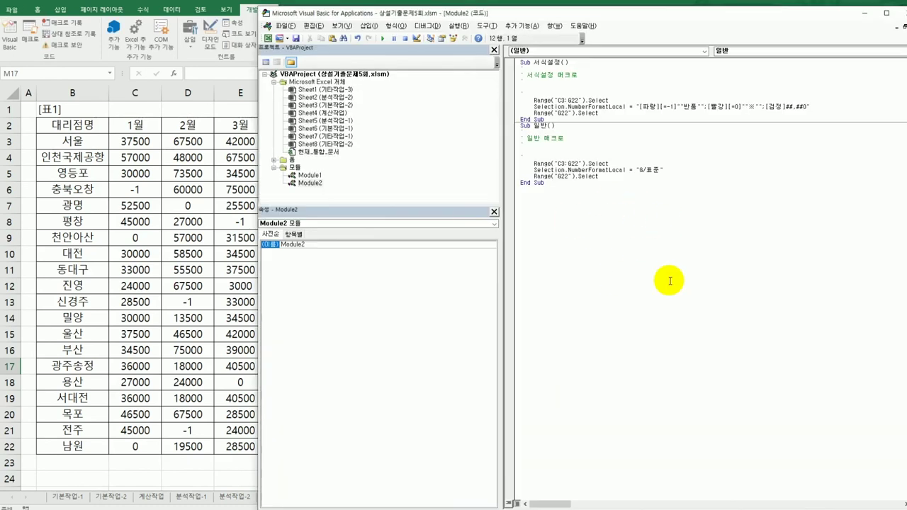
double_click(540, 125)
type("서식해")
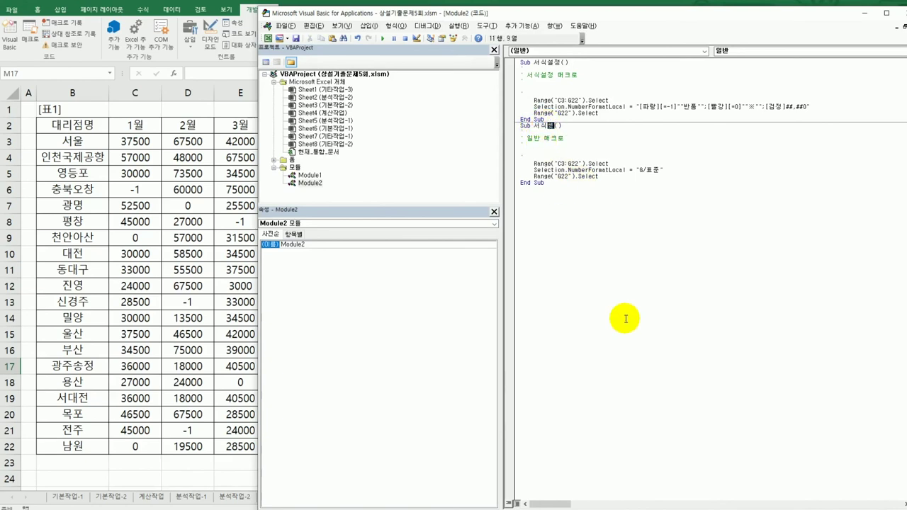
type("제")
left_click(625, 319)
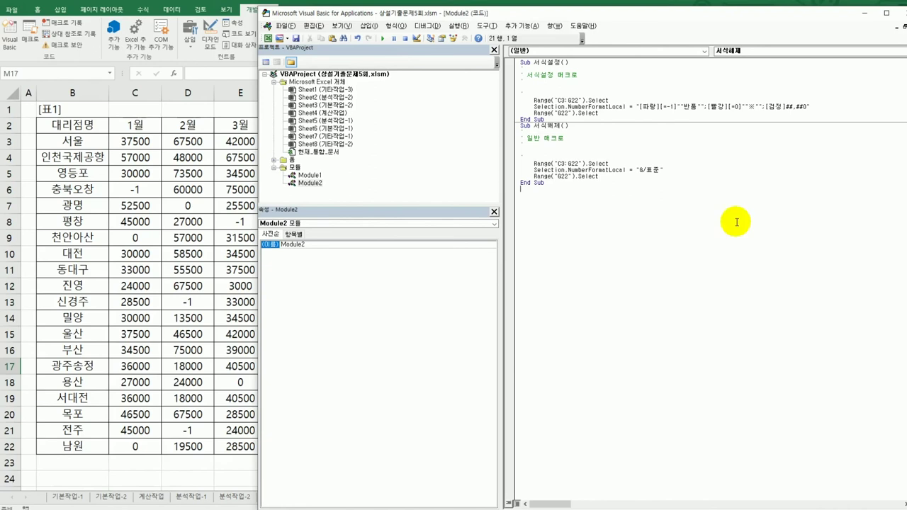
left_click(900, 18)
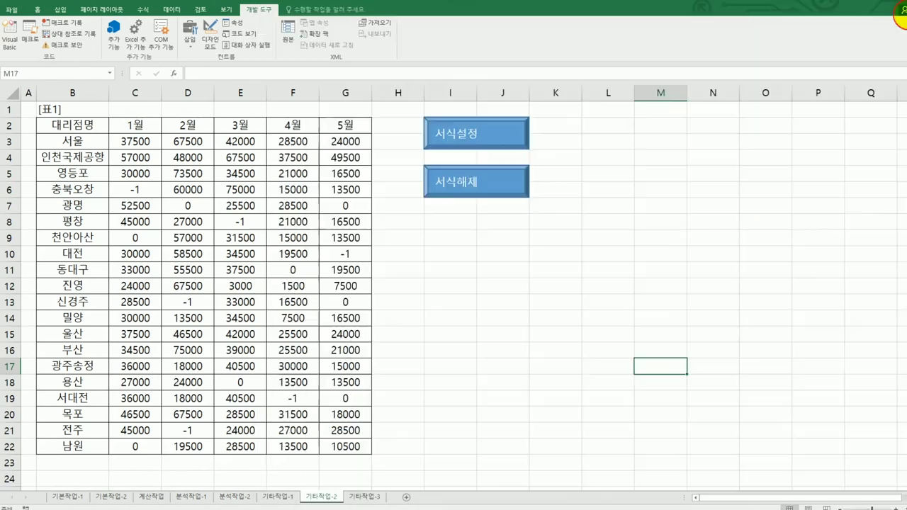
- Assign the 서식해제 macro to the 서식해제 bevel shape and deselect the shape
left_click(659, 237)
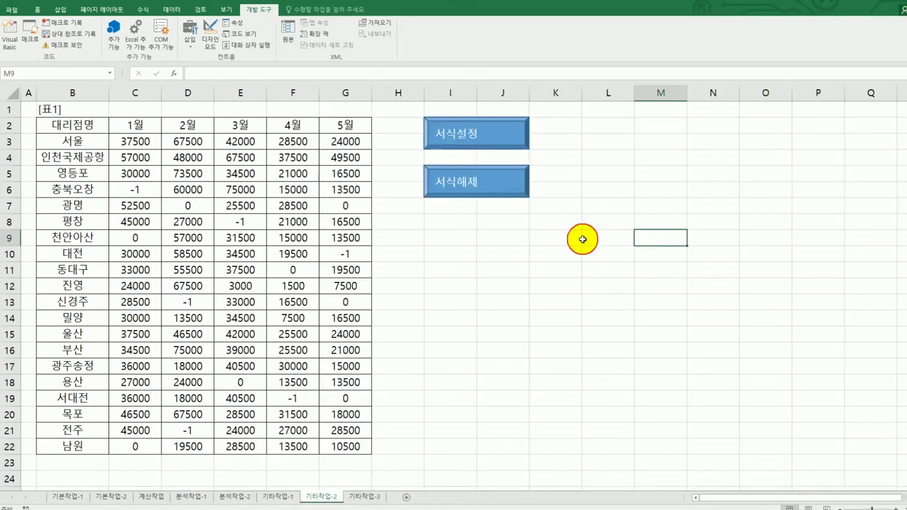
right_click(496, 172)
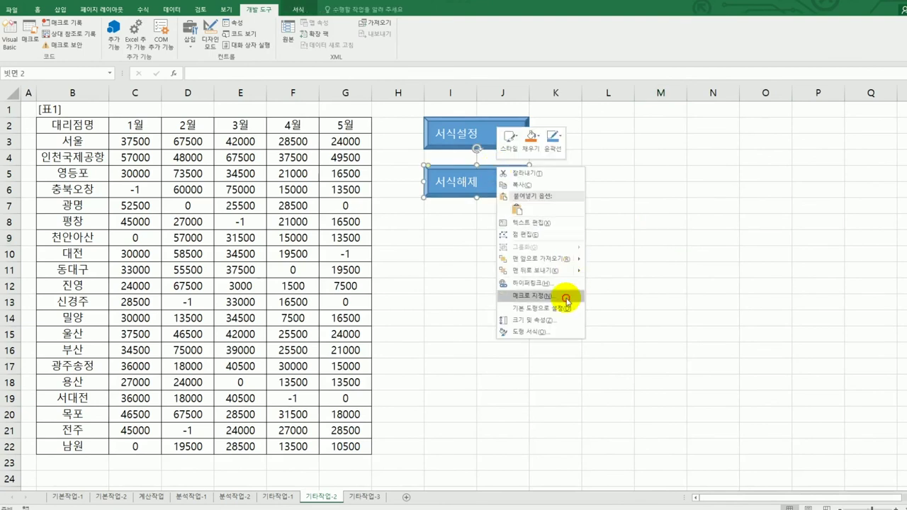
left_click(567, 302)
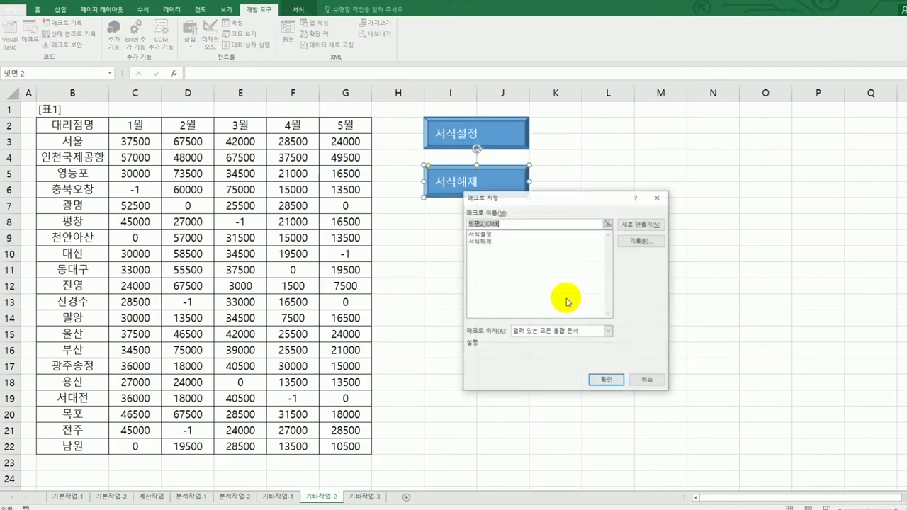
left_click(496, 248)
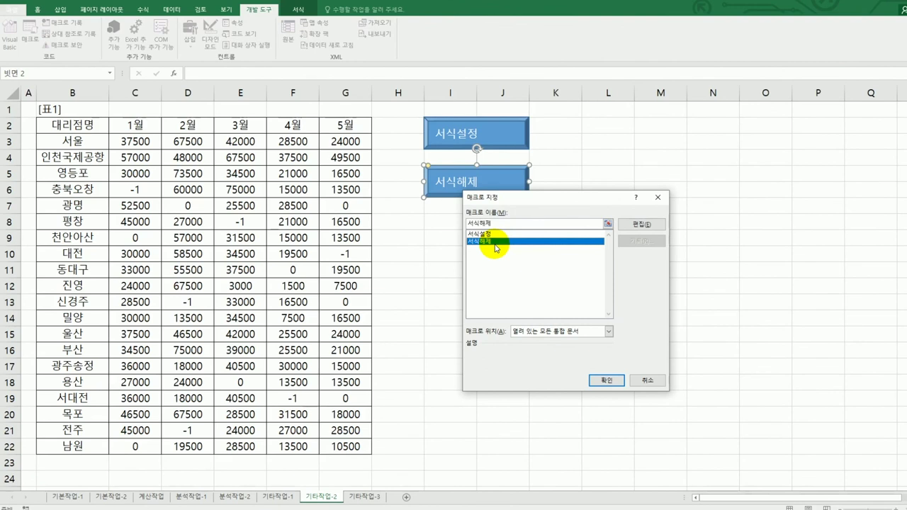
left_click(606, 381)
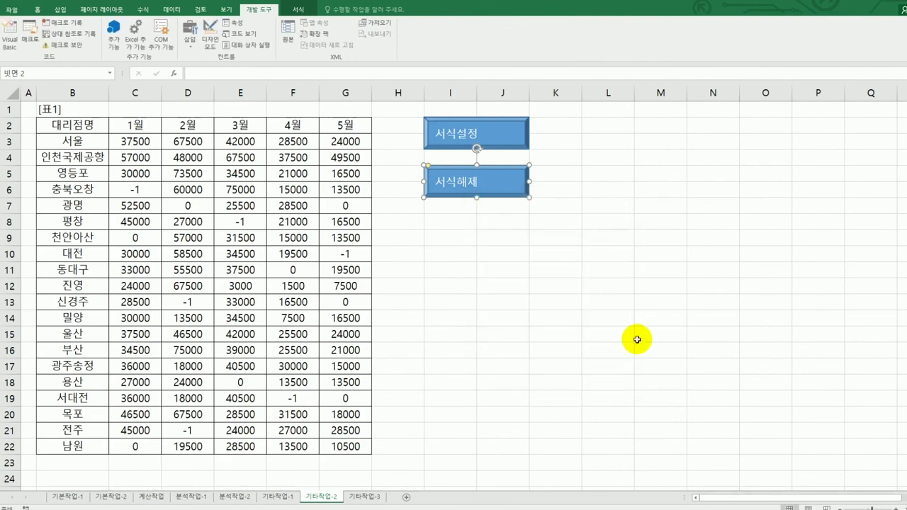
left_click(637, 340)
- Test both macro shapes by running 서식설정 followed by 서식해제, and select an empty cell outside the table
left_click(467, 143)
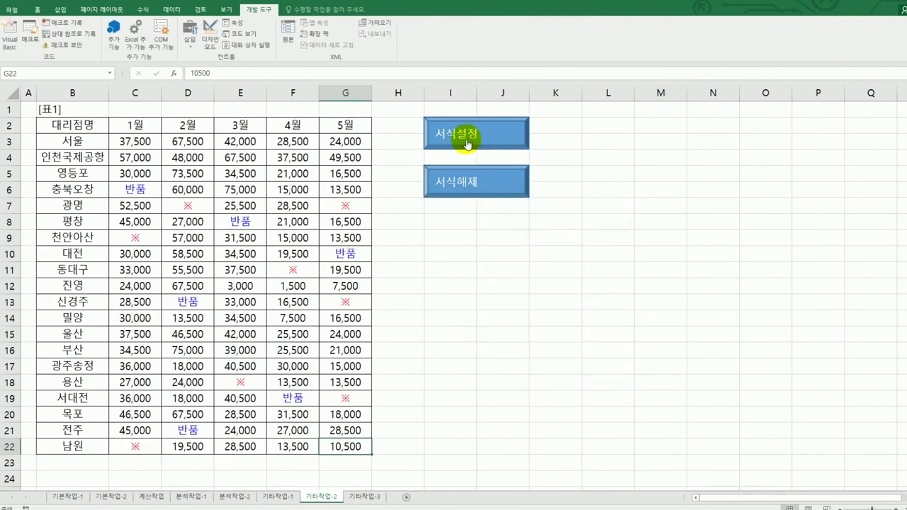
left_click(490, 188)
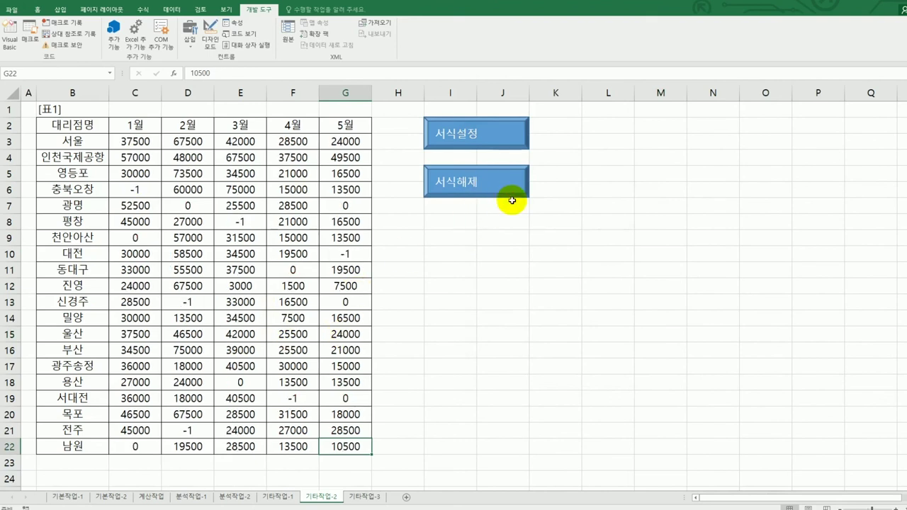
left_click(558, 265)
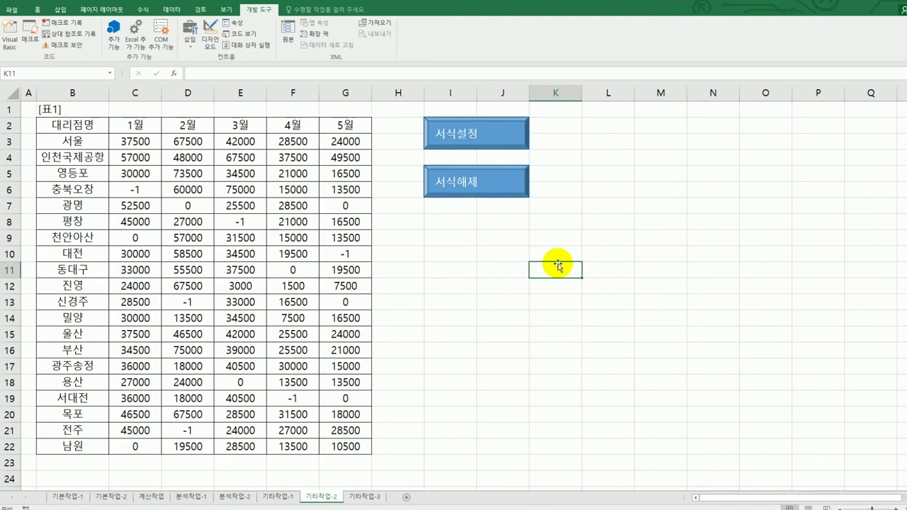
- On the 기타작업-3 sheet, turn on design mode and open the Click event code of the 등록 button
left_click(366, 496)
left_click(508, 393)
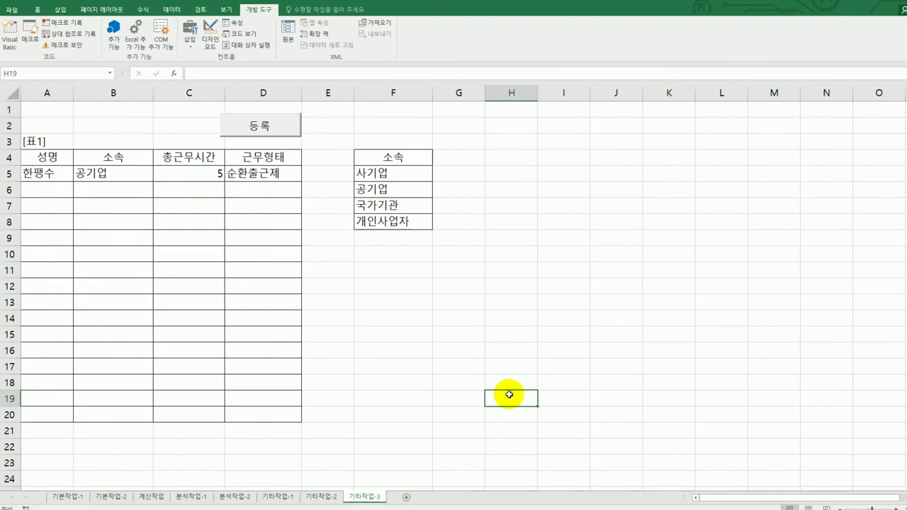
left_click(279, 138)
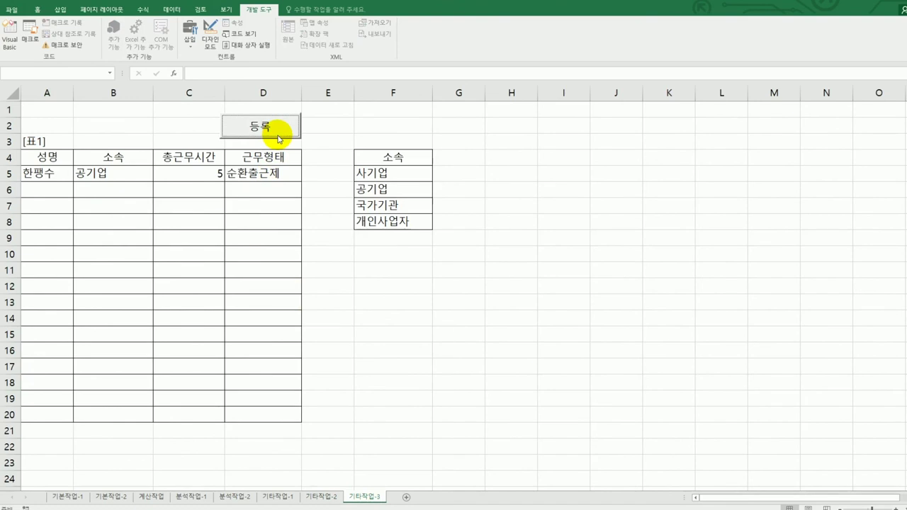
left_click(210, 36)
left_click(284, 129)
double_click(282, 131)
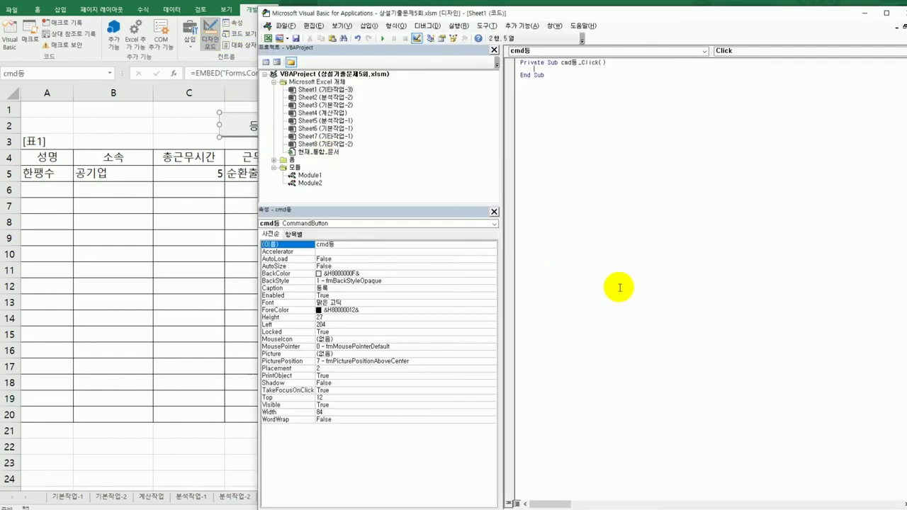
- Enter 근무시간등록.Show in the 등록 button's Click procedure
type("근무시간등록.s")
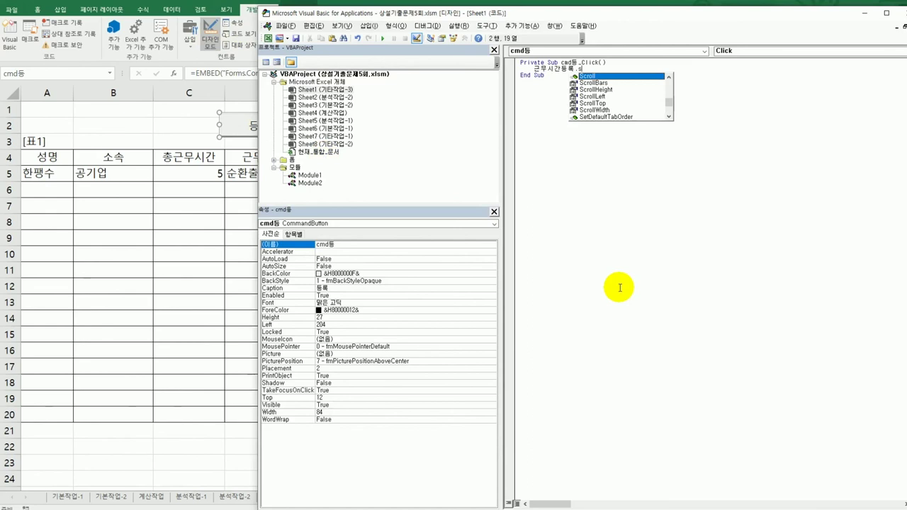
type("ho")
key("Tab")
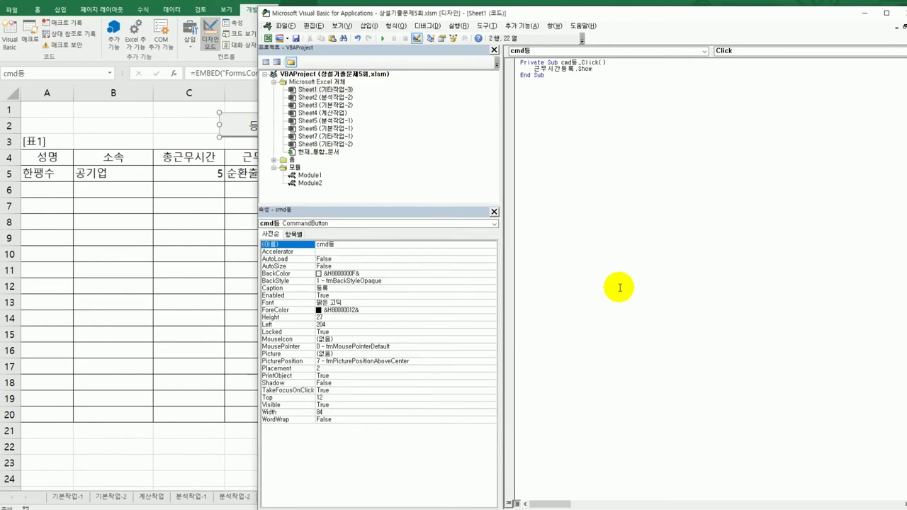
left_click(620, 288)
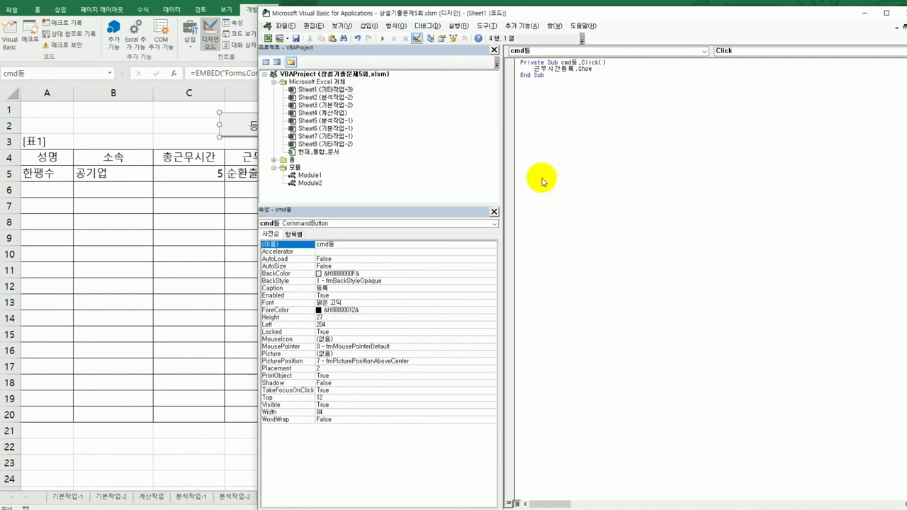
- Open the code window of the 근무시간등록 form from the project's forms folder
left_click(274, 160)
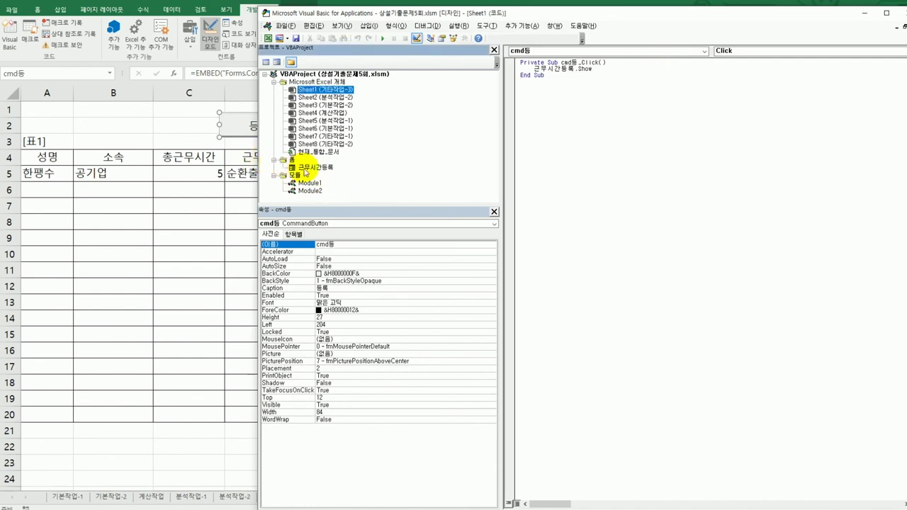
left_click(305, 168)
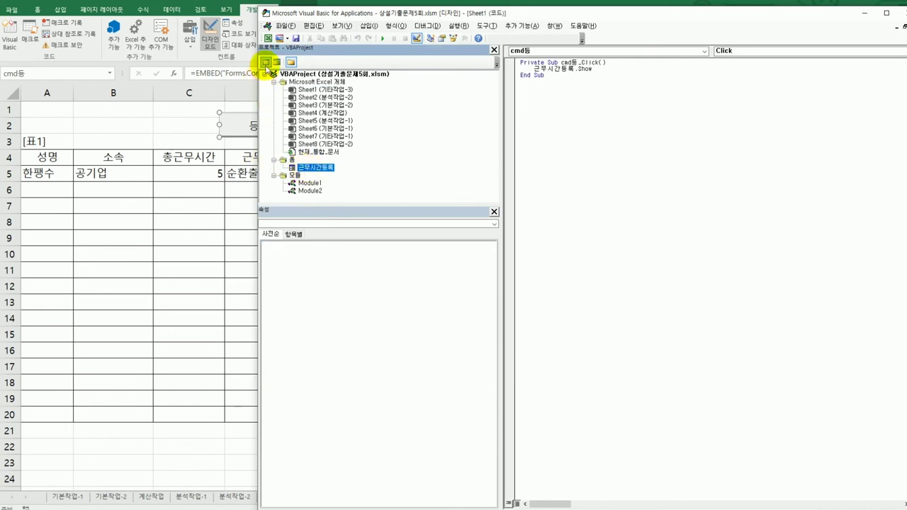
left_click(266, 64)
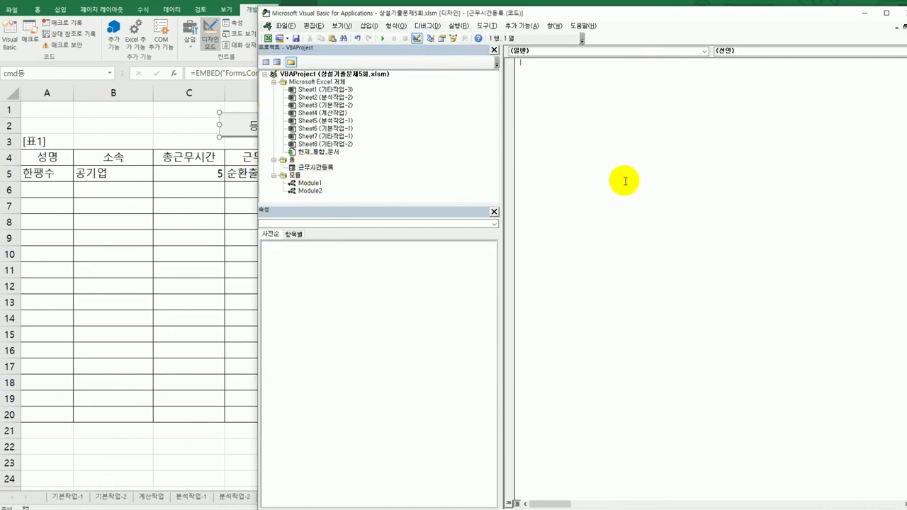
- Add a UserForm Initialize procedure containing cmb소속.RowSource = "F5:F8"
left_click(628, 52)
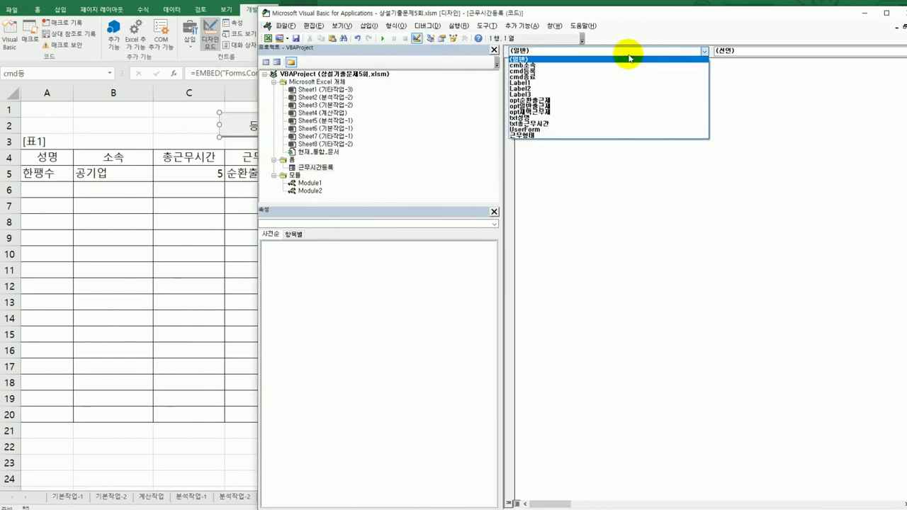
left_click(614, 130)
left_click(756, 51)
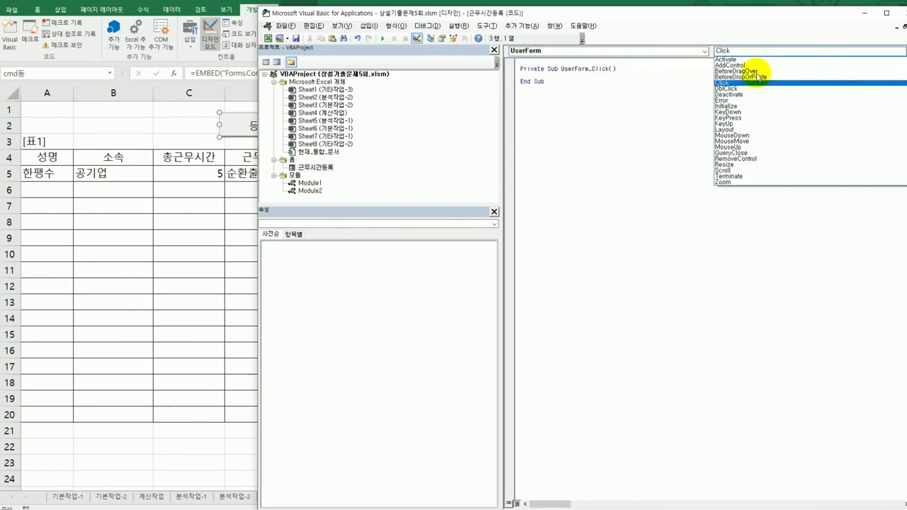
left_click(760, 106)
key("Tab")
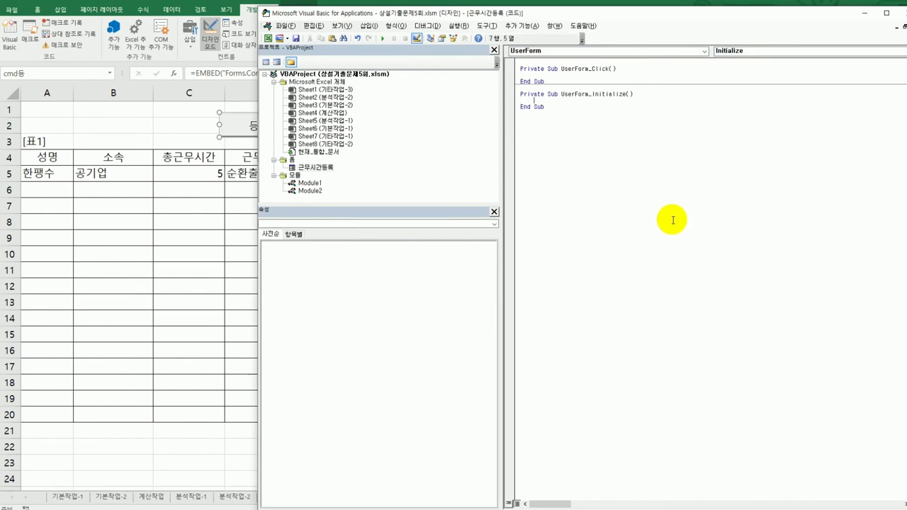
type("cmb소속.rowSource =\"F5:F8")
left_click(667, 241)
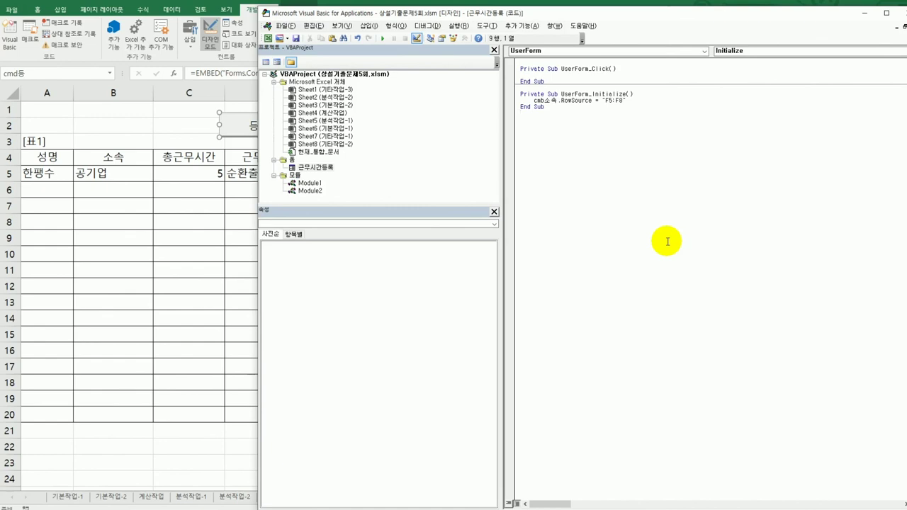
- Add a Click procedure for cmd종료 containing MsgBox Date, , "폼 종료"
left_click(634, 50)
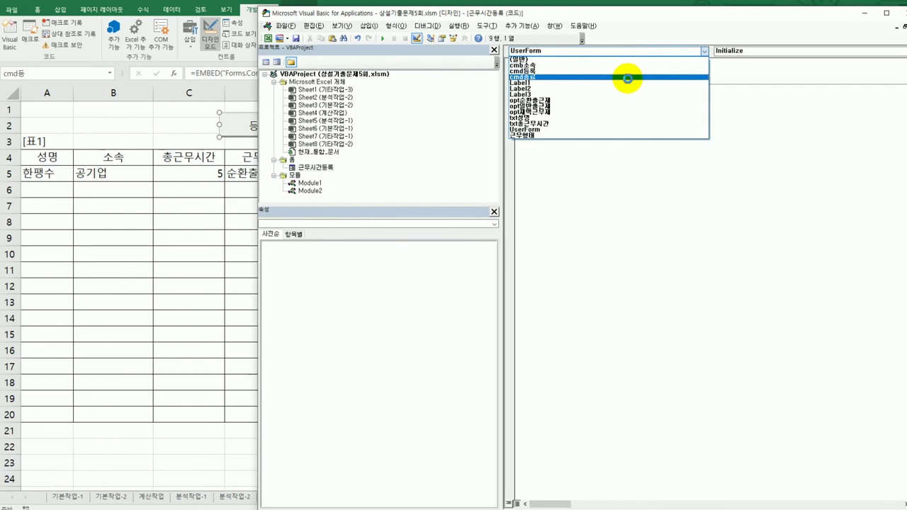
left_click(628, 77)
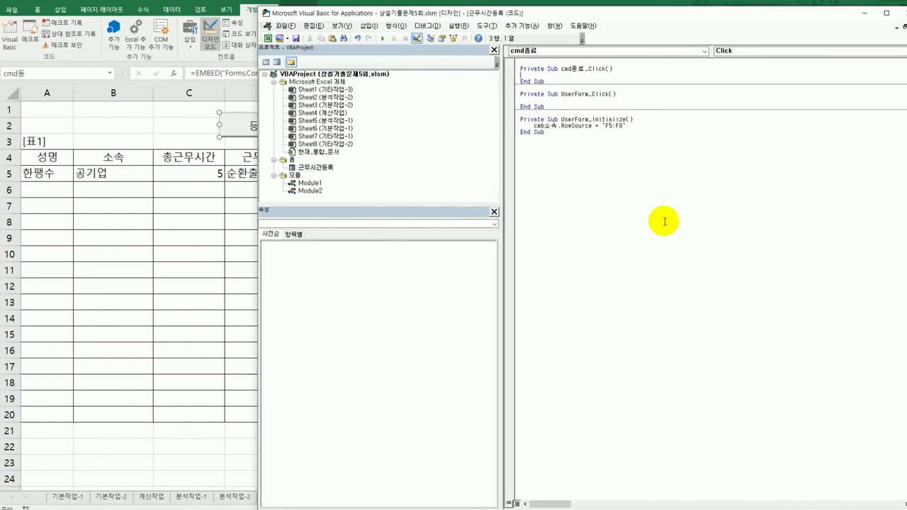
key("Tab")
type("msgbox date")
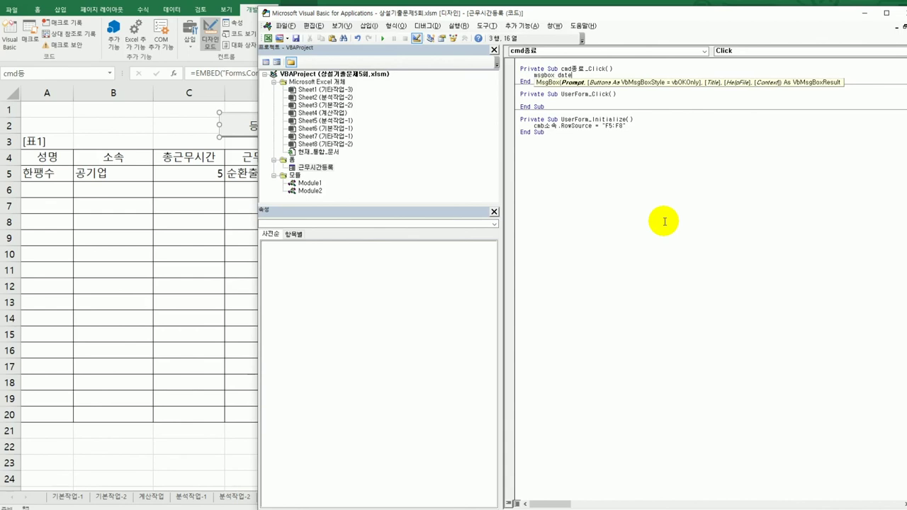
type(",")
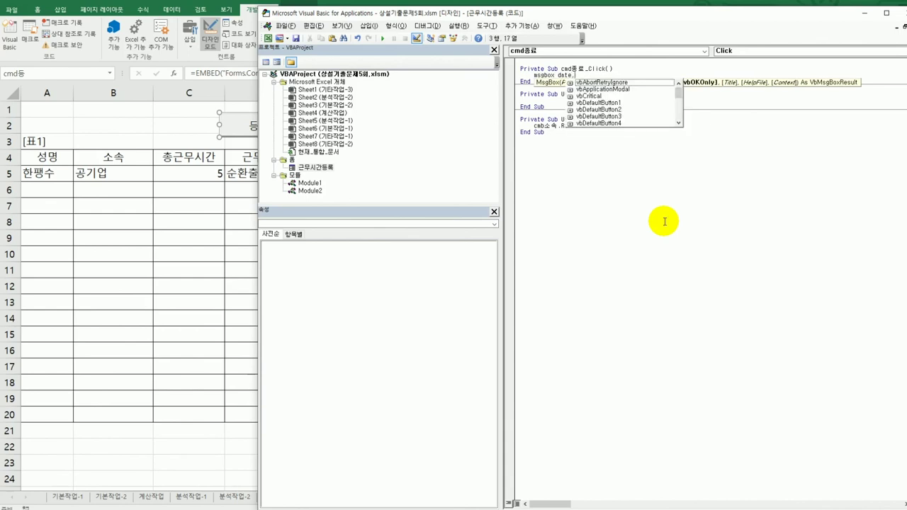
type(",")
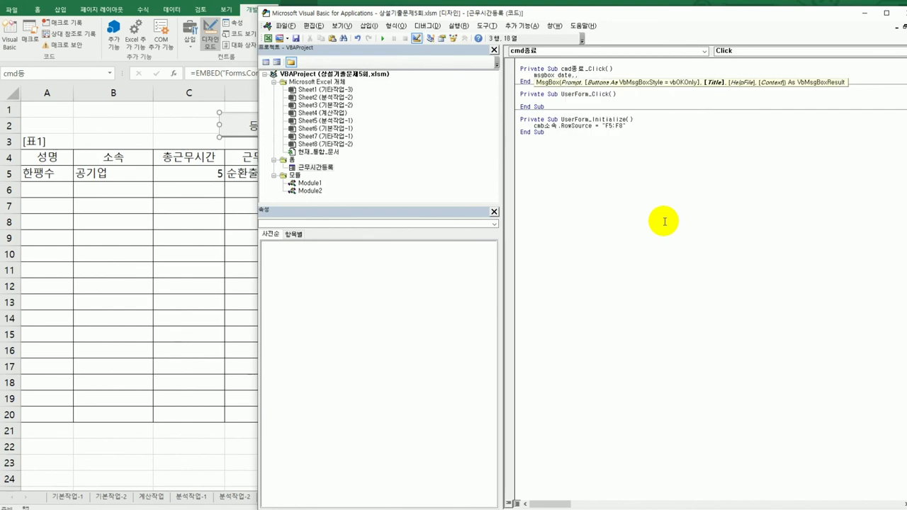
type("\"vh")
key("BackSpace")
key("BackSpace")
type("종료")
key("Return")
- Add the statement Unload Me below the MsgBox line in the cmd종료 Click procedure
key("Return")
type("unload")
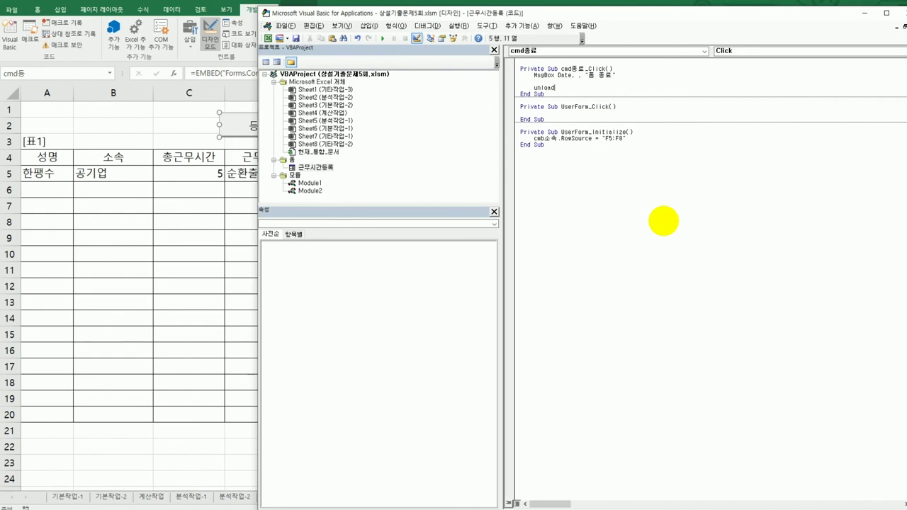
type(" Me")
key("Down")
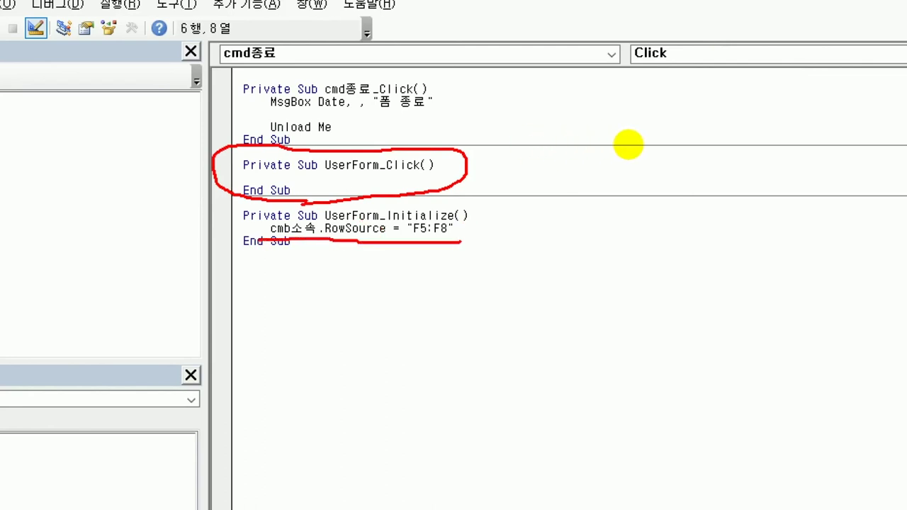
mouse_move(445, 121)
left_mouse_down()
mouse_move(277, 141)
mouse_move(257, 106)
mouse_move(437, 90)
left_mouse_up()
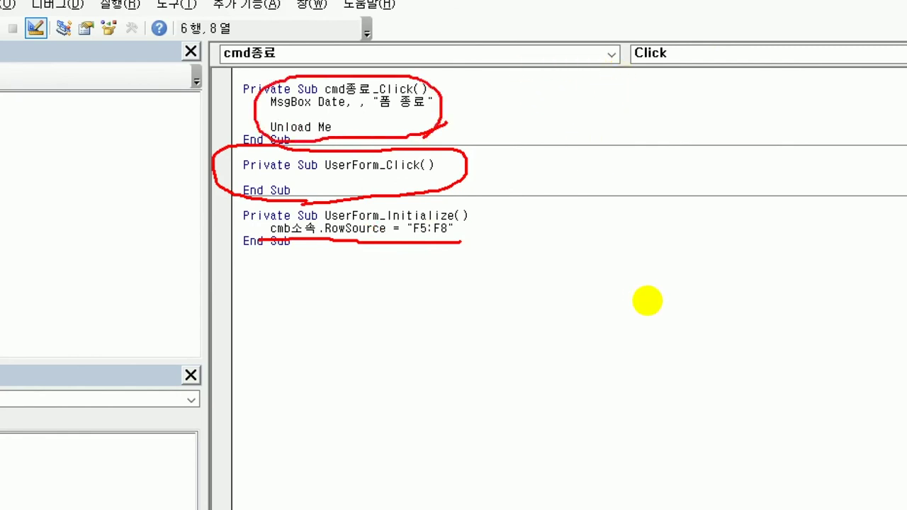
left_click(648, 302)
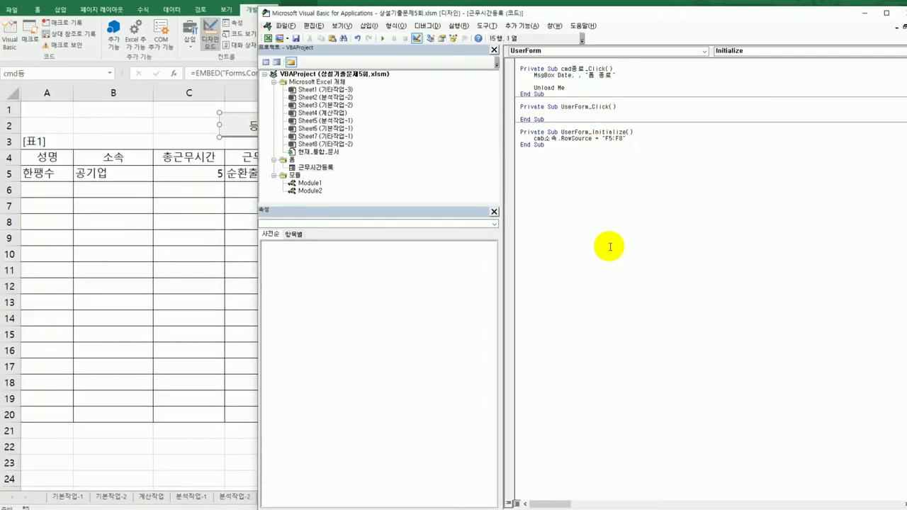
- Add a Click procedure for cmd등록 containing i = Range("a4").CurrentRegion.Rows.Count
left_click(613, 55)
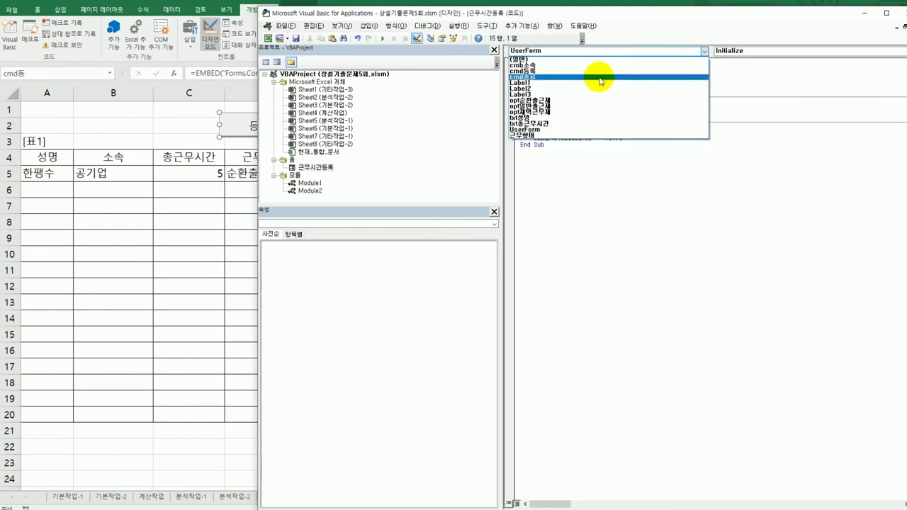
left_click(599, 72)
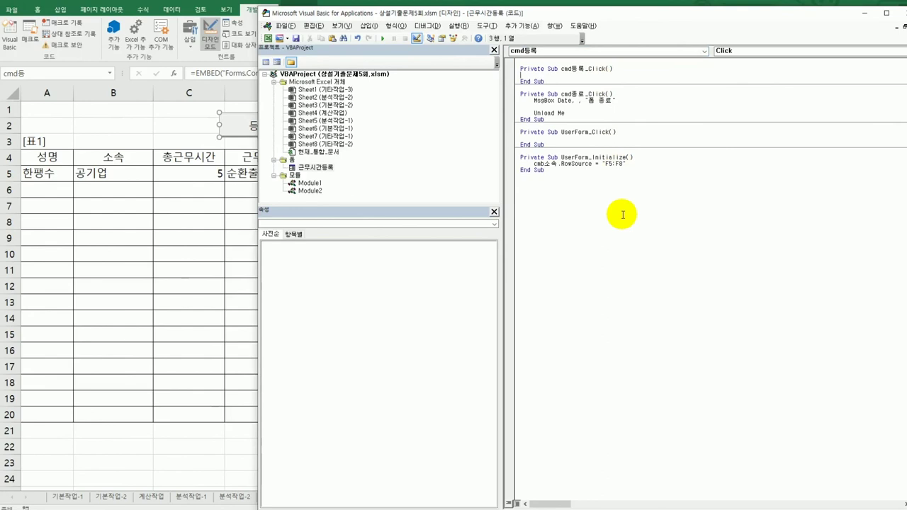
key("Return")
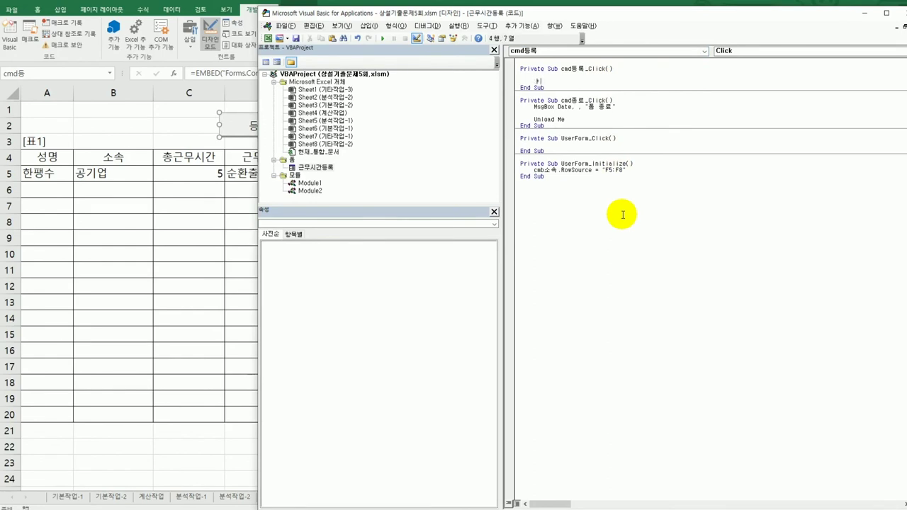
type("i = range(\"")
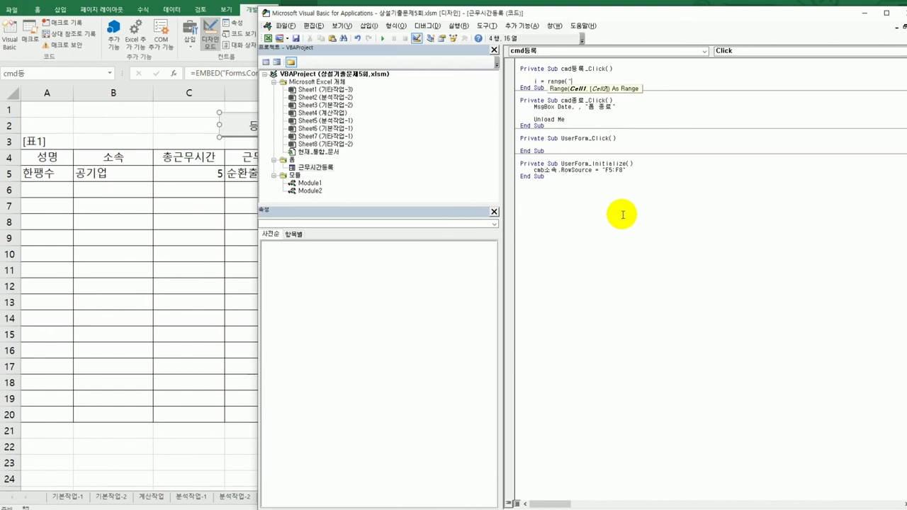
type("a4\").cu")
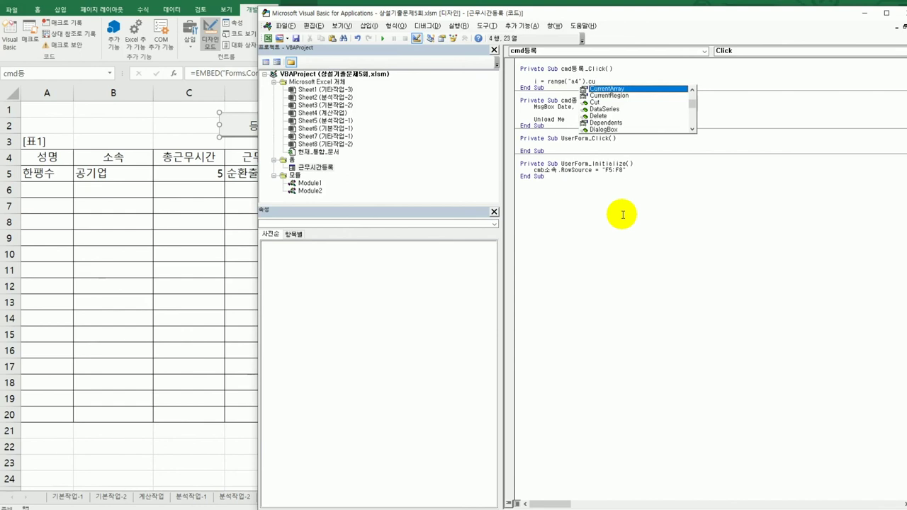
key("Down")
key("Tab")
type(".rowc")
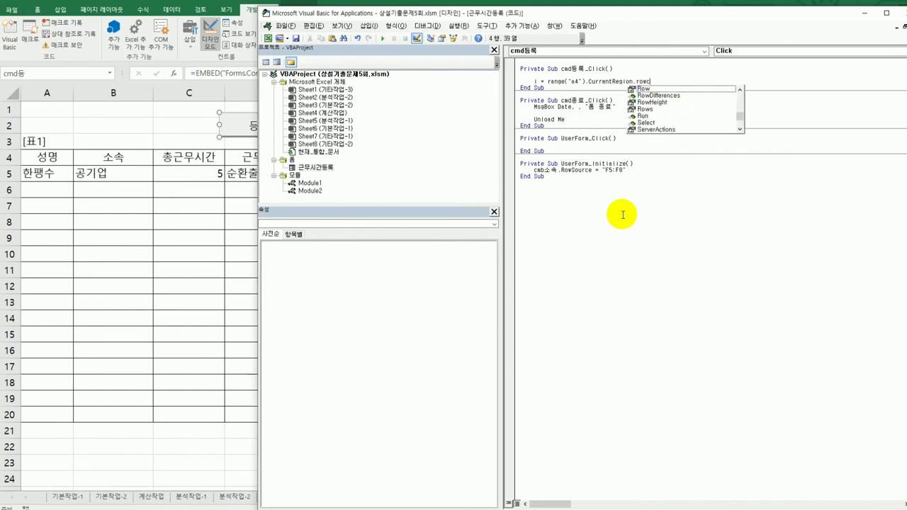
key("BackSpace")
type("s")
key("Tab")
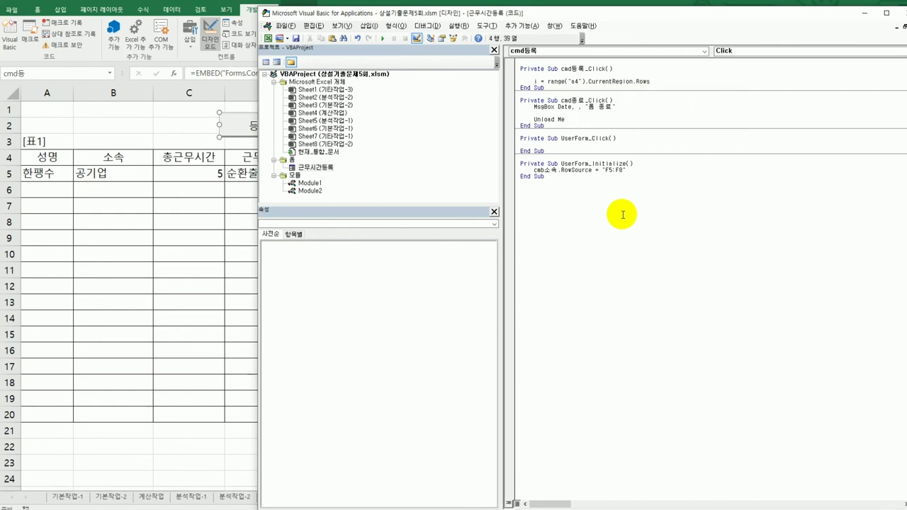
type(".Count")
- Examine on the worksheet which rows the region around A4 covers and where the next record goes
left_click(37, 160)
left_click_drag(37, 160, 227, 157)
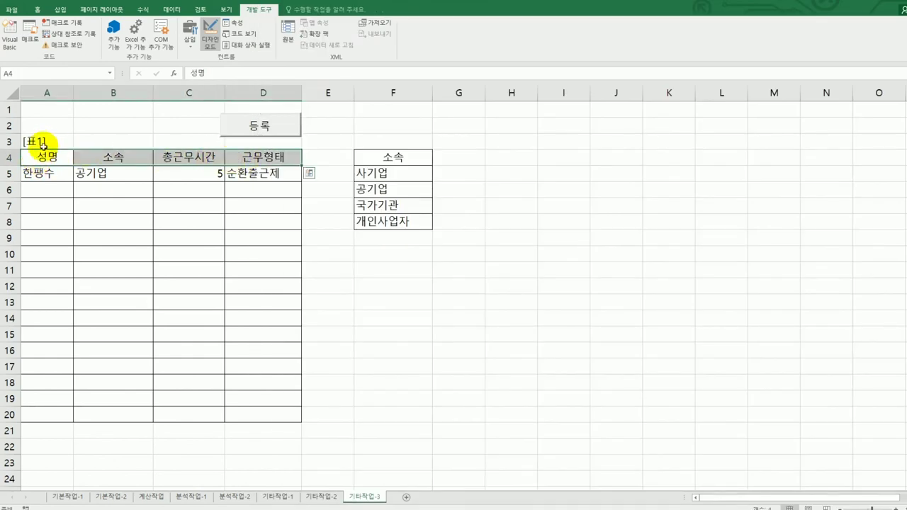
left_click_drag(36, 139, 162, 143)
left_click_drag(51, 173, 243, 141)
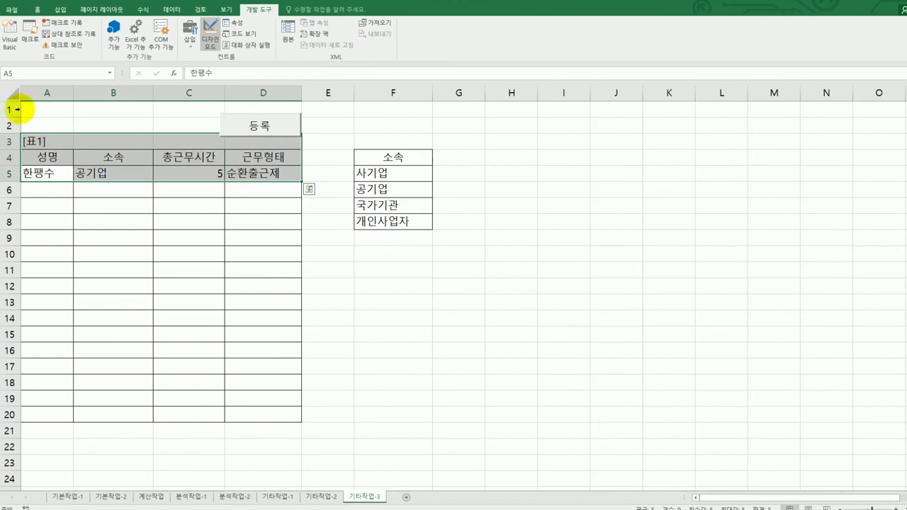
left_click(44, 192)
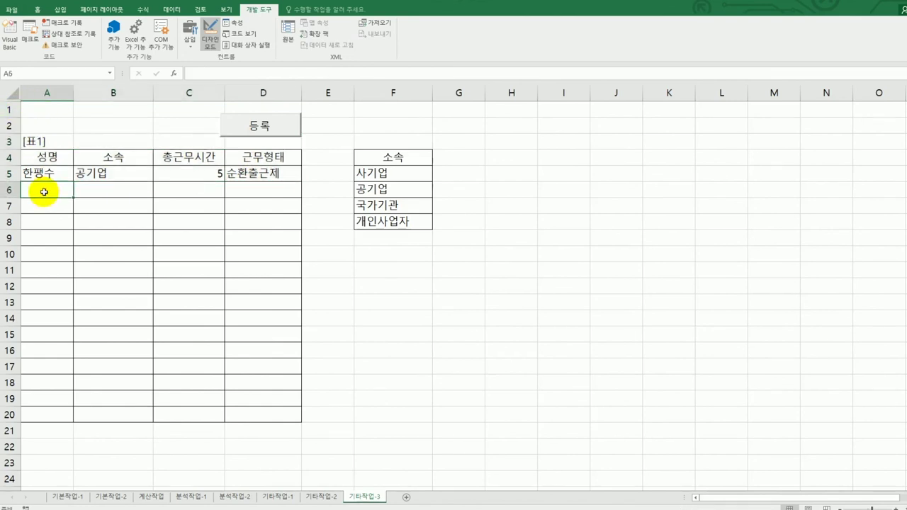
- Return to the form's code and append + 3 to the row count expression for i
left_click(11, 41)
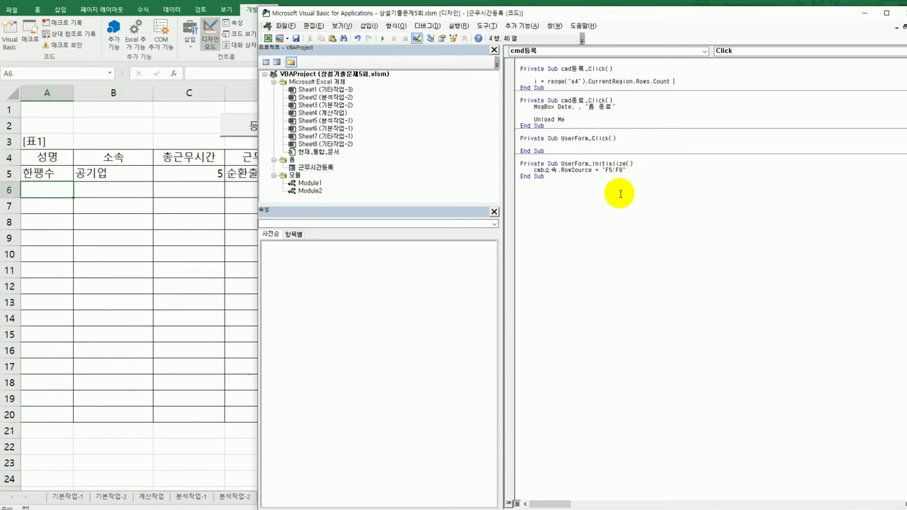
type("+")
key("BackSpace")
type("+ 3")
key("Return")
key("Return")
- Add the statement Cells(i, 1) = txt성명 below the row calculation
type("cells(i,1")
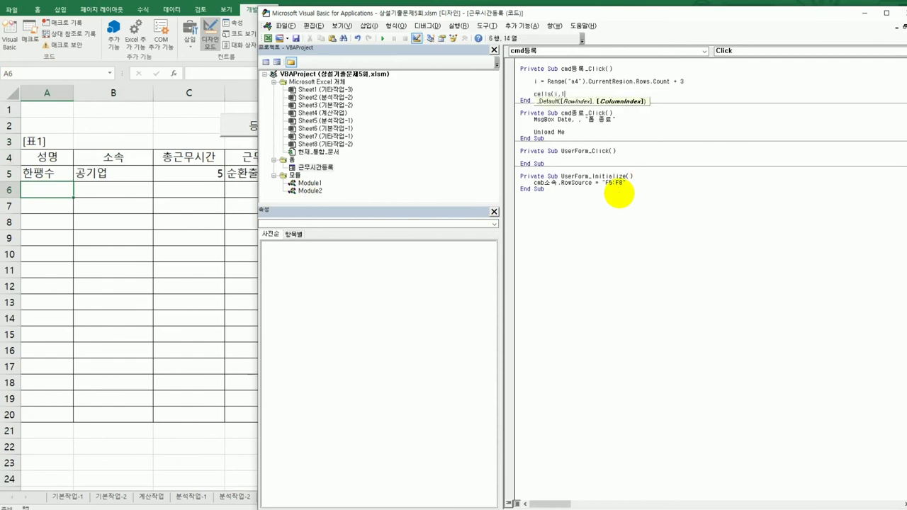
type(") ")
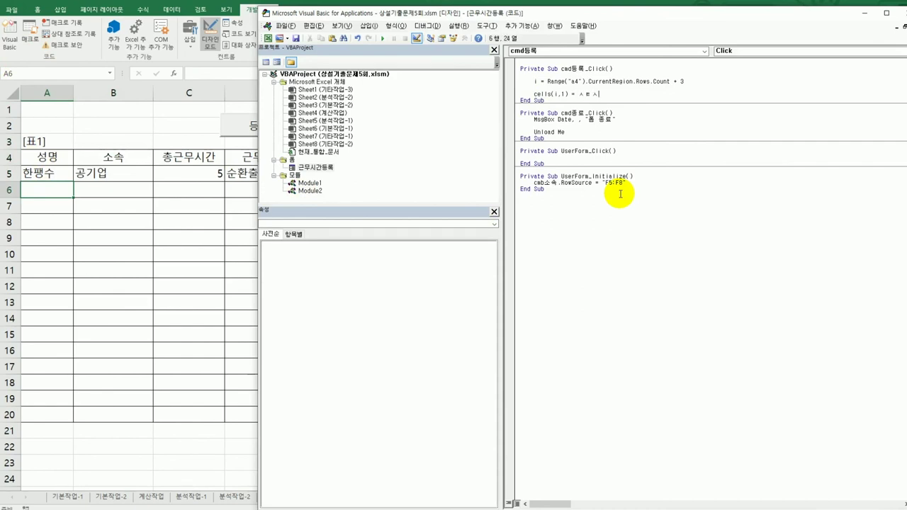
type("= txt성명")
key("Return")
- Duplicate the Cells(i, 1) = txt성명 line three times below itself
key("Up")
key("shift+End")
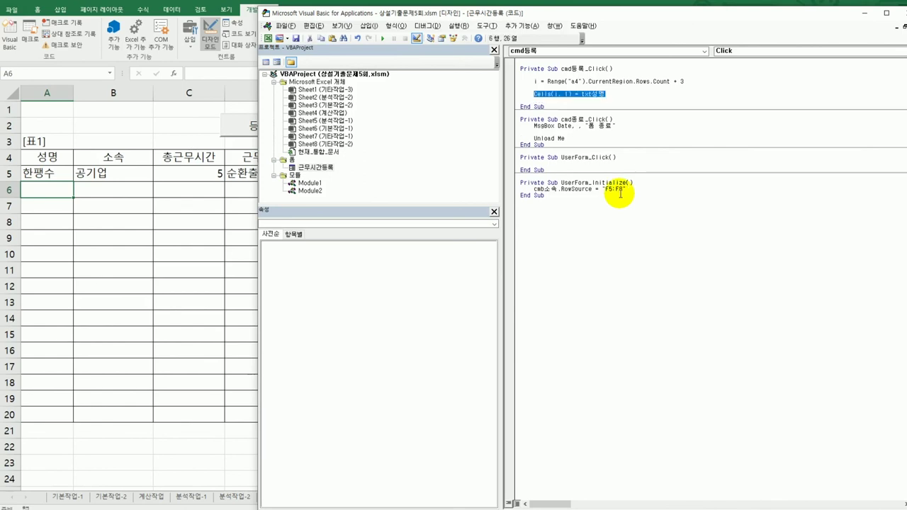
key("ctrl+c")
key("End")
key("Return")
key("ctrl+v")
key("Return")
key("ctrl+v")
key("Return")
key("ctrl+v")
key("Return")
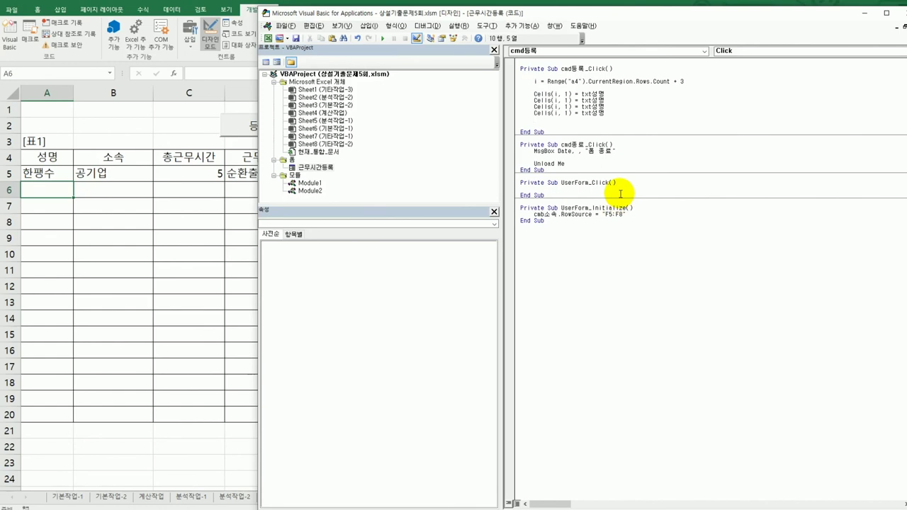
- Change the second Cells line to Cells(i, 2) = cmb소속
key("Up")
key("Up")
key("Up")
key("End")
key("Left")
key("Left")
key("Left")
key("Left")
key("Left")
key("Left")
key("BackSpace")
type("2")
key("shift+End")
type("cmb소속")
- Set the column number to 3 in the third Cells line and to 4 in the fourth
key("Down")
key("Left")
key("Left")
key("Left")
key("Left")
key("Left")
key("Left")
key("Left")
key("Left")
key("Left")
key("Left")
key("Delete")
type("3")
key("Down")
key("Delete")
type("4")
- Change the value assigned in the third Cells line to Val(txt총근무시간)
key("Up")
key("Down")
key("shift+Left")
key("shift+Left")
key("shift+Right")
type("chd")
key("BackSpace")
key("BackSpace")
key("BackSpace")
key("Hangul")
type("총근무시간")
key("Left")
type("val")
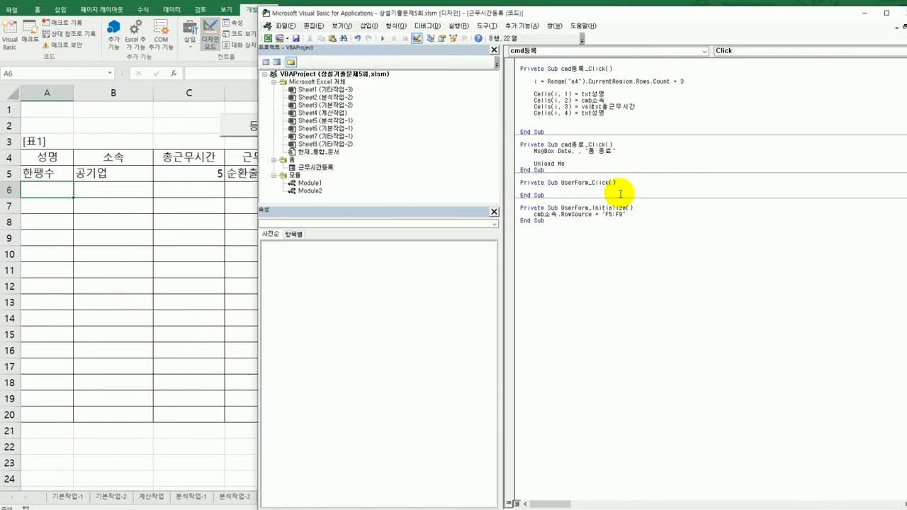
type("(")
type(")")
- Insert If opt순환출근제 = True Then above the Cells(i, 4) line and indent that line beneath it
key("Return")
key("Return")
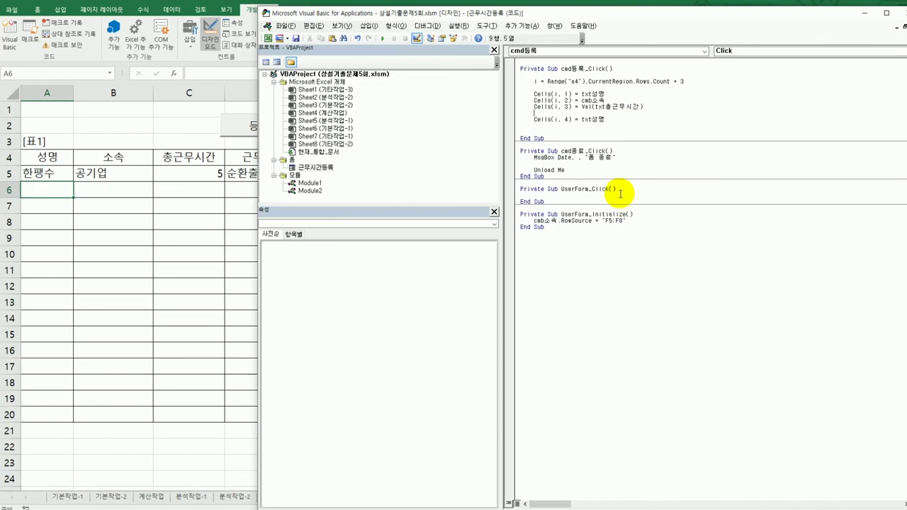
type("if ")
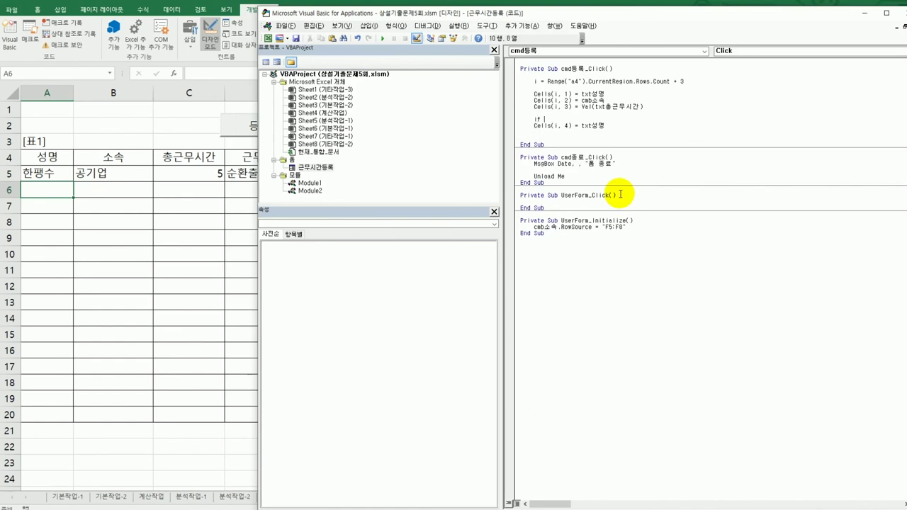
type("opt순환출근제 = true then")
key("Down")
key("Home")
key("Tab")
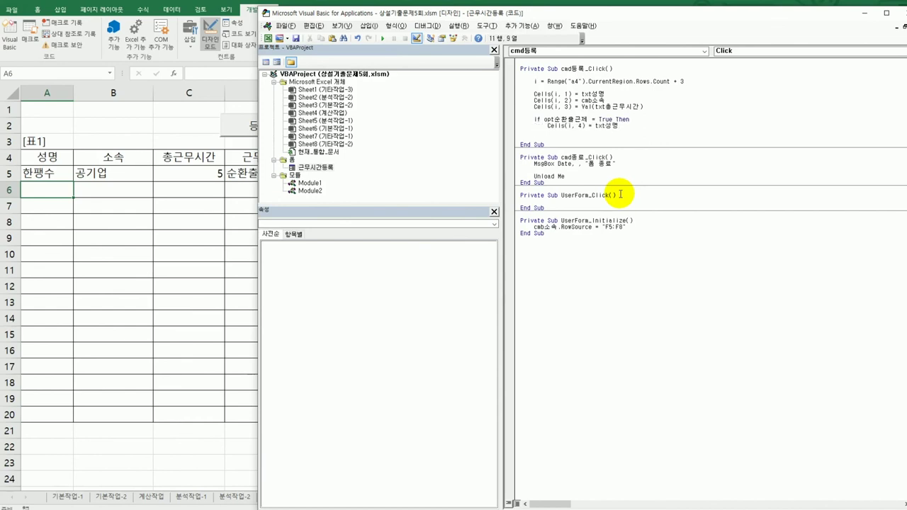
- Change the value assigned to Cells(i, 4) in the If branch to "순환출근제"
key("Right")
key("Right")
key("Right")
key("Right")
type("\"순환출근제")
key("shift+End")
type("\"")
key("Return")
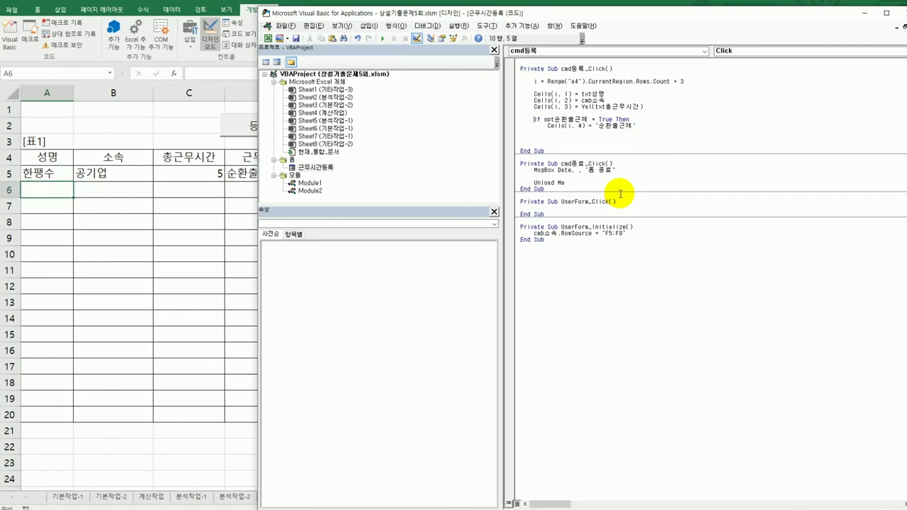
- Duplicate the If condition and its Cells line below, and turn the copied If into ElseIf
key("shift+Down")
key("shift+End")
key("Down")
key("ctrl+v")
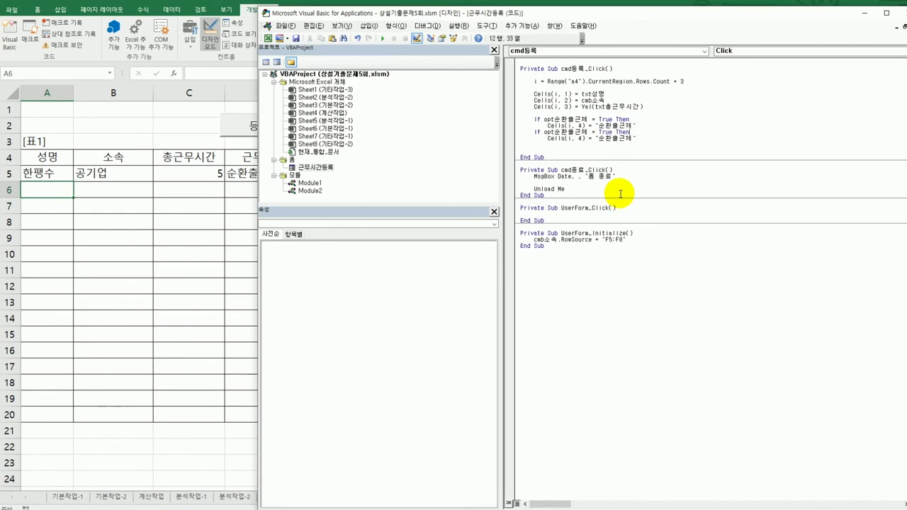
key("Home")
type("else")
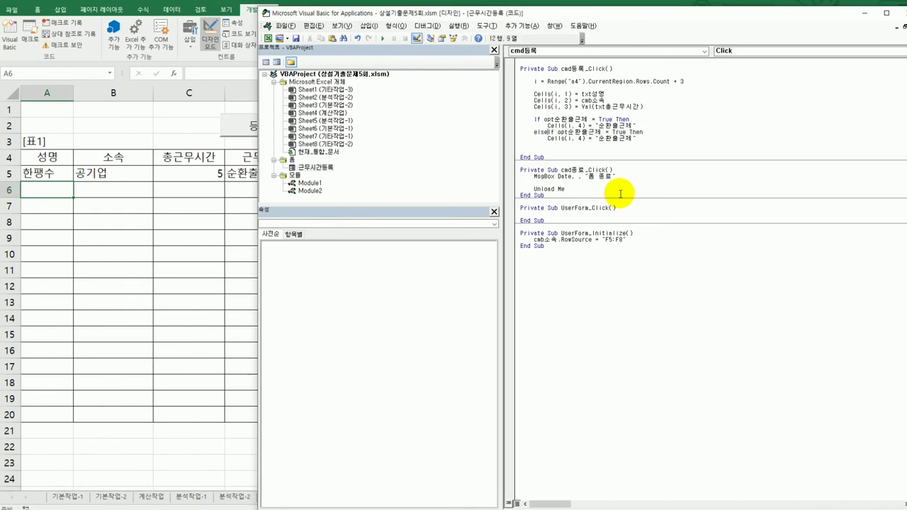
- Change the option button tested in the ElseIf condition to opt재택근무제
key("Right")
key("Right")
key("Right")
key("shift+Right")
key("shift+Right")
key("shift+Right")
key("shift+Right")
key("shift+Right")
key("shift+Right")
type("재택ㄱ")
type("근무제")
- Change the value assigned to Cells(i, 4) in the ElseIf branch to "재택근무제"
key("Down")
key("shift+Right")
key("shift+Right")
key("shift+Right")
key("shift+Right")
key("shift+Right")
type("ㅈ재택근무제")
- Add an Else branch containing a copy of the ElseIf branch's Cells(i, 4) line
key("Return")
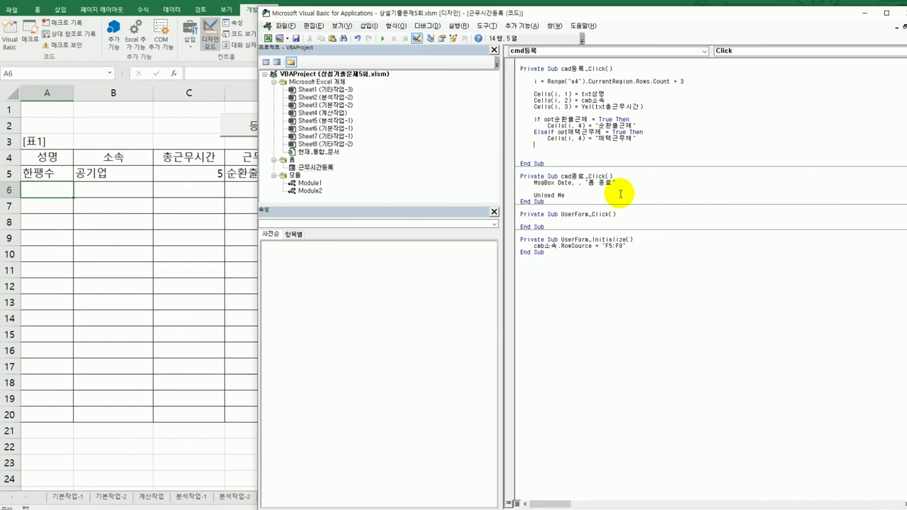
key("Return")
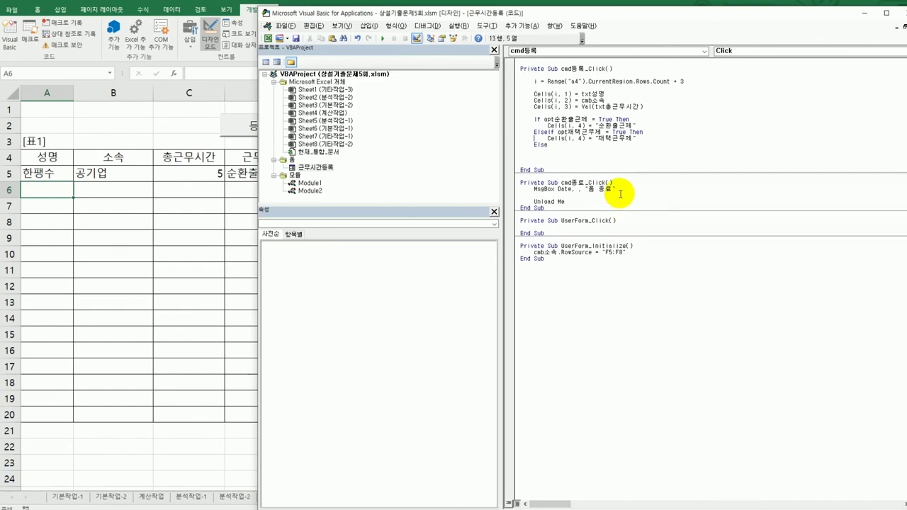
key("shift+End")
key("Down")
key("Down")
key("ctrl+v")
- Change the Else branch's assigned value to "일반출근제" and close the block with End If
key("shift+Right")
key("shift+Right")
key("shift+Right")
key("shift+Right")
key("shift+Right")
type("dlfqksqkscnfrms")
key("Return")
type("end if")
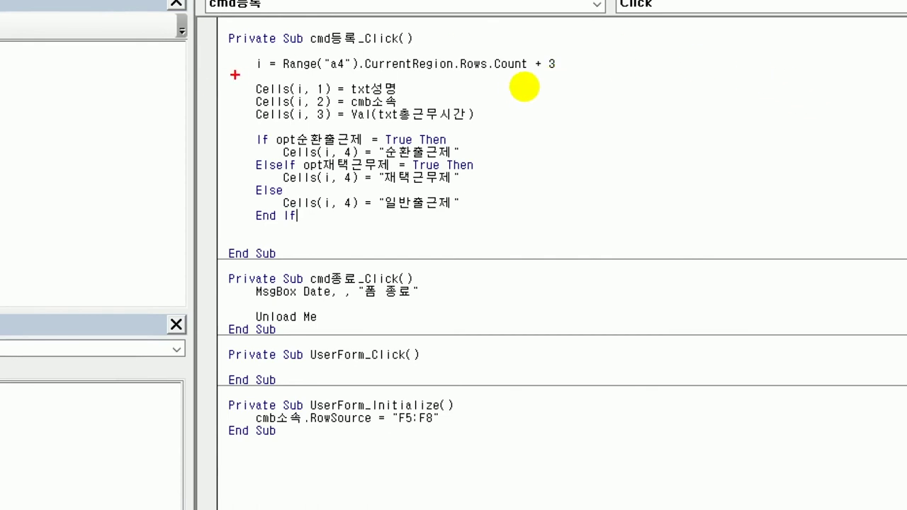
left_click_drag(244, 72, 583, 82)
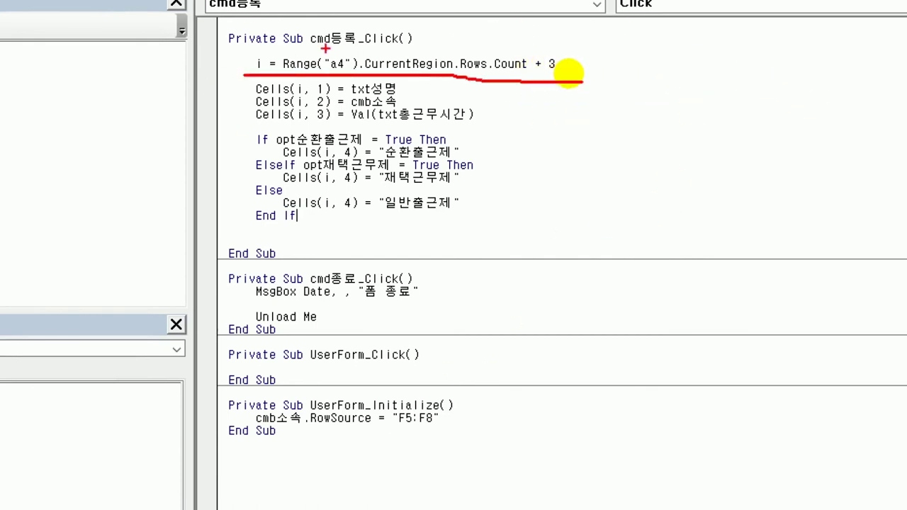
left_click_drag(332, 41, 362, 21)
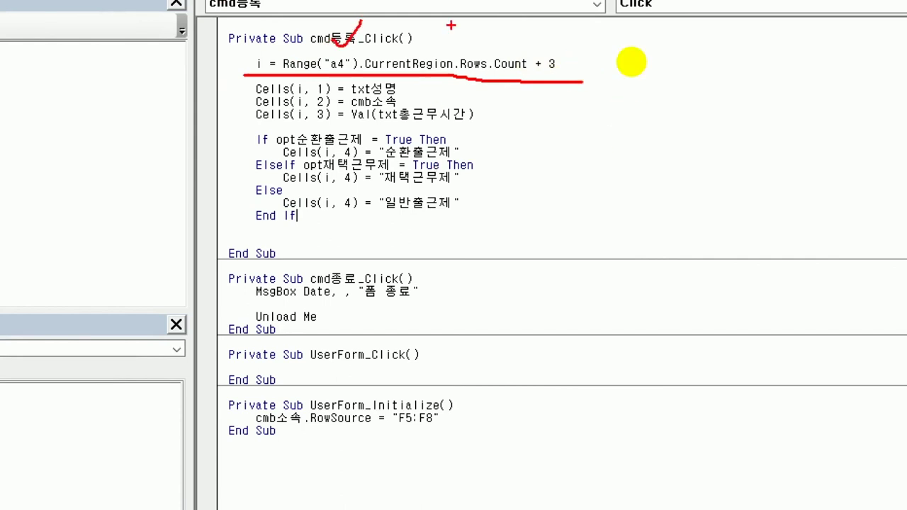
left_click_drag(452, 24, 464, 54)
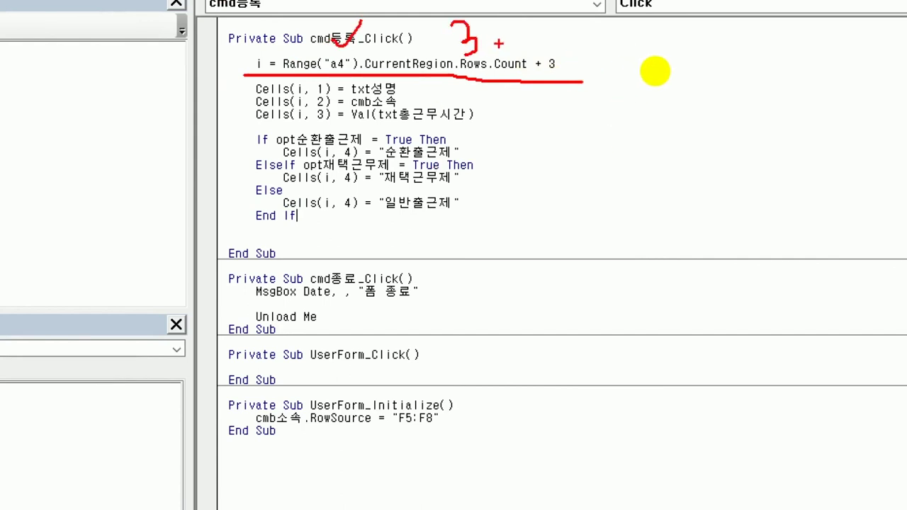
left_click_drag(526, 55, 561, 72)
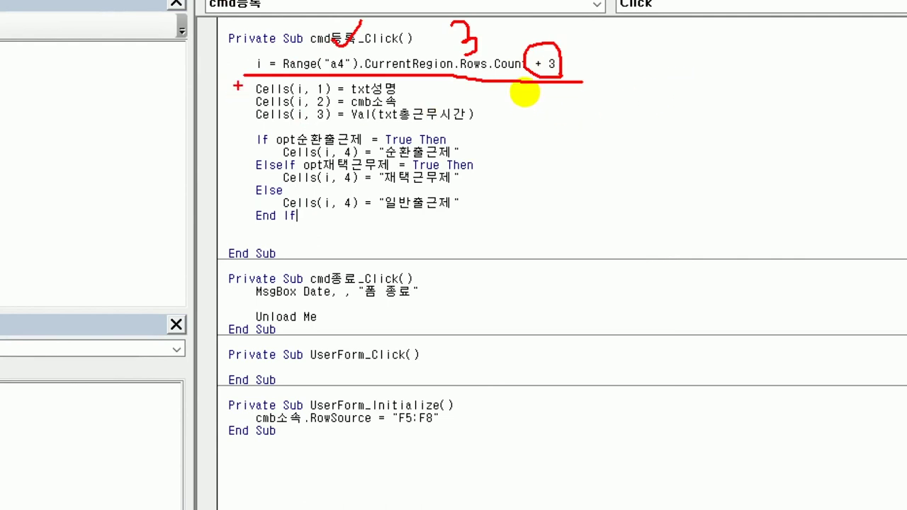
left_click_drag(240, 85, 240, 131)
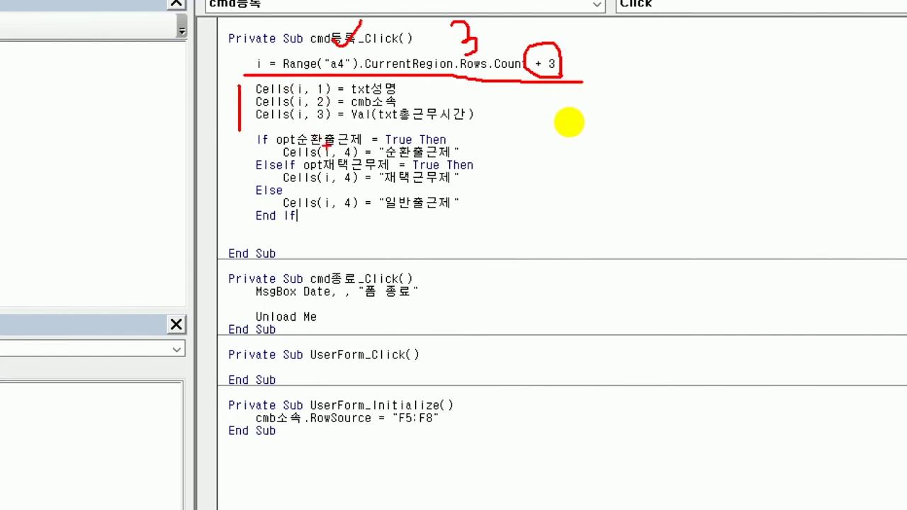
left_click_drag(408, 80, 406, 104)
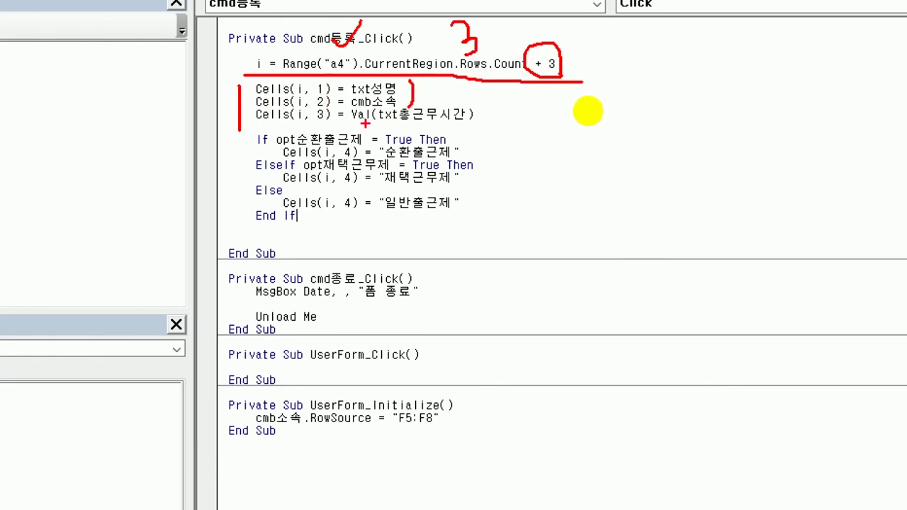
left_click_drag(352, 122, 457, 122)
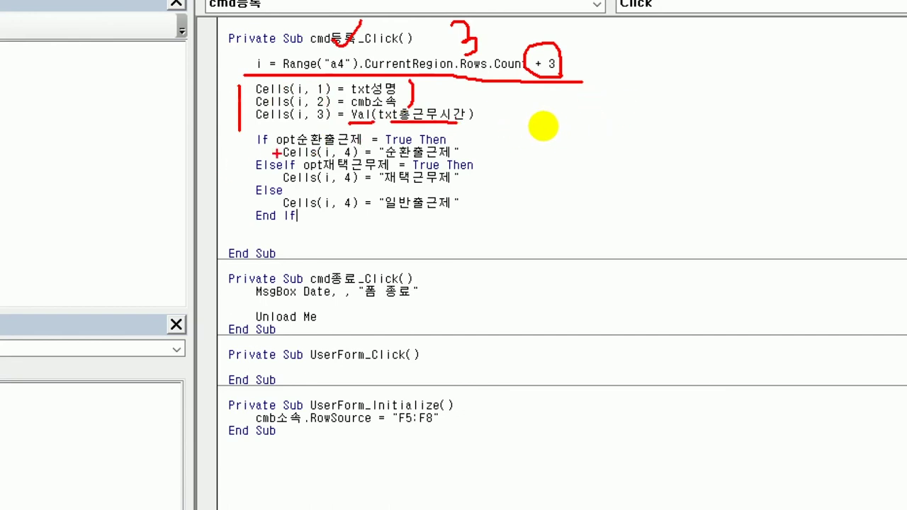
left_click_drag(275, 153, 418, 151)
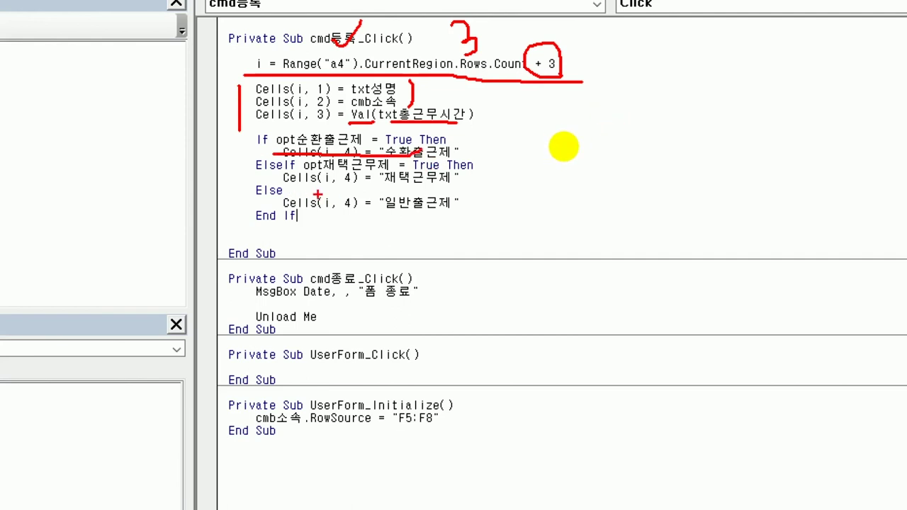
left_click_drag(326, 192, 445, 188)
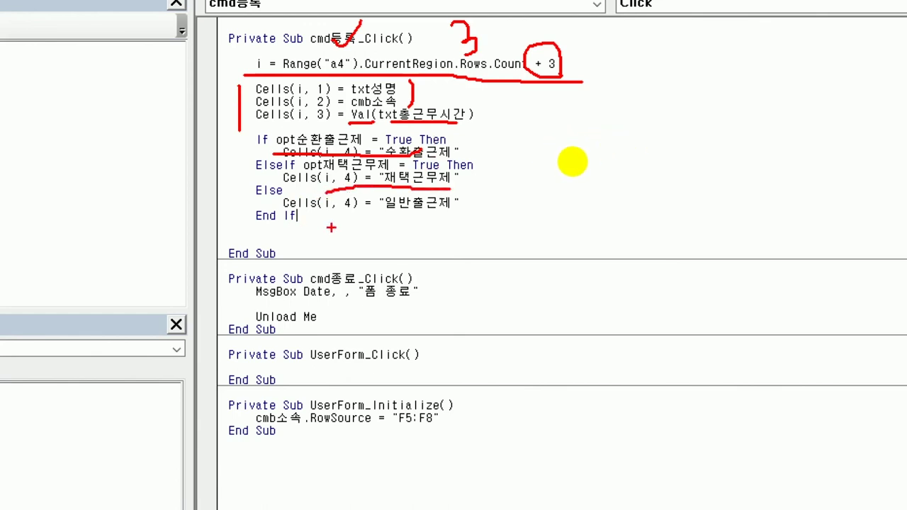
left_click_drag(386, 220, 460, 219)
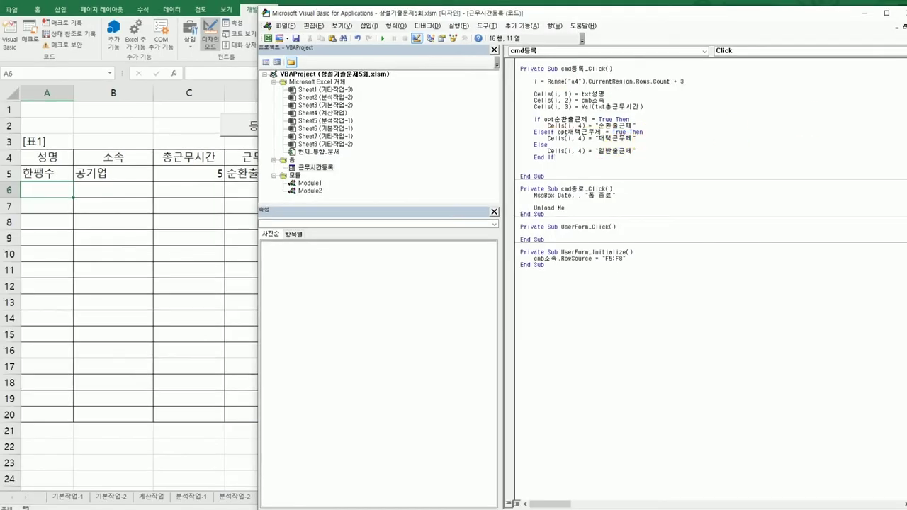
- Close the code editor, turn off design mode and open the 근무시간등록 form from the sheet's 등록 button
left_click(900, 7)
left_click(680, 174)
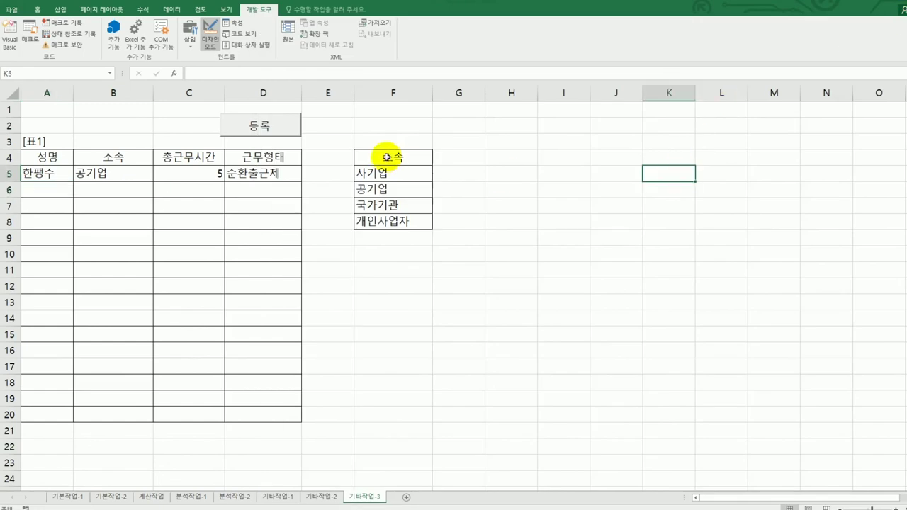
left_click(209, 35)
left_click(254, 117)
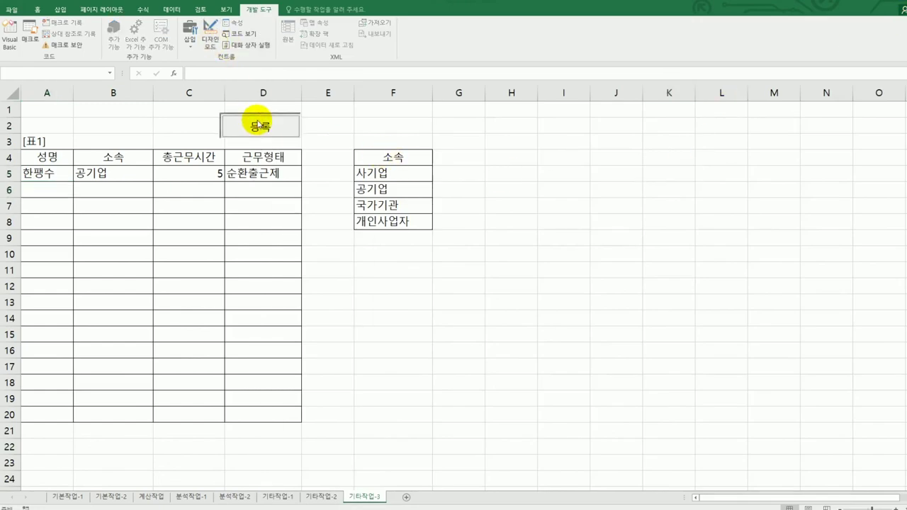
left_click_drag(467, 180, 554, 183)
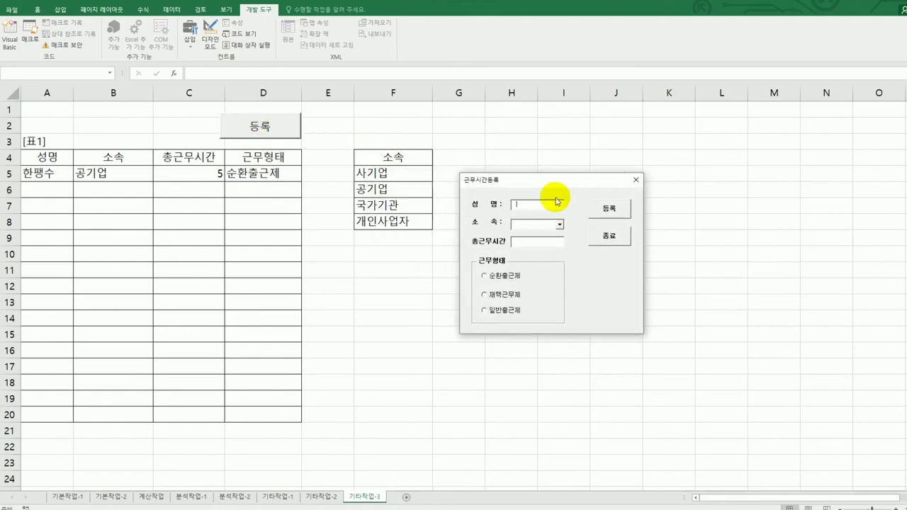
- Register a test entry in the form with a person's name, 소속 공기업, 총근무시간 5 and 근무형태 재택근무제
type("gh")
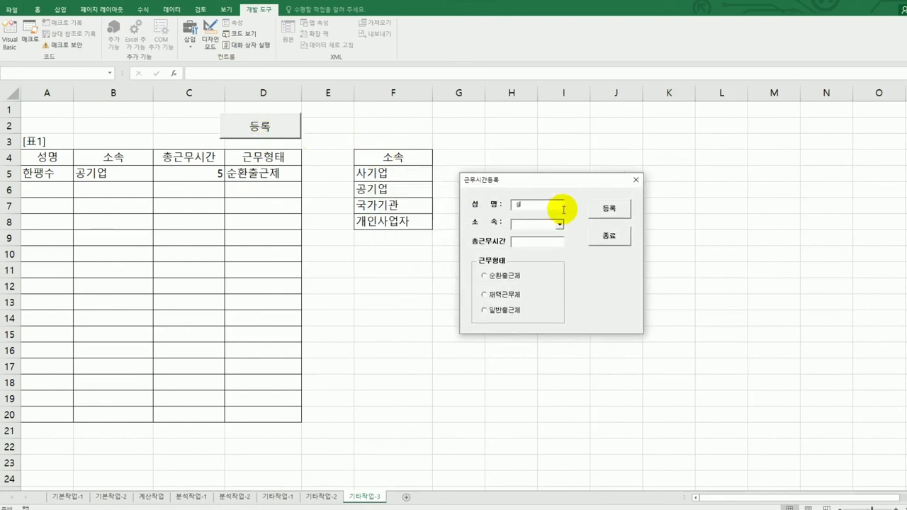
type("홍길동")
left_click(560, 224)
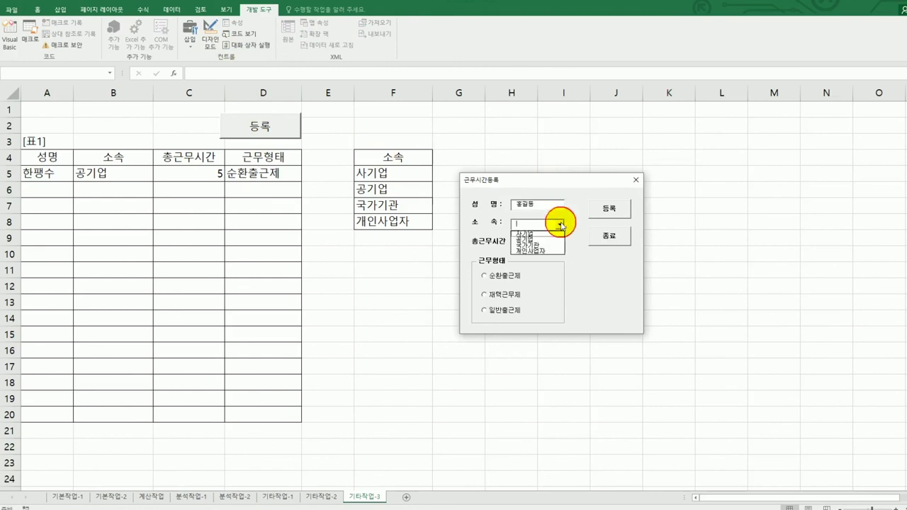
left_click(547, 241)
left_click(549, 242)
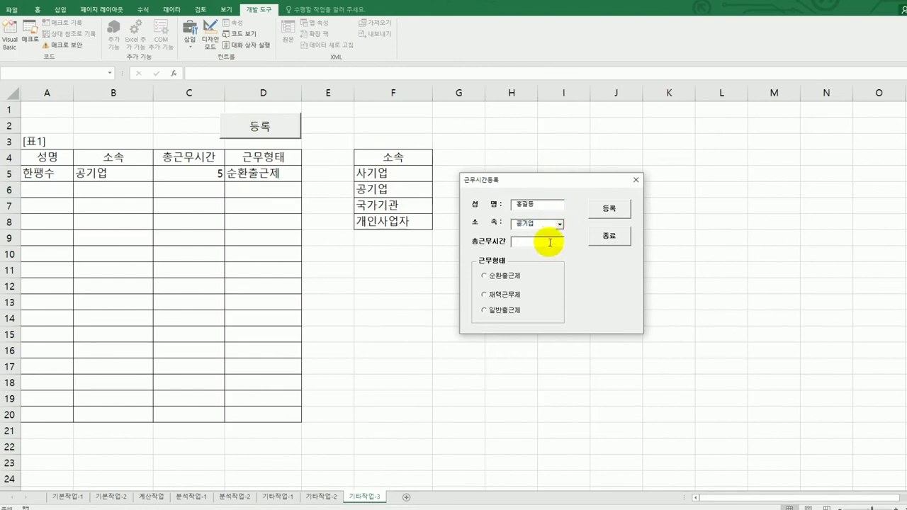
left_click(504, 294)
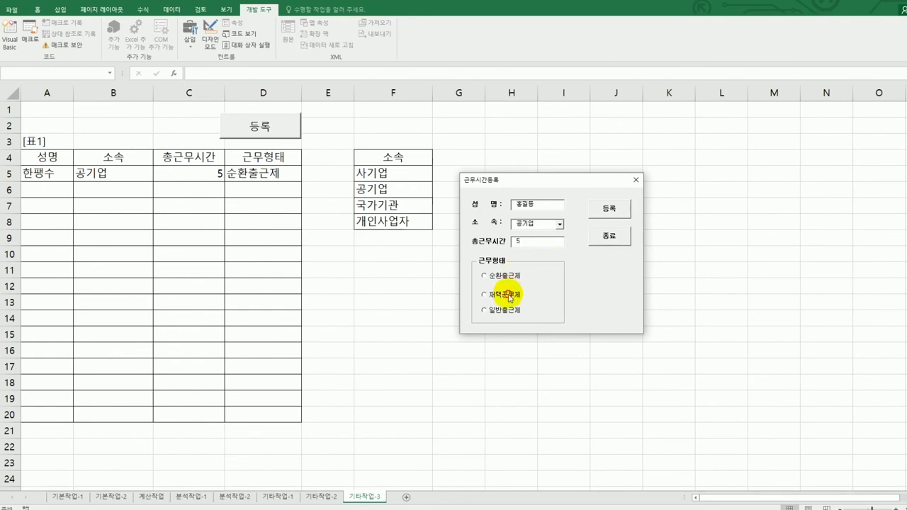
left_click(609, 211)
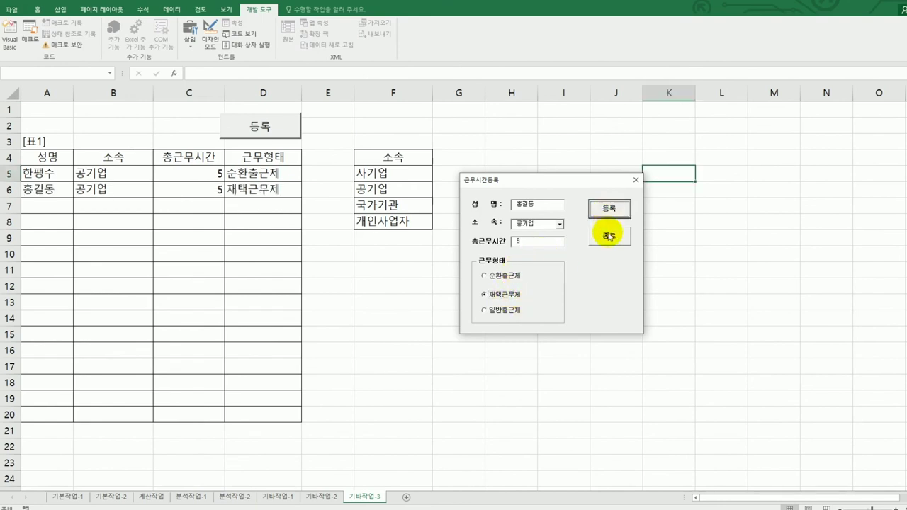
- Exit the 근무시간등록 form with its 종료 command and dismiss the date message
left_click(610, 235)
left_click_drag(564, 476, 694, 303)
left_click(693, 356)
left_click(540, 304)
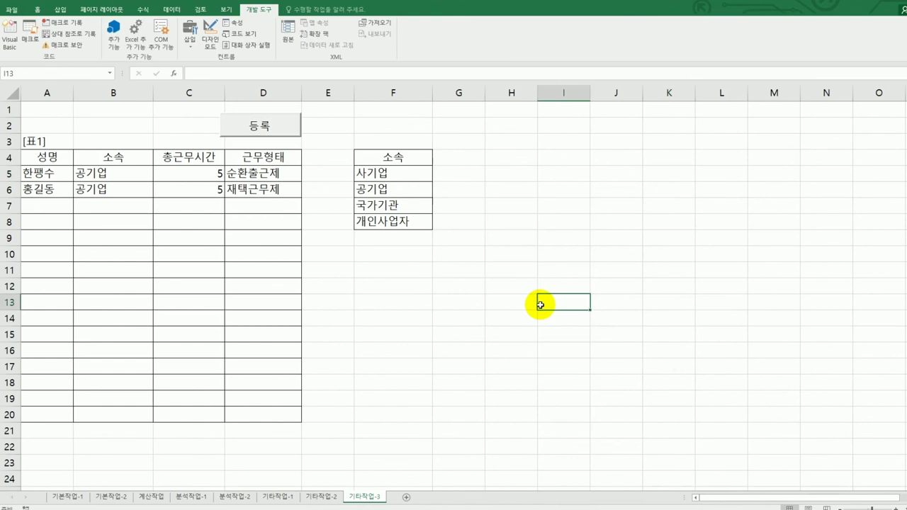